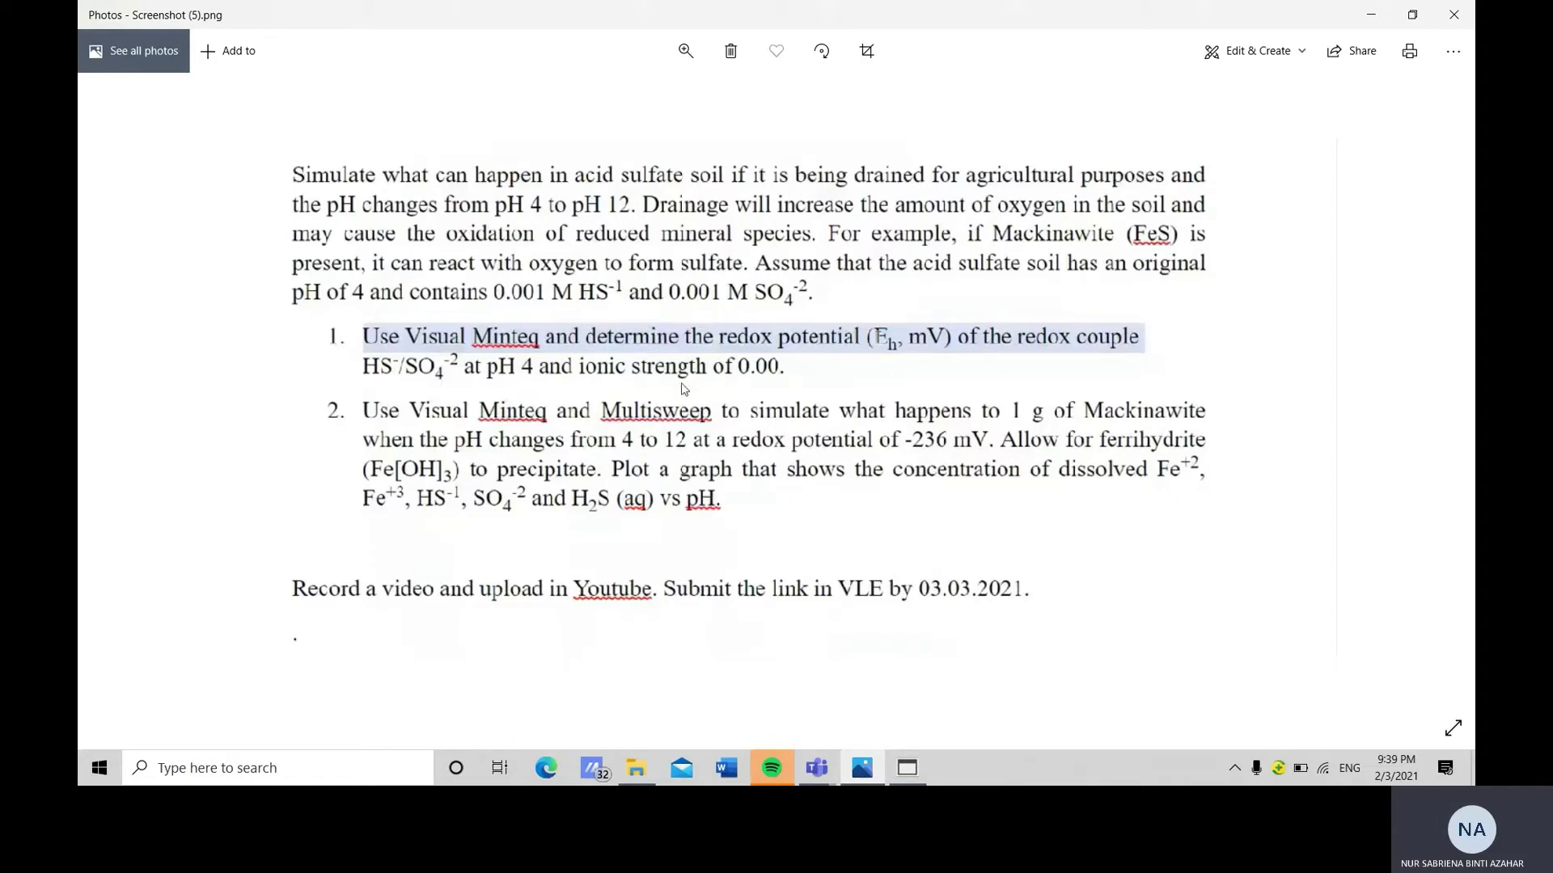
Switch to Visual MINTEQ, set the concentration unit to Millimolal and fix the pH at 4.
left_click(914, 766)
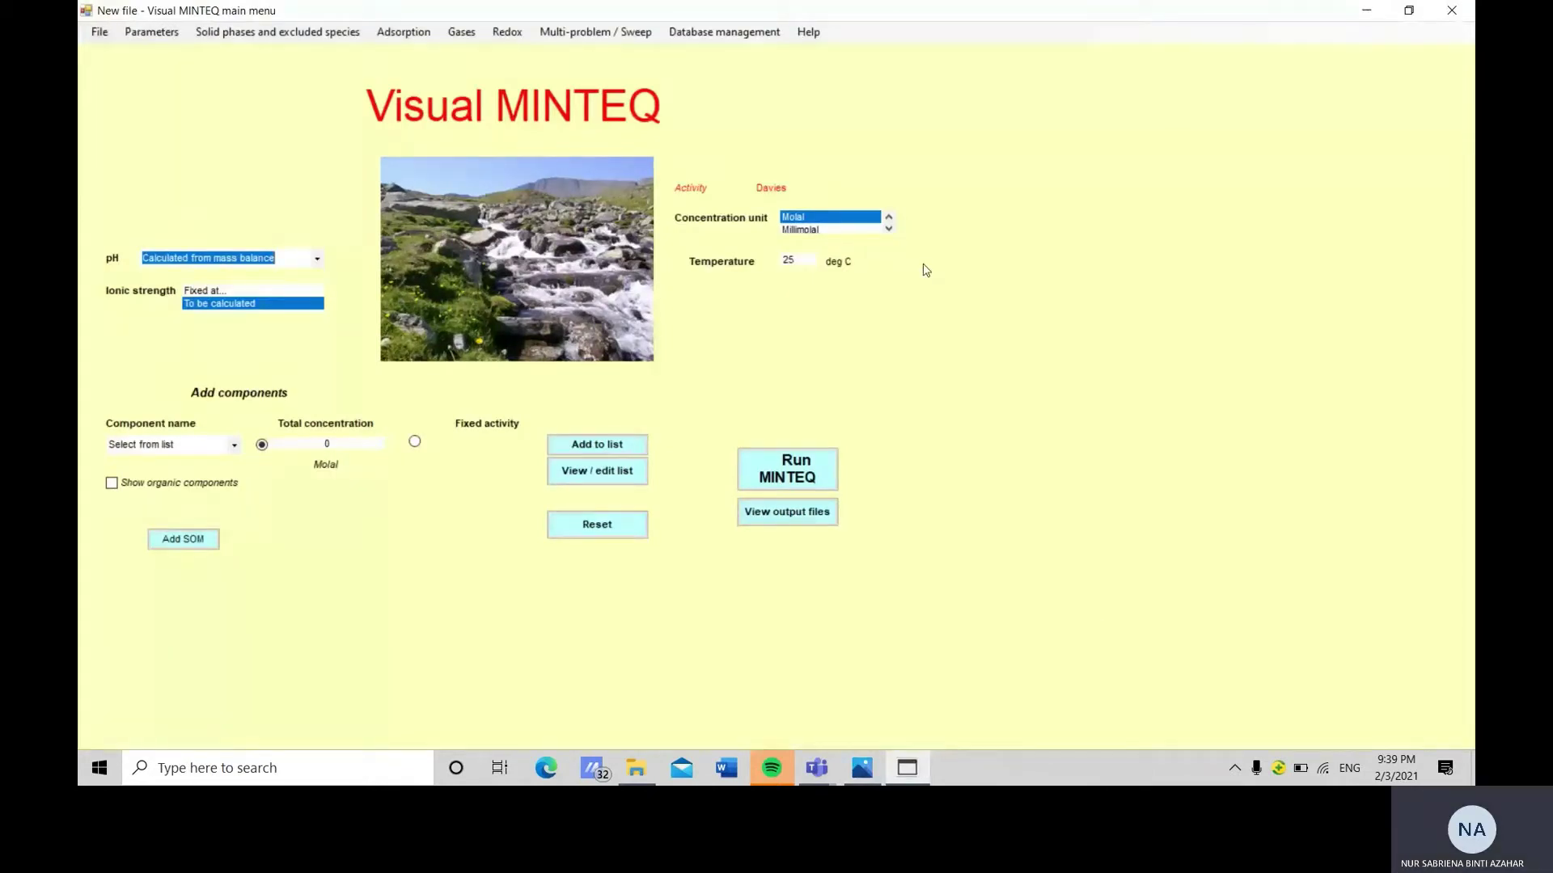
left_click(809, 231)
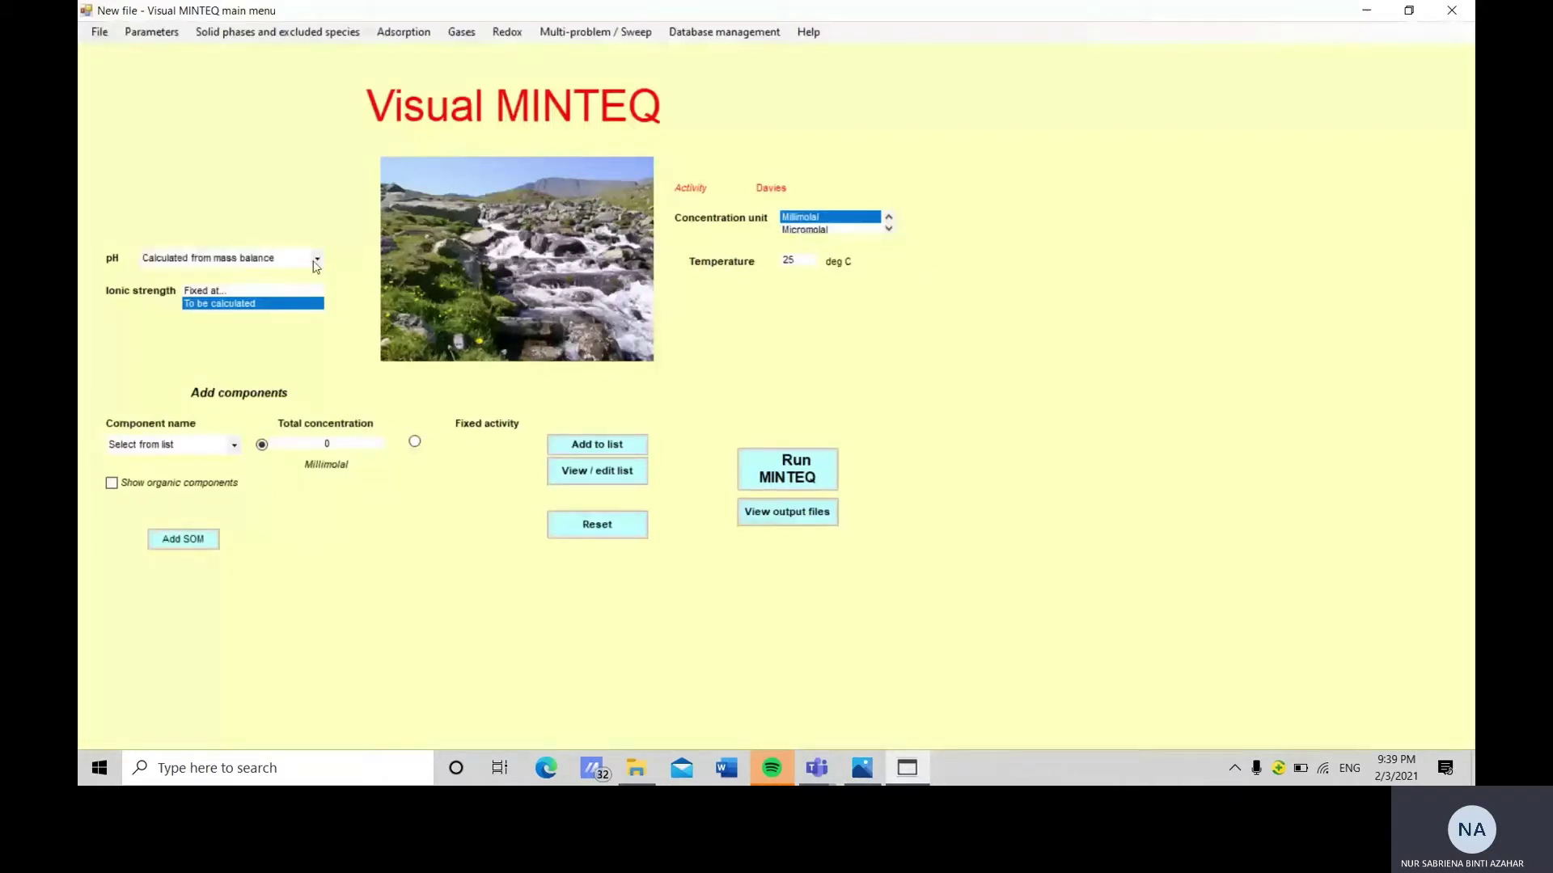
left_click(316, 260)
left_click(206, 275)
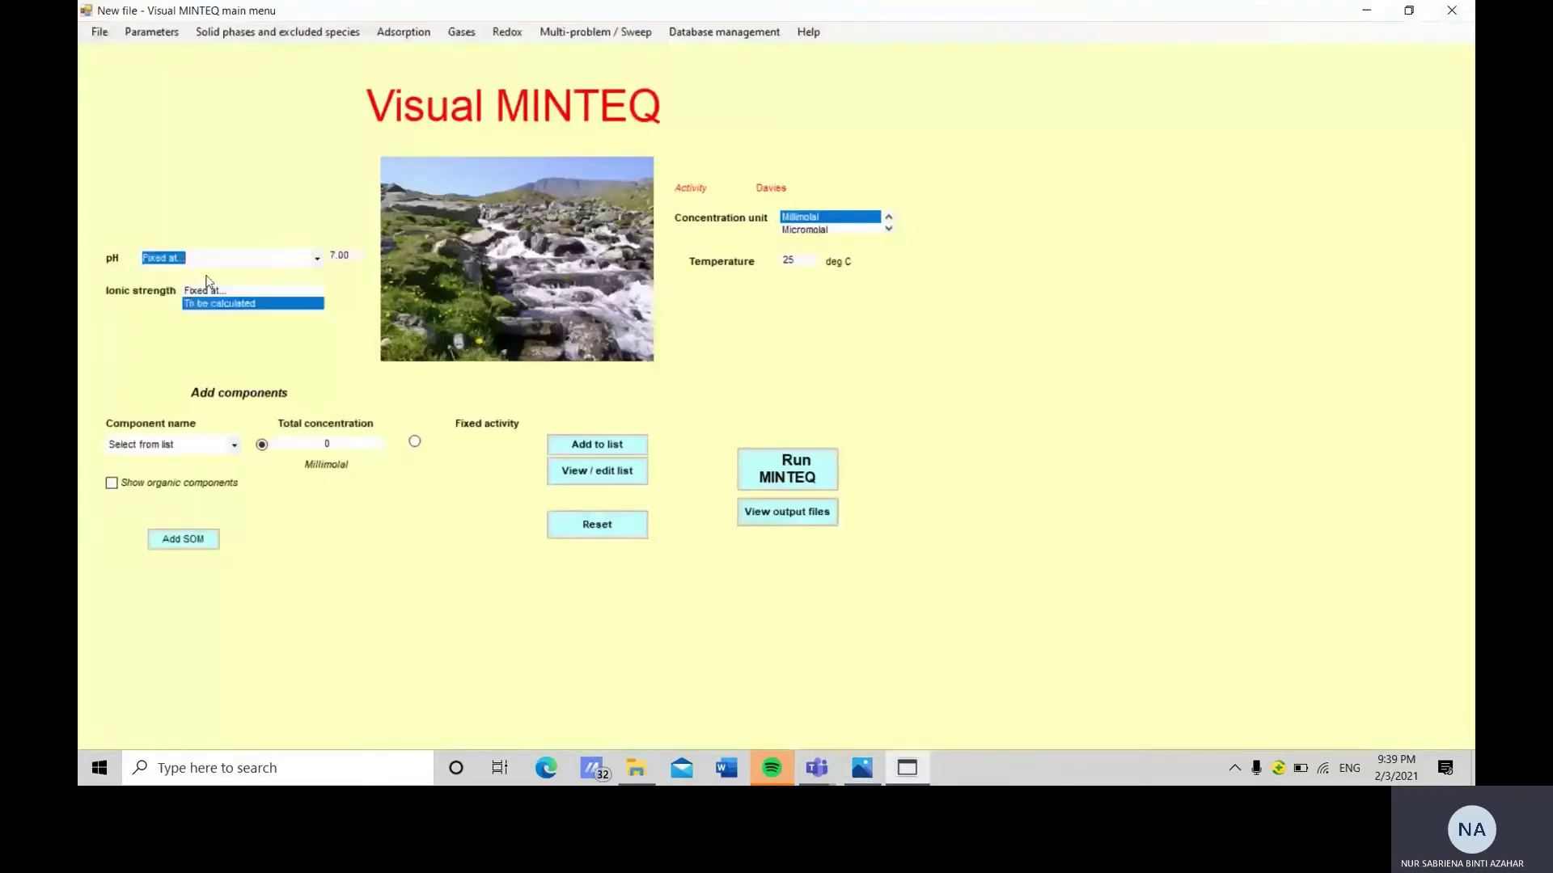
left_click(332, 254)
key("BackSpace")
type("4")
Fix the ionic strength at 0 instead of having it calculated.
left_click(243, 290)
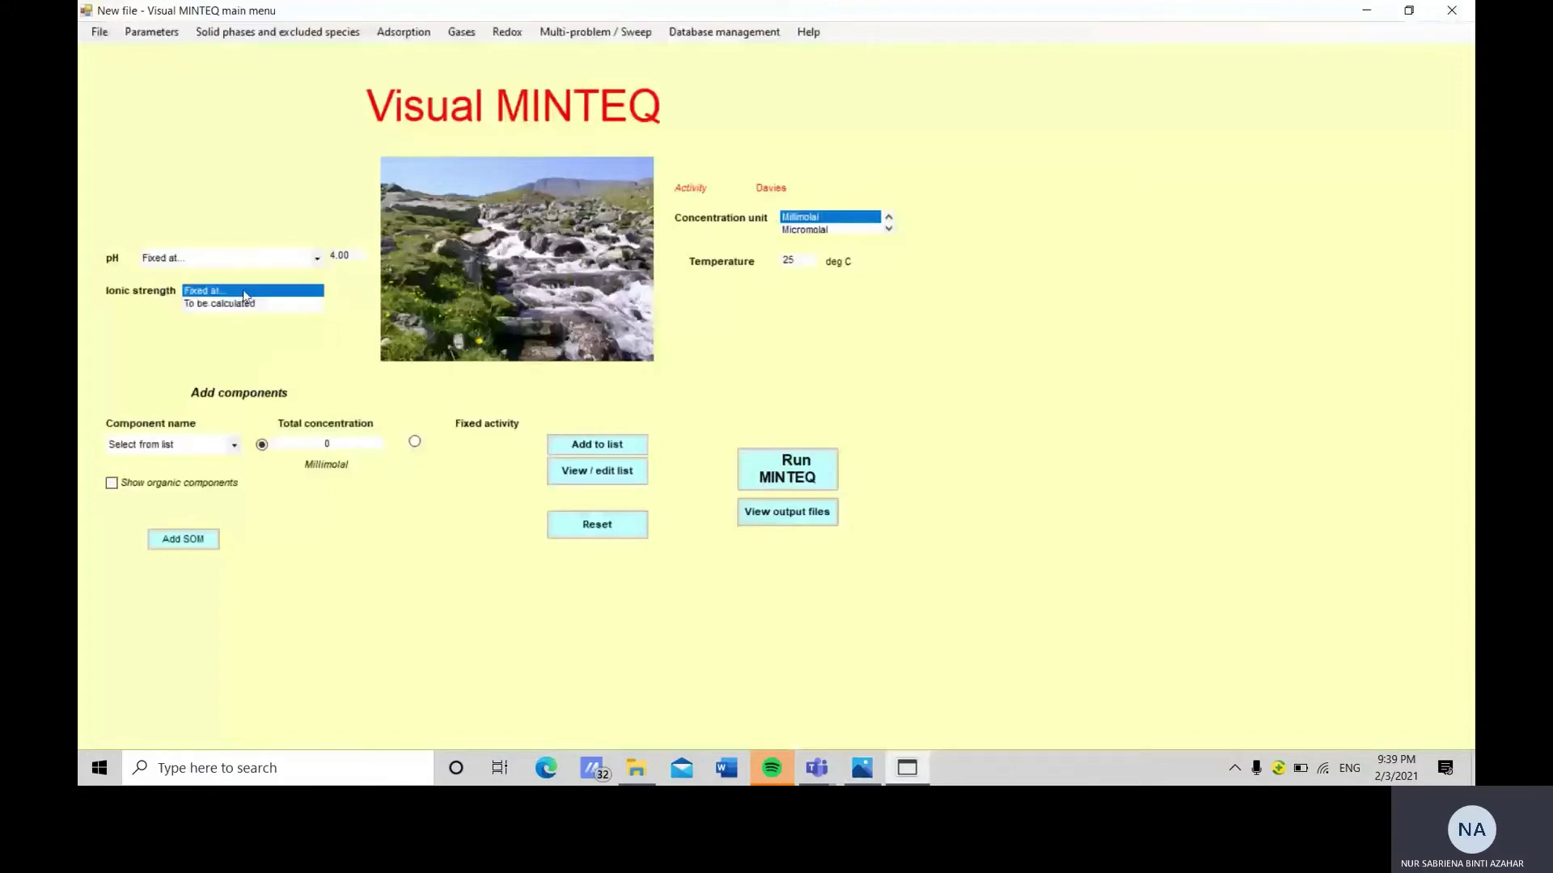
left_click(358, 292)
key("BackSpace")
type("0")
Set the electron activity to pe / Eh computed with an Eh guess of 50, and save it.
left_click(151, 32)
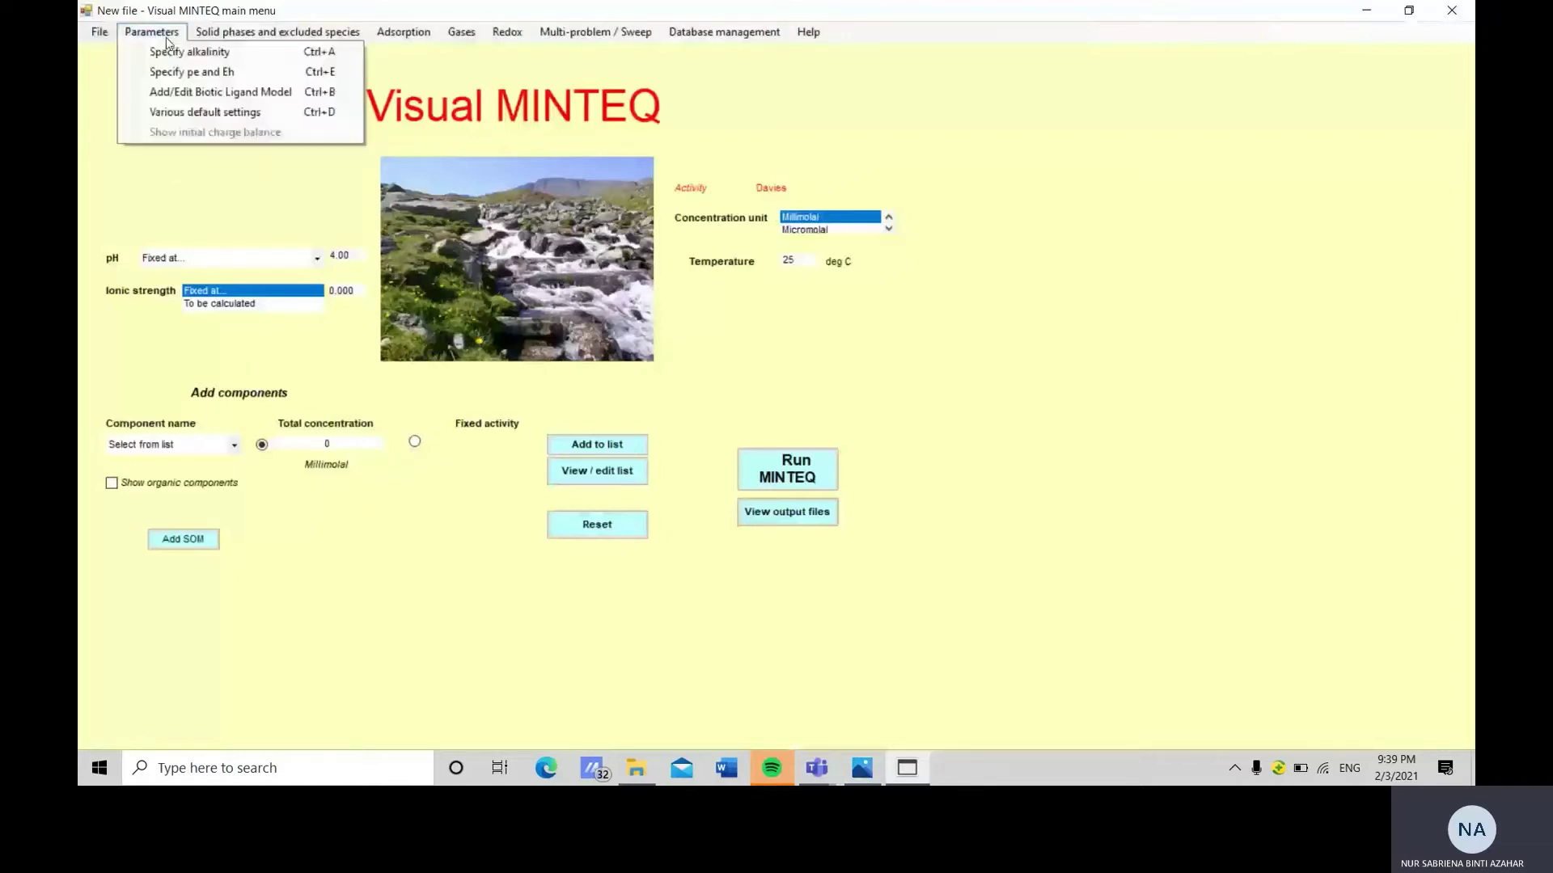
left_click(192, 72)
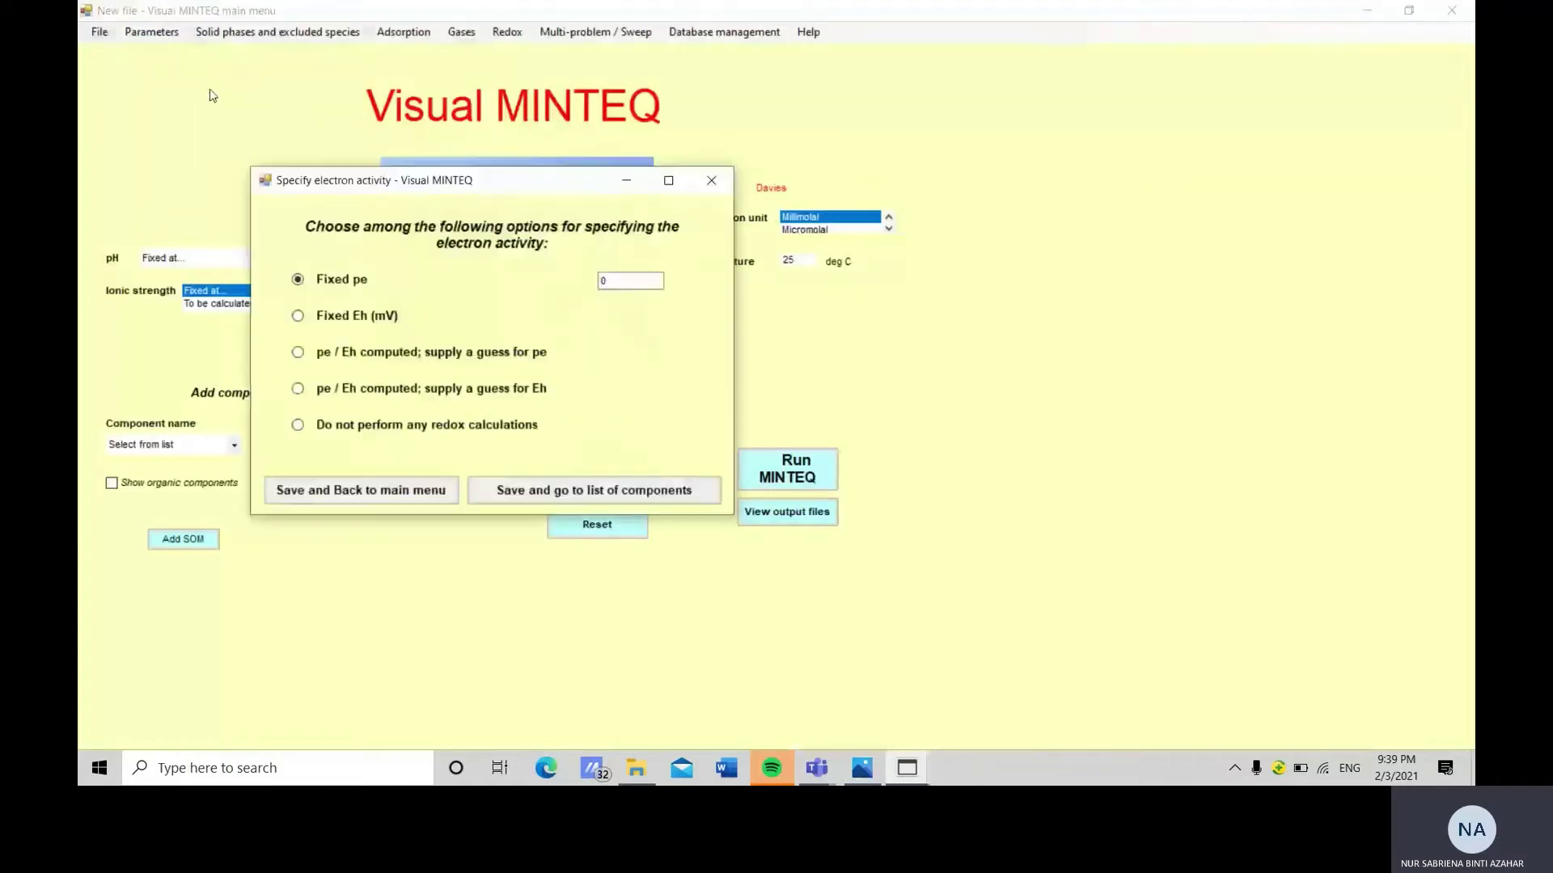
left_click(298, 388)
double_click(638, 390)
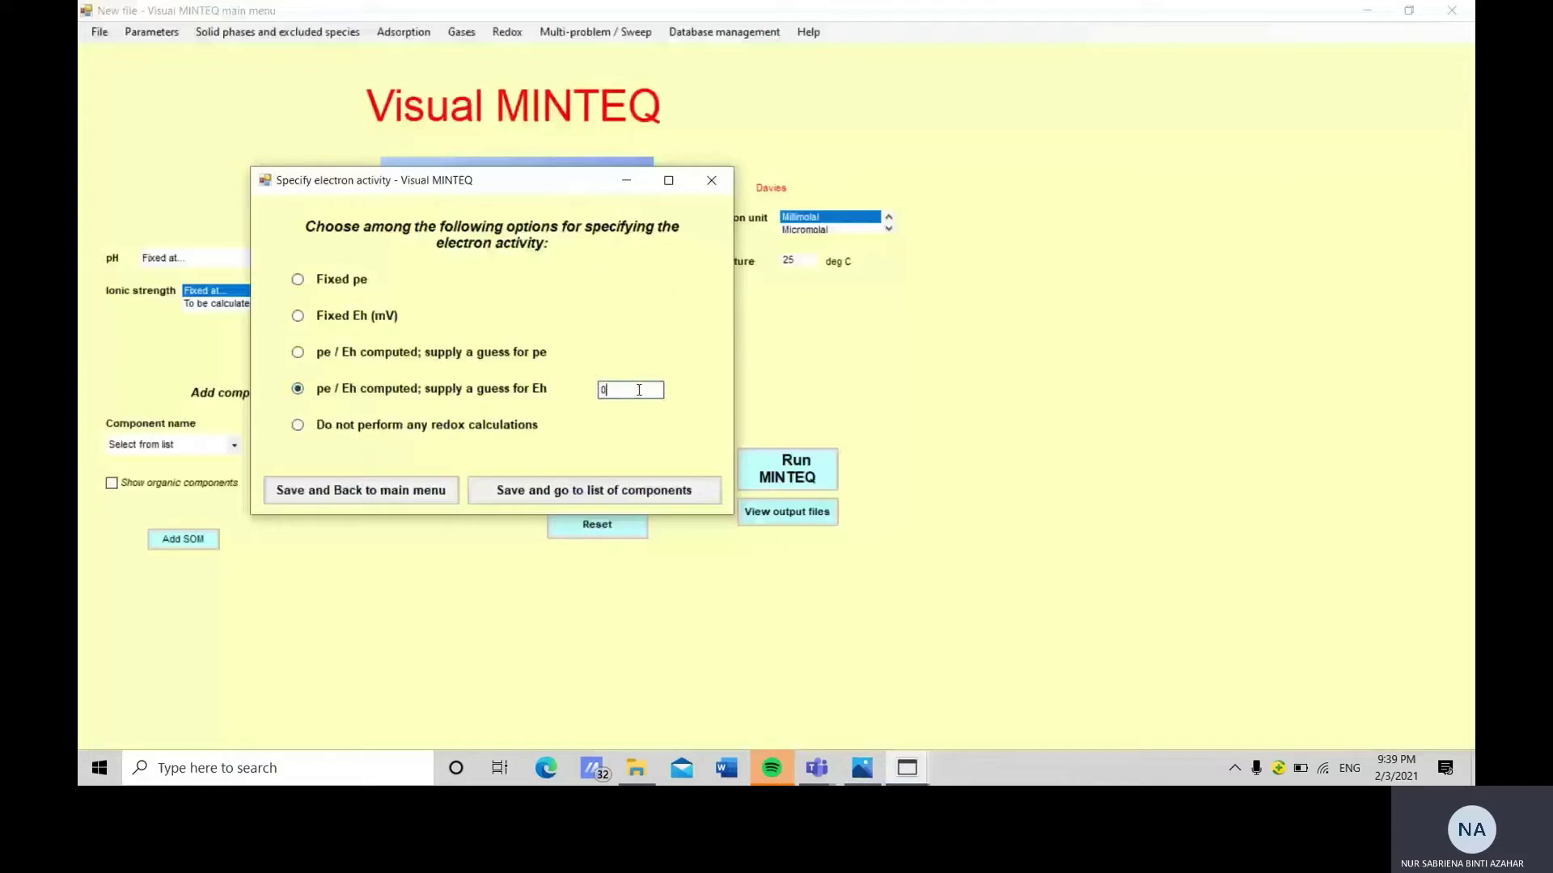
type("50")
left_click(379, 489)
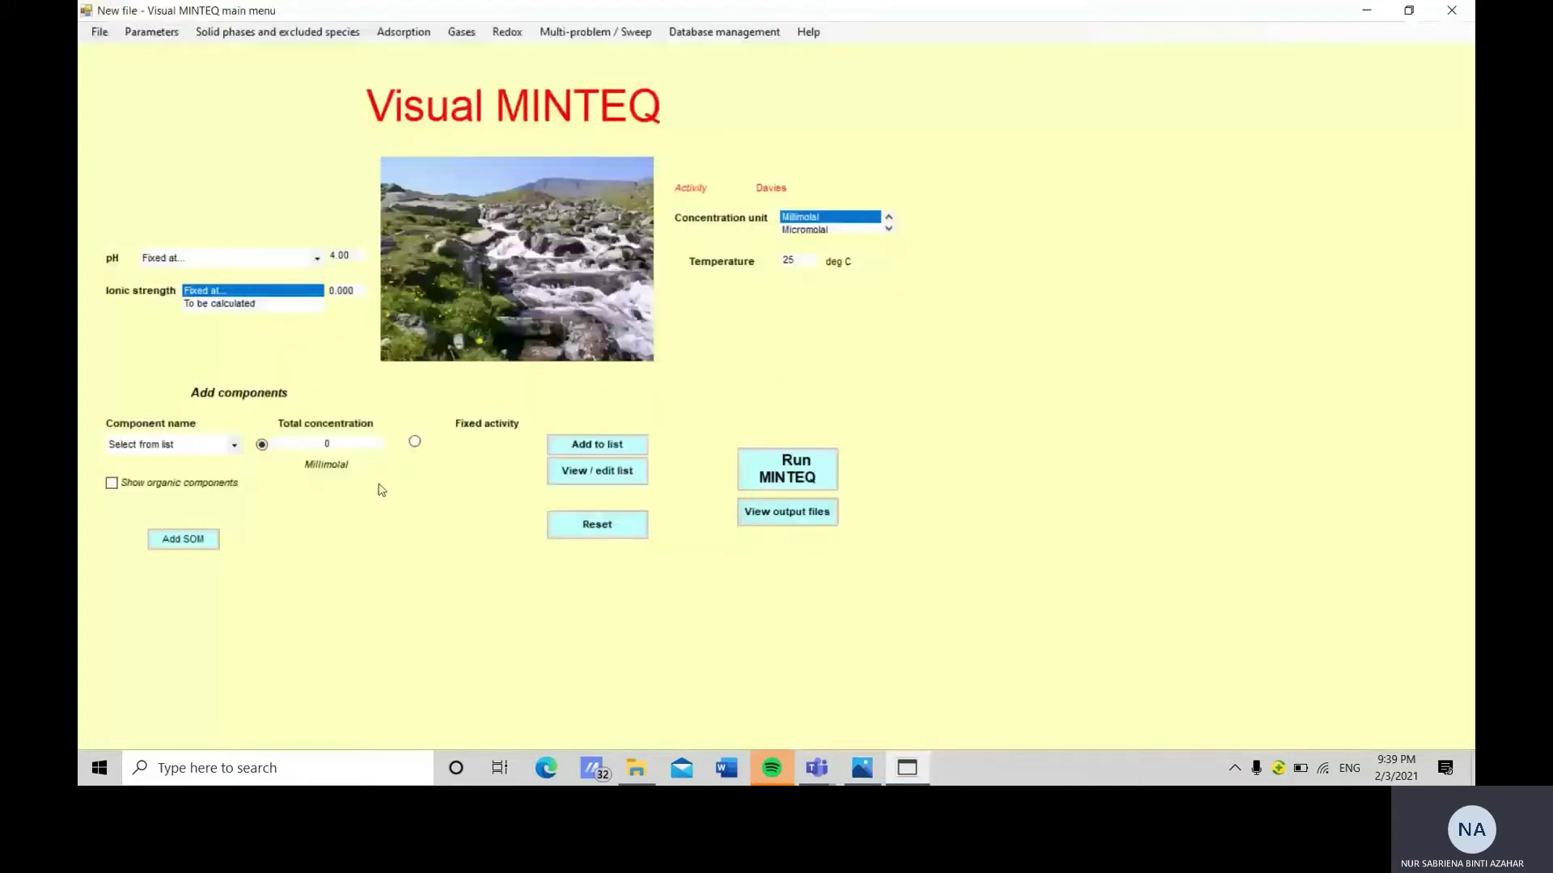
Add the component HS-1 with a total concentration of 1 millimolal to the component list.
left_click(233, 446)
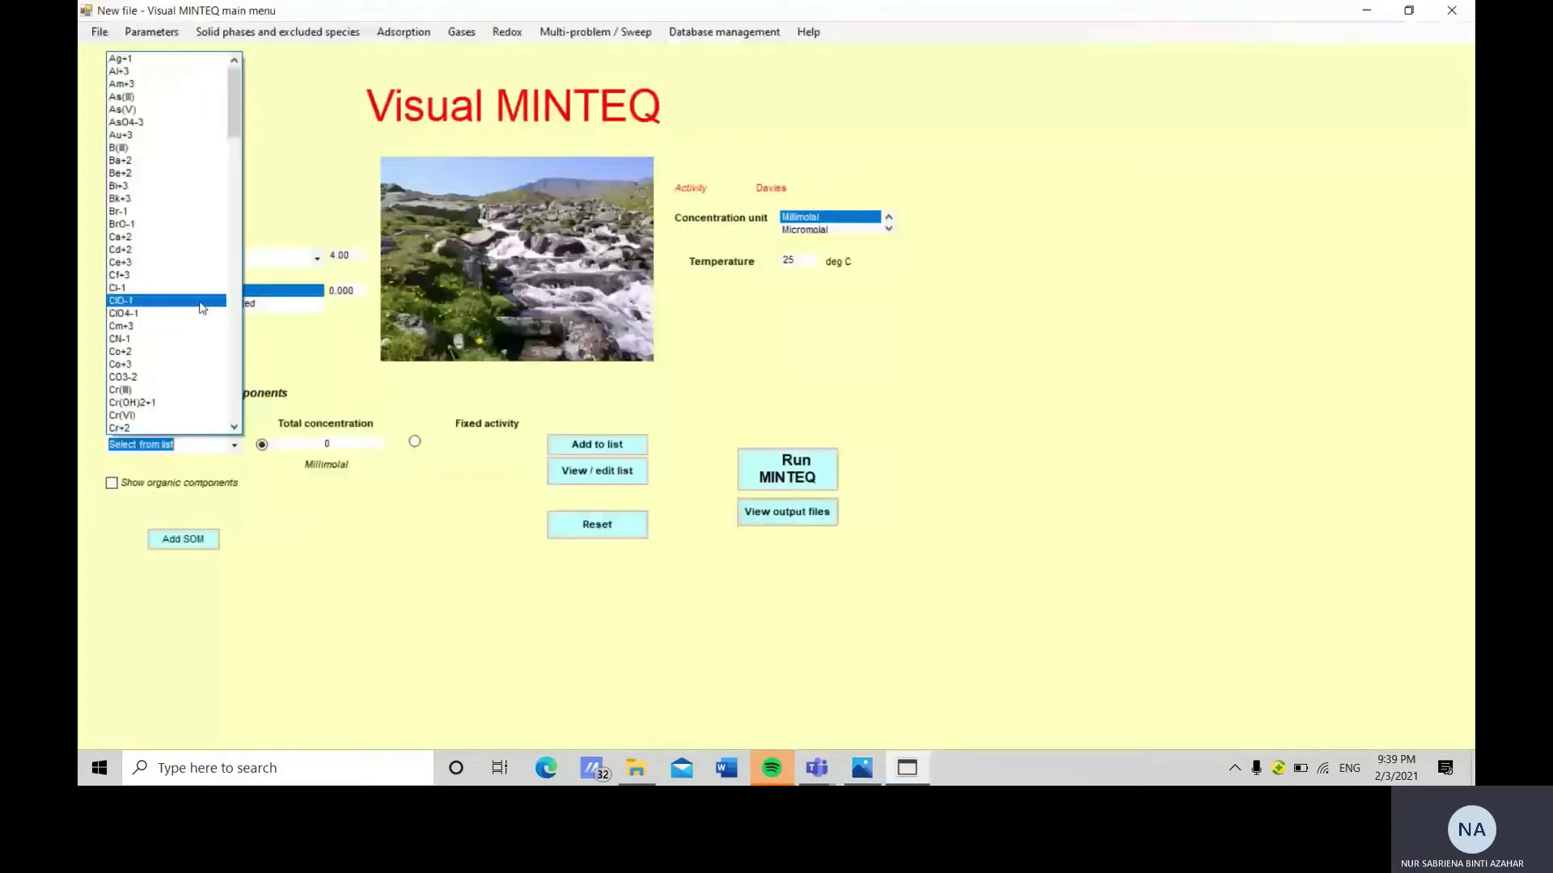
type("hs")
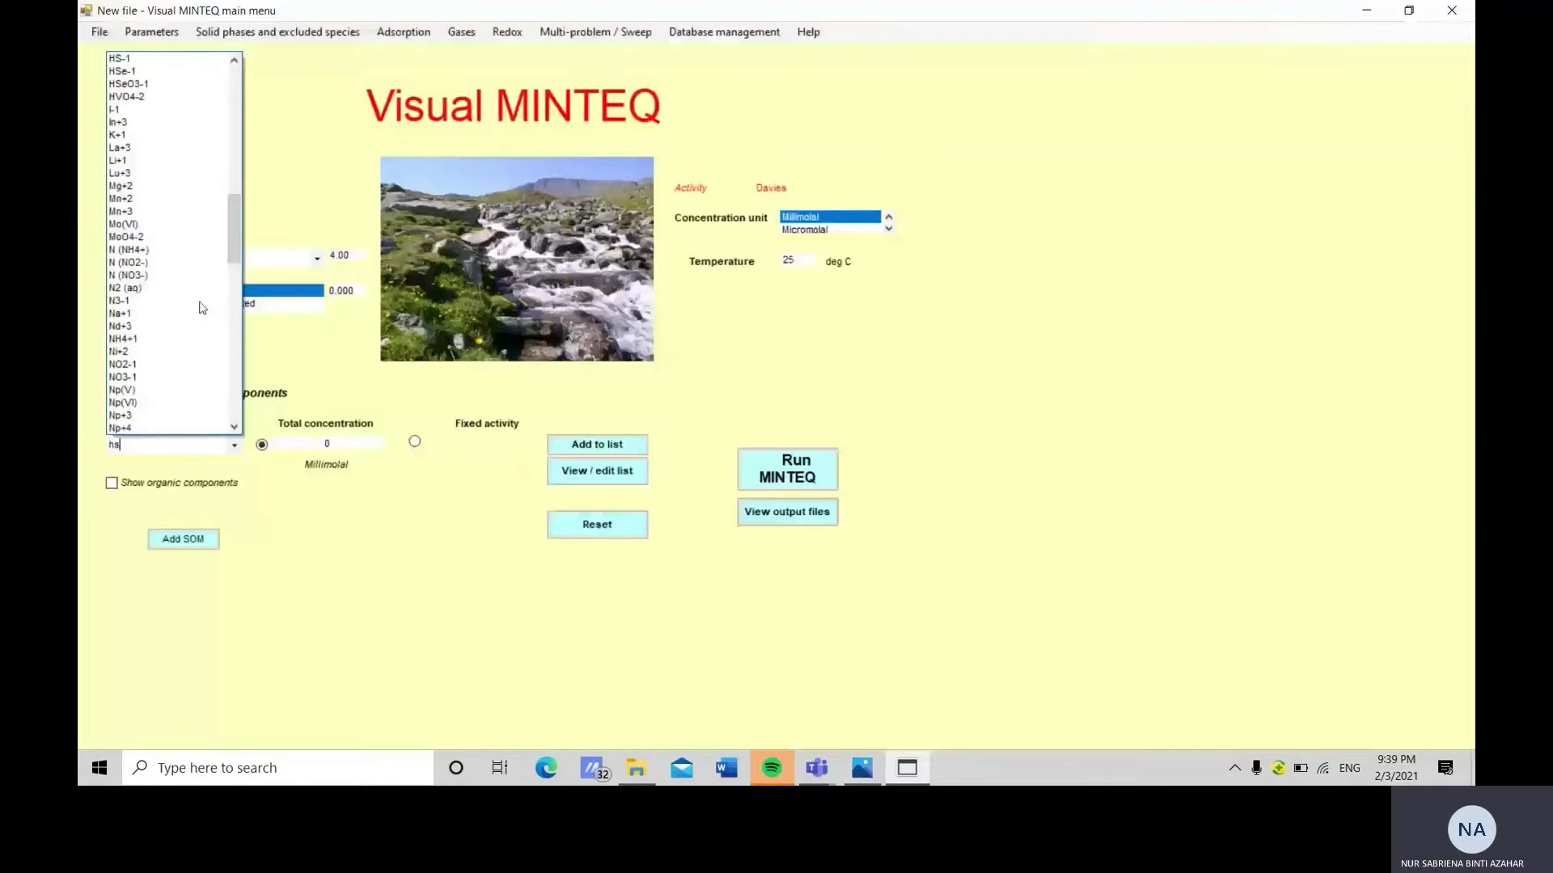
left_click(172, 58)
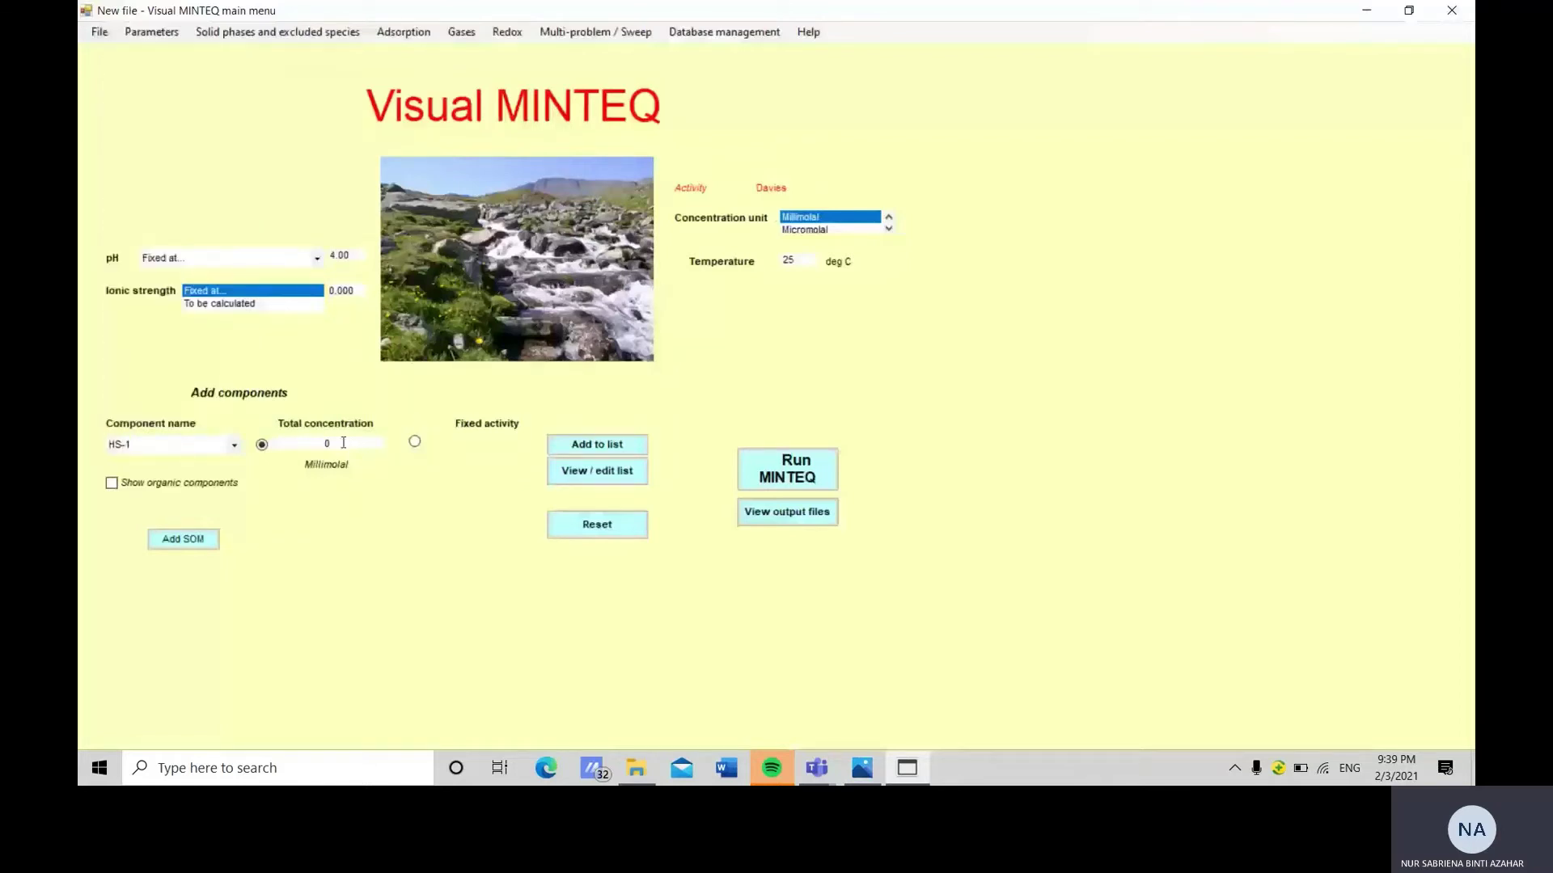
double_click(343, 443)
type("1")
left_click(579, 452)
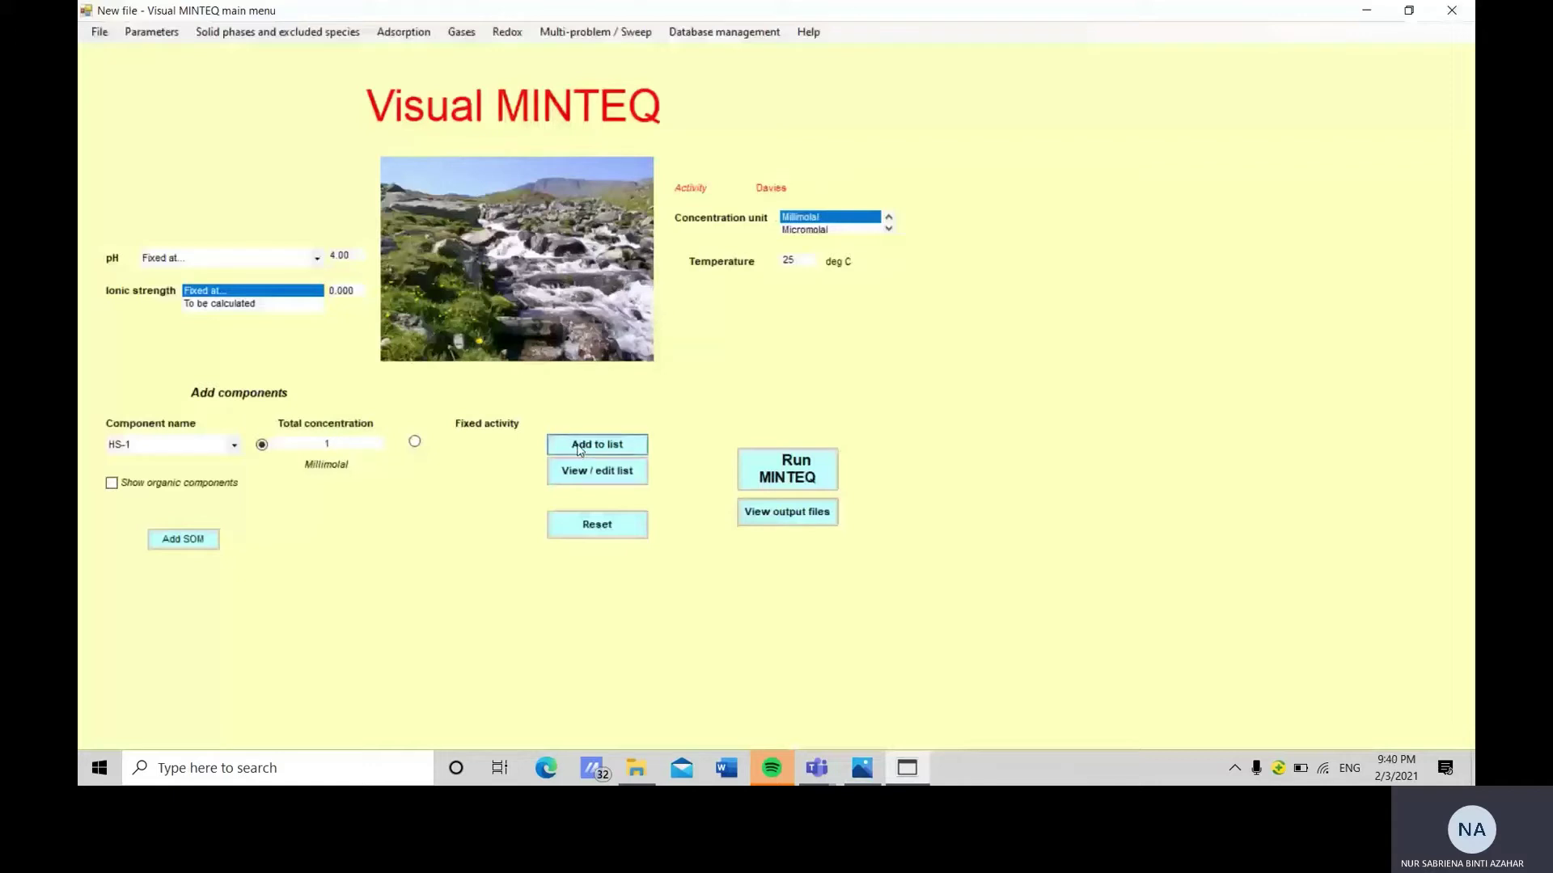
Add the component SO4-2 with a total concentration of 1 millimolal to the component list.
left_click(228, 450)
left_click(231, 447)
type("s")
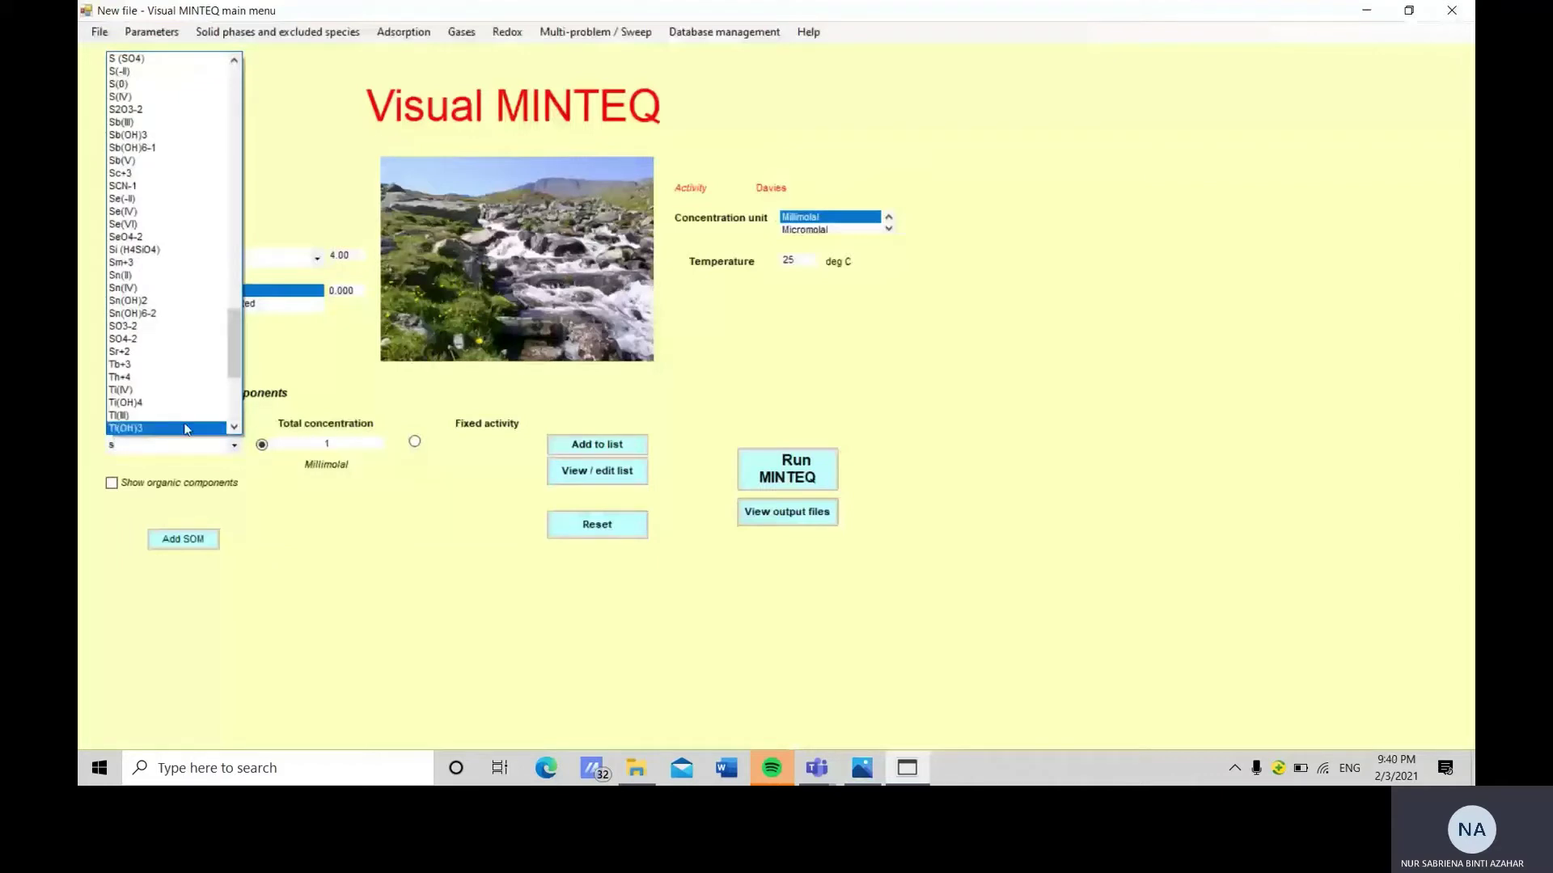
left_click(178, 339)
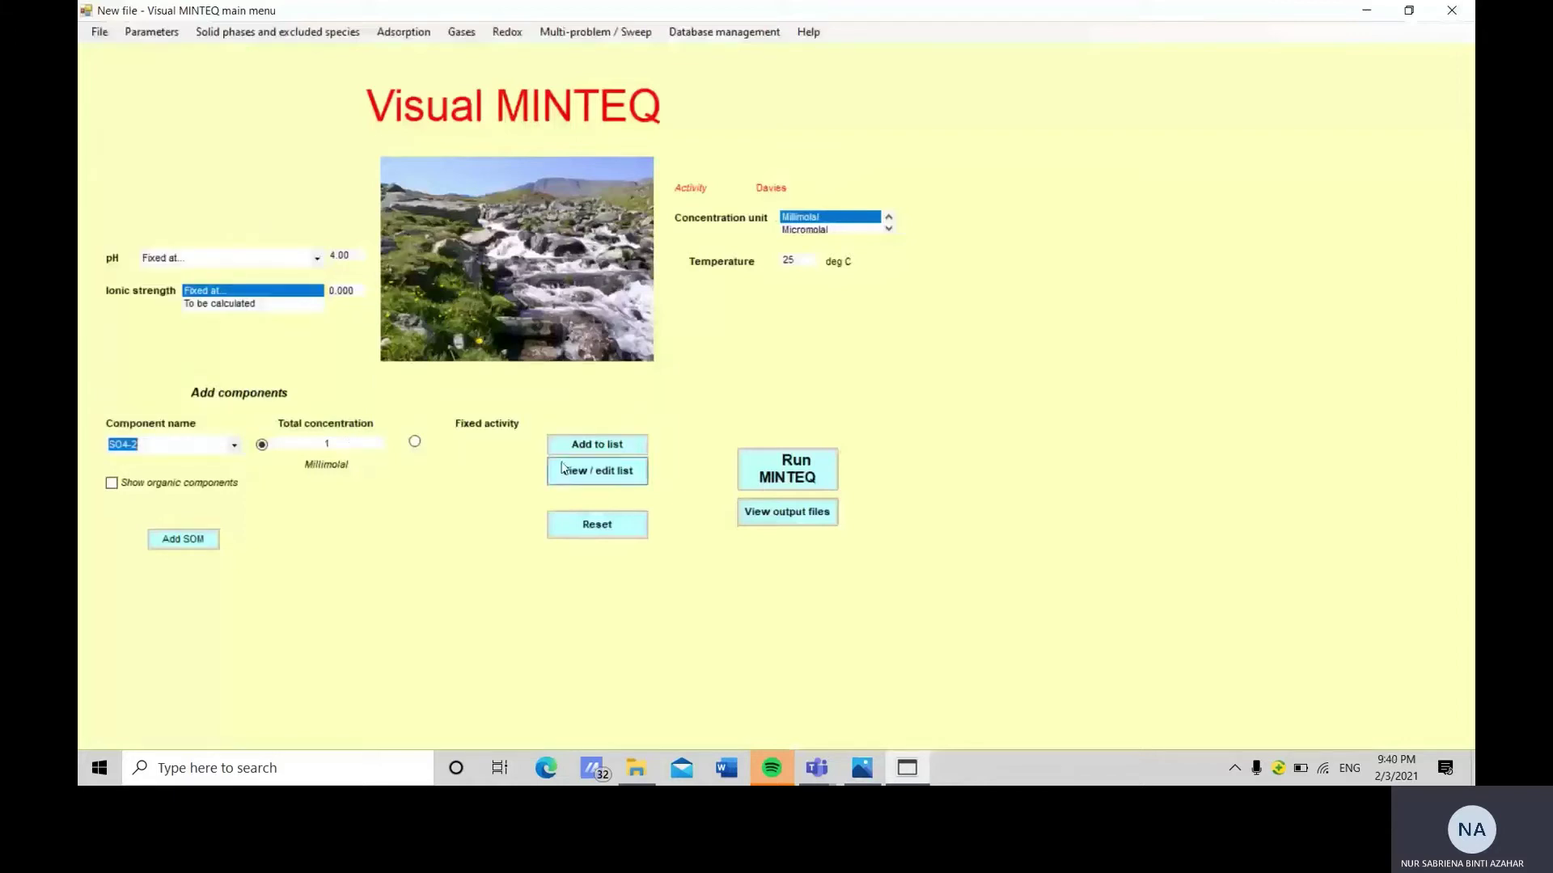
left_click(594, 453)
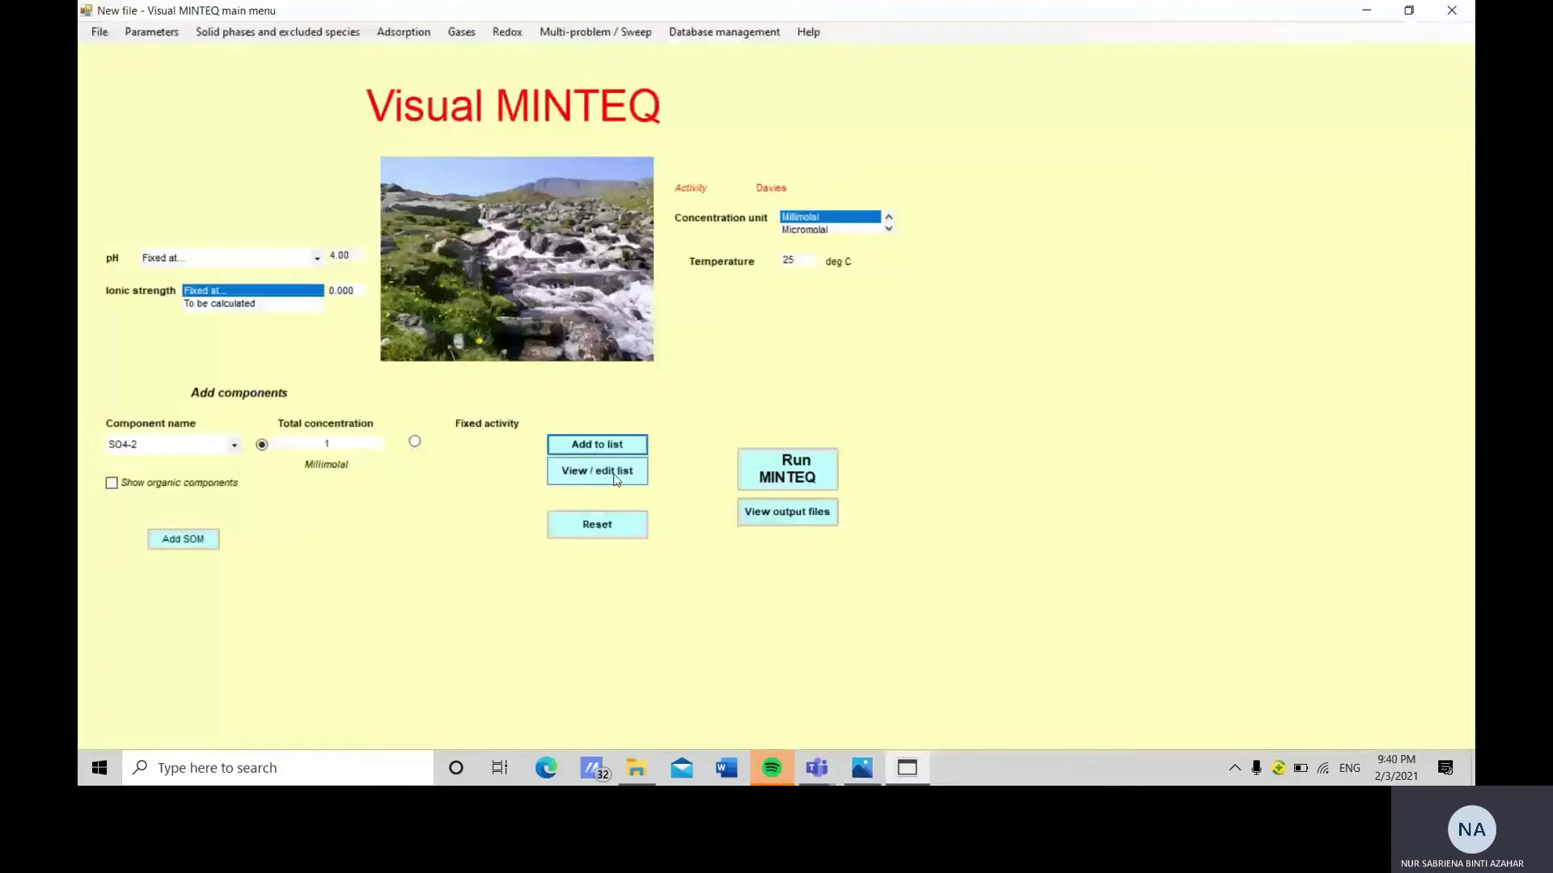
Delete the E-1 component from the list of components and return to the main menu.
left_click(614, 476)
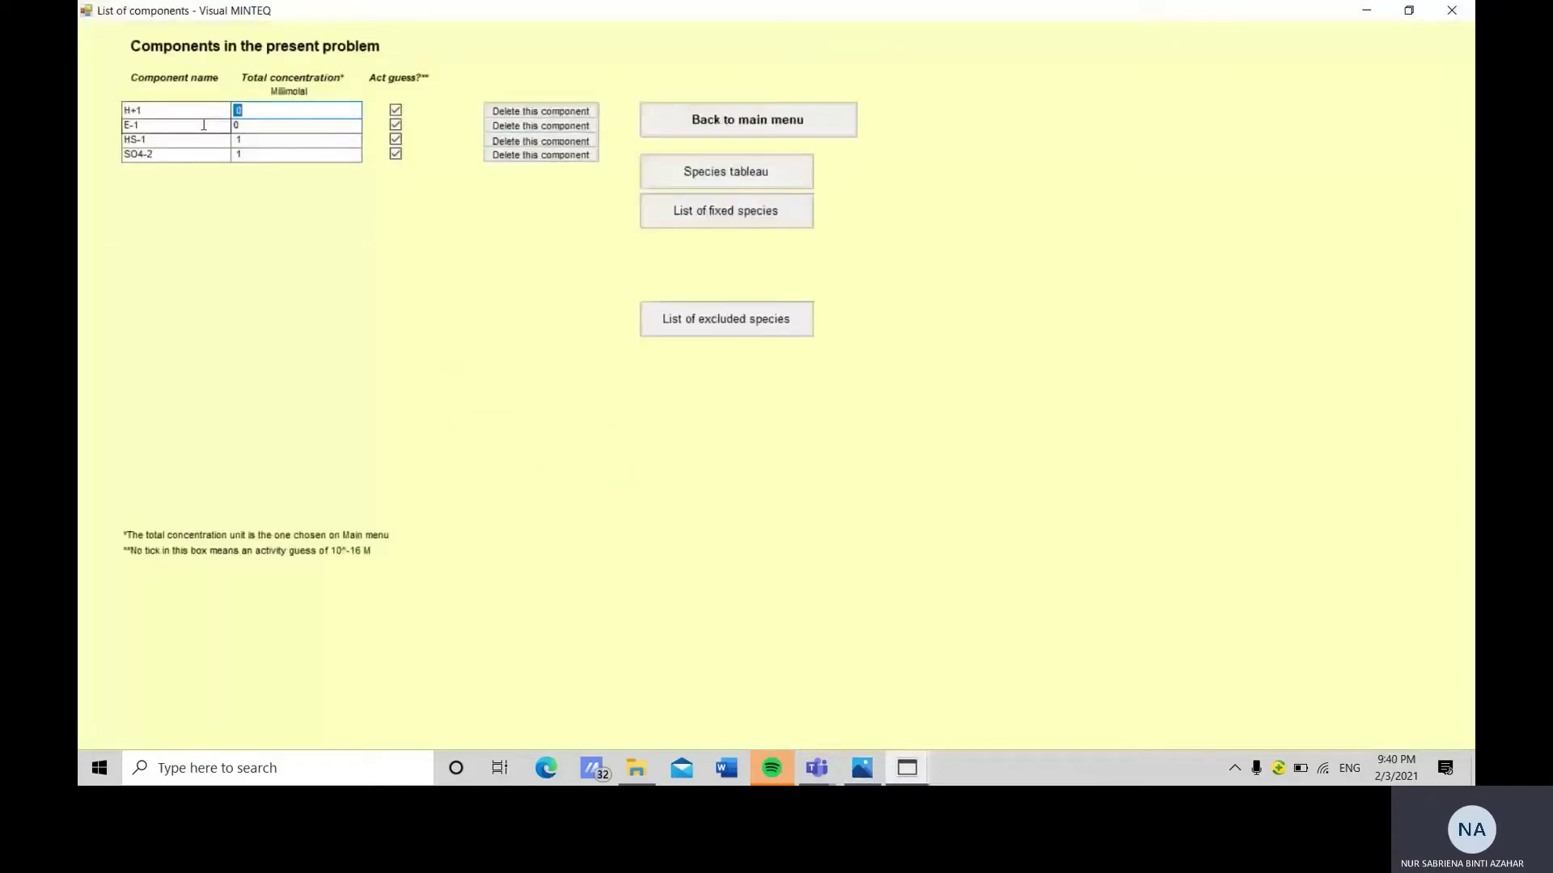
left_click(528, 128)
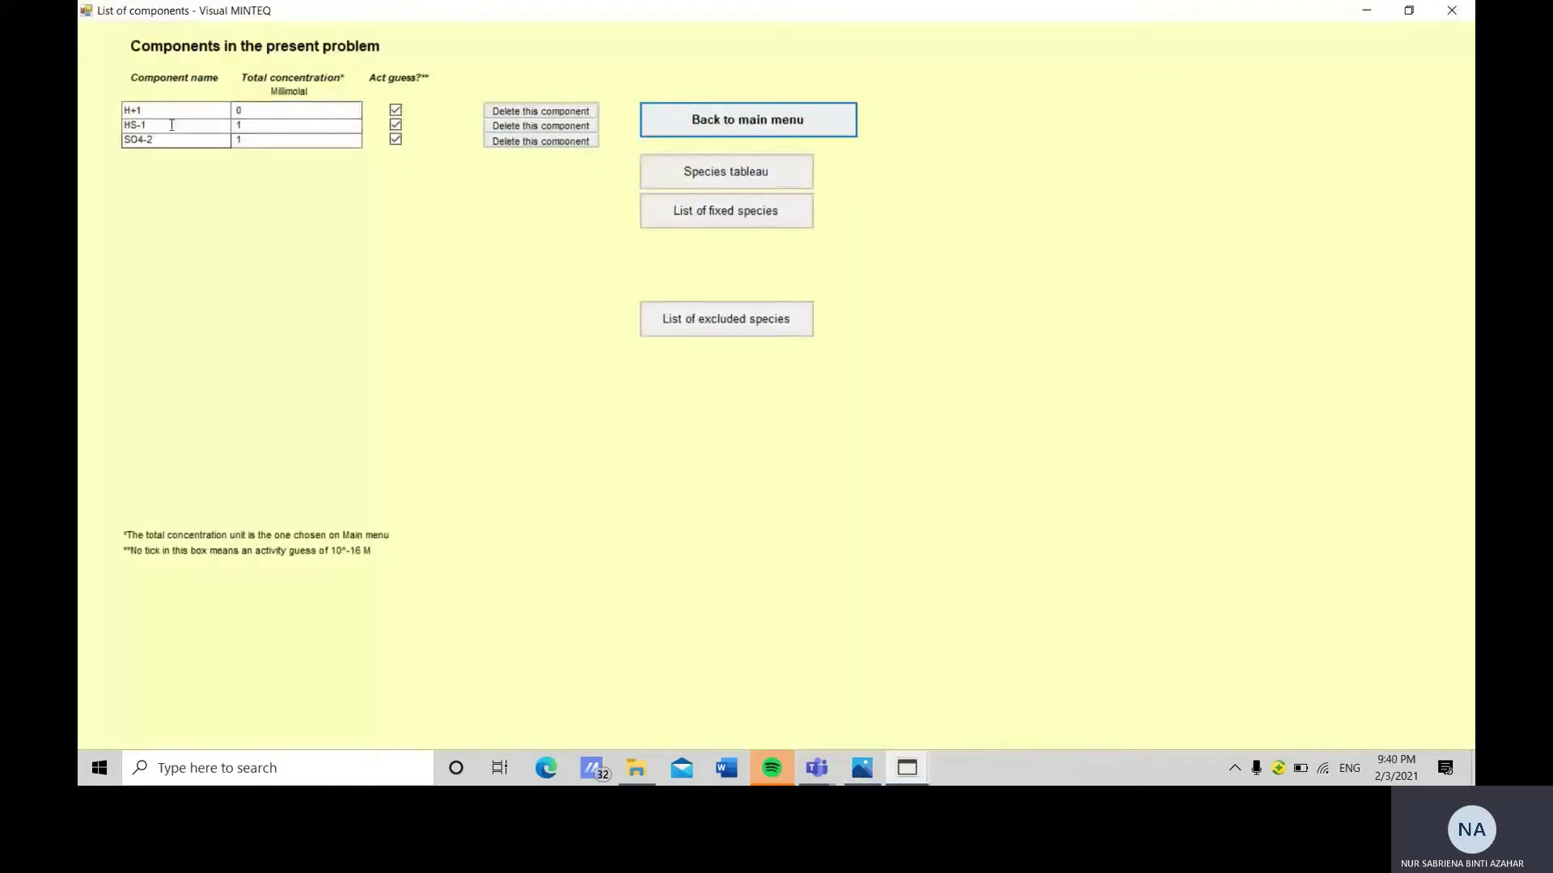
left_click(818, 131)
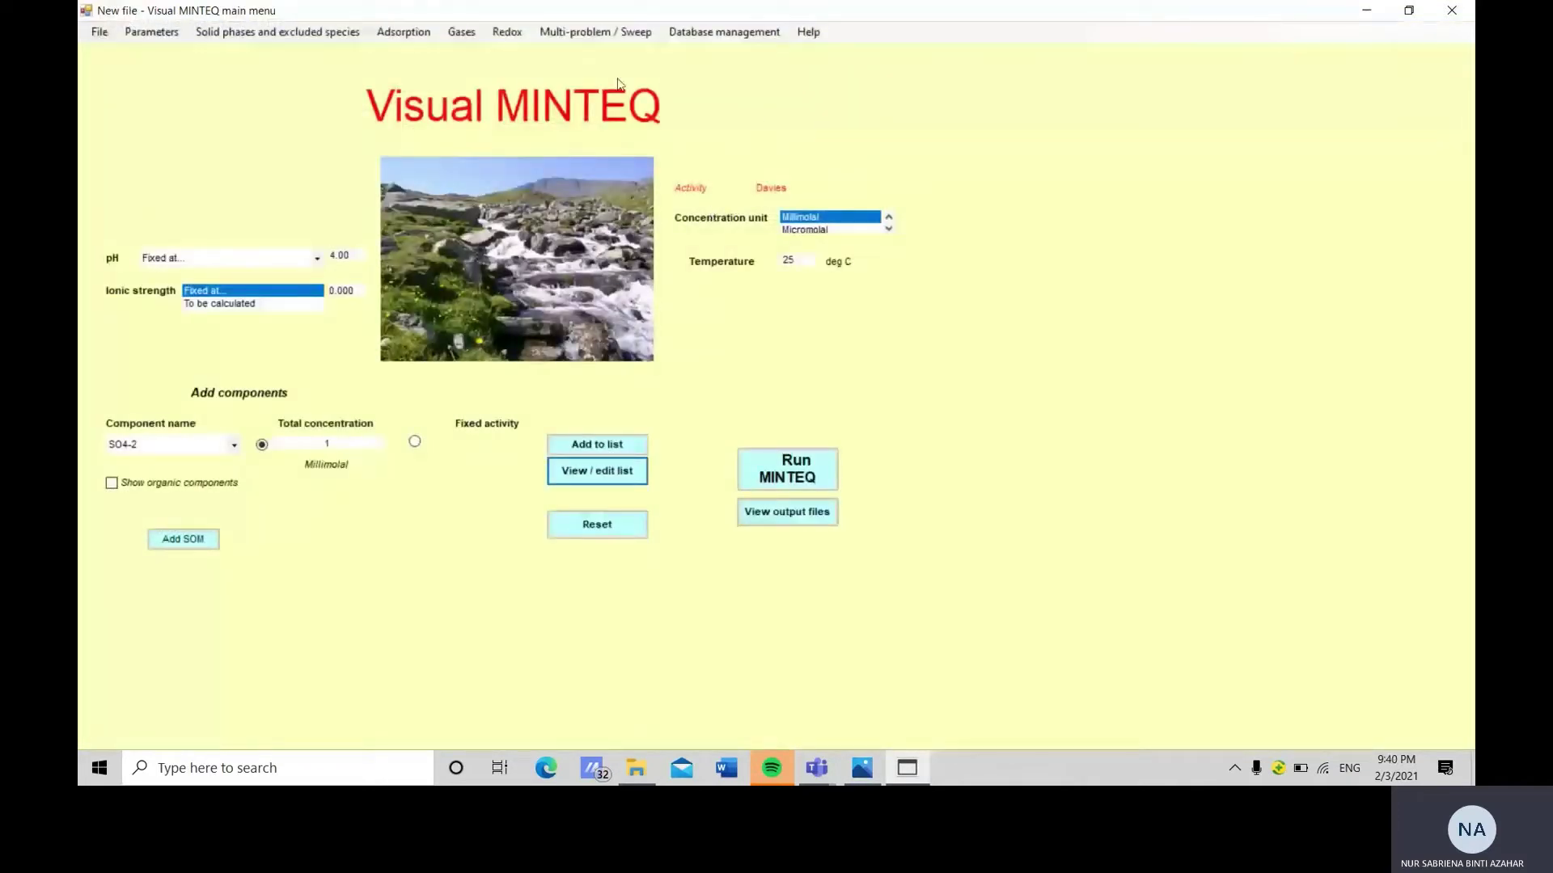
Add the fixed-ratio redox couple HS-/SO4-2 with its default constants and return to the main menu.
left_click(518, 37)
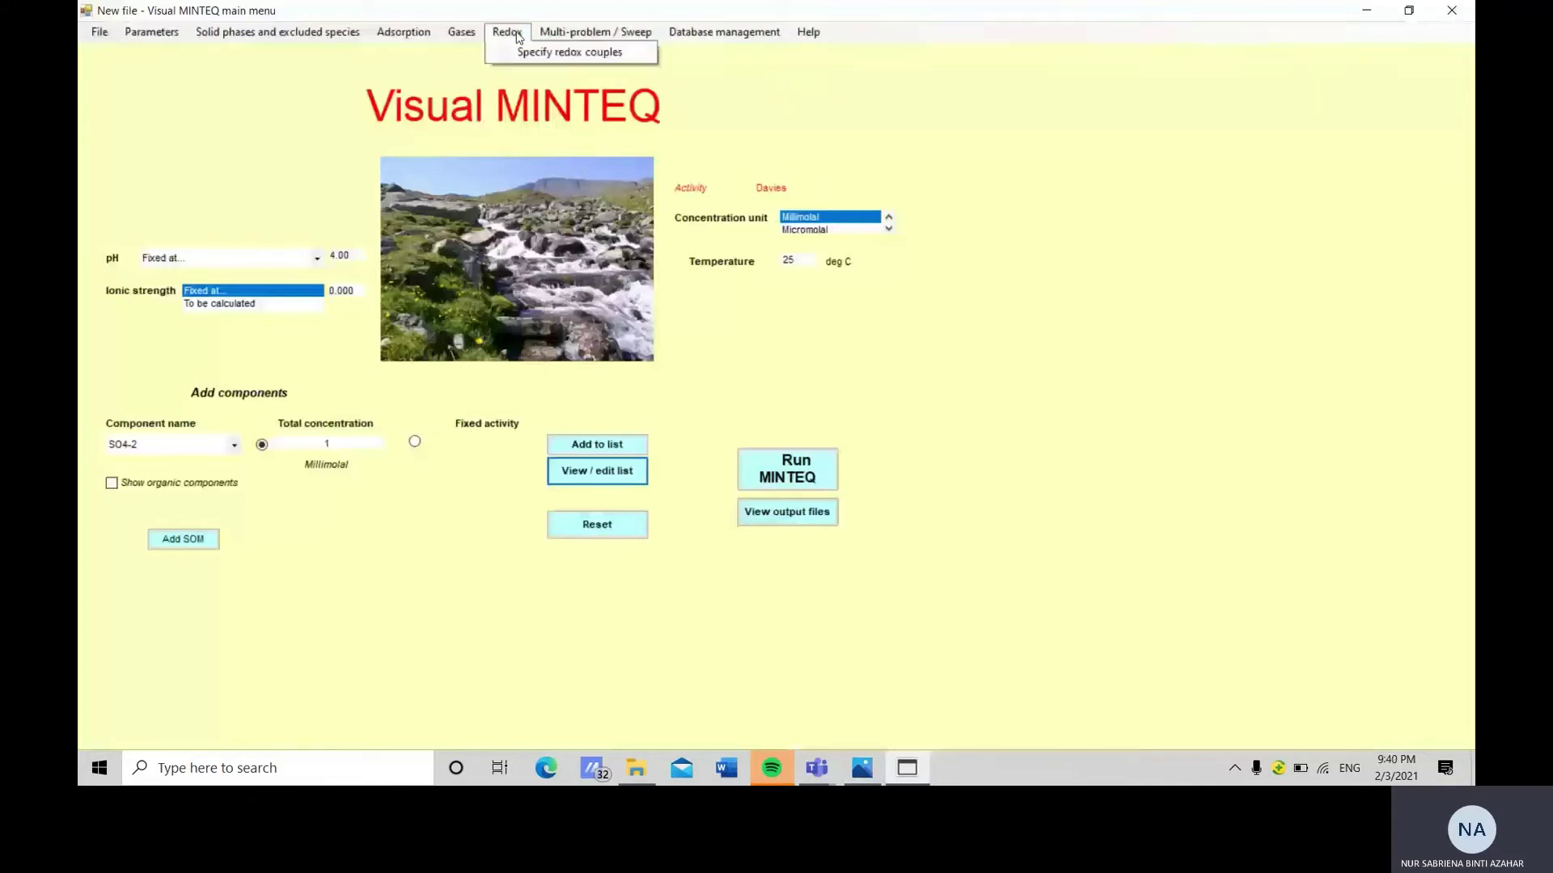
left_click(521, 50)
left_click(255, 175)
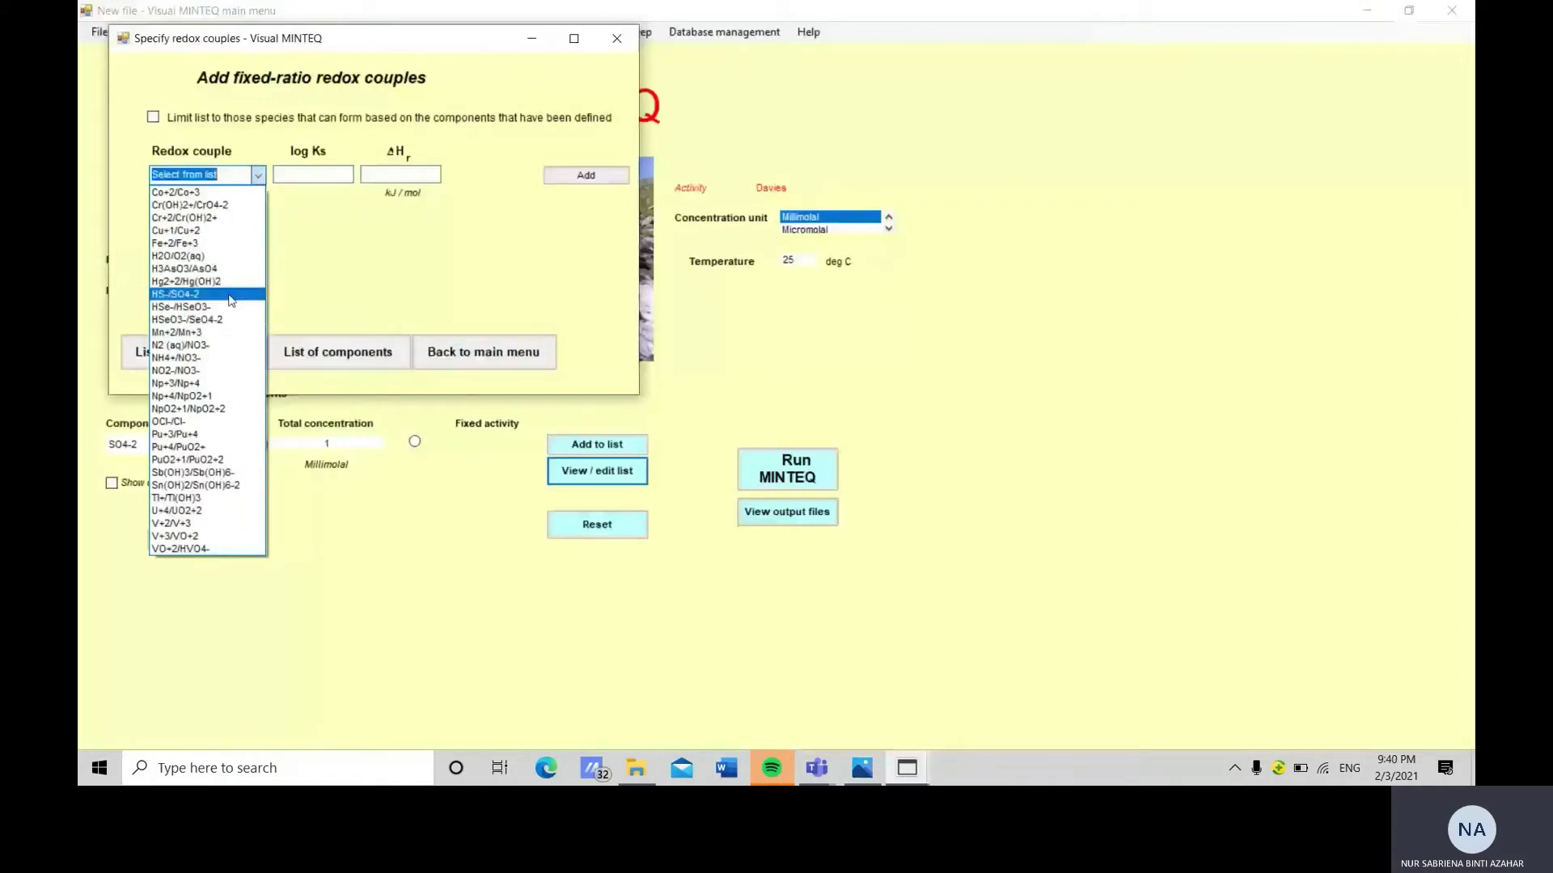
left_click(232, 295)
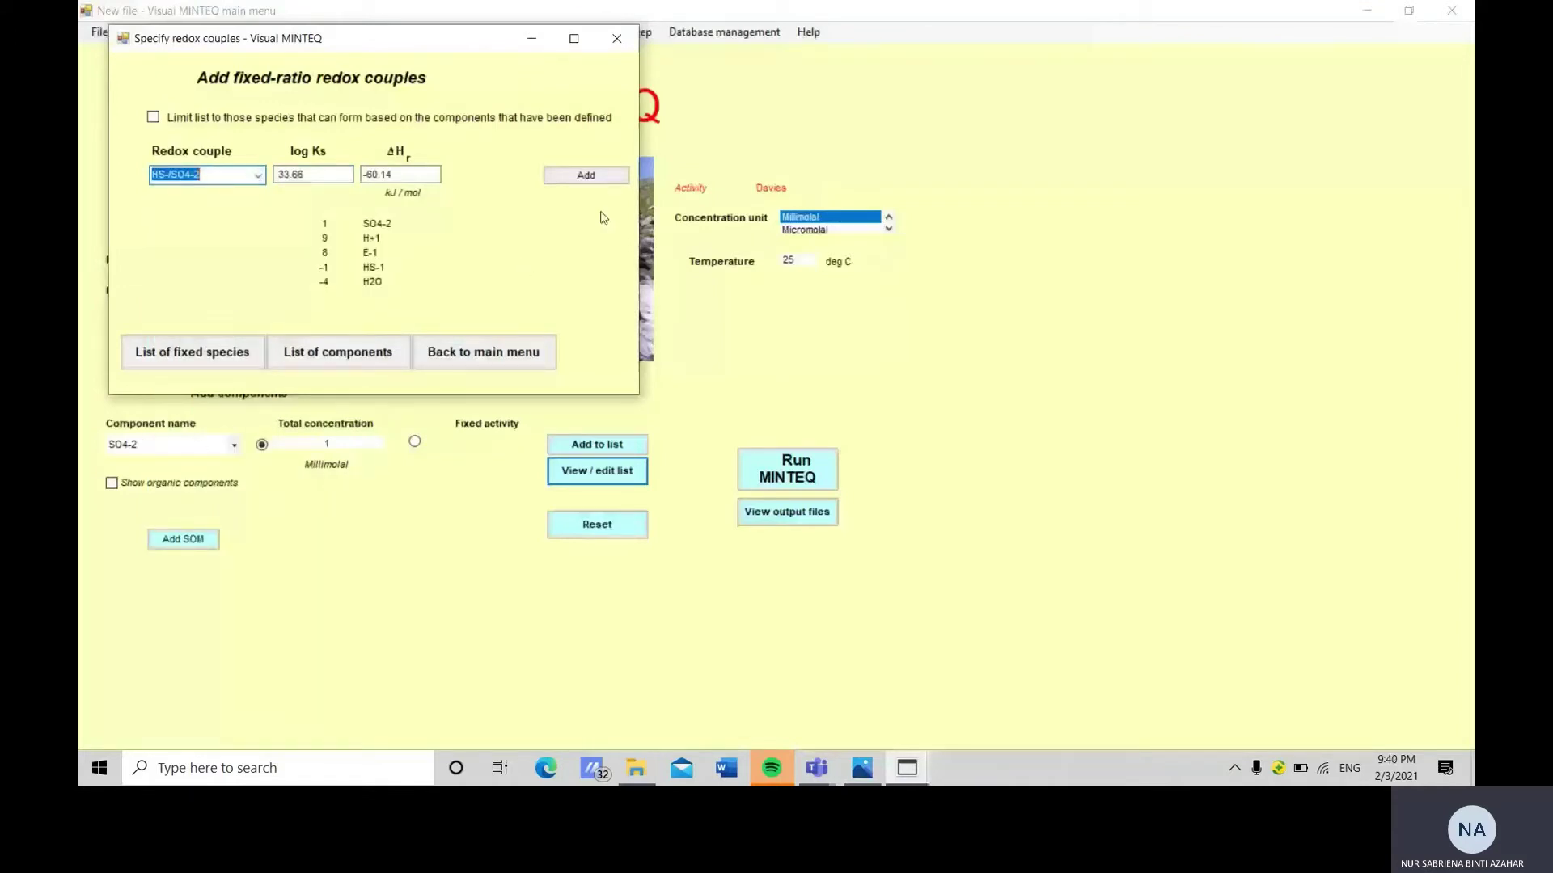
left_click(617, 178)
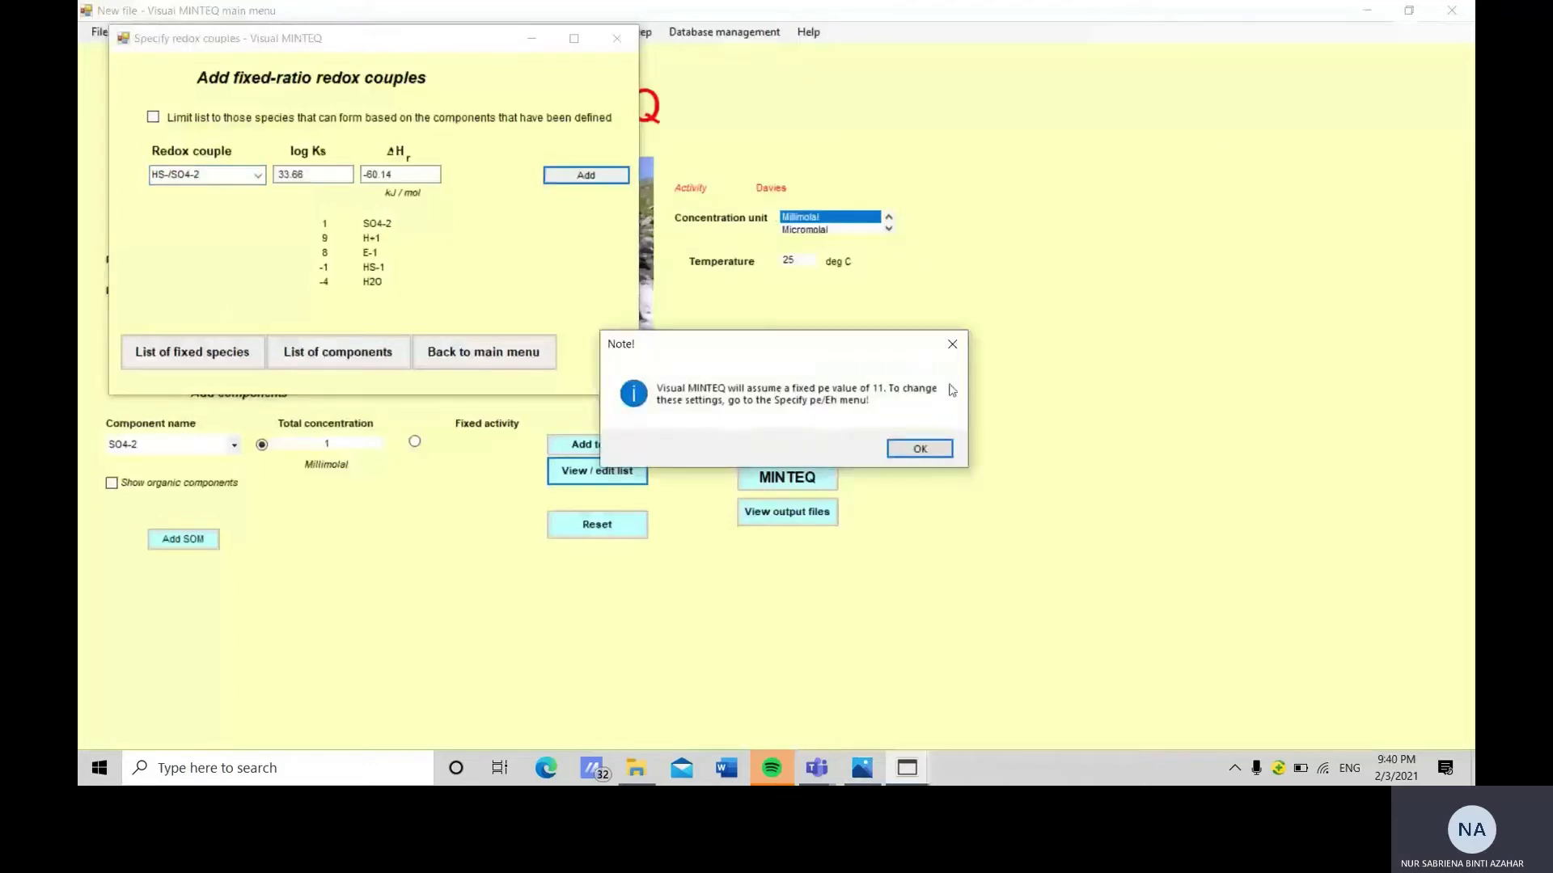
left_click(920, 450)
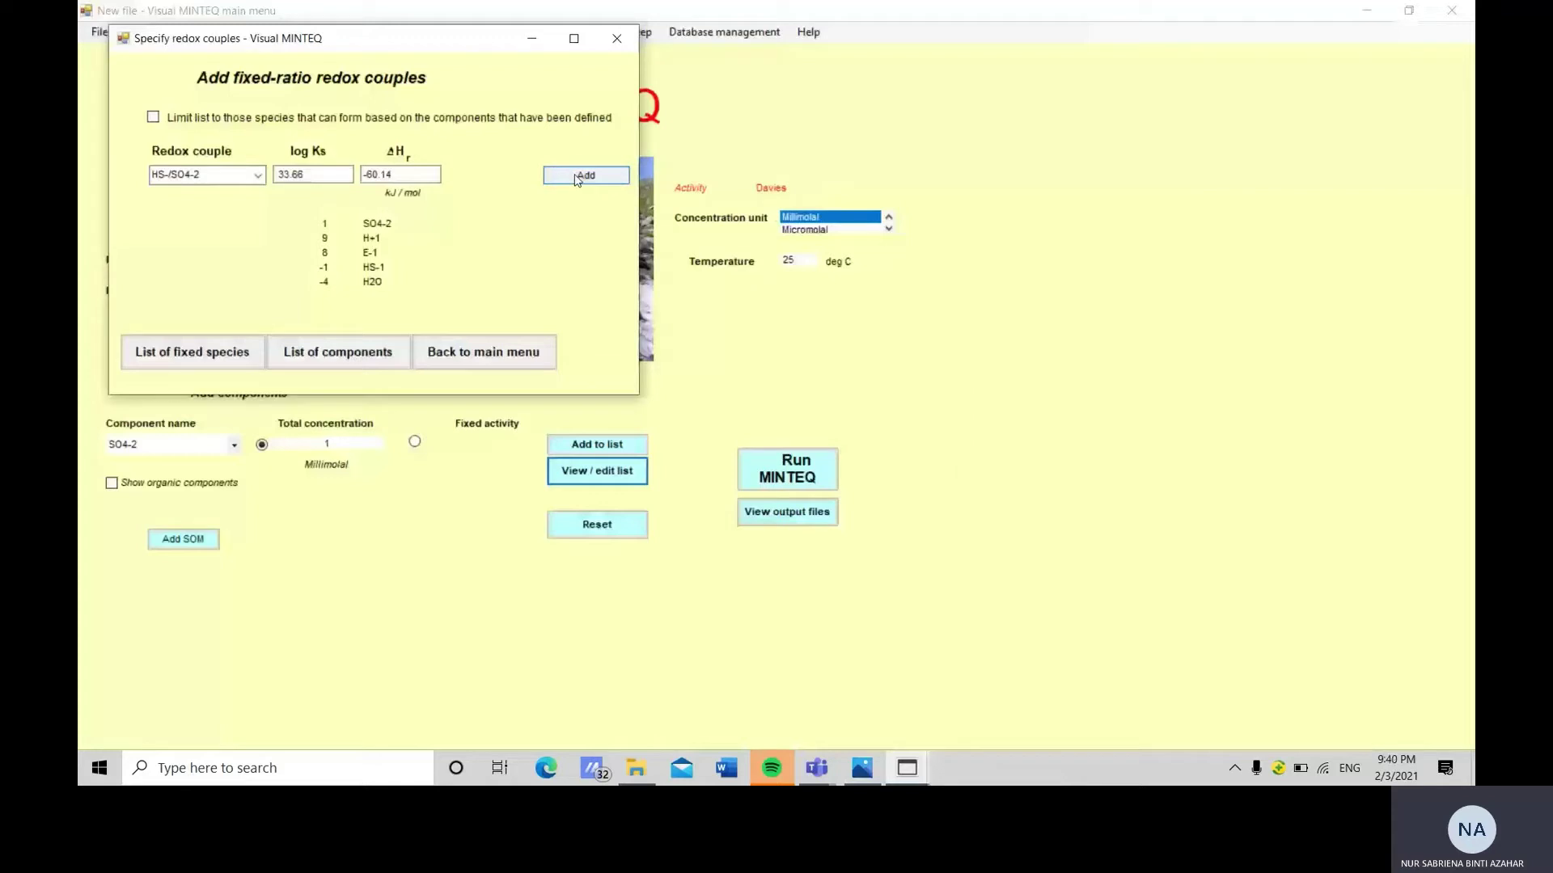
left_click(533, 360)
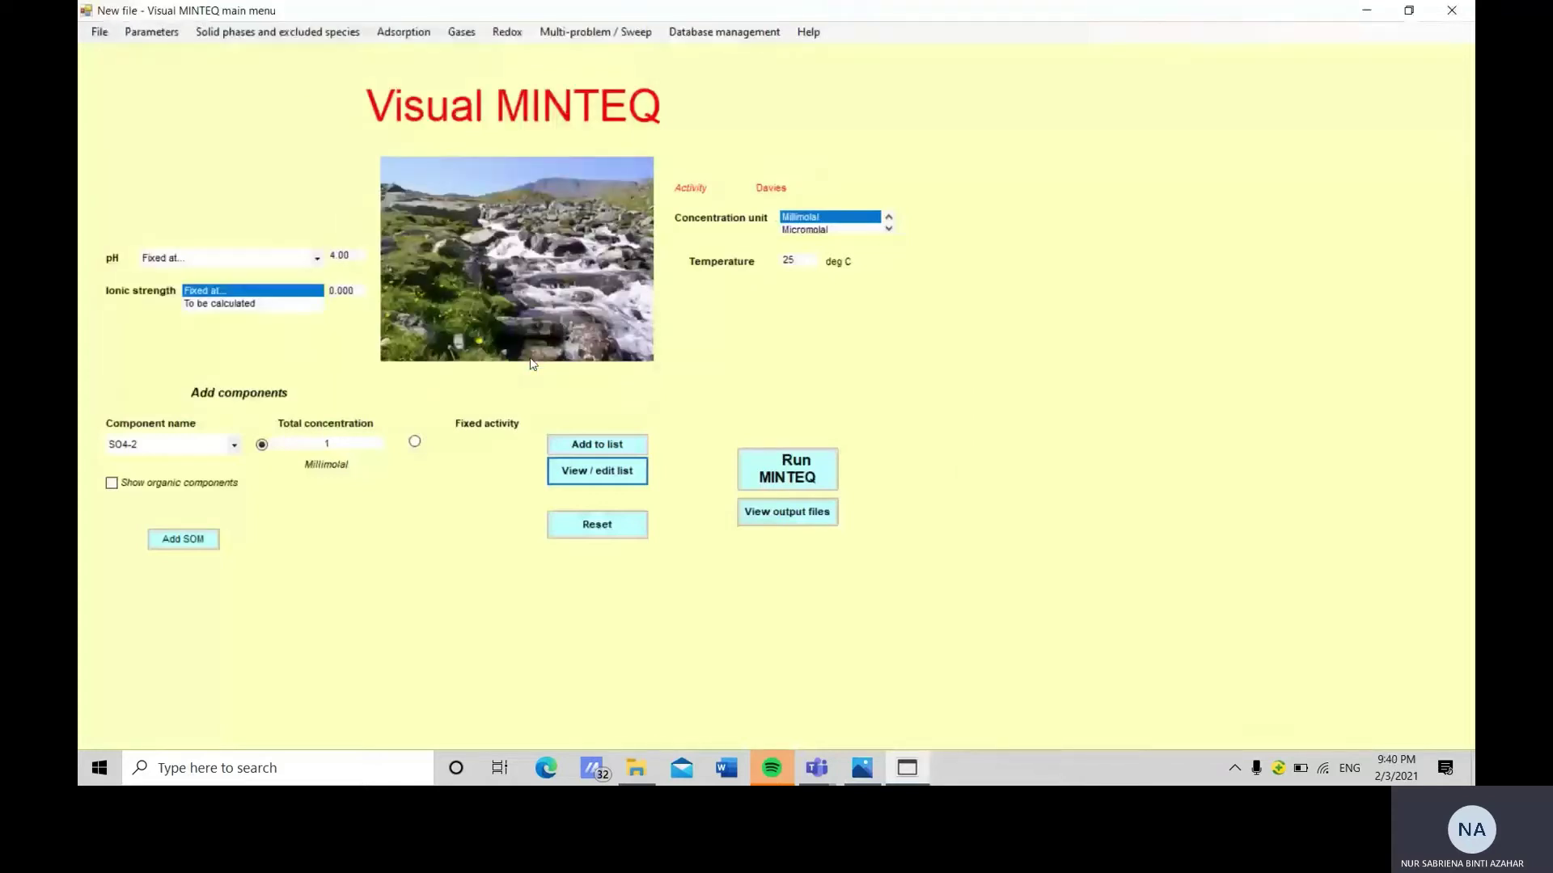
Run MINTEQ and review the equilibrium output alongside the assignment text, returning to the input menu when done.
left_click(806, 483)
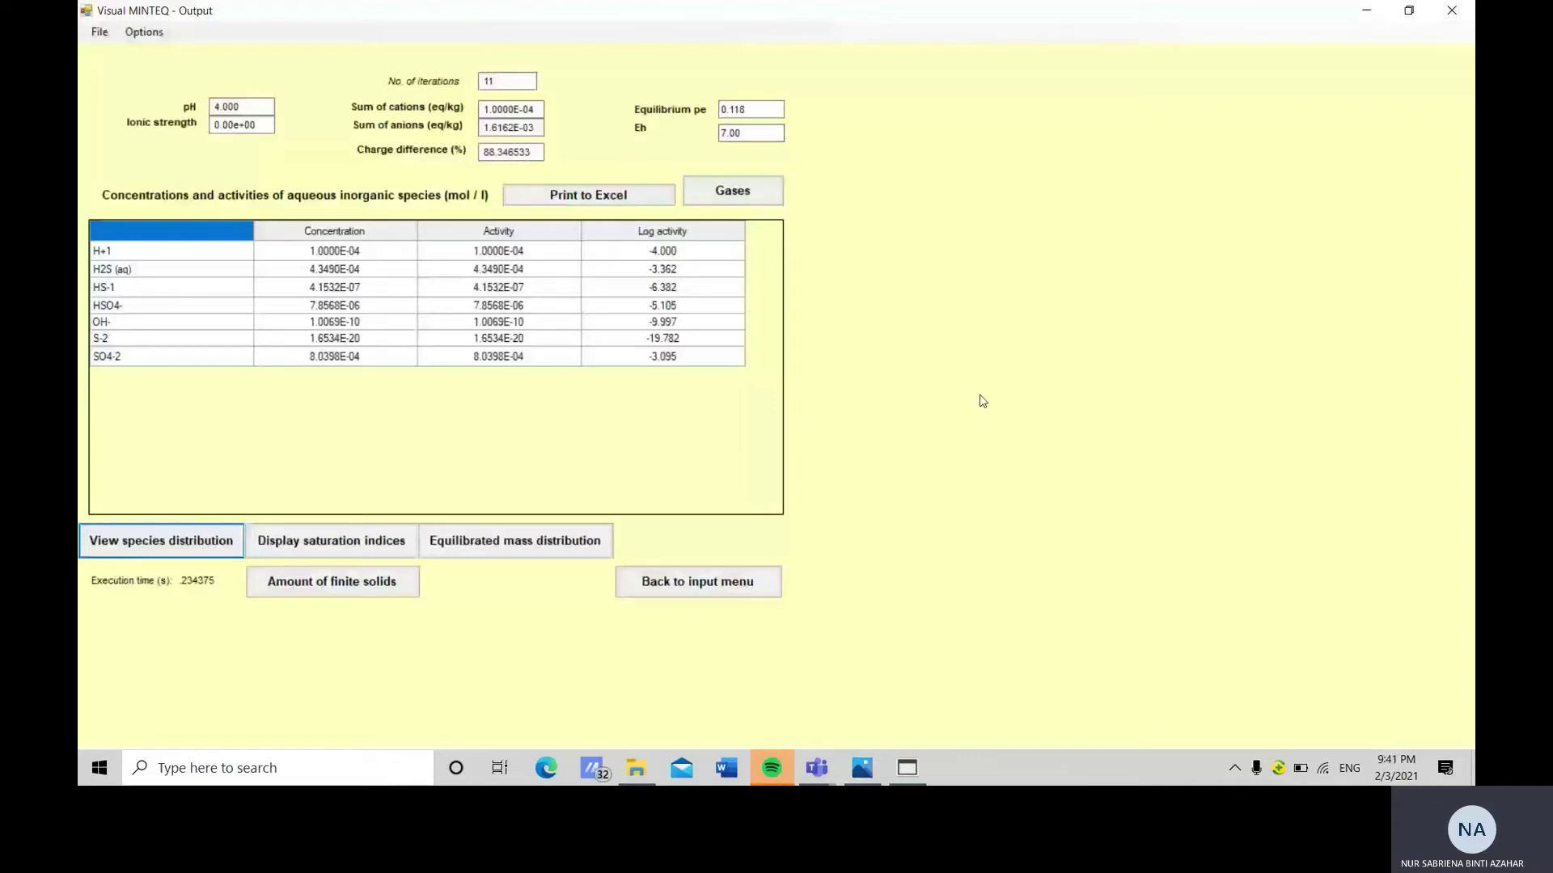
left_click(880, 774)
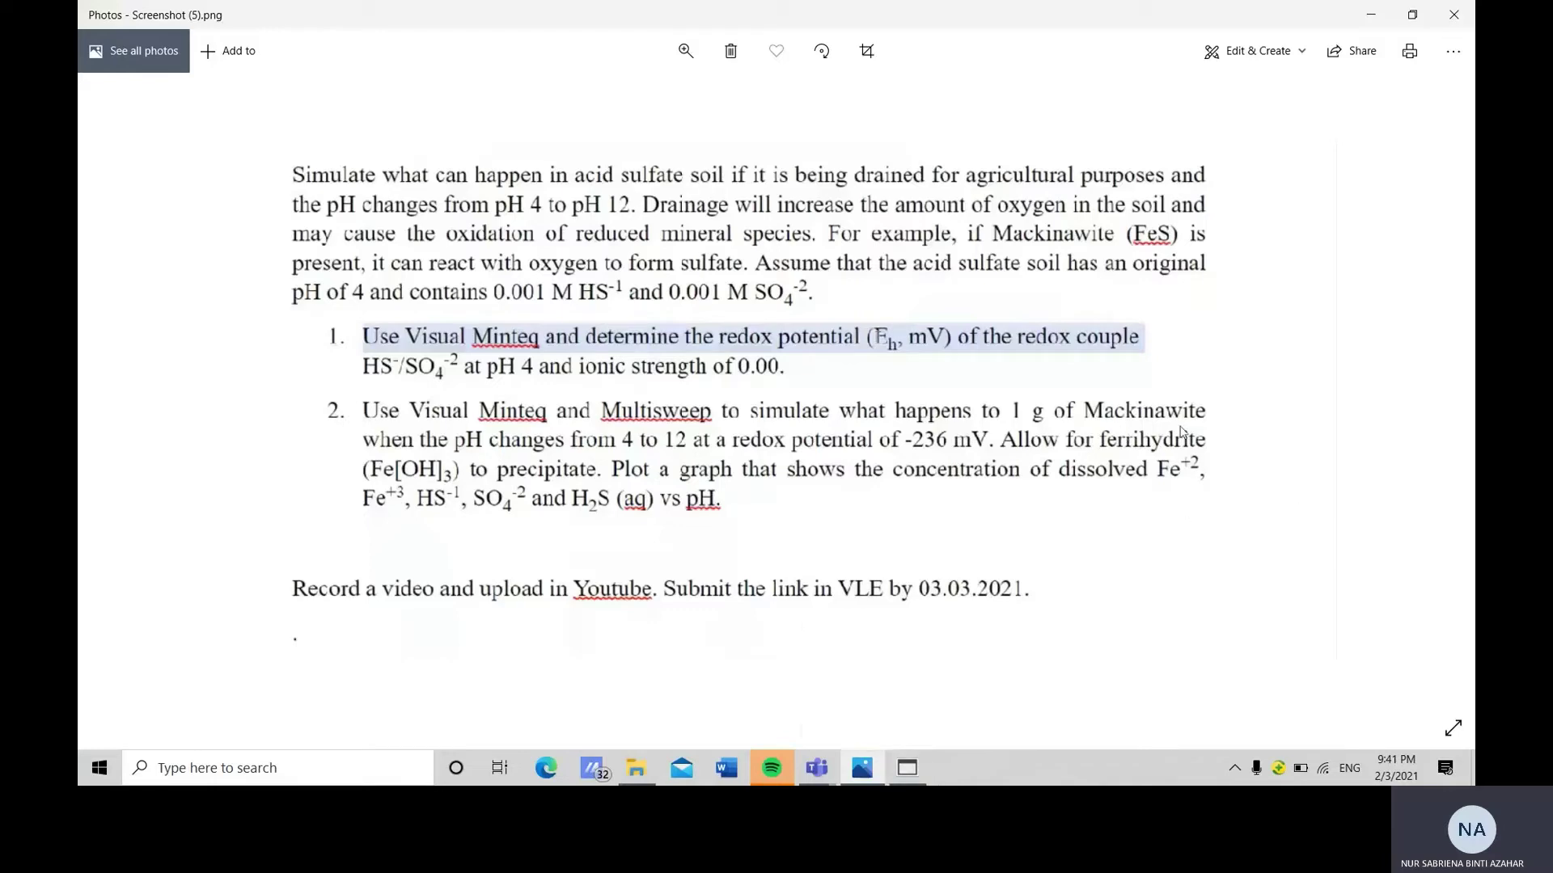
left_click(908, 768)
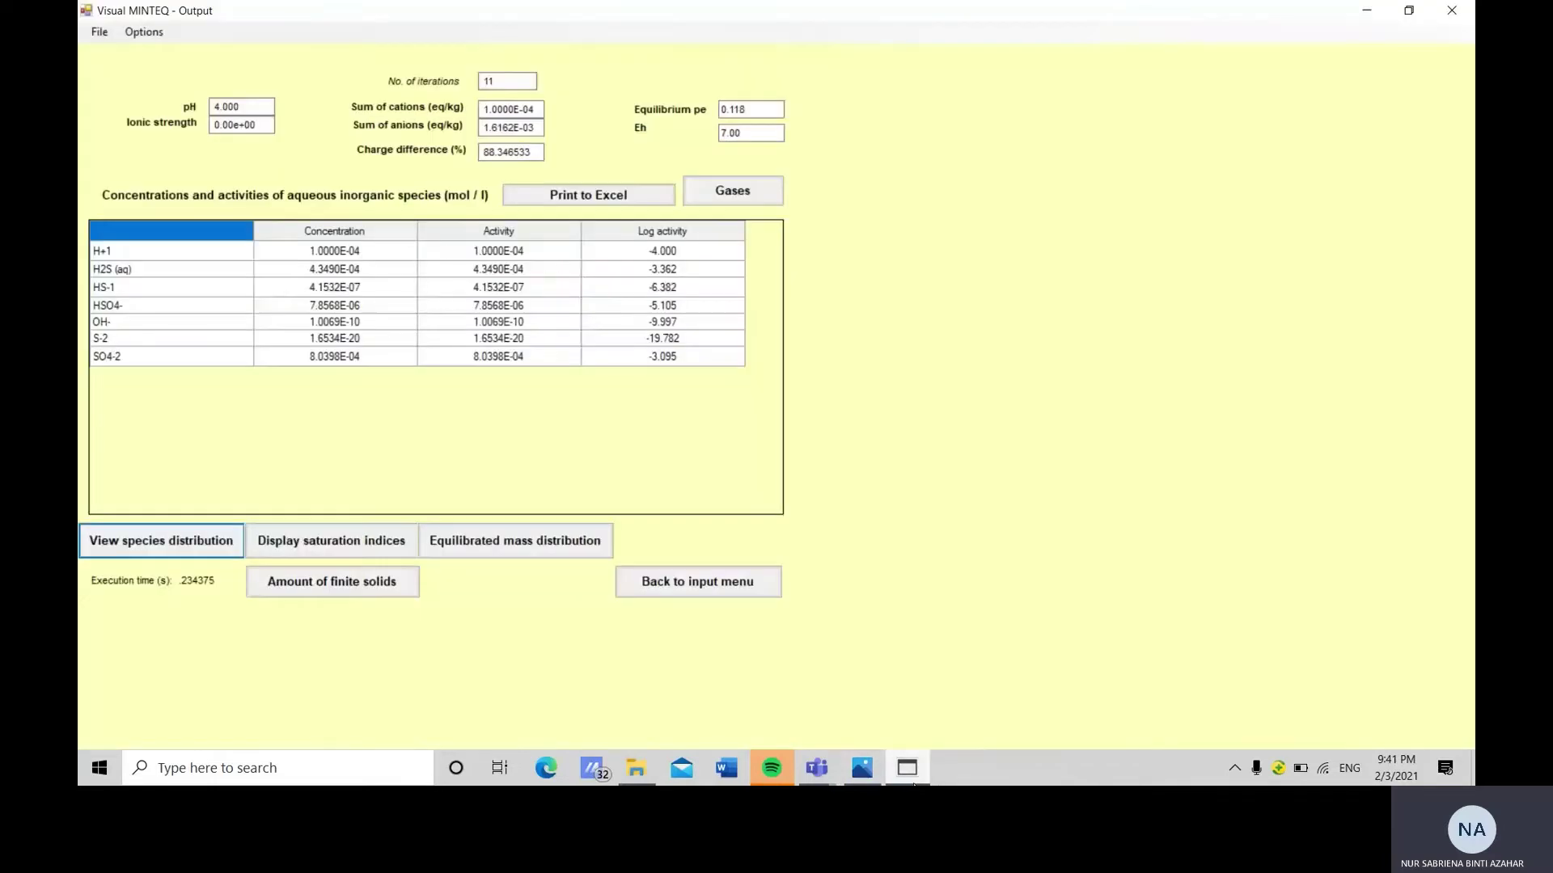
left_click(692, 588)
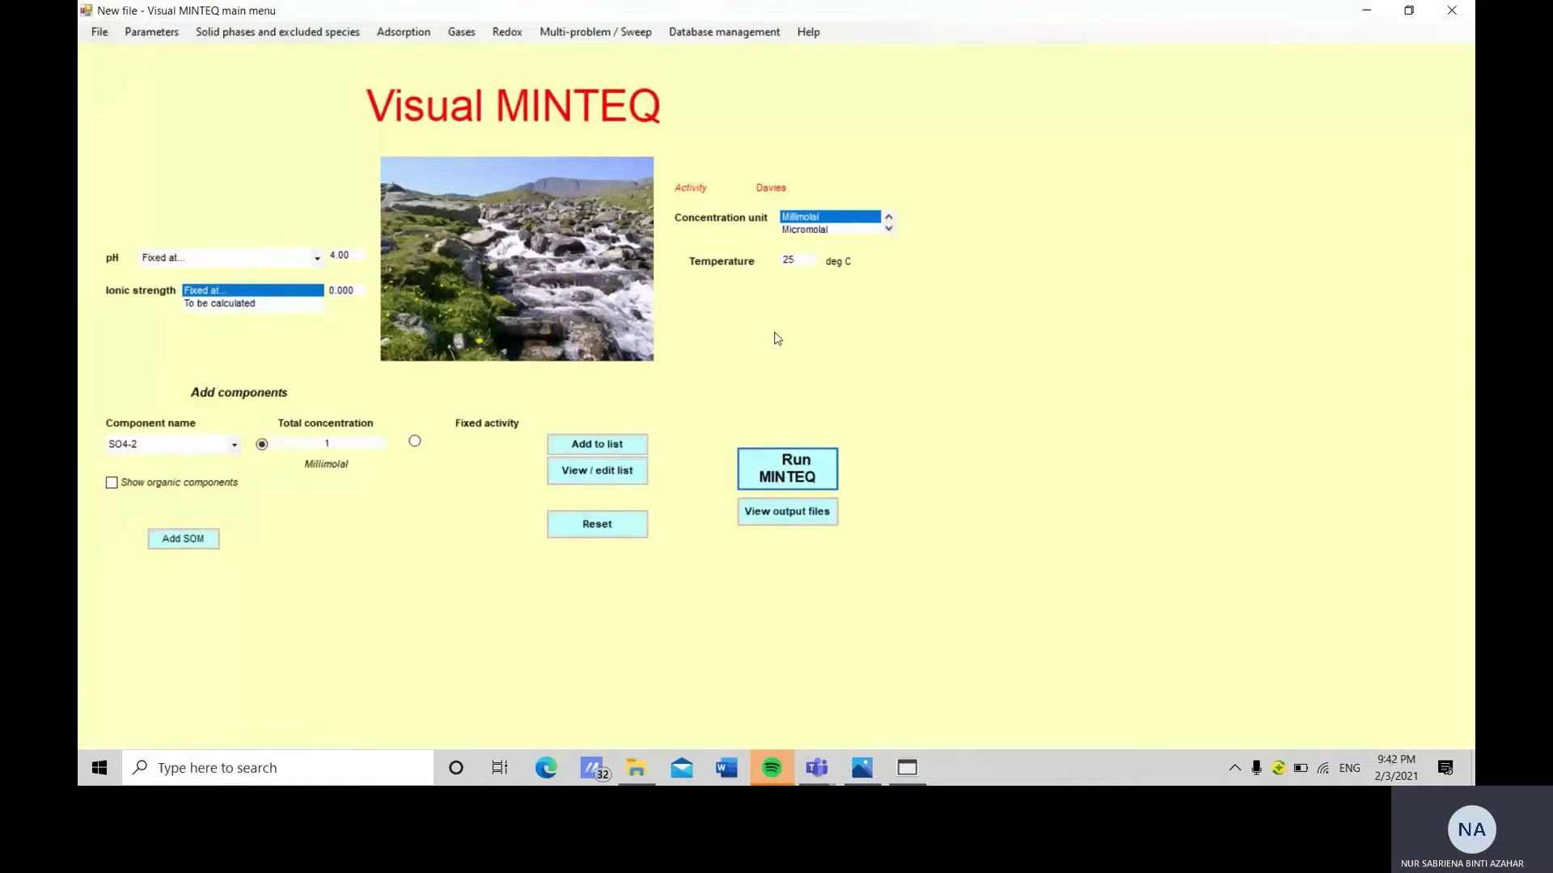
Add Mackinawite as a finite solid phase with an amount of 0.0117 molal and return to the main menu.
left_click(315, 32)
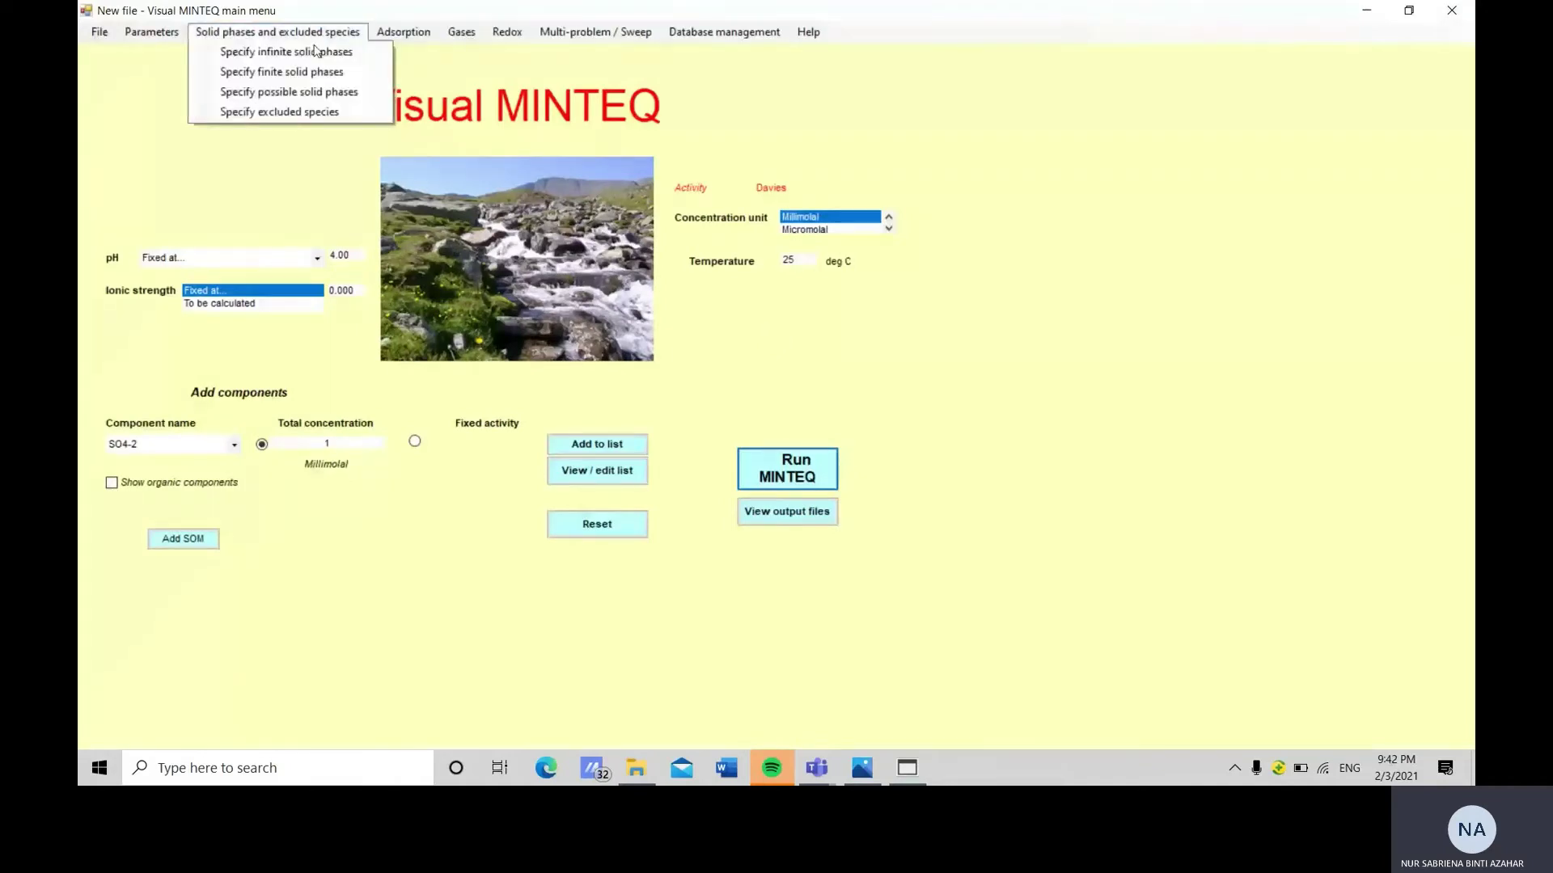
left_click(324, 73)
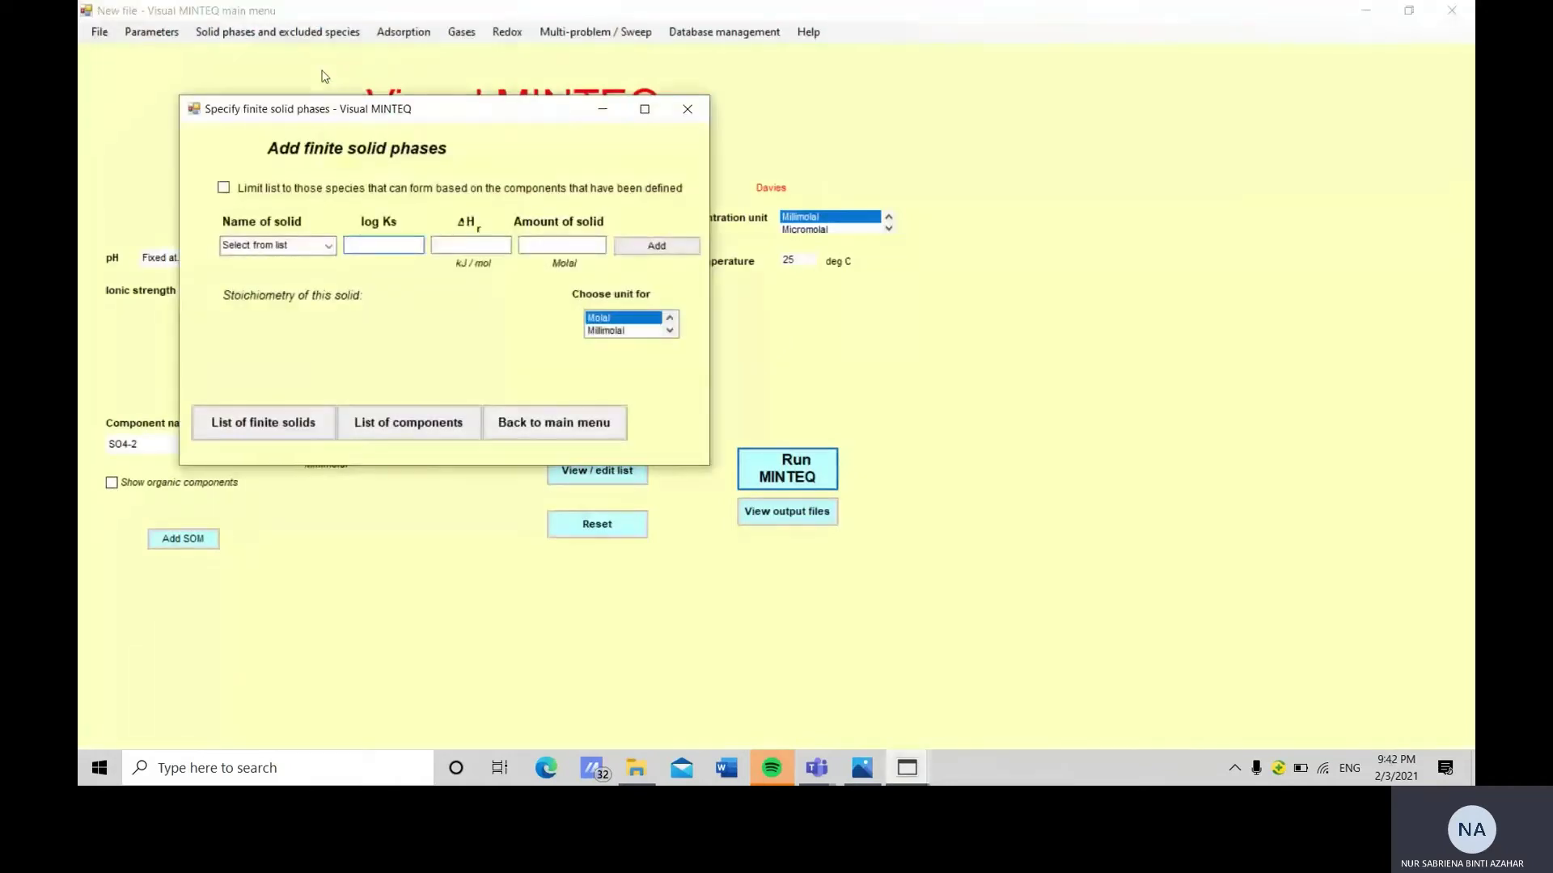
left_click(313, 252)
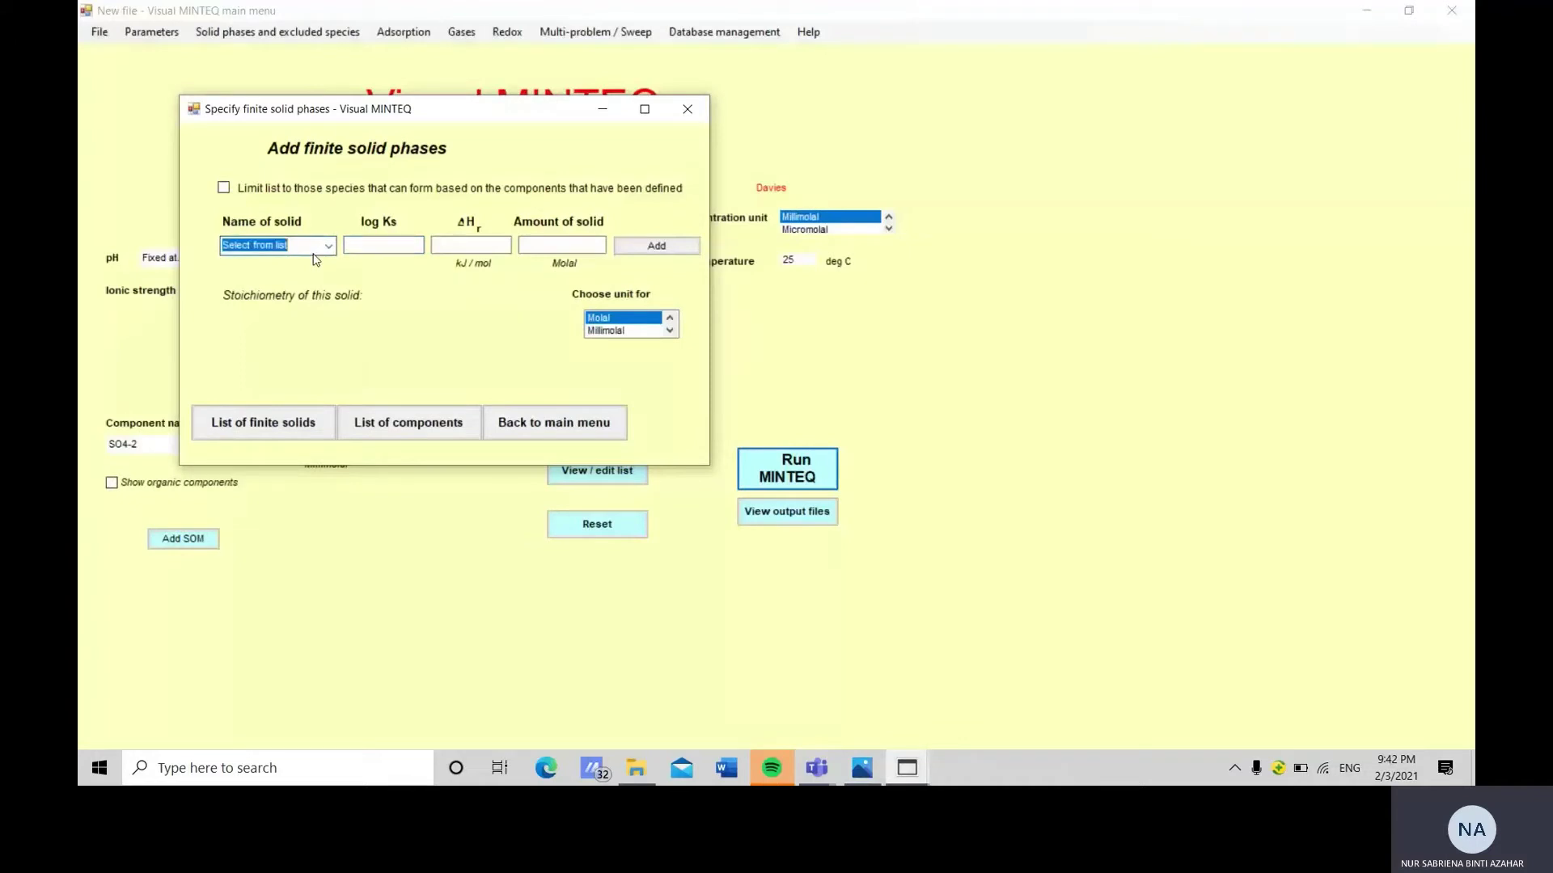
left_click(315, 253)
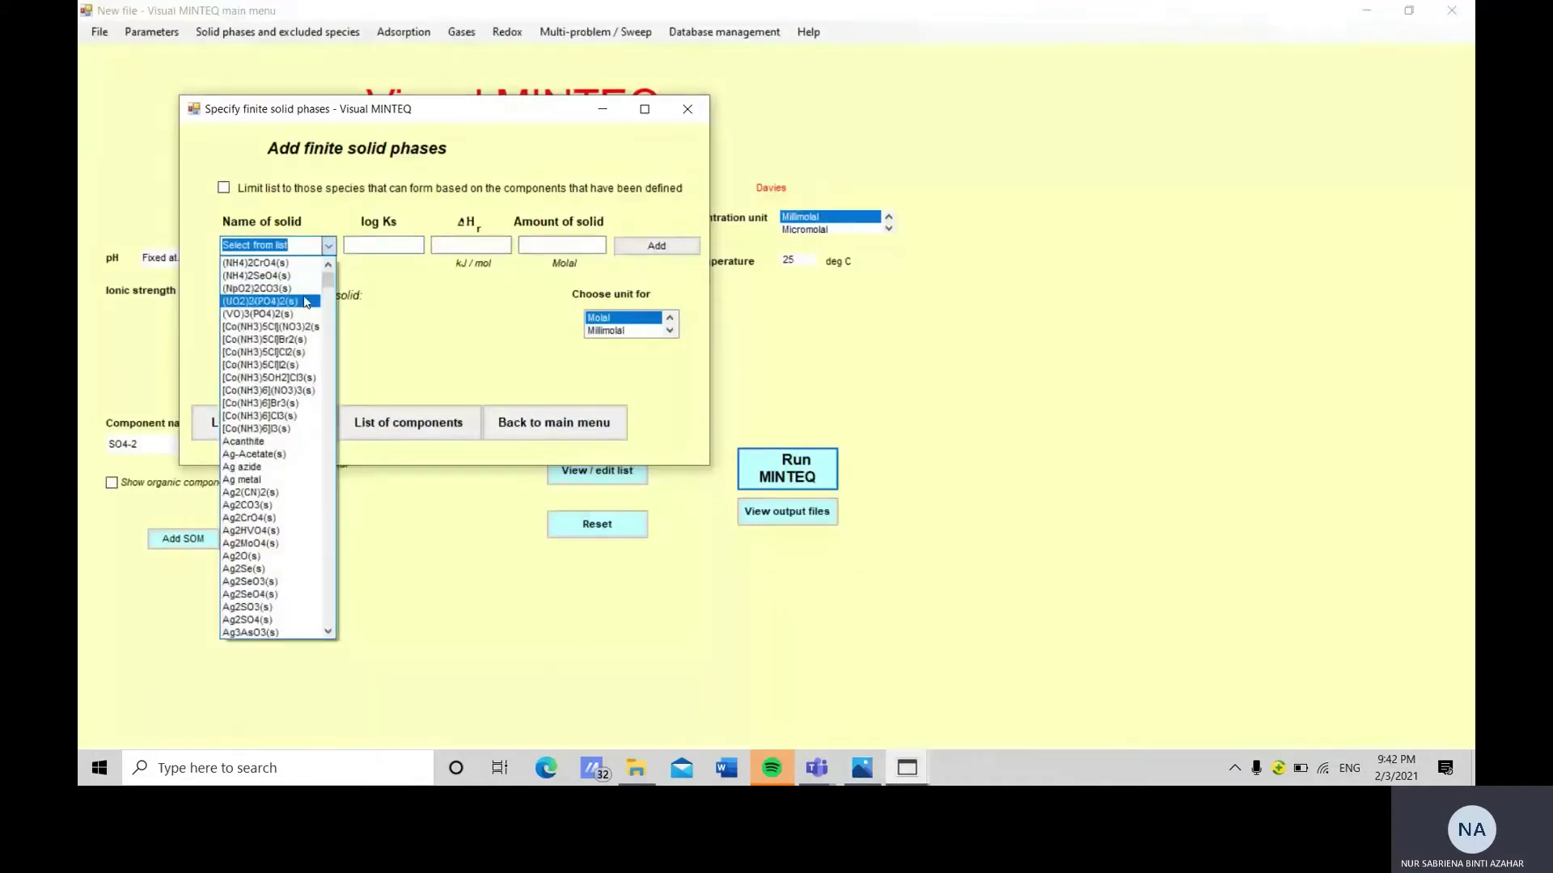
type("m")
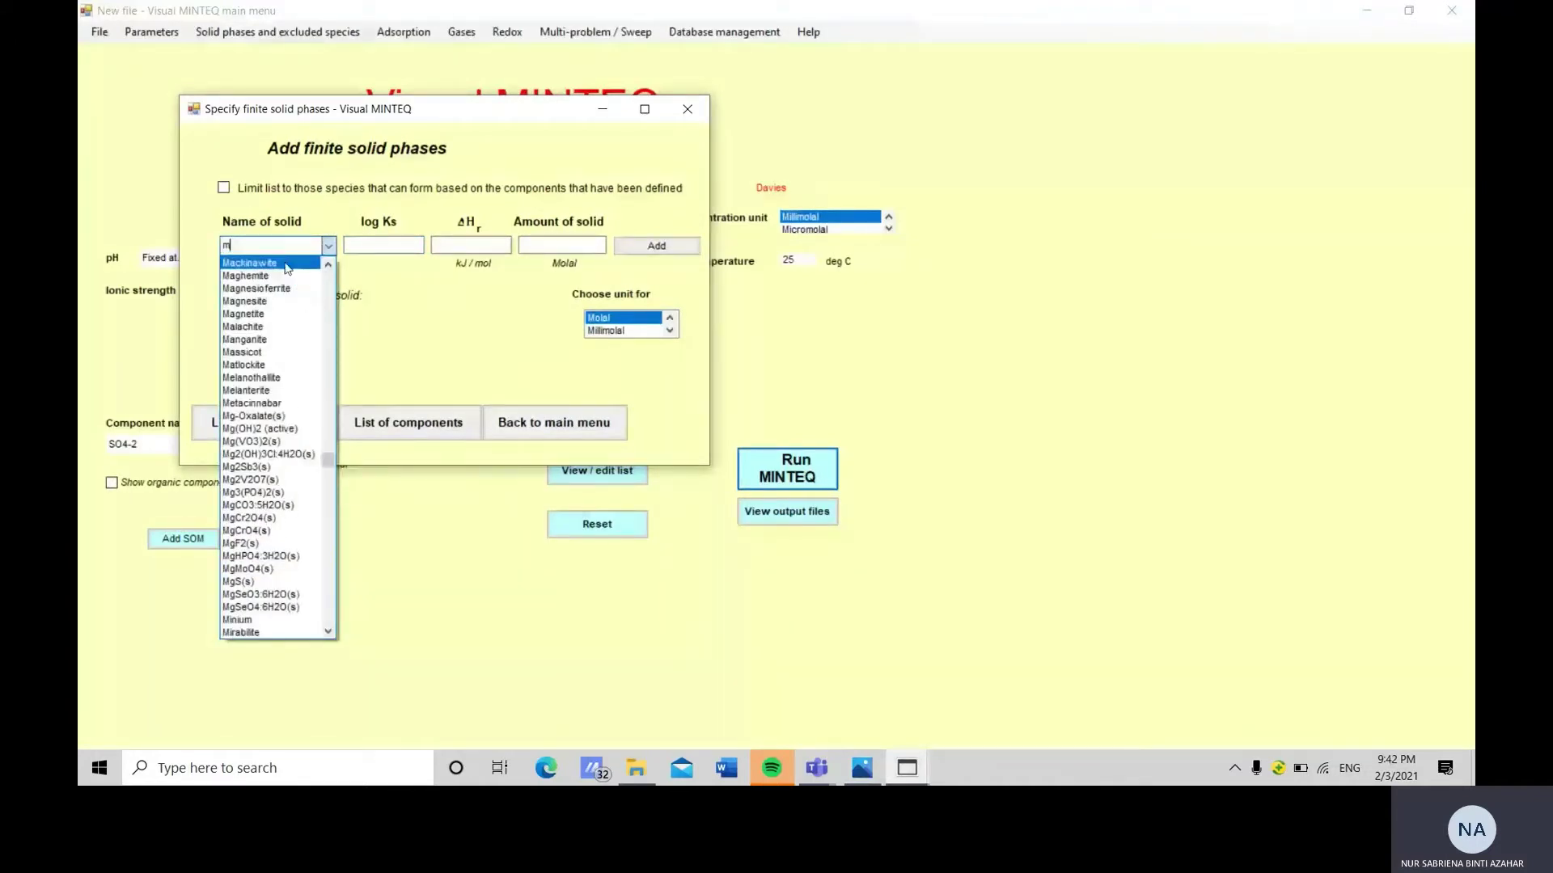
left_click(285, 269)
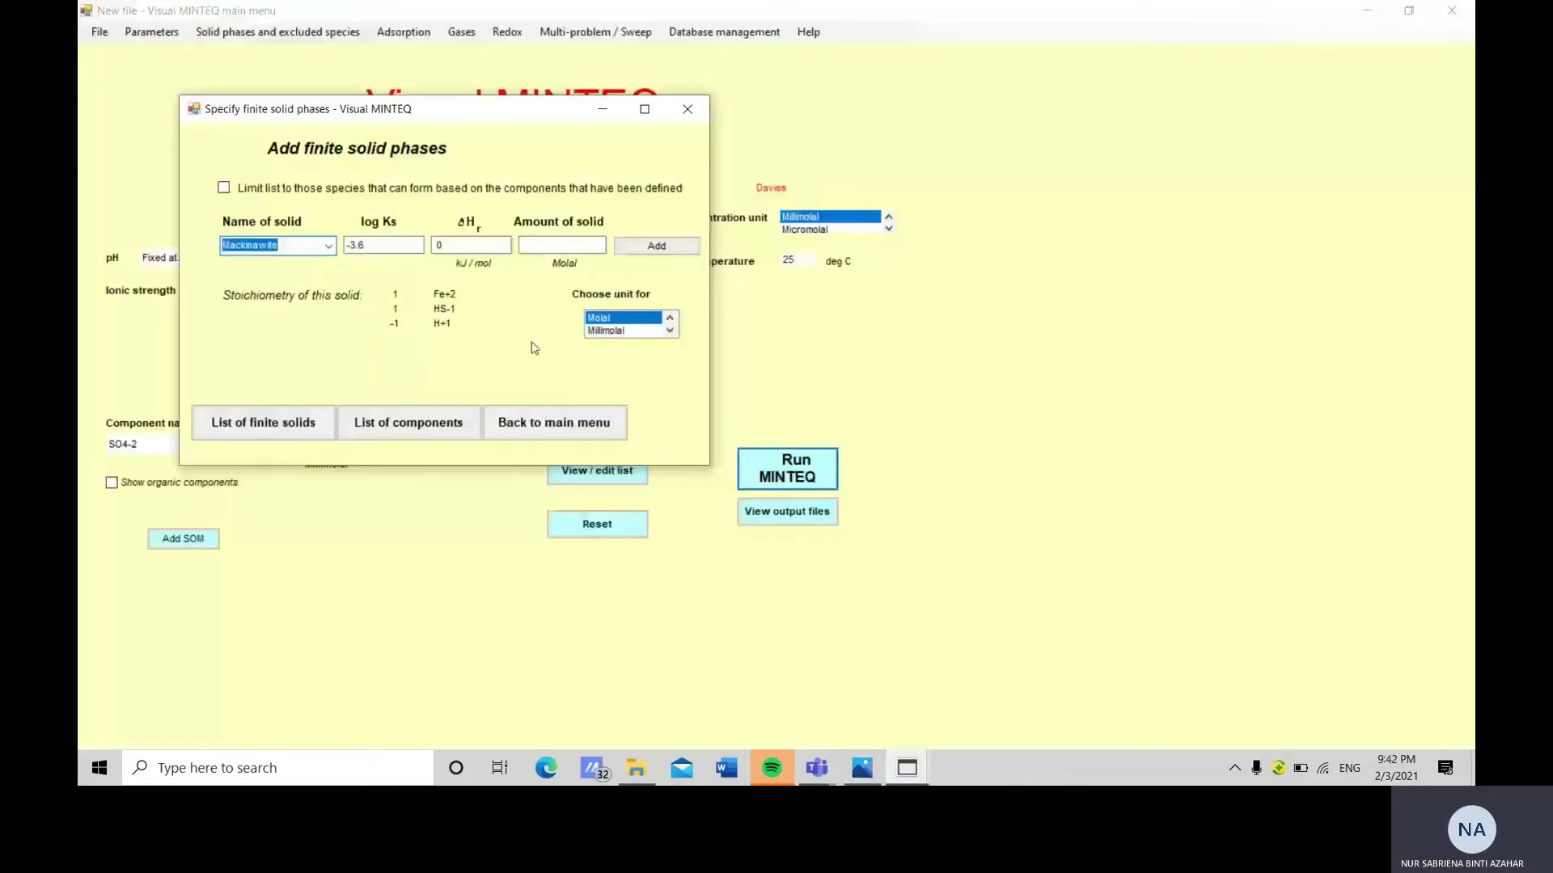
left_click(555, 245)
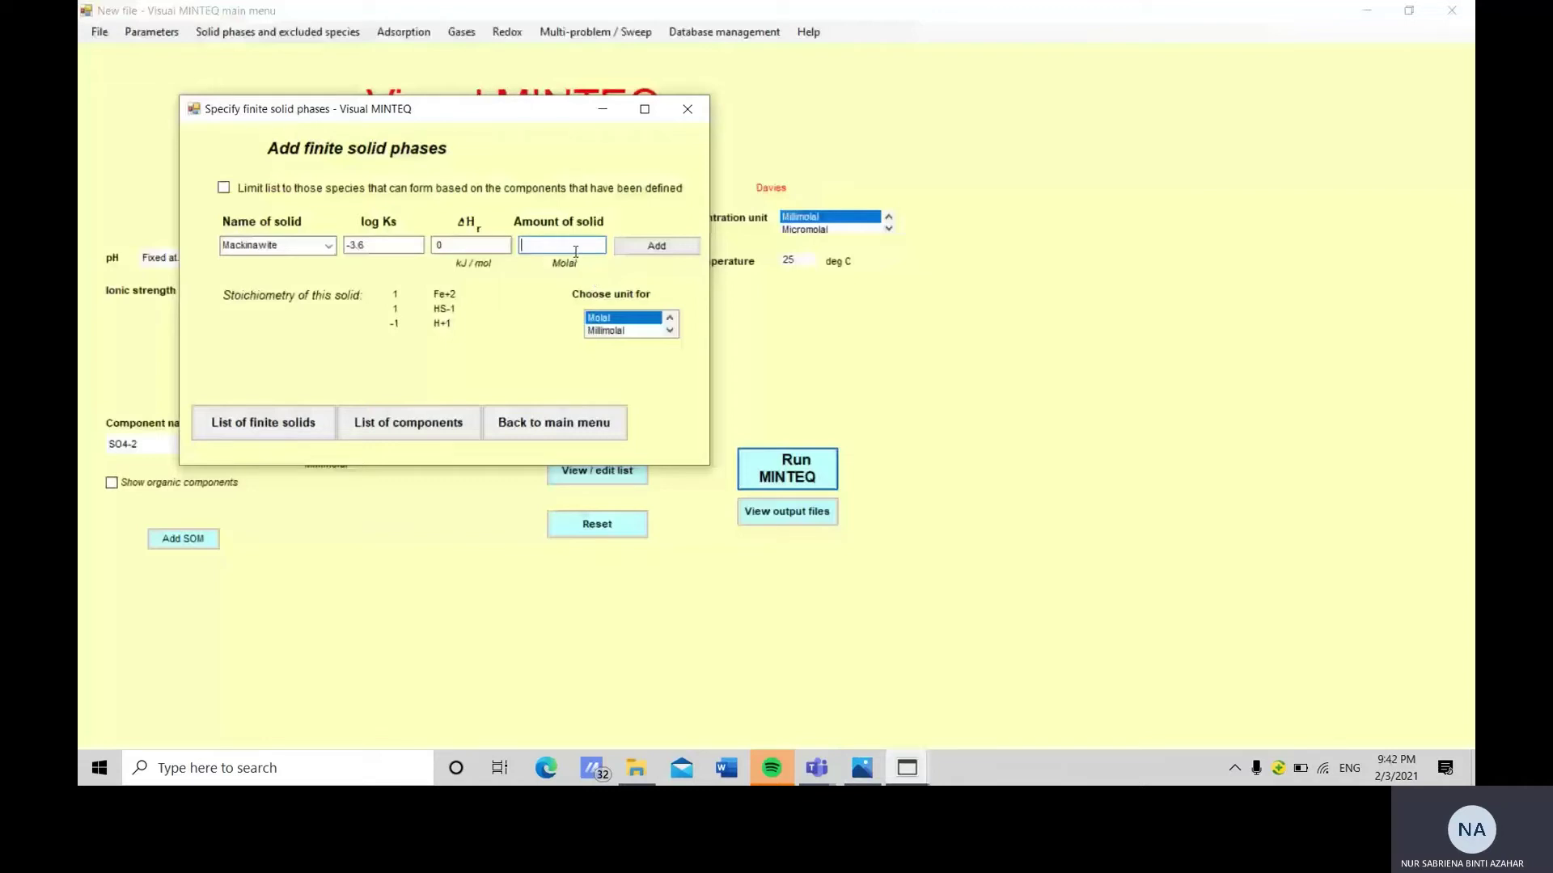
type("0.0117")
left_click(678, 251)
left_click(584, 420)
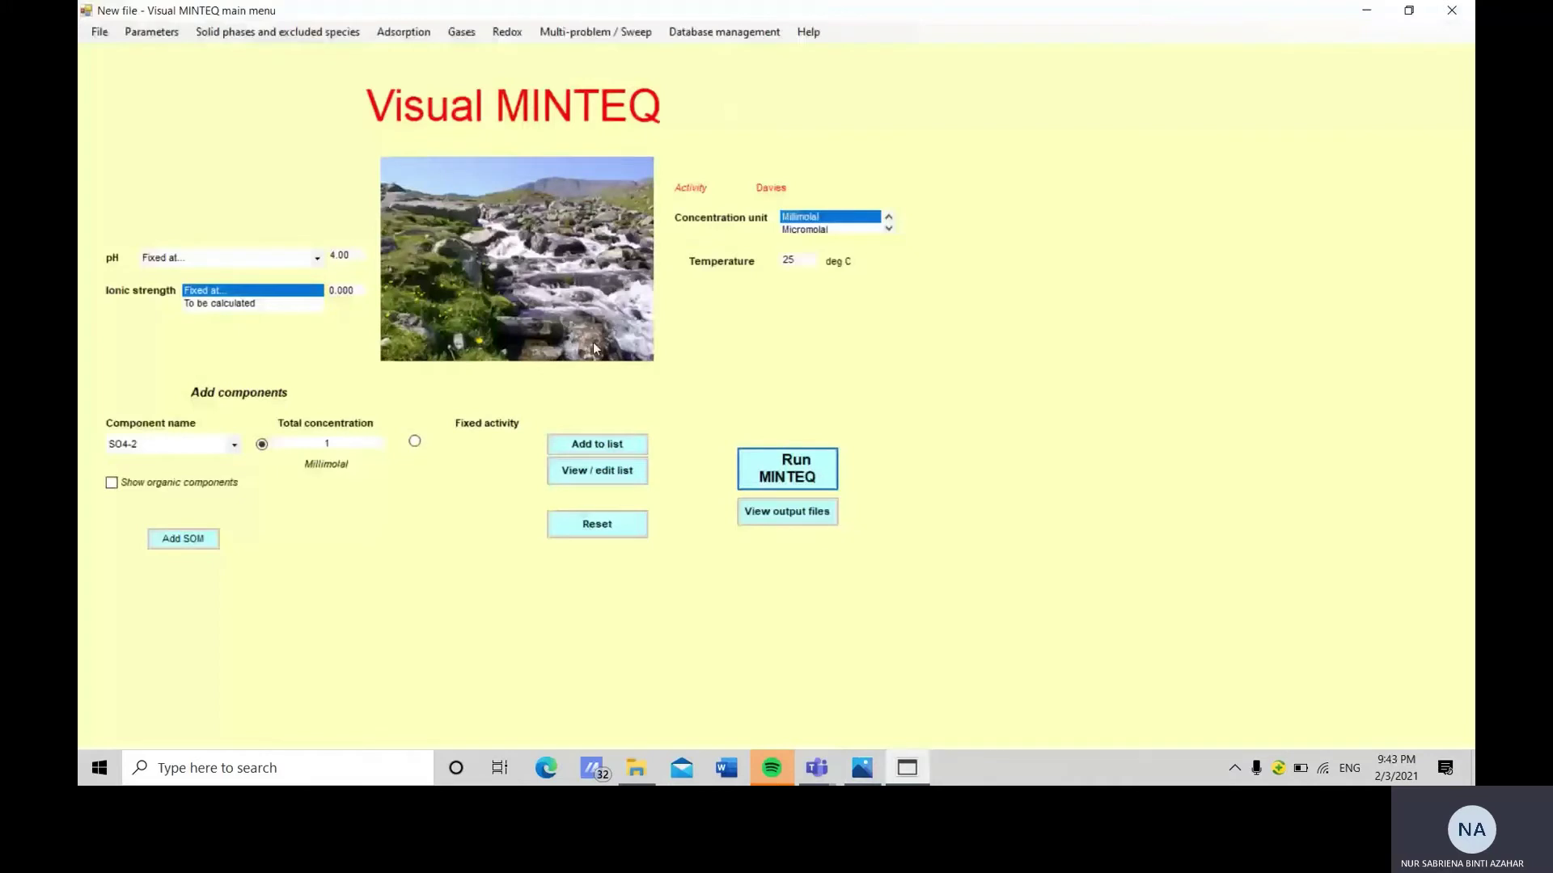
Add Ferrihydrite as a possible solid phase with its default constants and return to the main menu.
left_click(292, 30)
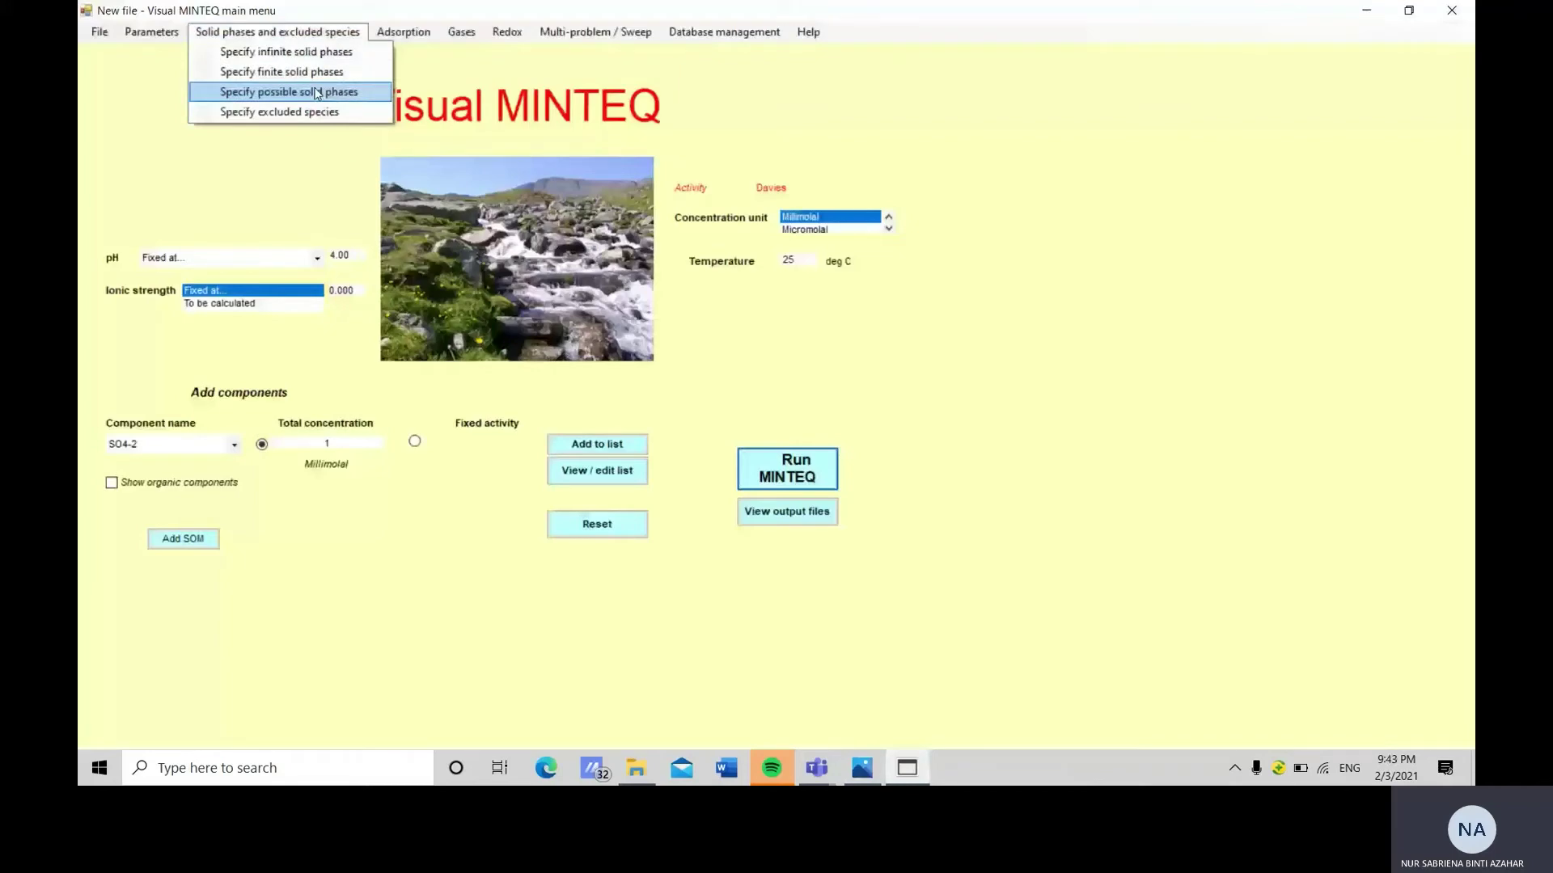
left_click(316, 93)
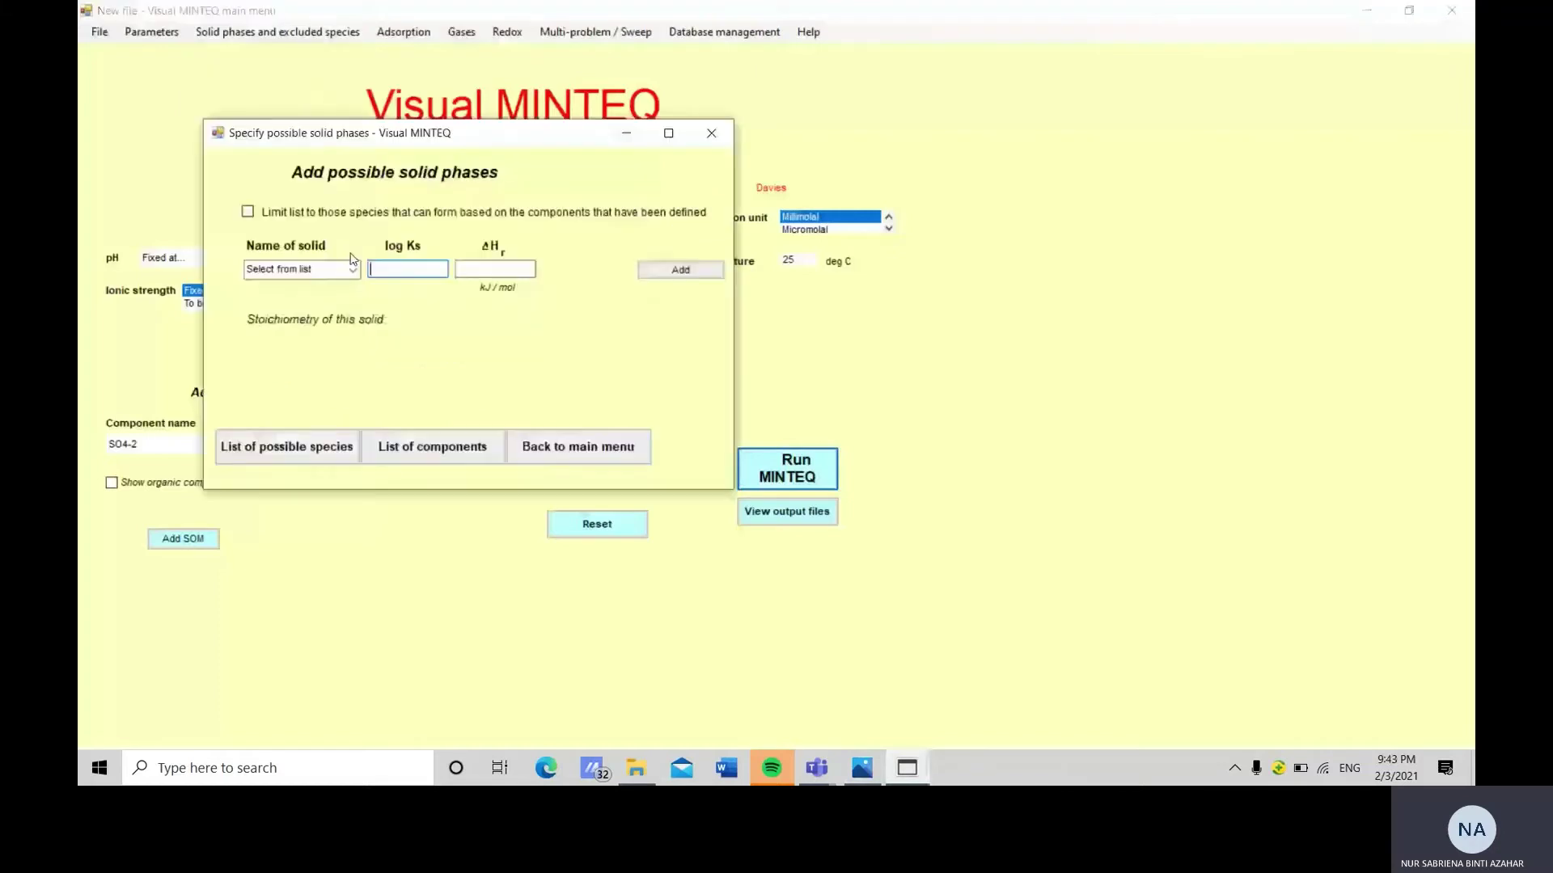
left_click(352, 270)
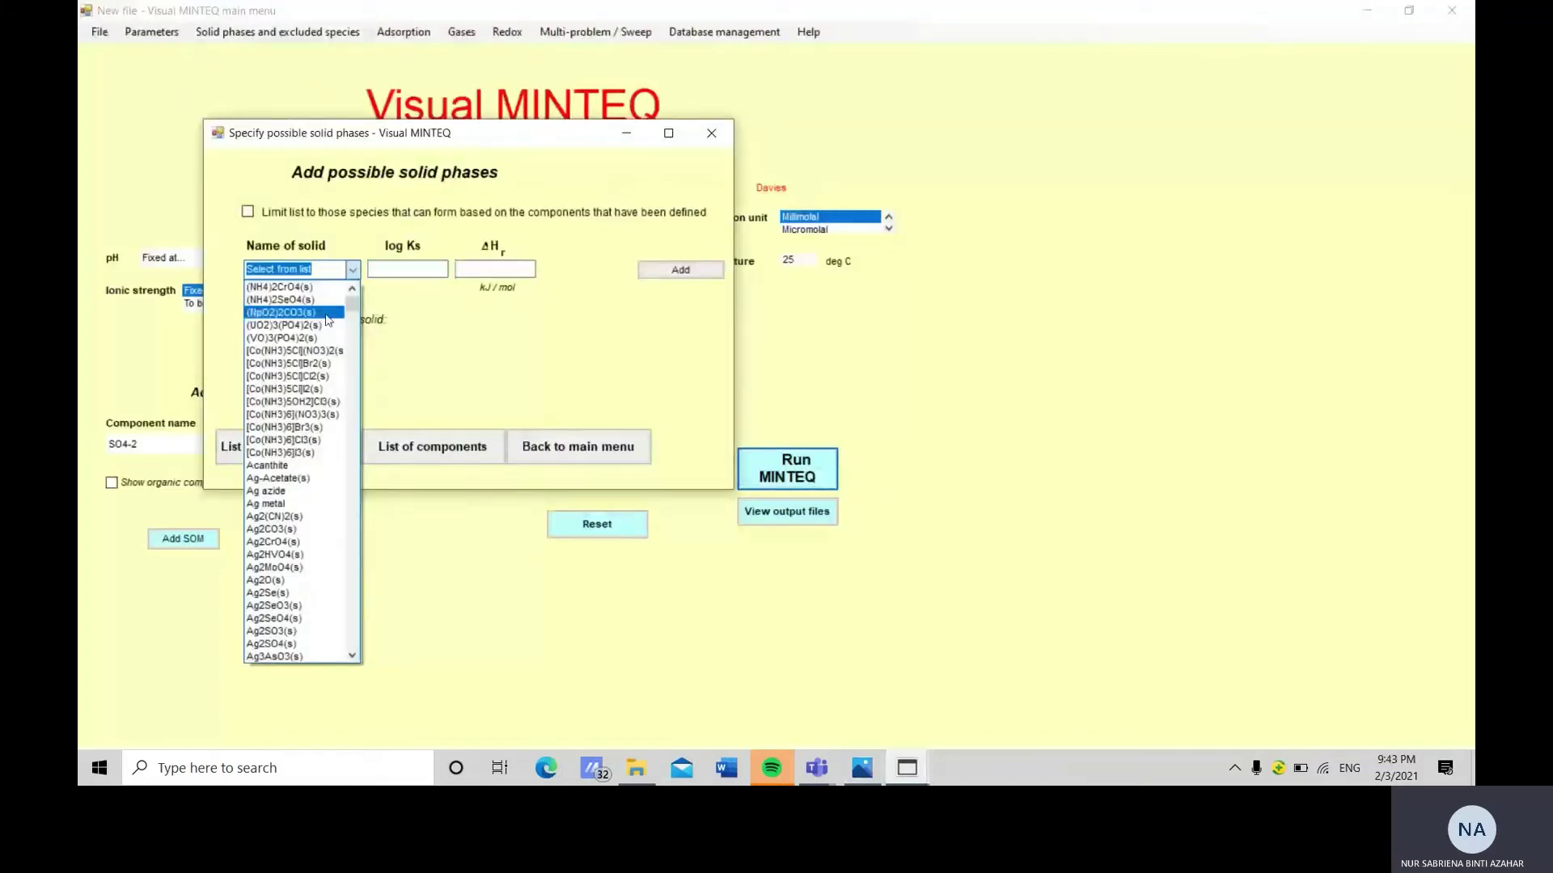
type("fe")
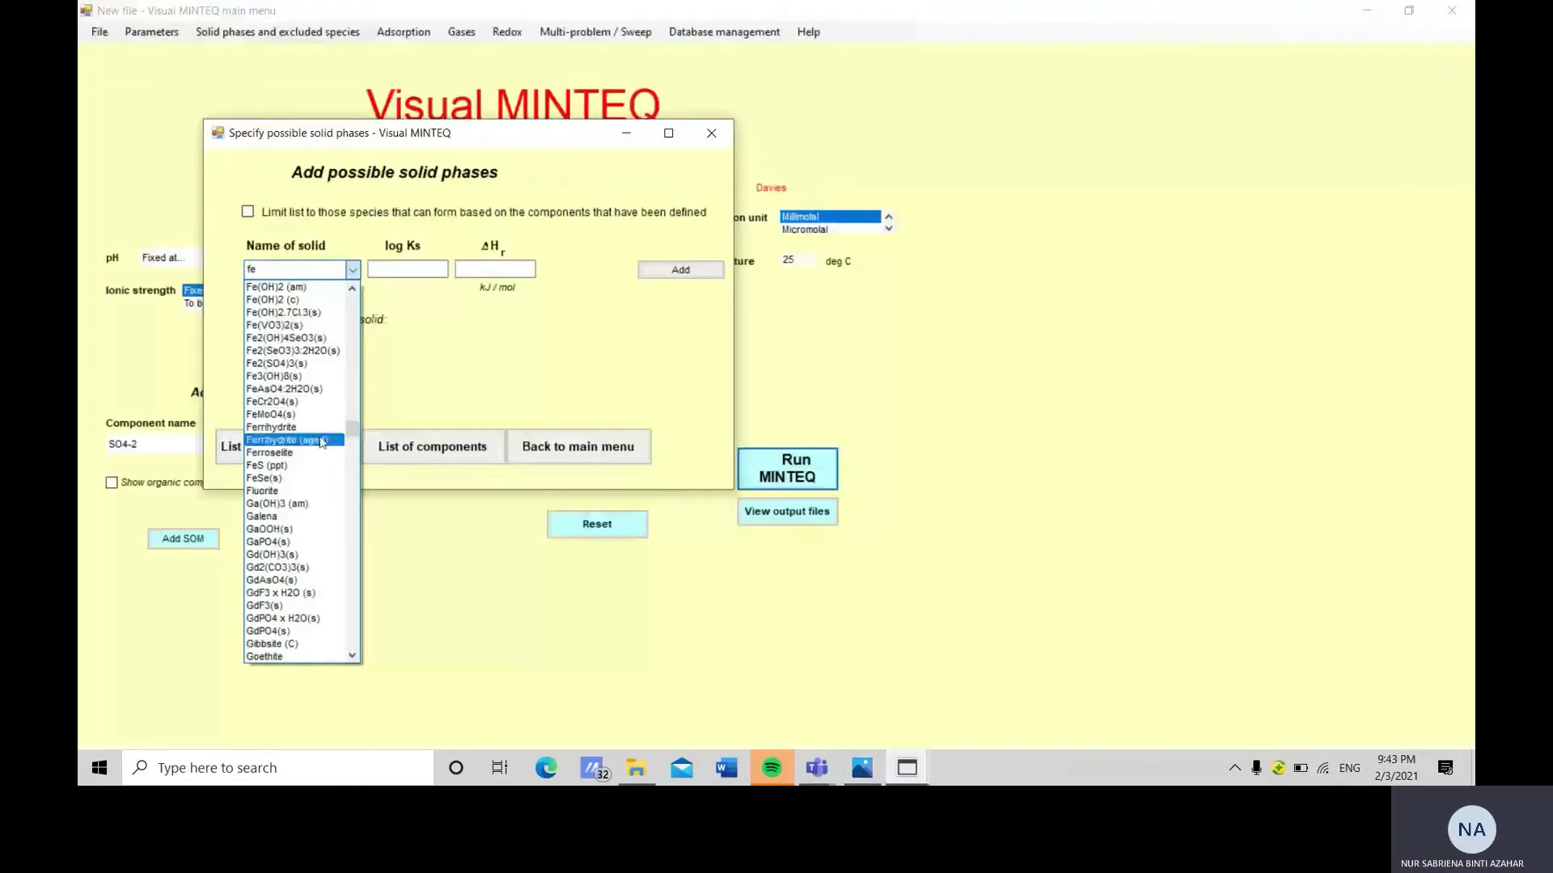
left_click(317, 427)
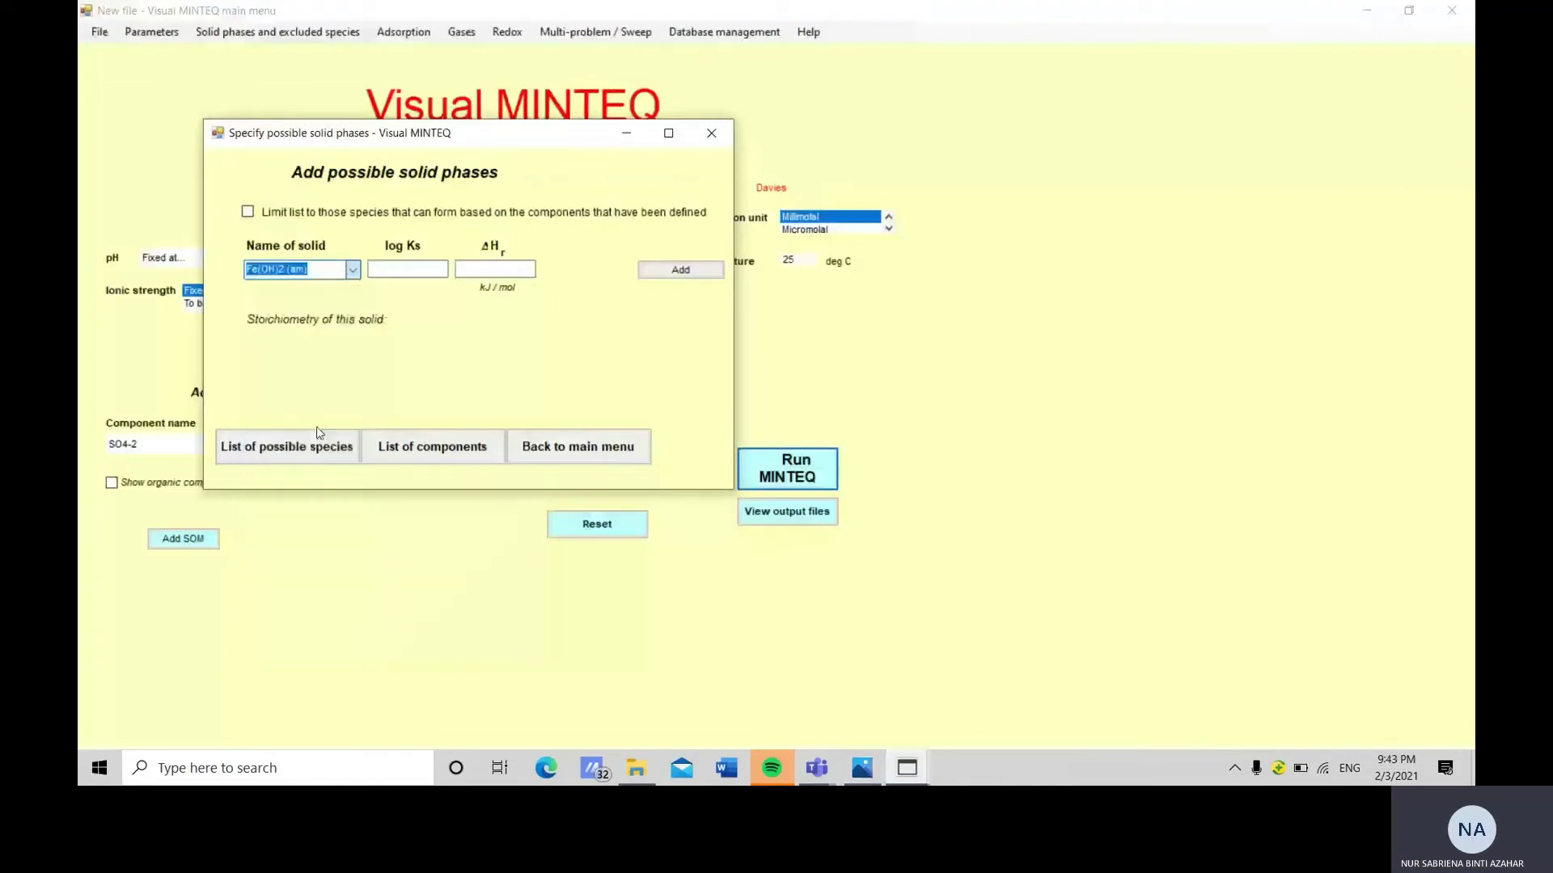
left_click(681, 270)
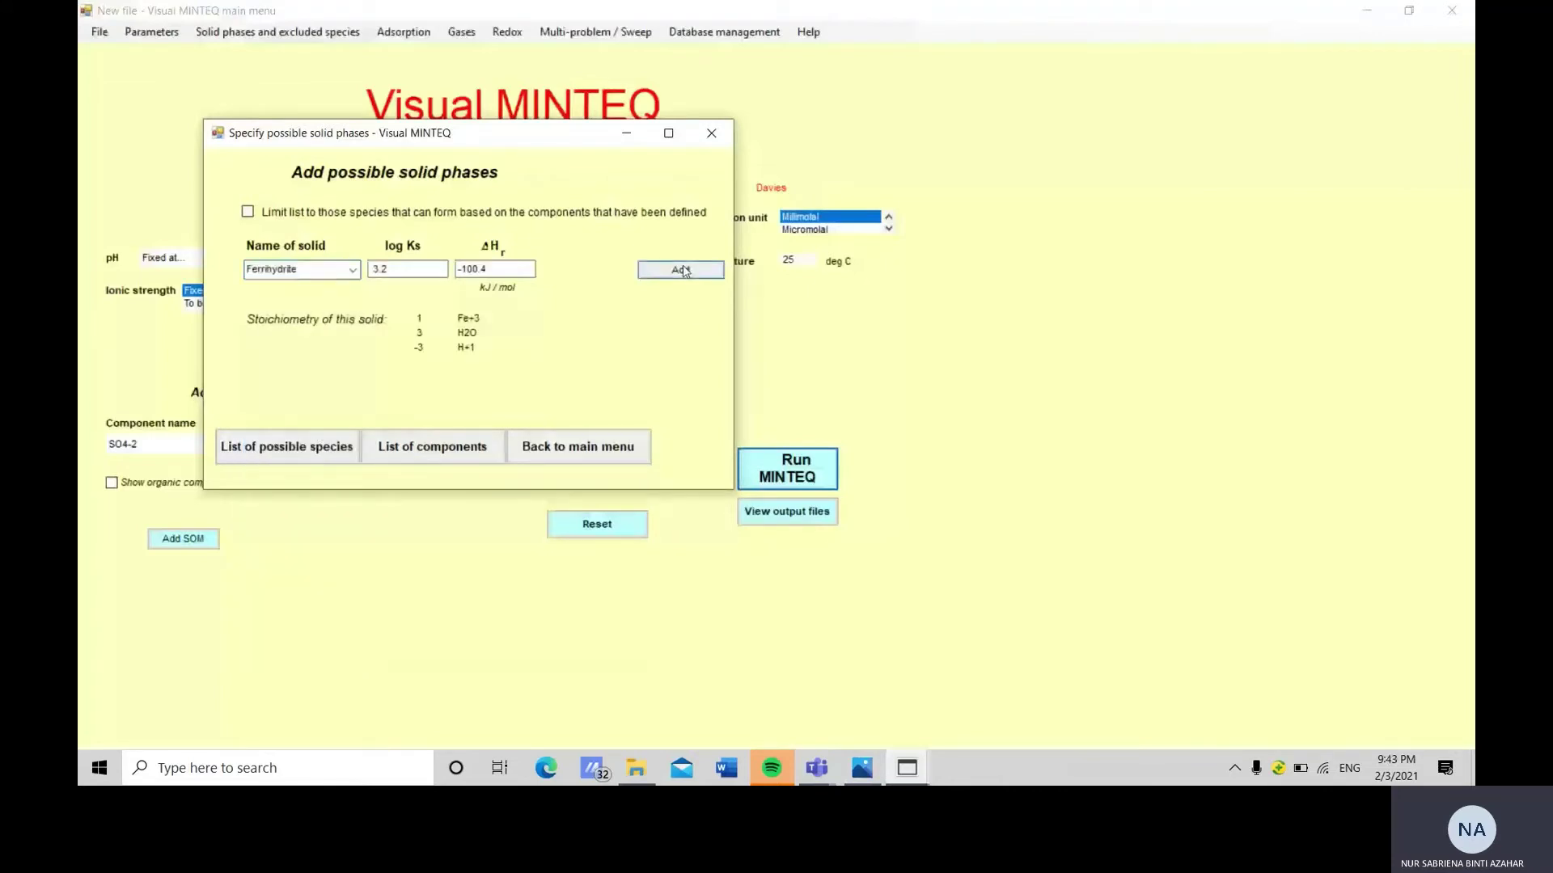
left_click(613, 458)
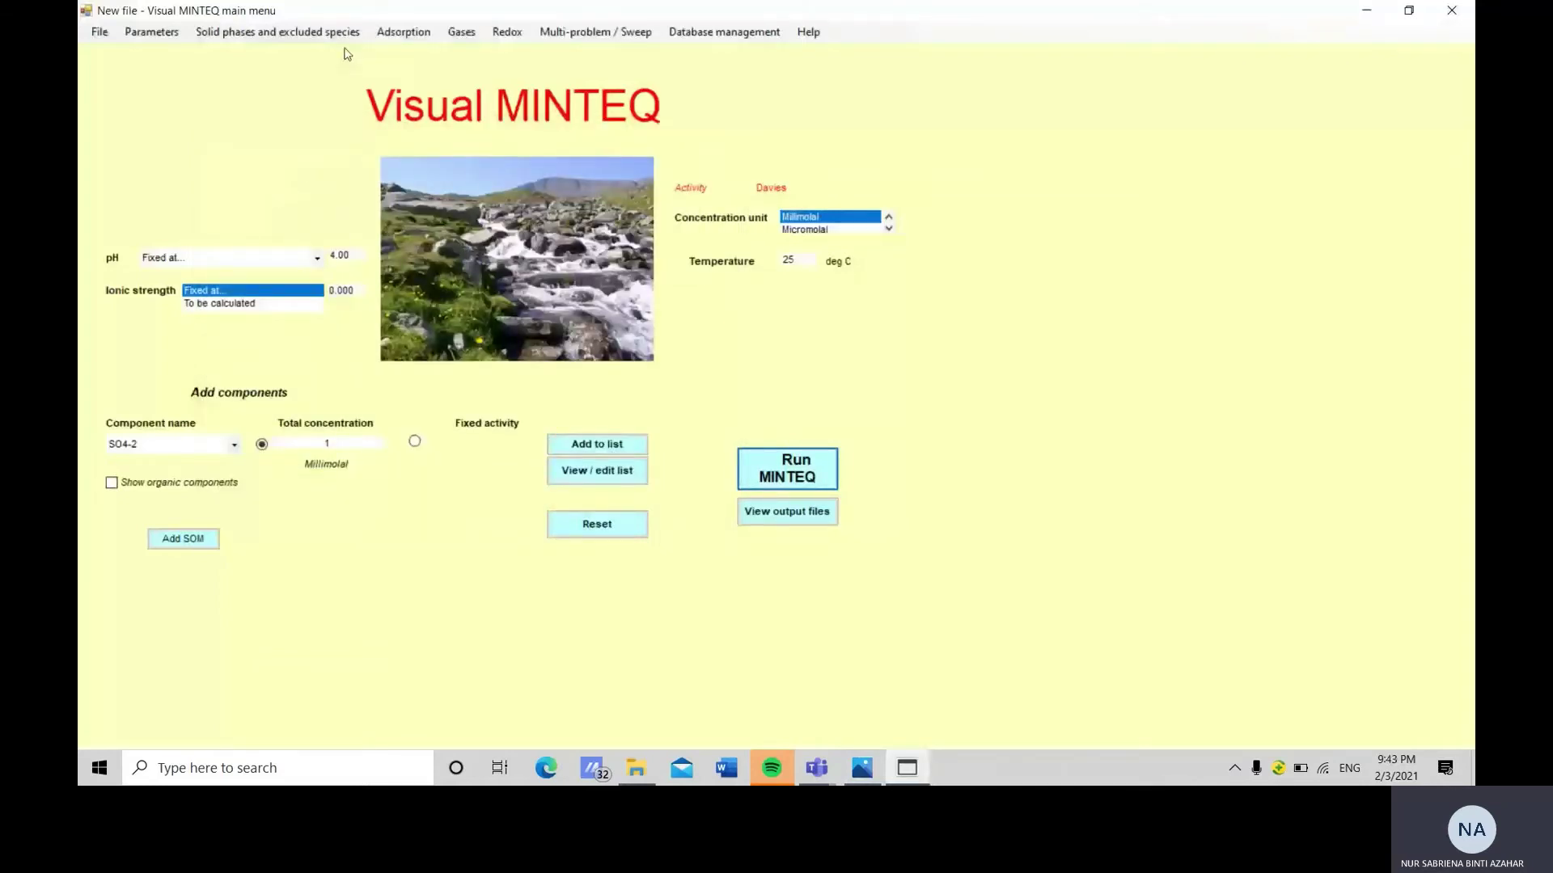
Set up a one-parameter pH sweep of 18 problems with a start value of 4 and an increment of 0.5.
left_click(596, 36)
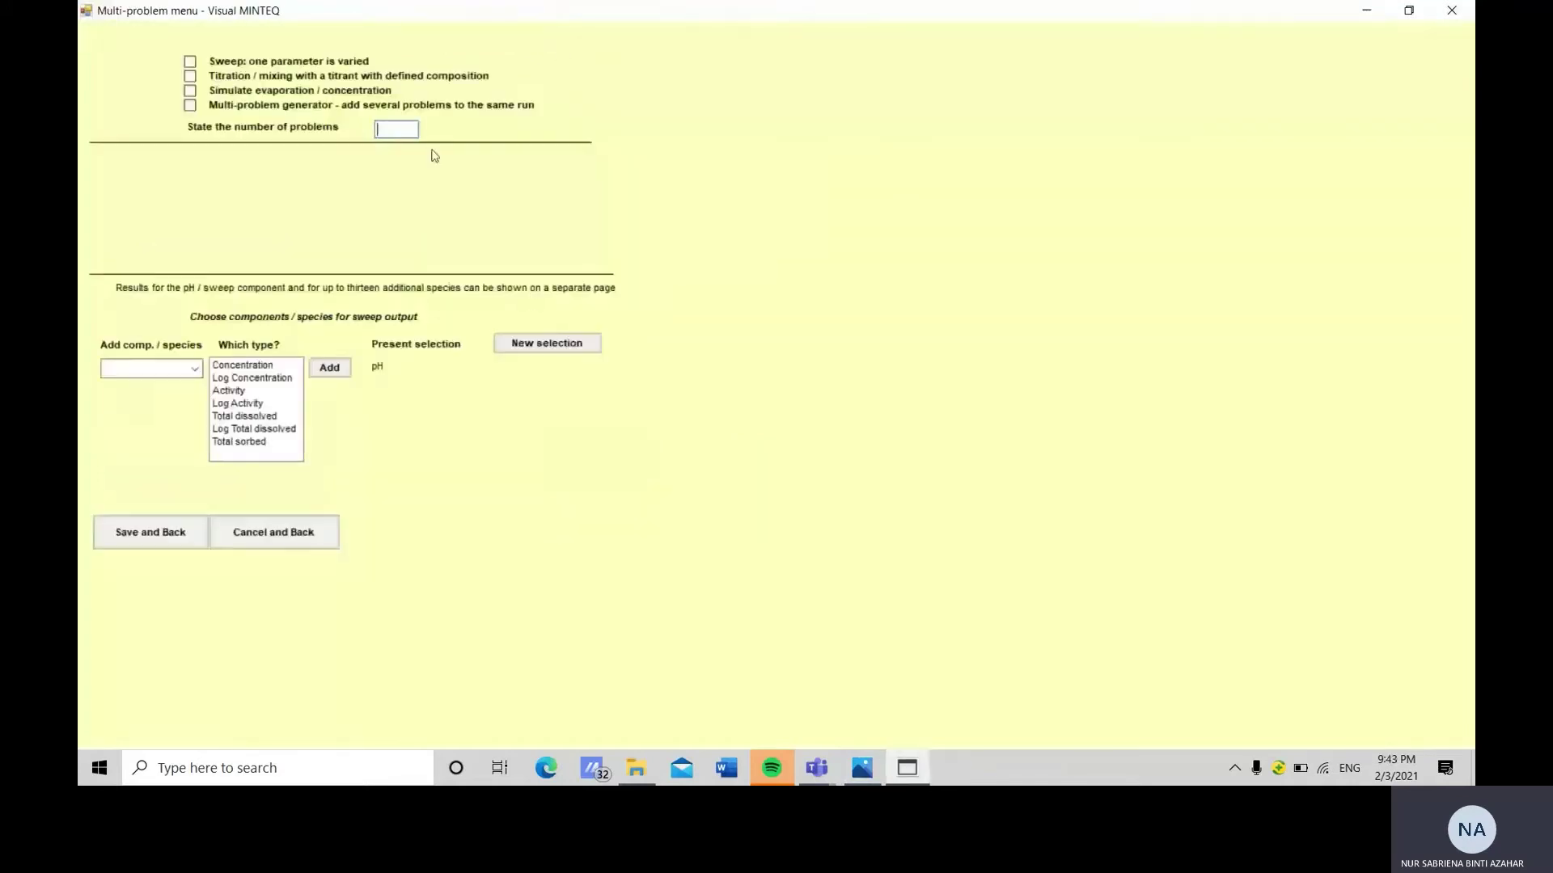
left_click(190, 63)
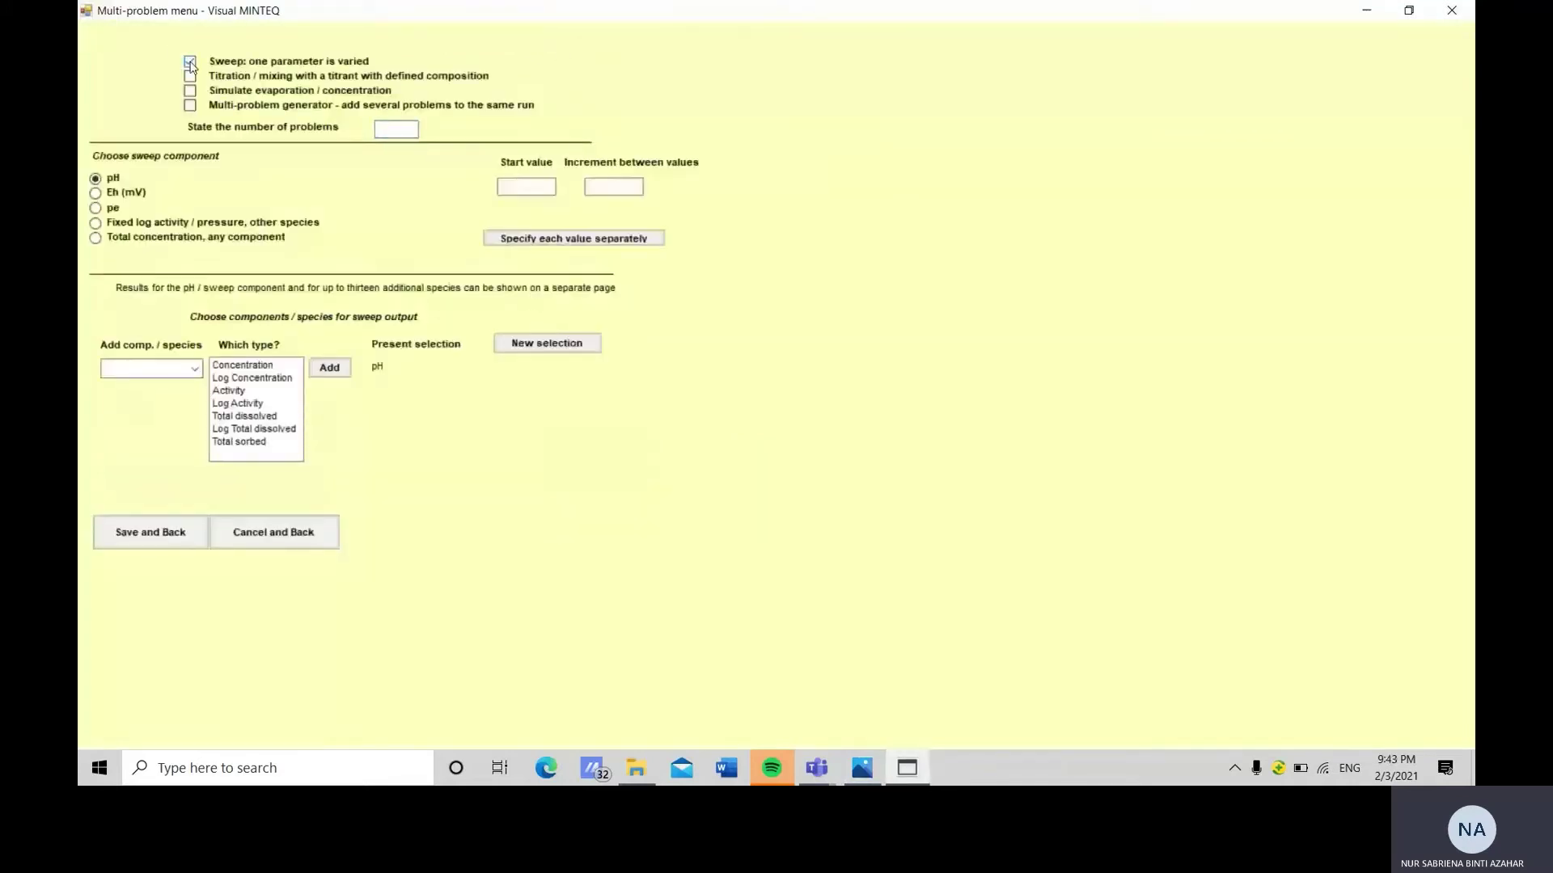
left_click(533, 187)
type("4")
left_click(395, 131)
type("18")
left_click(629, 183)
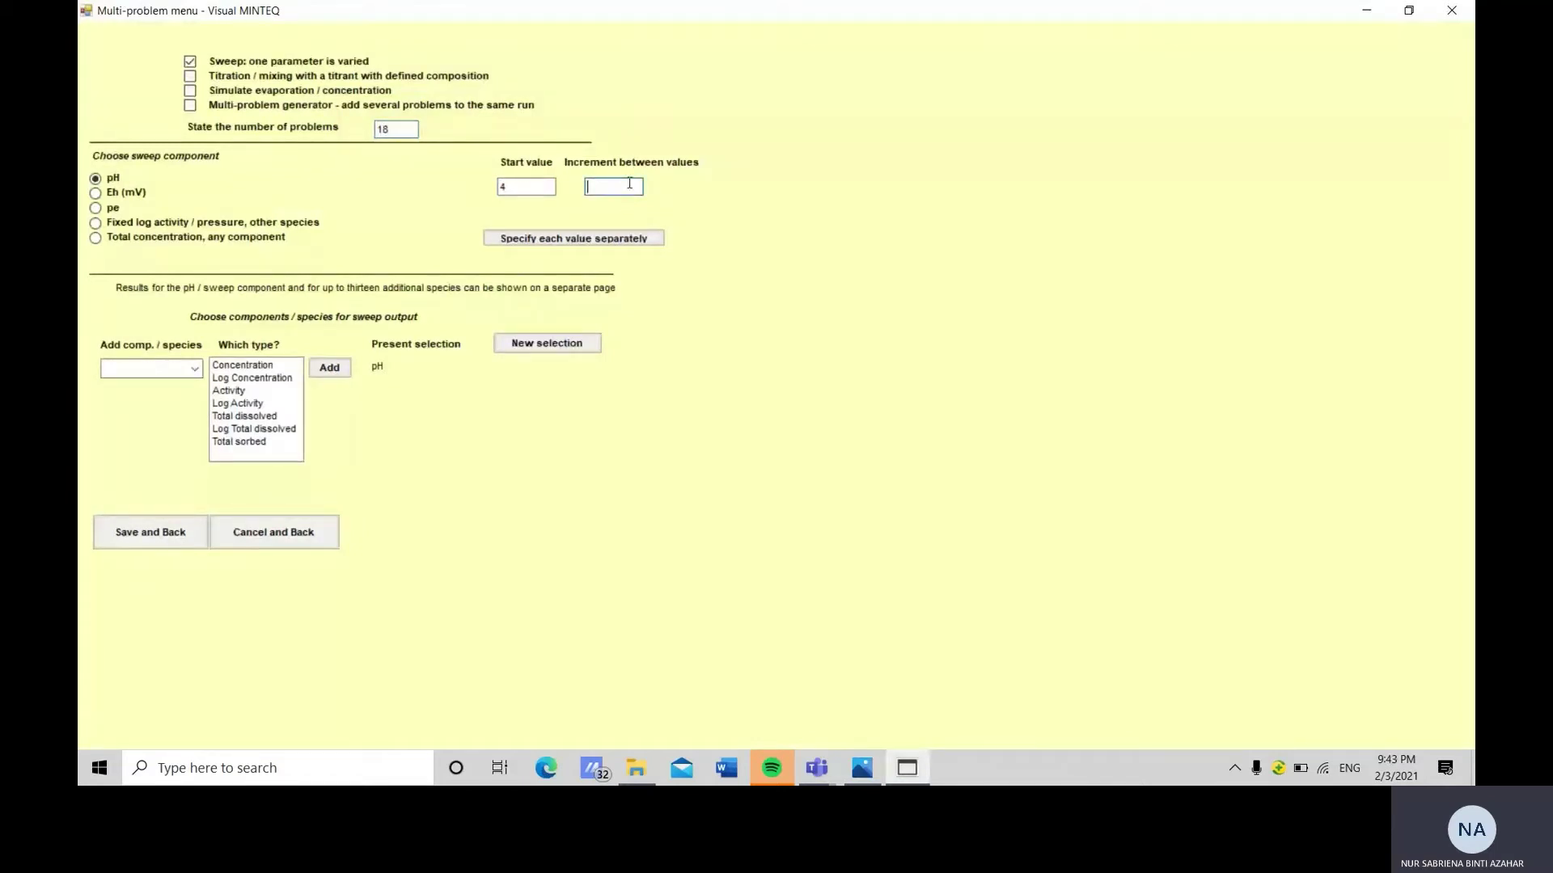
type("0.5")
Add the total dissolved amounts of Fe+2 and Fe+3 to the sweep output selection.
left_click(188, 368)
left_click(193, 370)
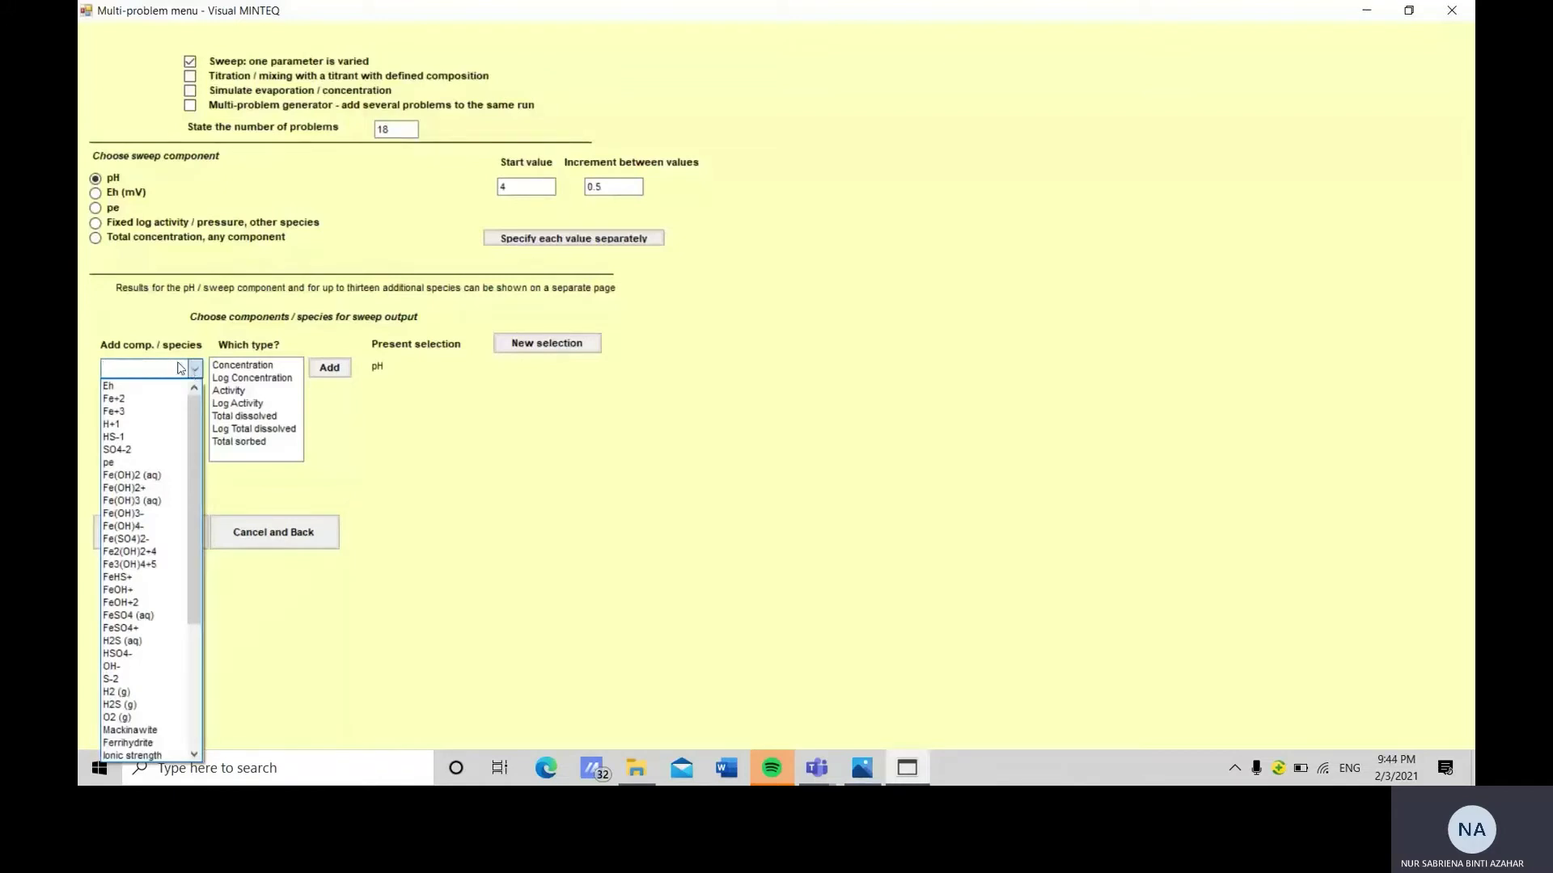
left_click(135, 400)
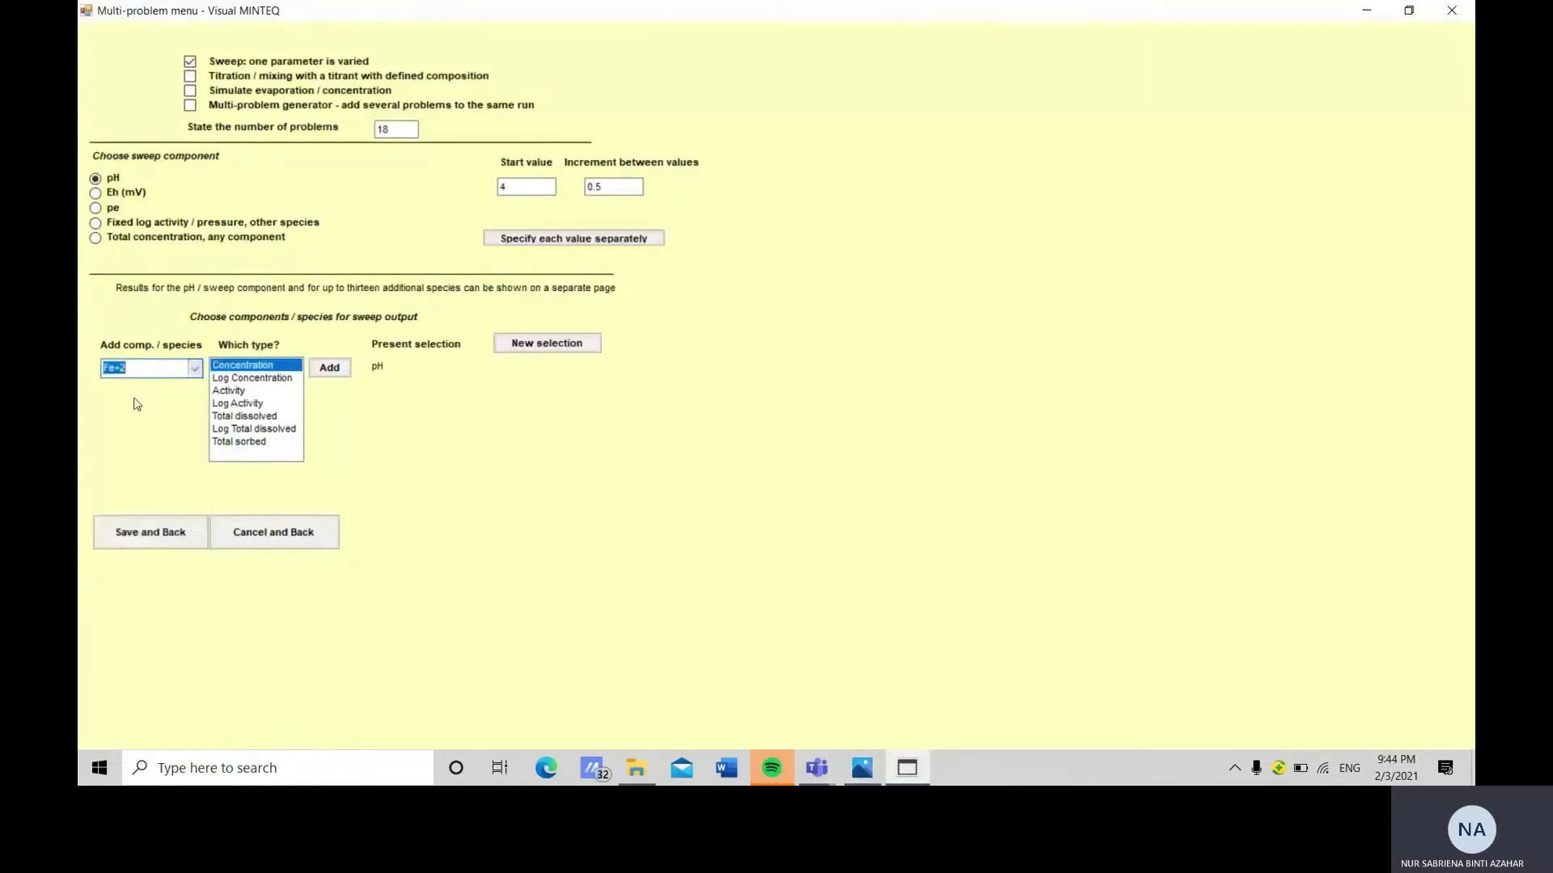
left_click(271, 414)
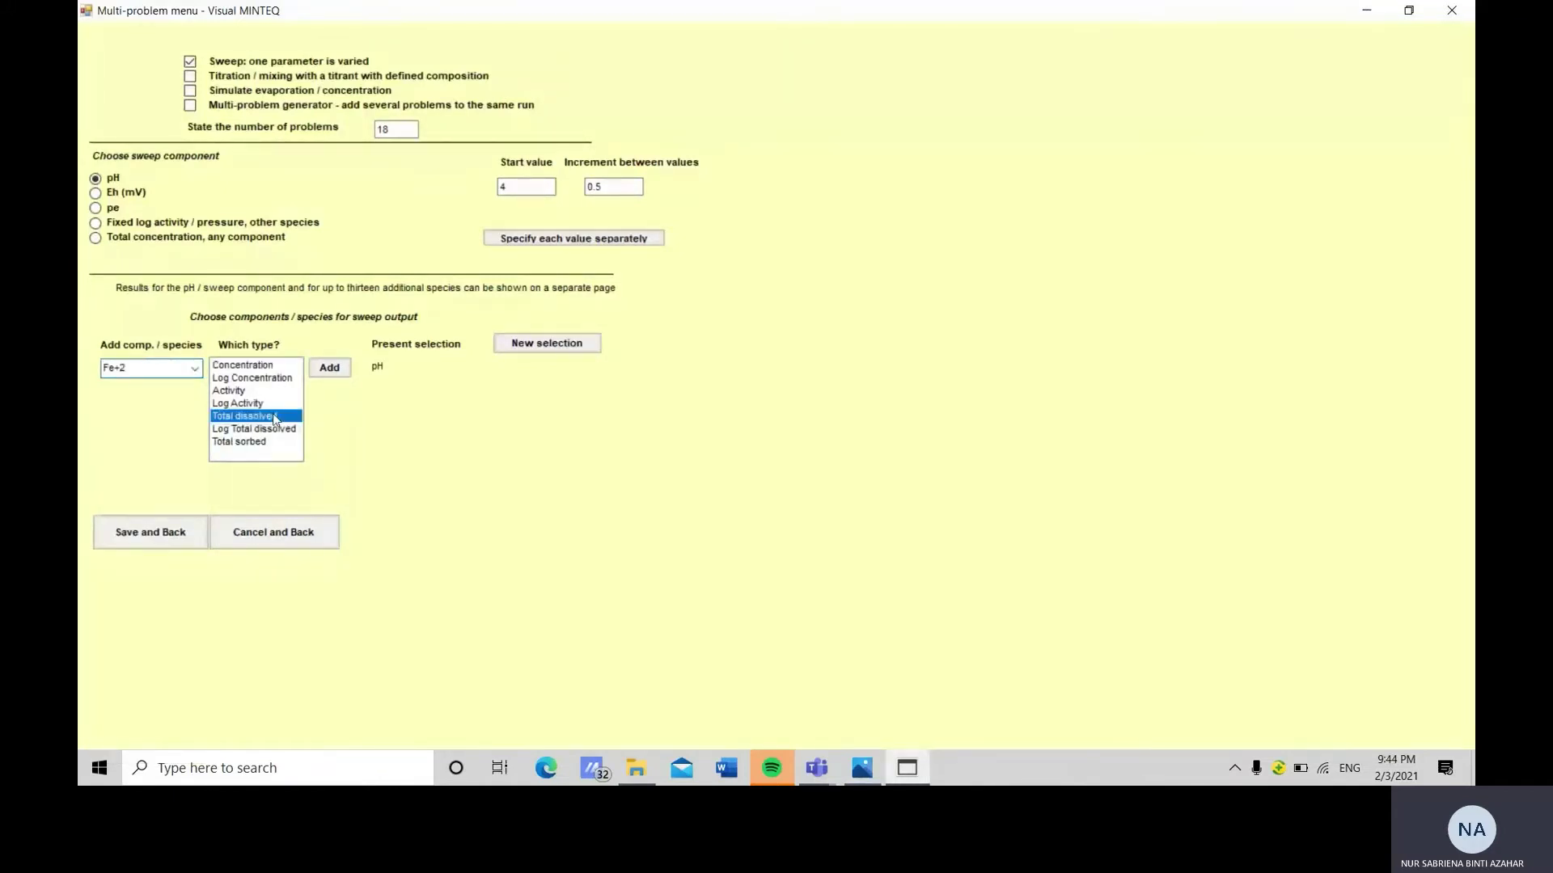
left_click(327, 369)
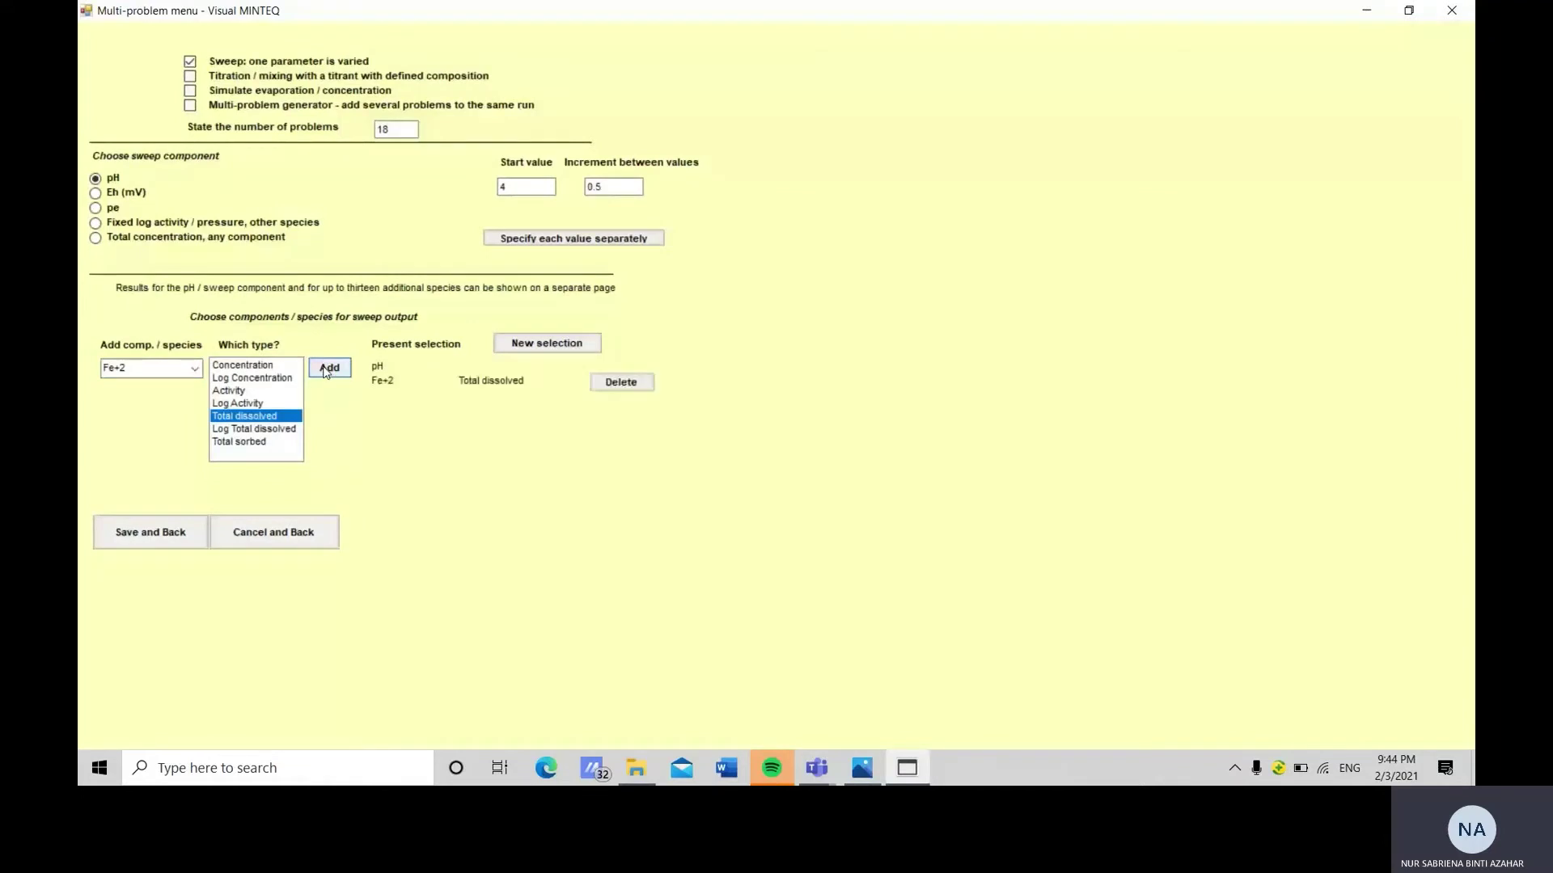
left_click(194, 369)
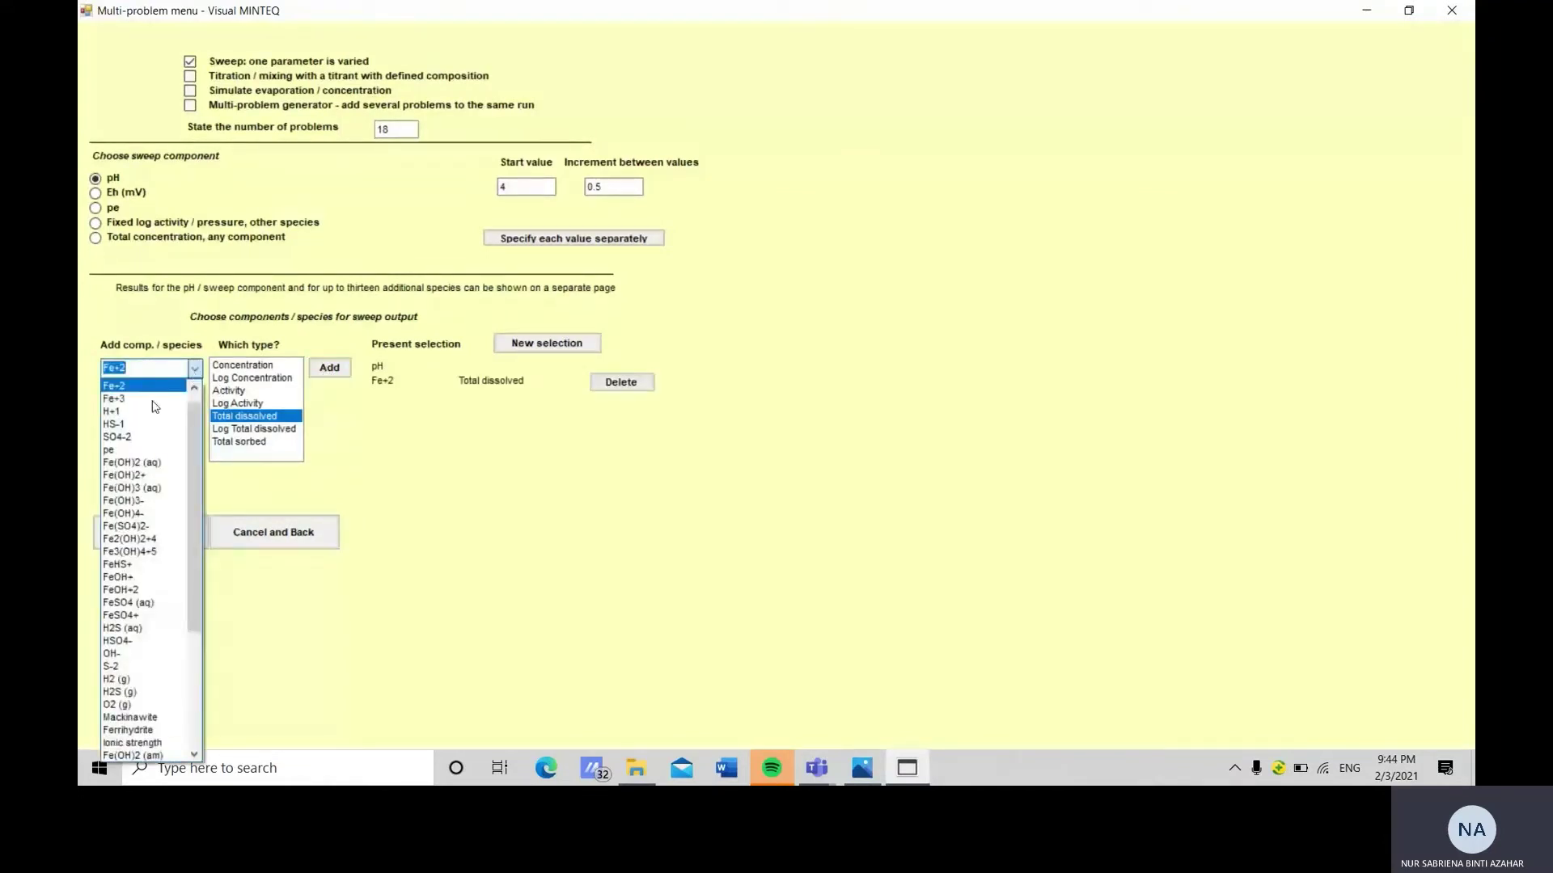
left_click(152, 401)
left_click(329, 367)
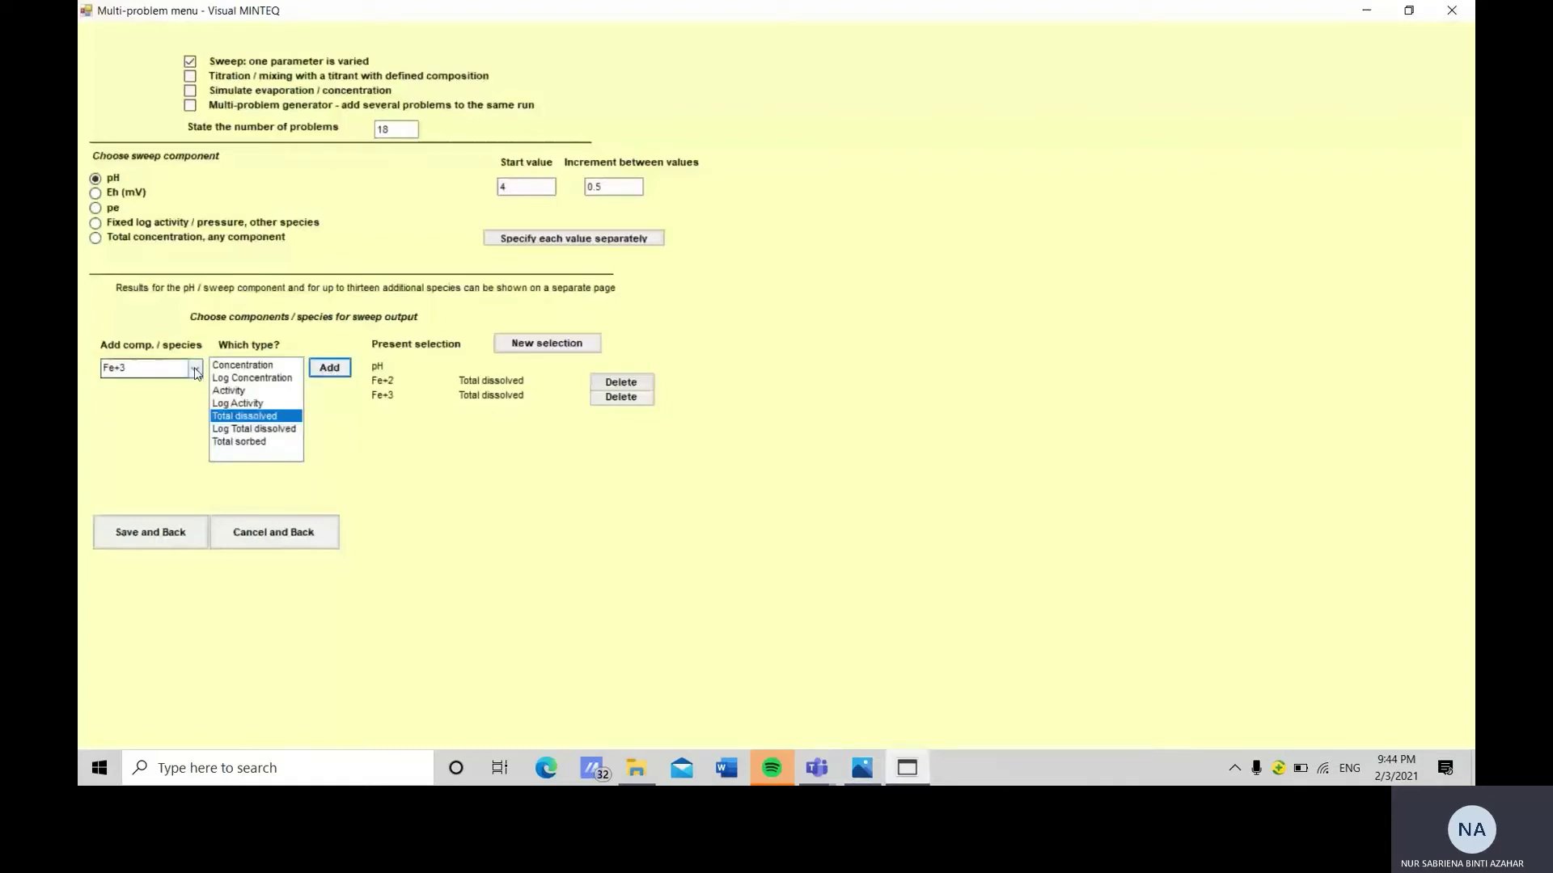
Add the total dissolved amounts of HS-1 and SO4-2 to the sweep output selection.
left_click(195, 369)
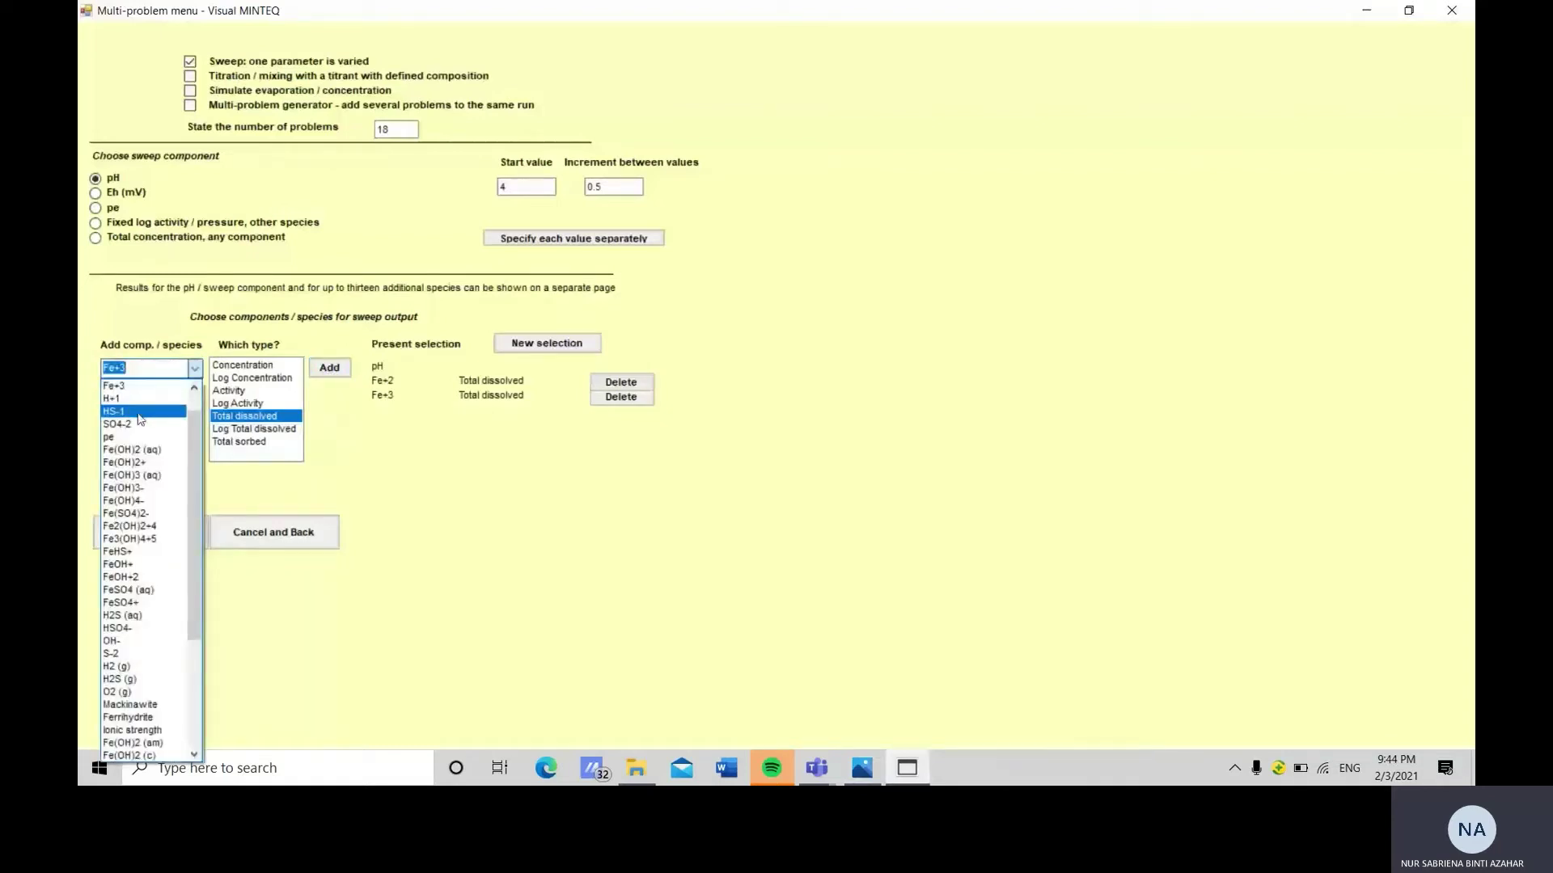
left_click(146, 395)
left_click(332, 369)
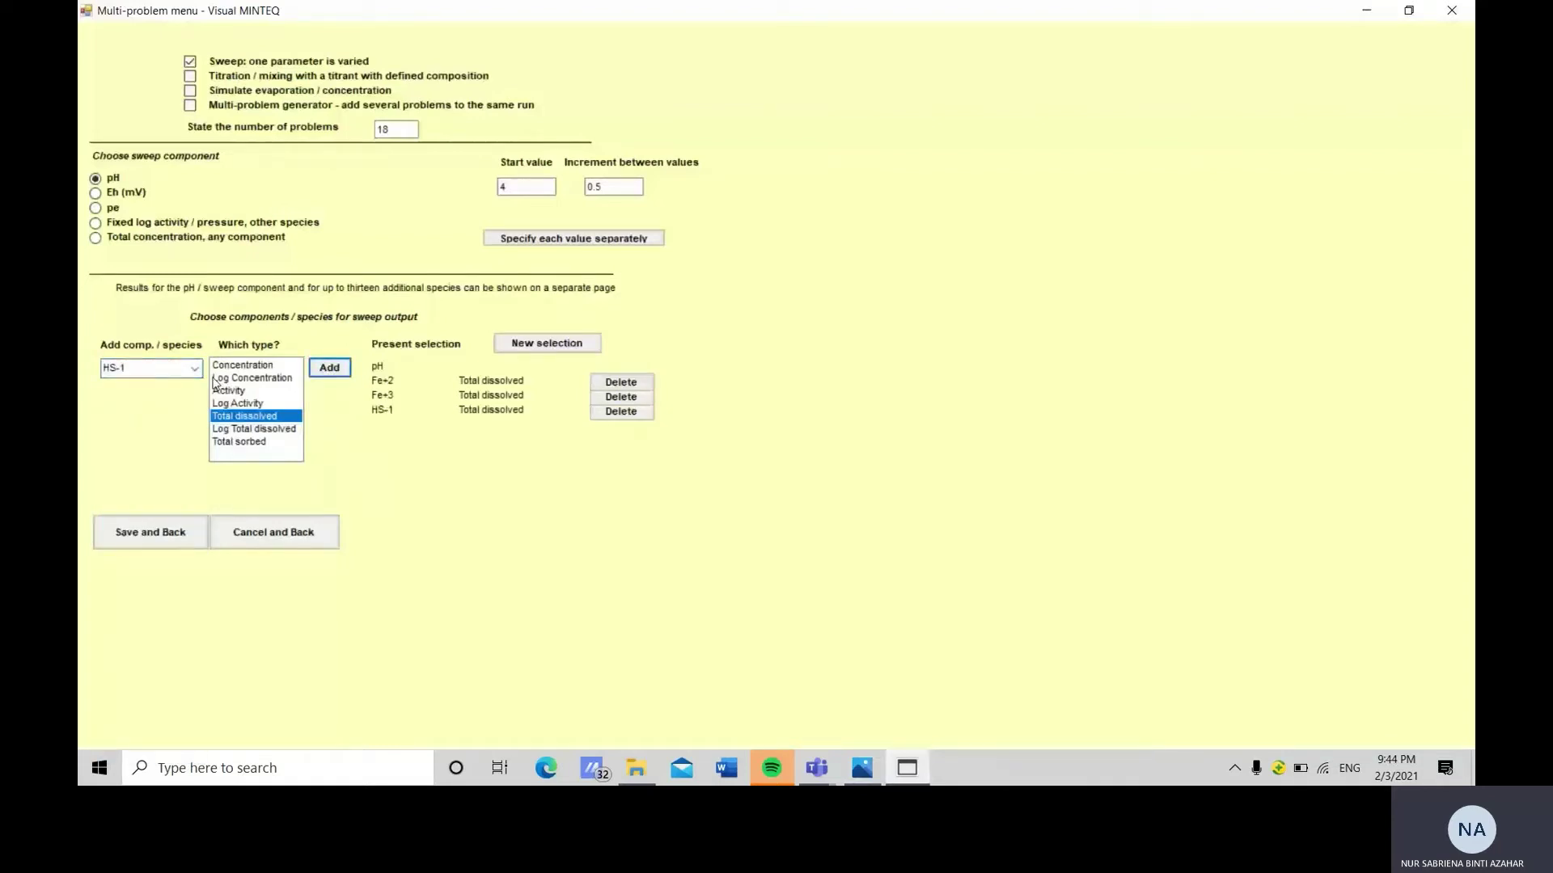
left_click(194, 369)
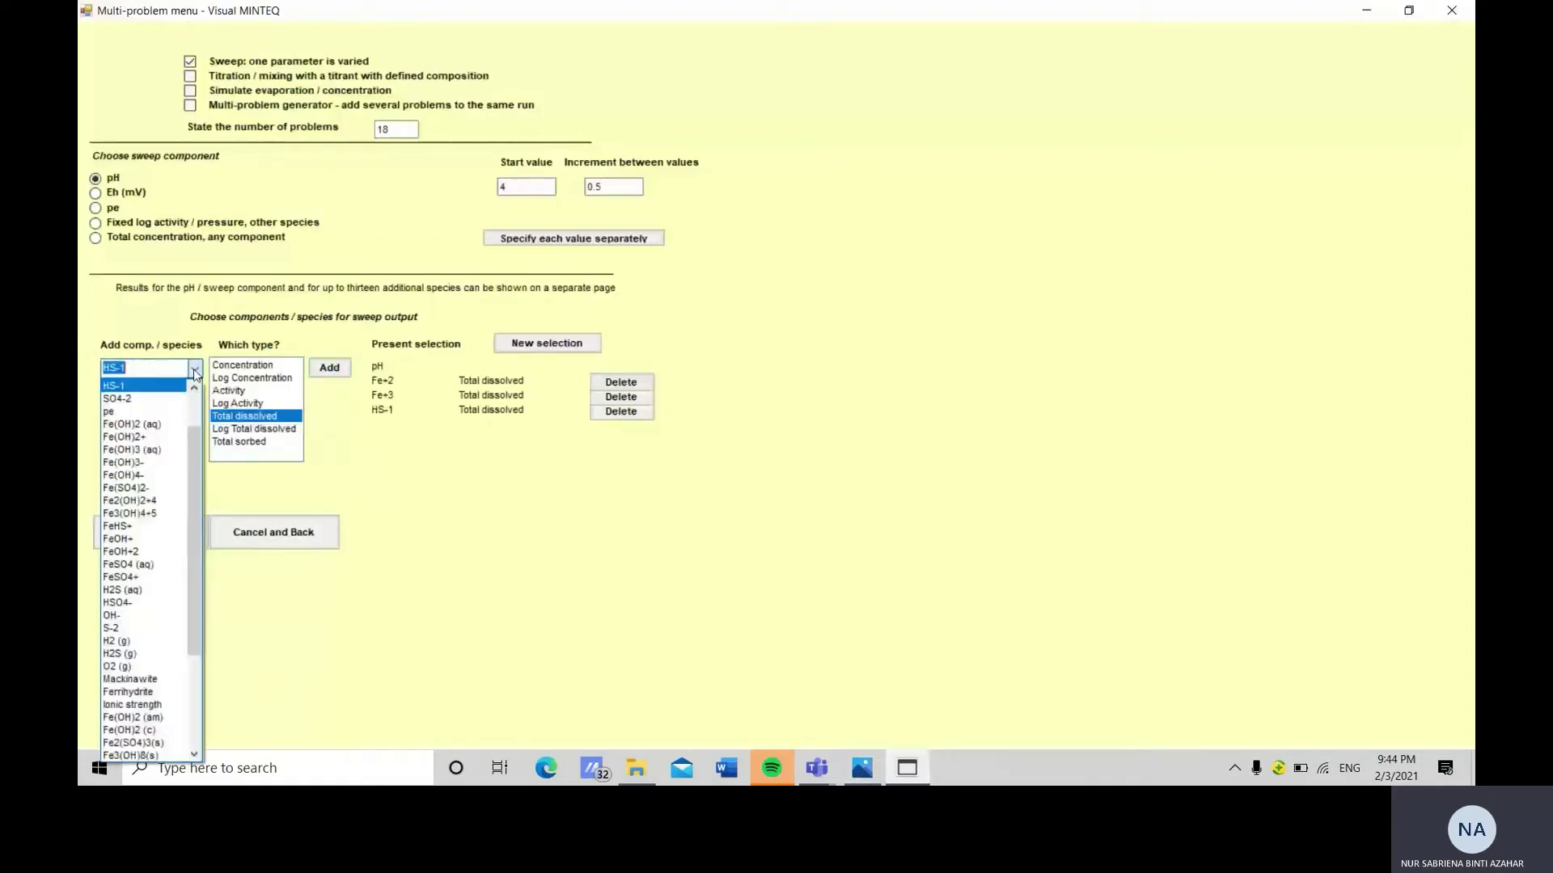
left_click(146, 398)
left_click(330, 373)
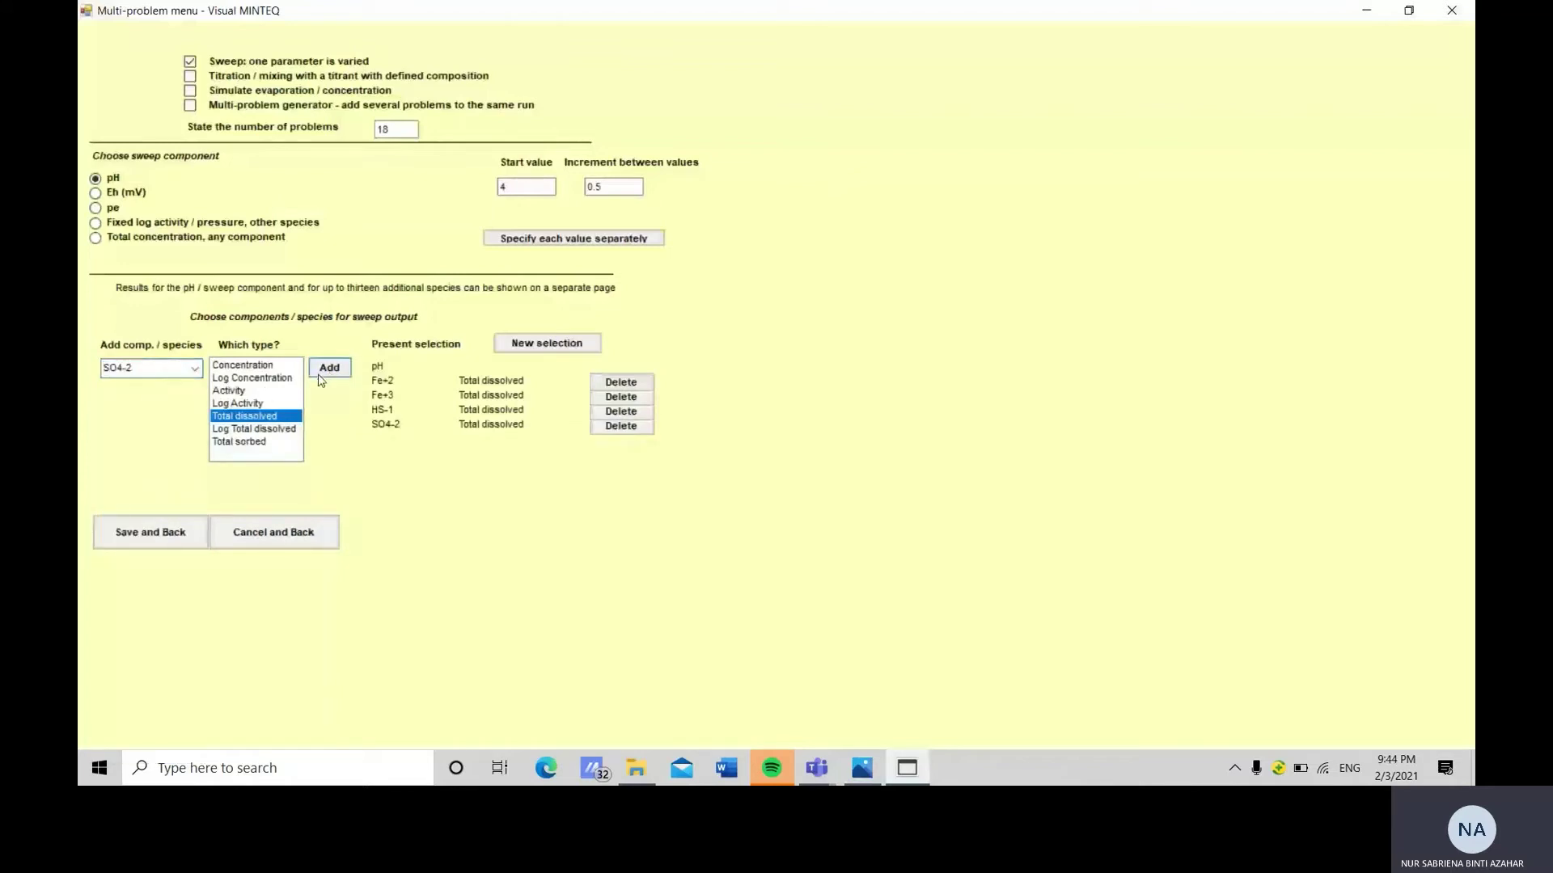
Add the concentration of H2S (aq) to the sweep output and save the multi-problem settings.
left_click(194, 369)
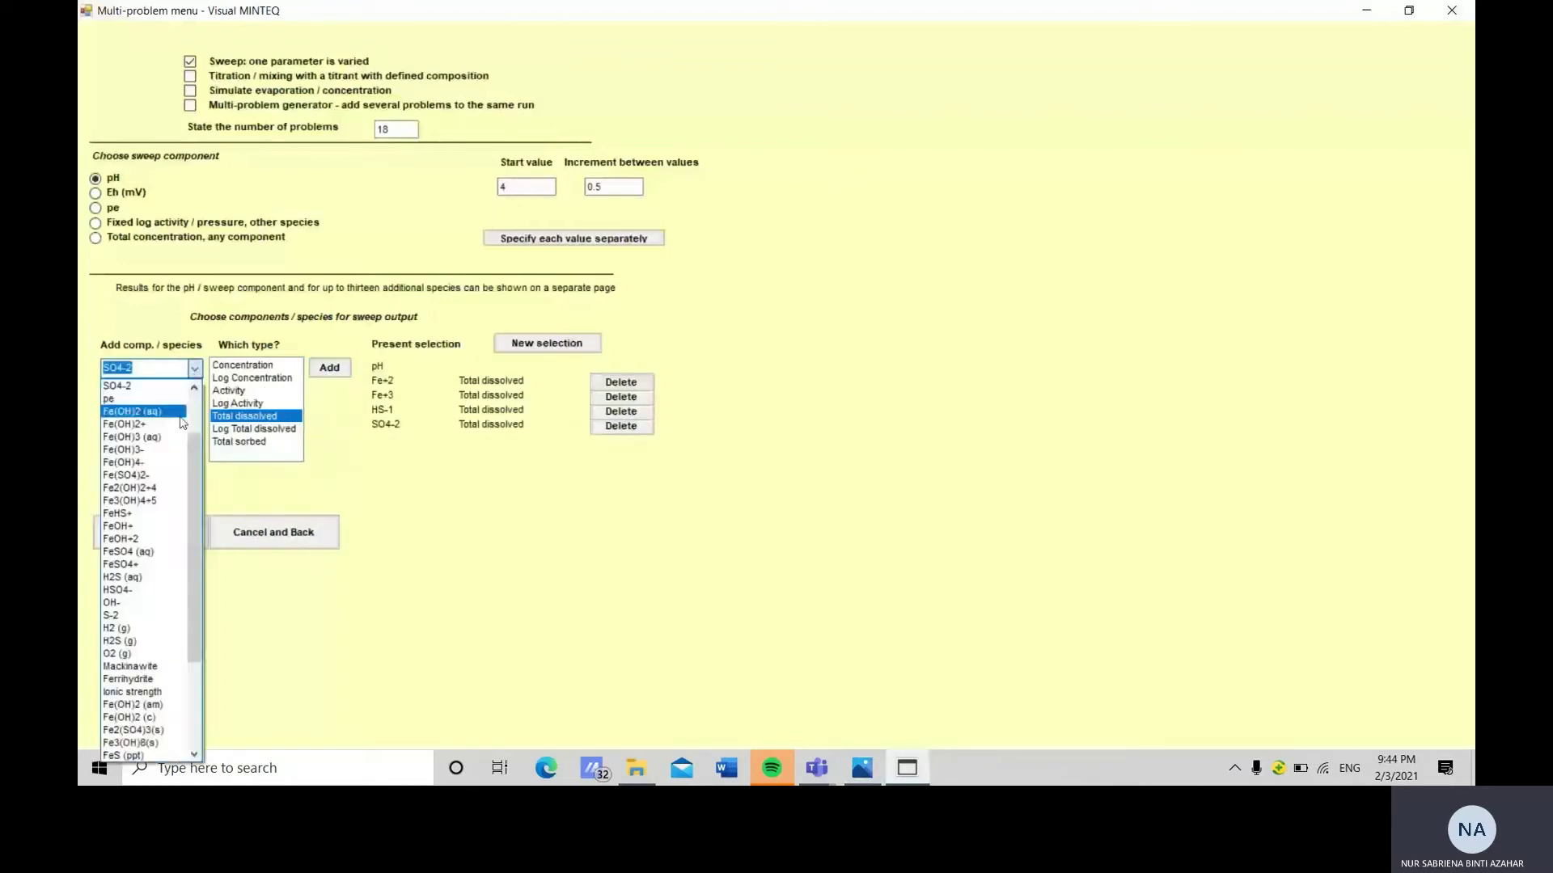
left_click(171, 577)
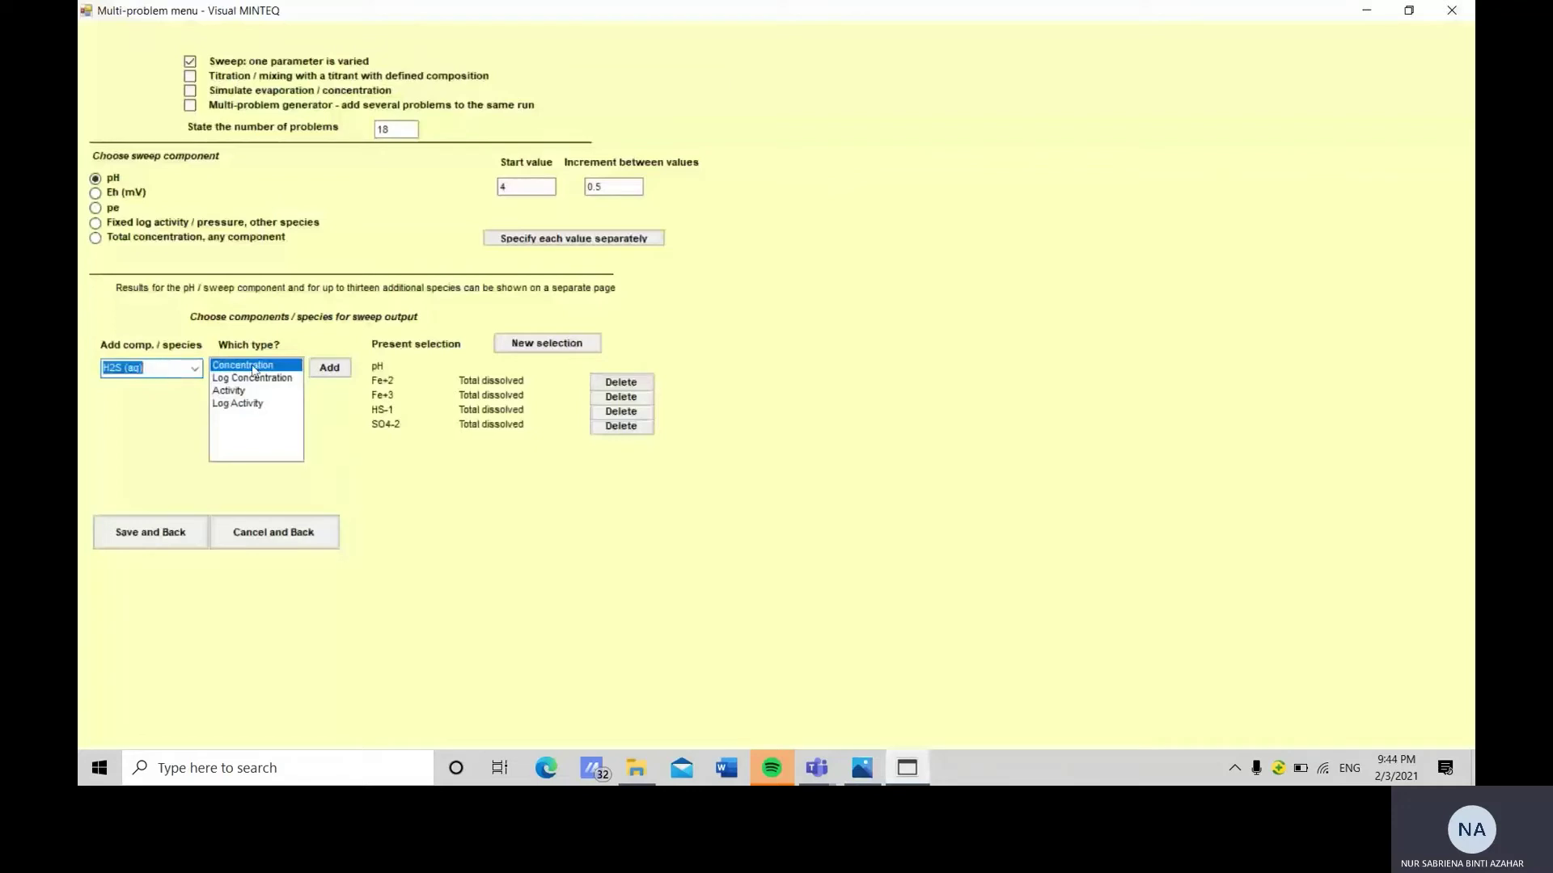
left_click(330, 378)
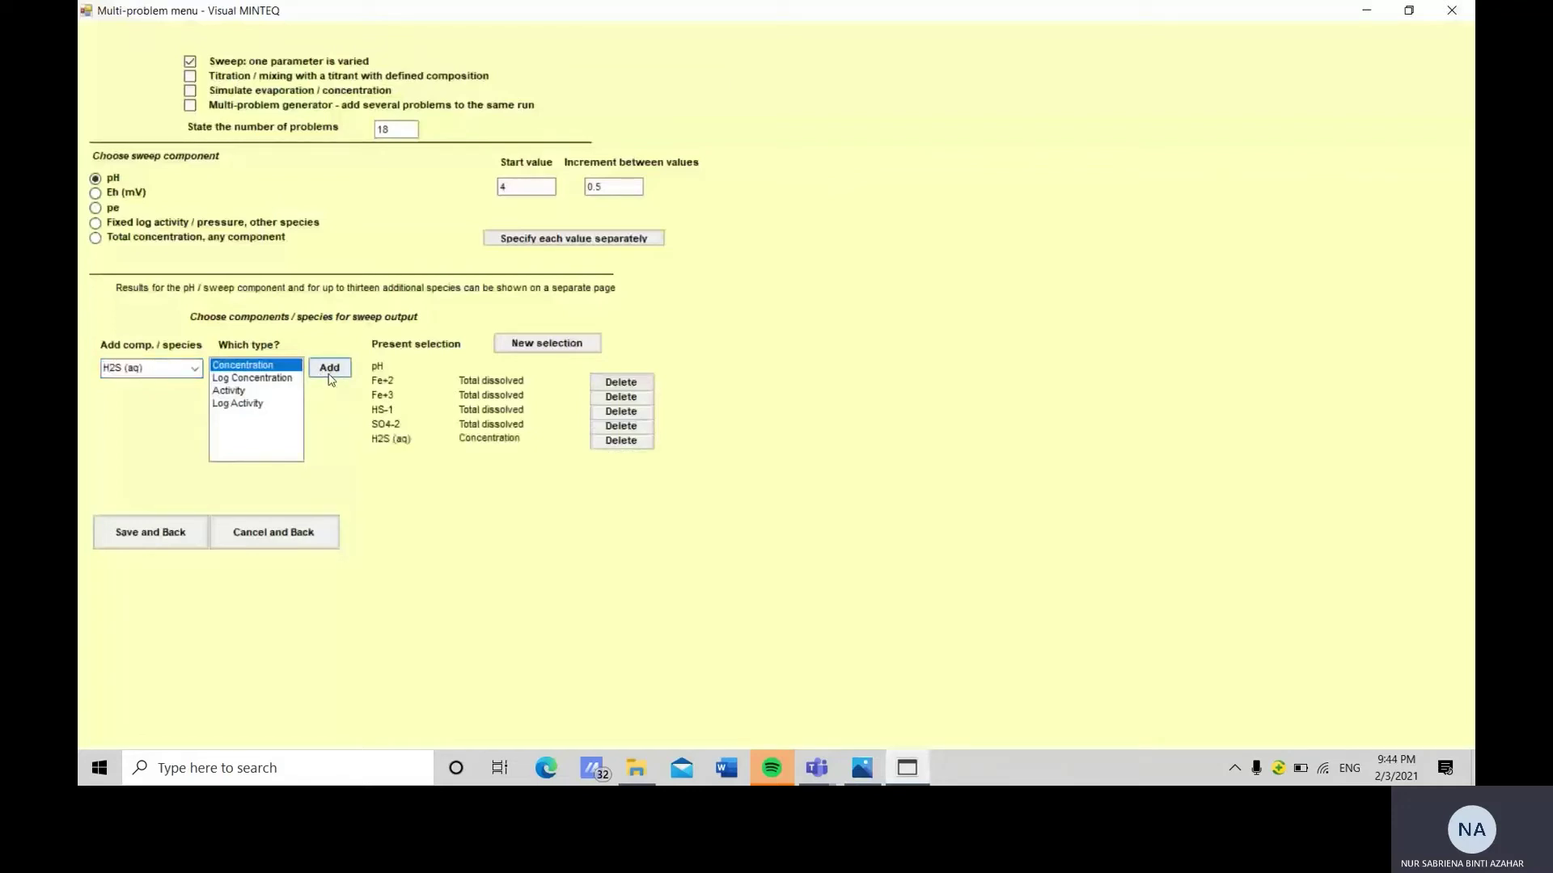
left_click(165, 546)
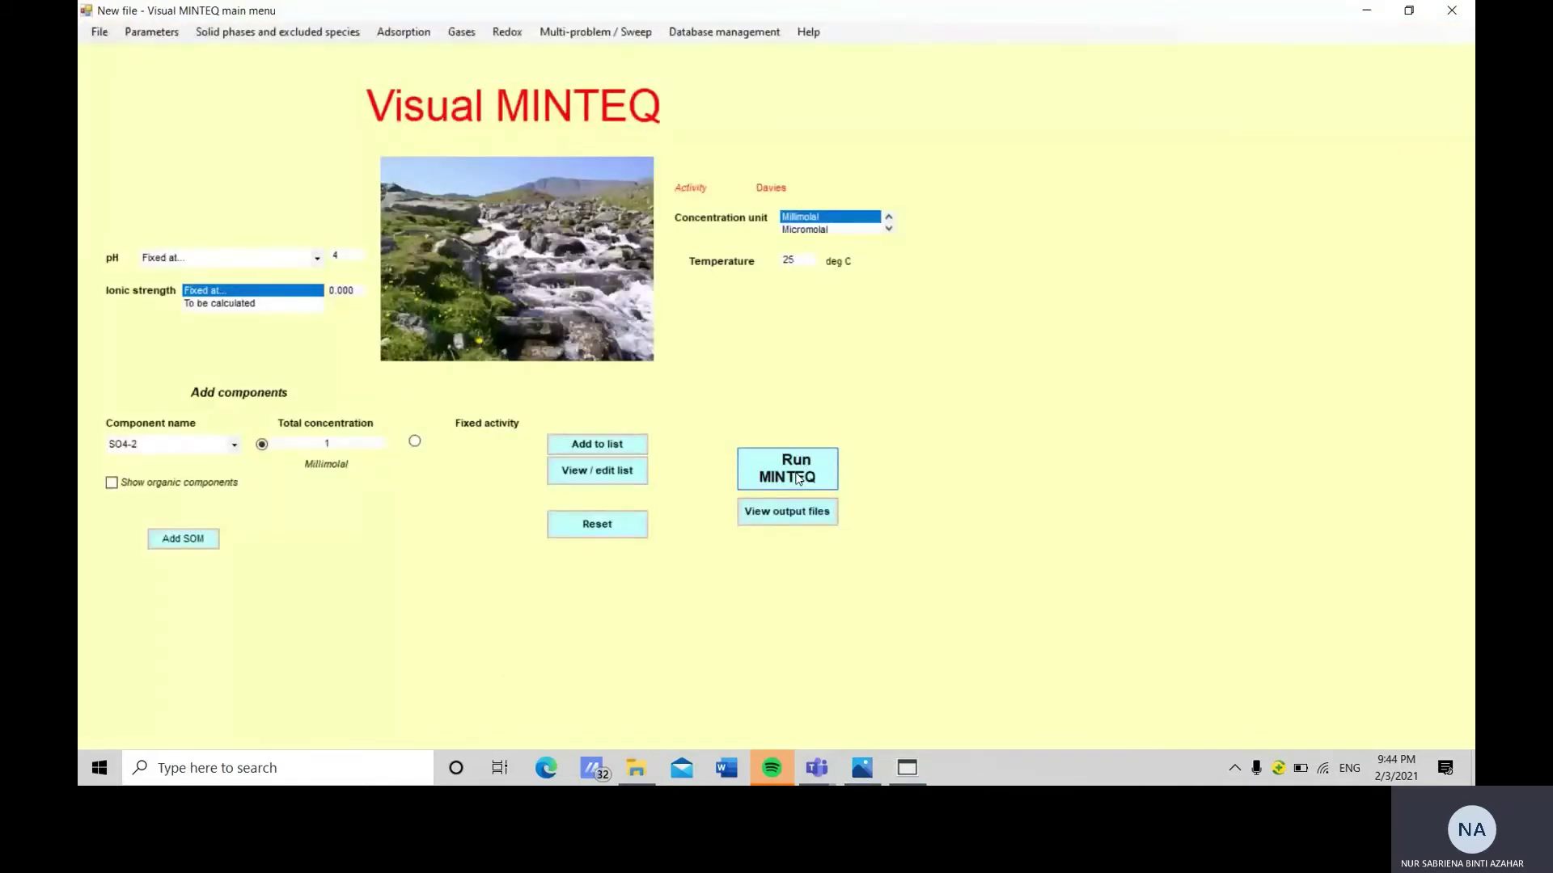
Specify a fixed Eh of -236 mV for the electron activity and save it back to the main menu.
left_click(156, 31)
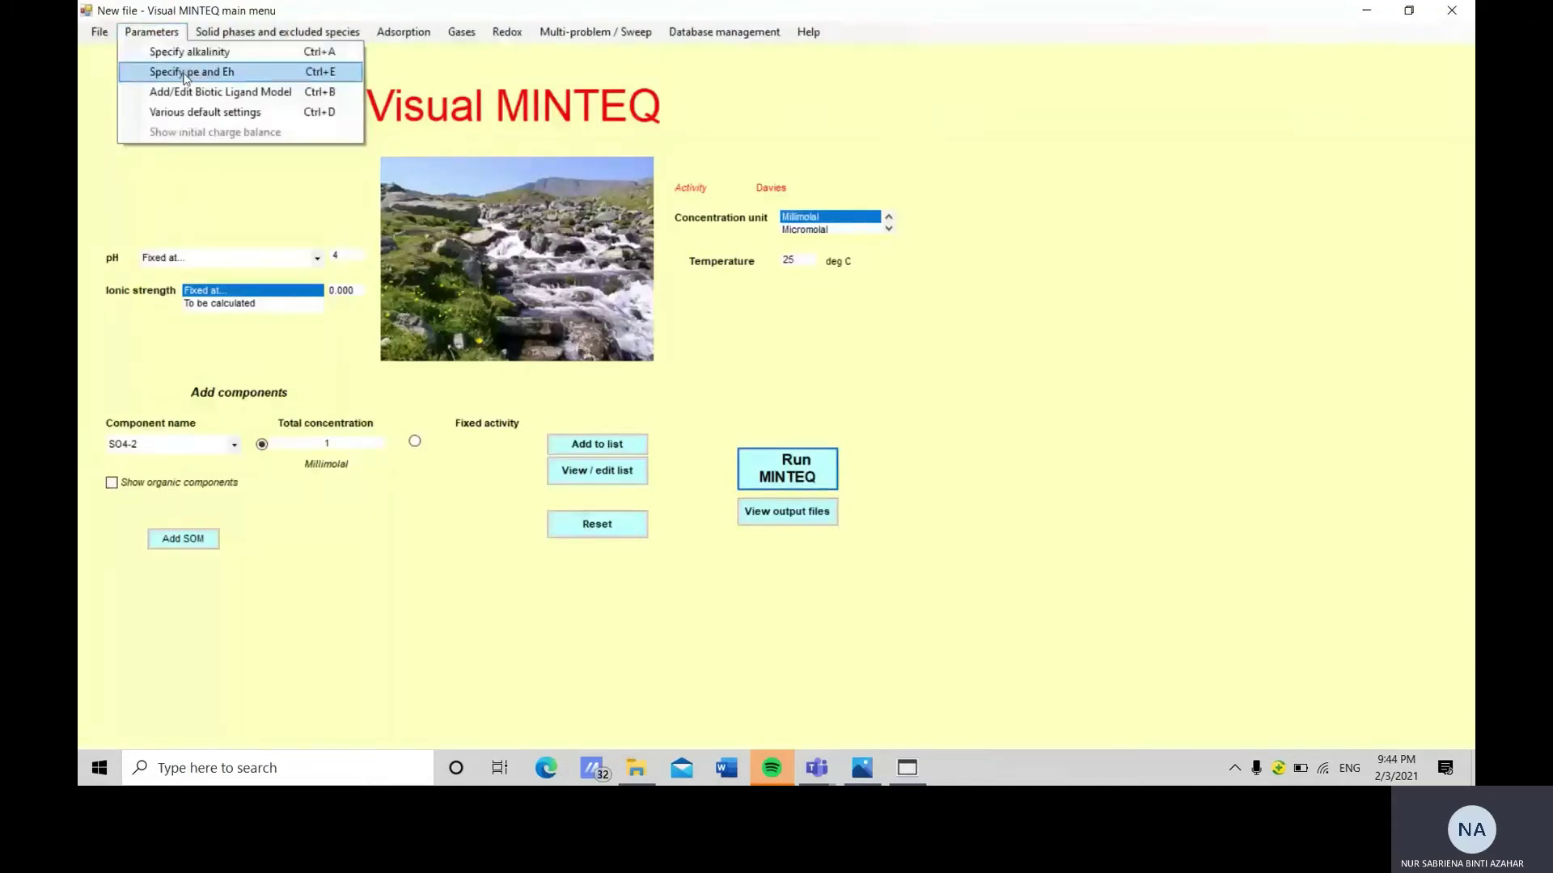
left_click(191, 72)
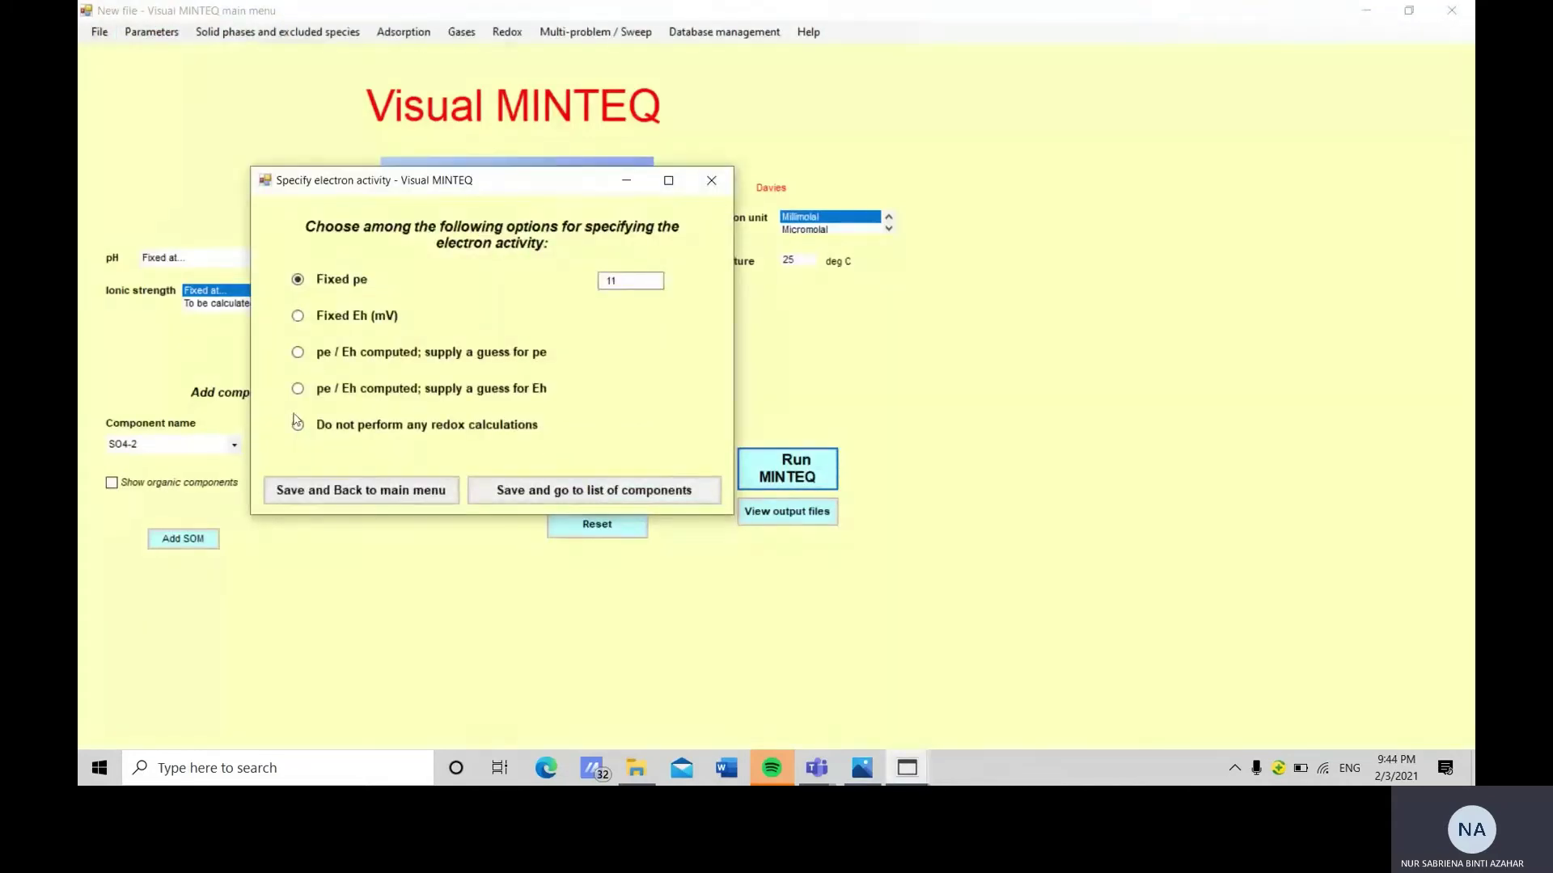
left_click(299, 318)
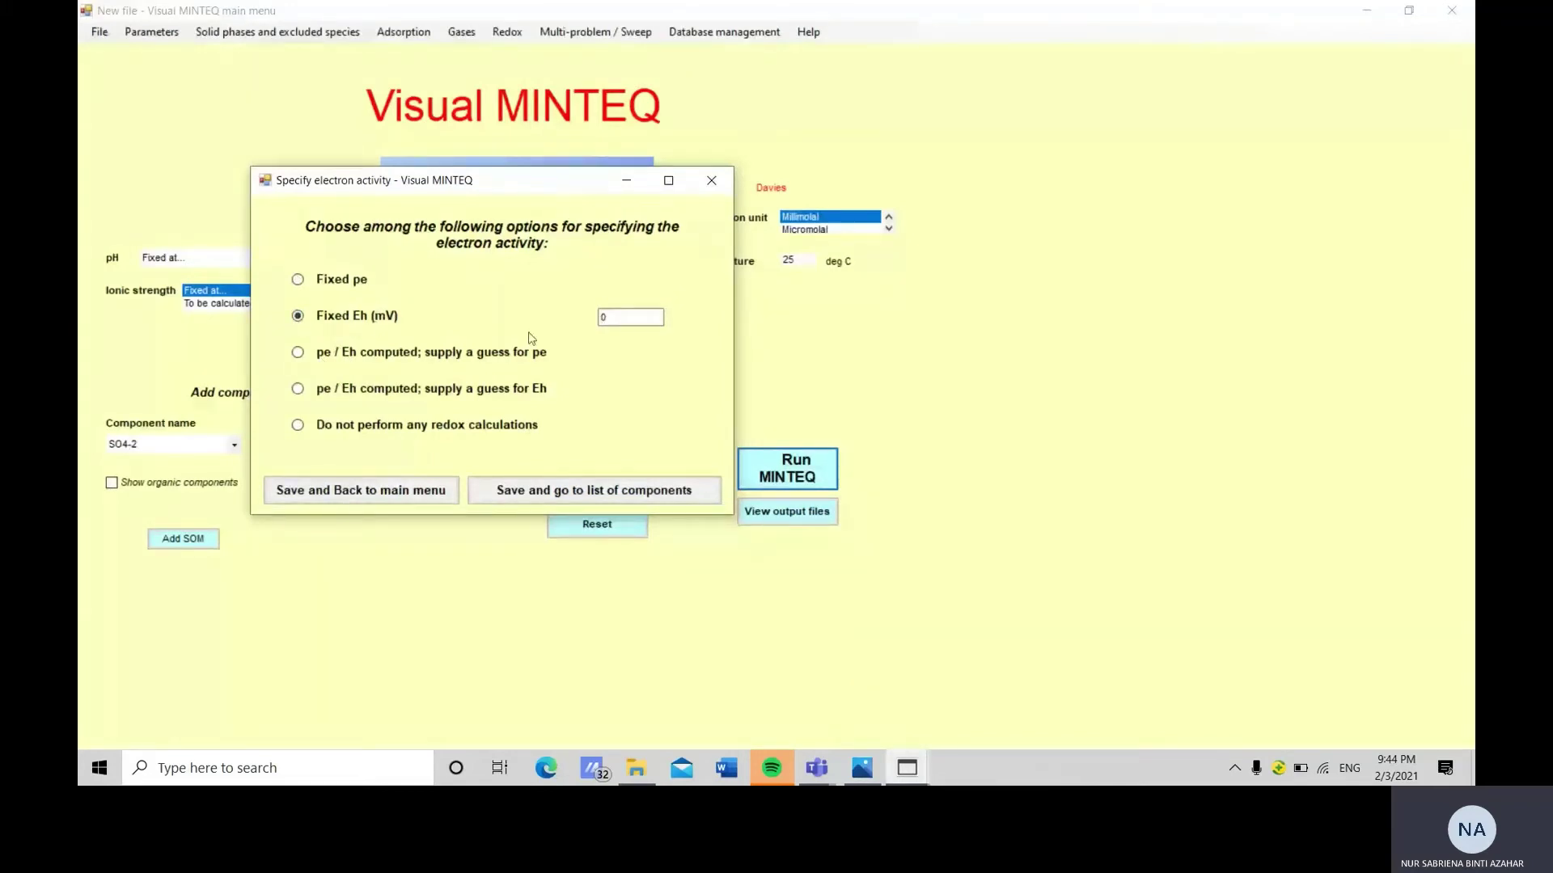
left_click(630, 317)
key("BackSpace")
type("-236")
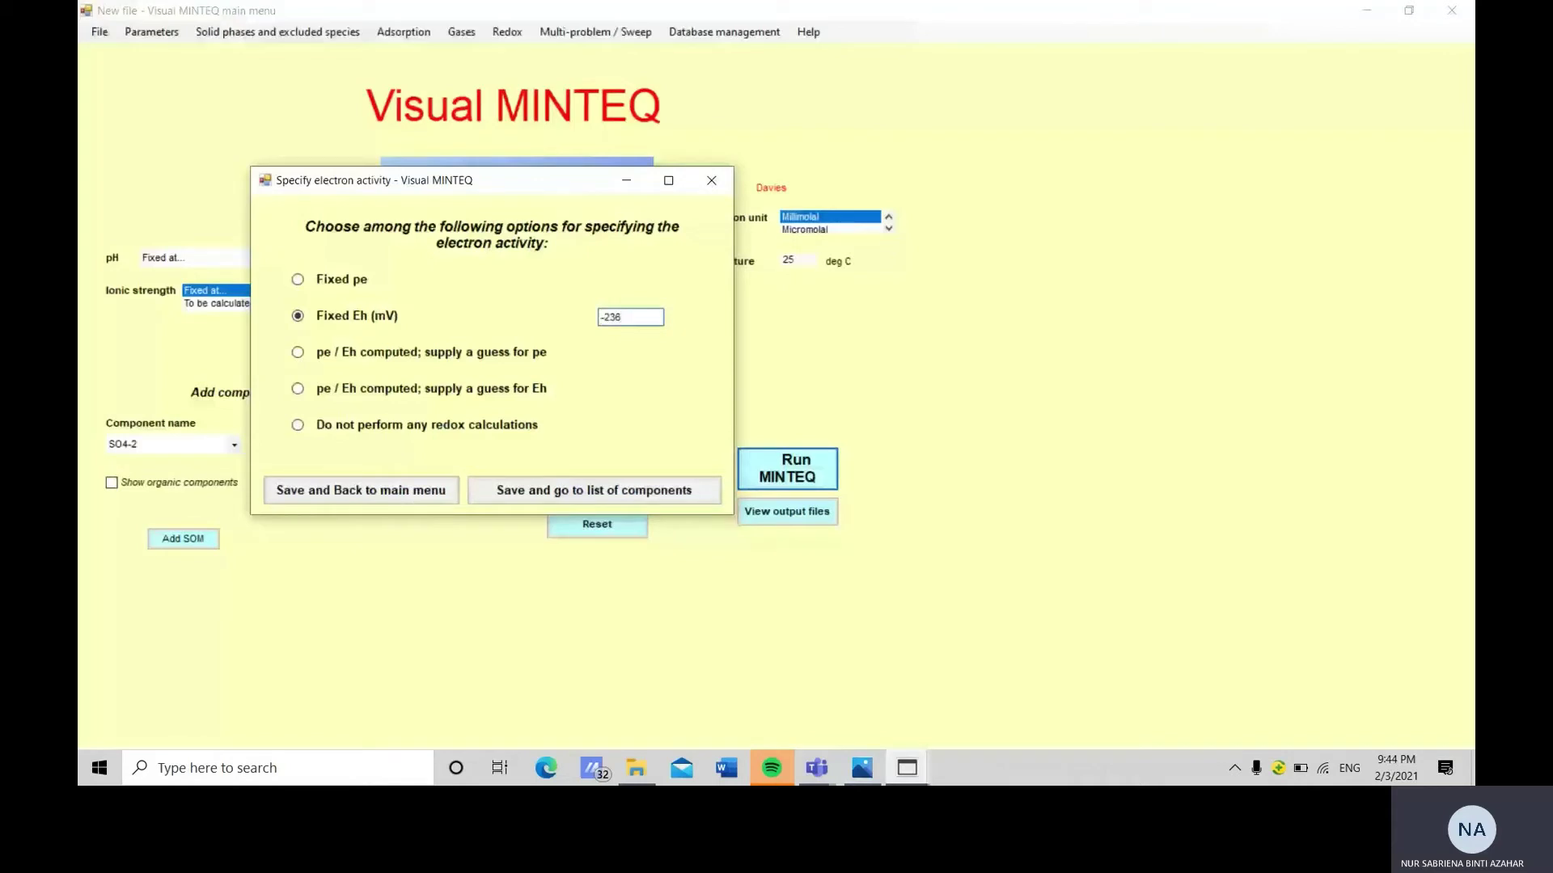
left_click(415, 495)
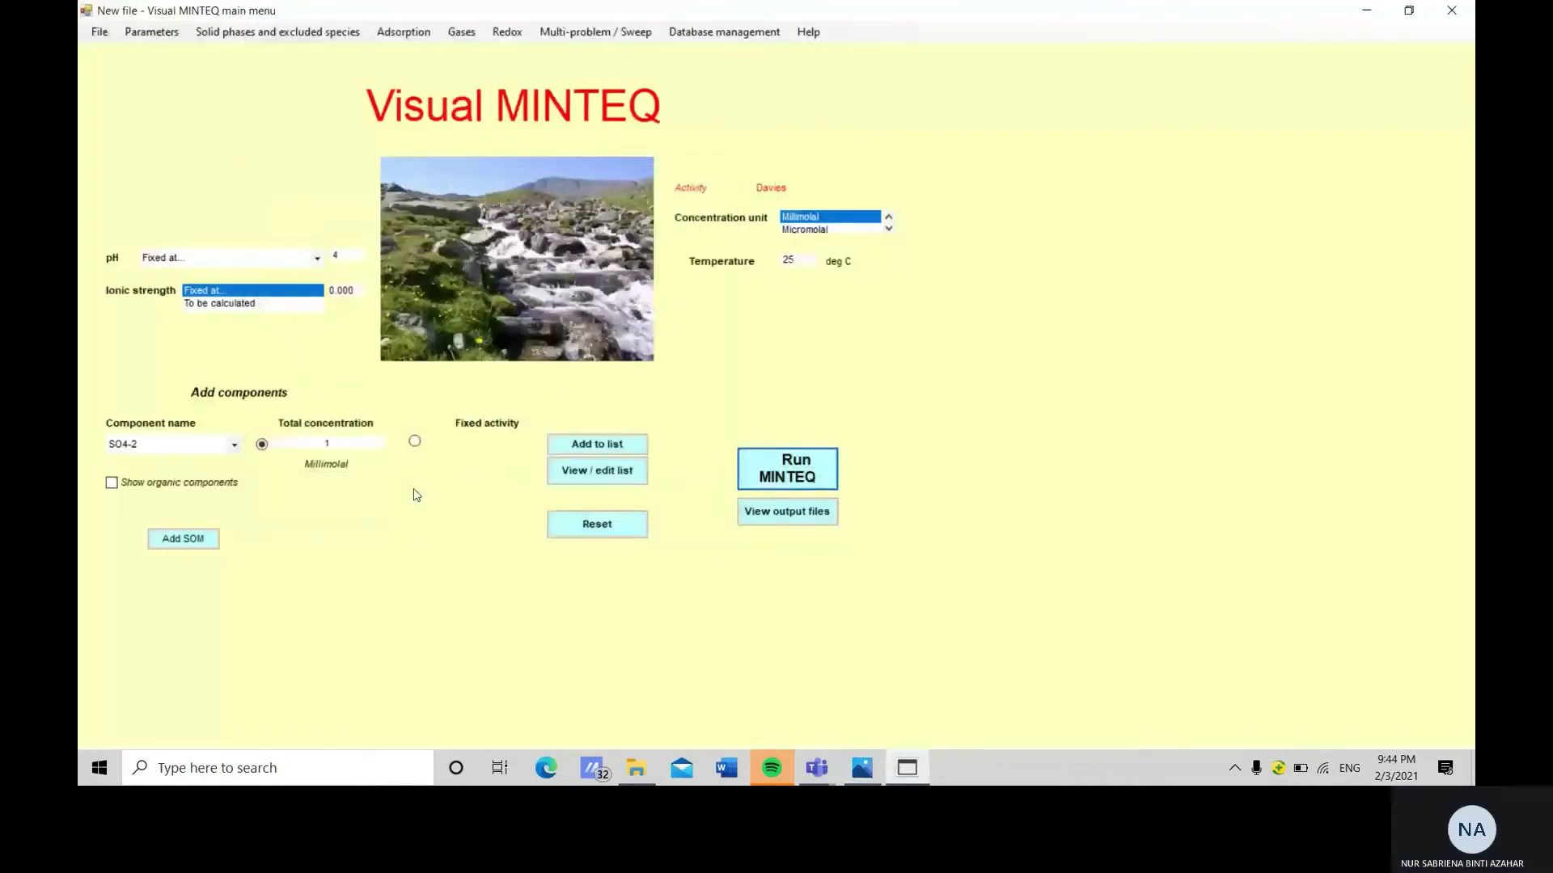
Run the MINTEQ simulation and export the selected sweep results to a maximized Excel workbook.
left_click(806, 477)
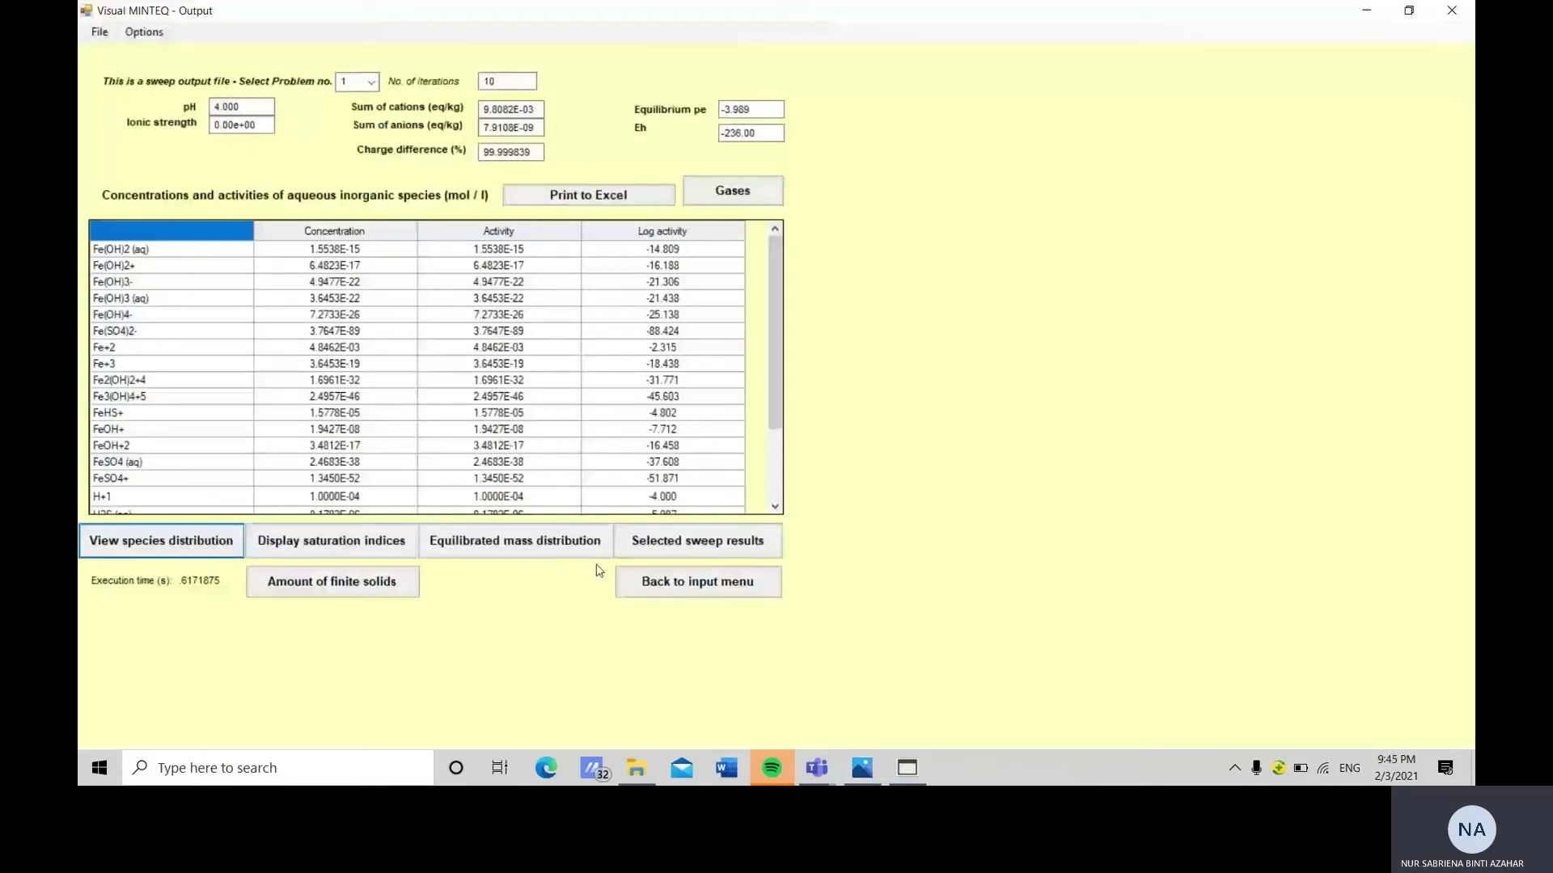
left_click(667, 555)
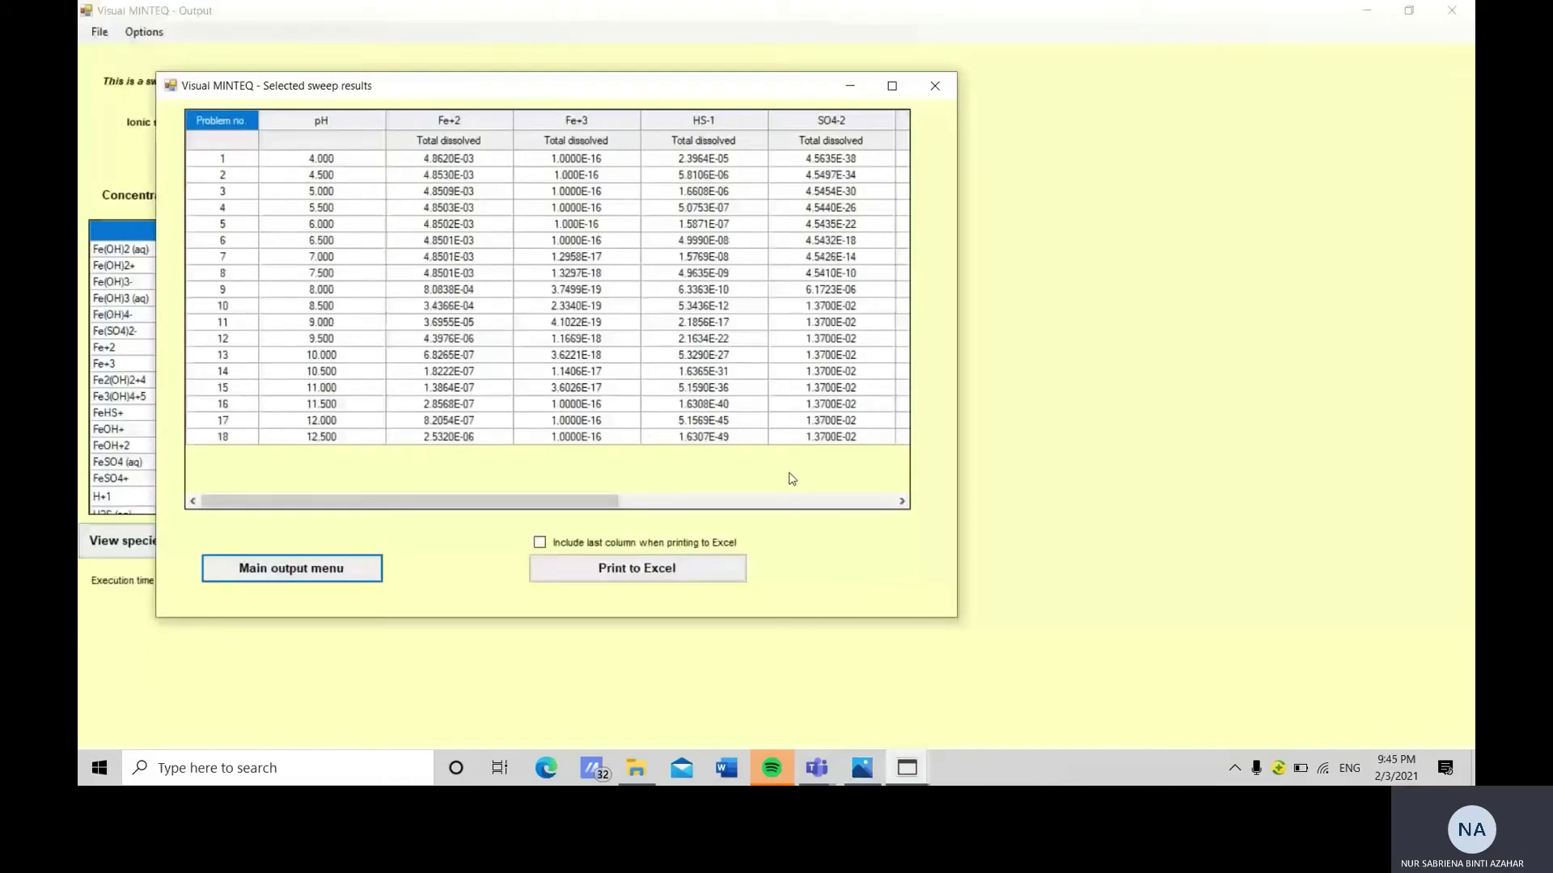
left_click(701, 571)
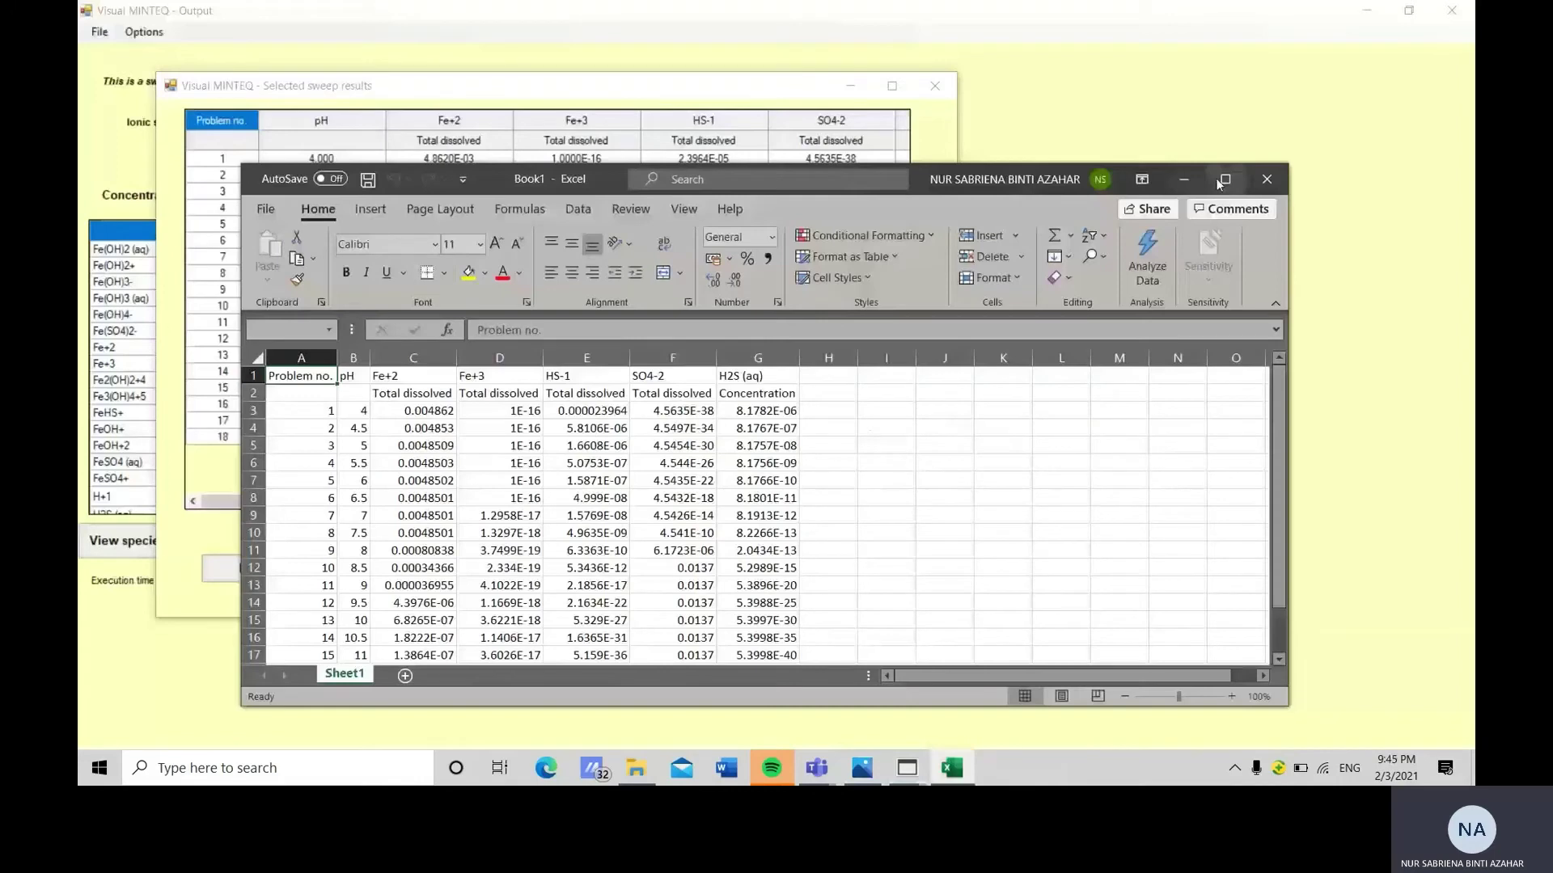
left_click(1223, 179)
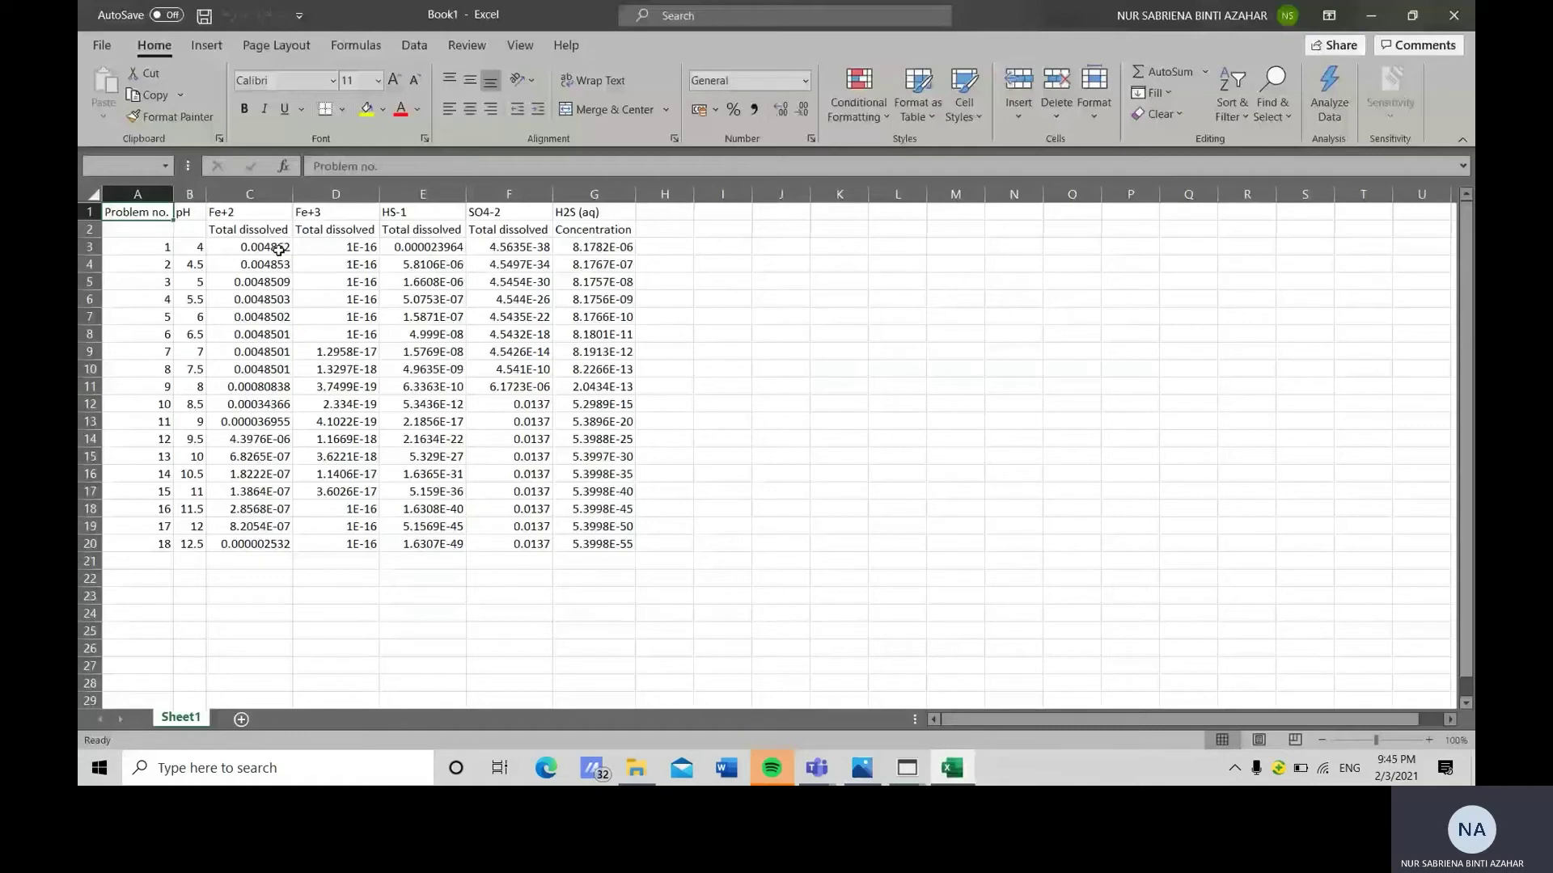
Move the row 2 quantity labels to H2:L2, and move the pH to H2S (aq) headers down into B2:G2.
left_click_drag(274, 223, 911, 230)
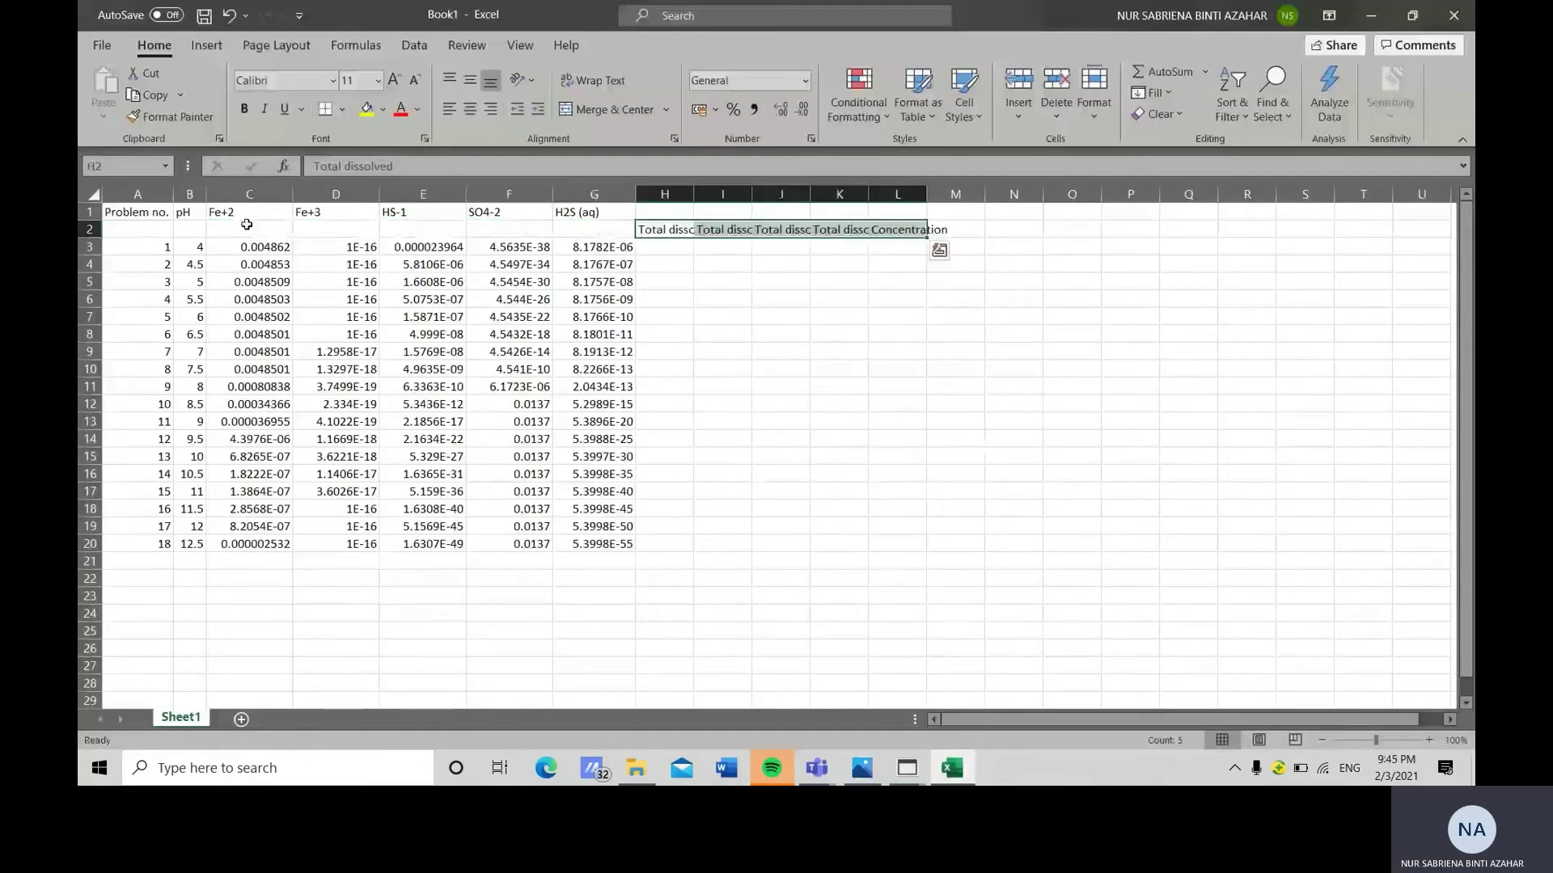
left_click_drag(189, 212, 601, 224)
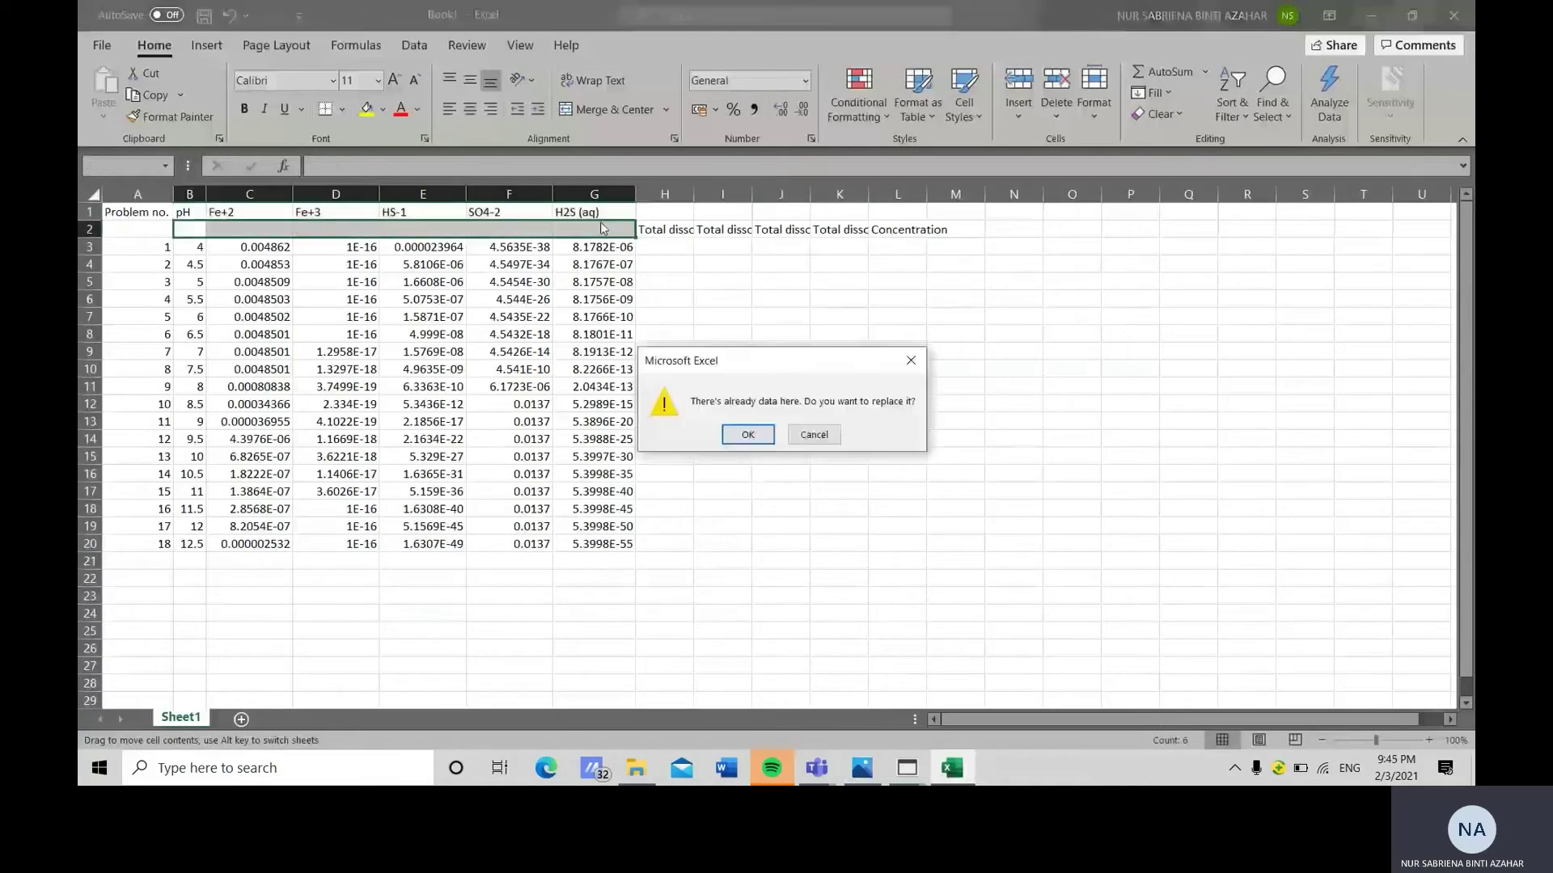
left_click(744, 433)
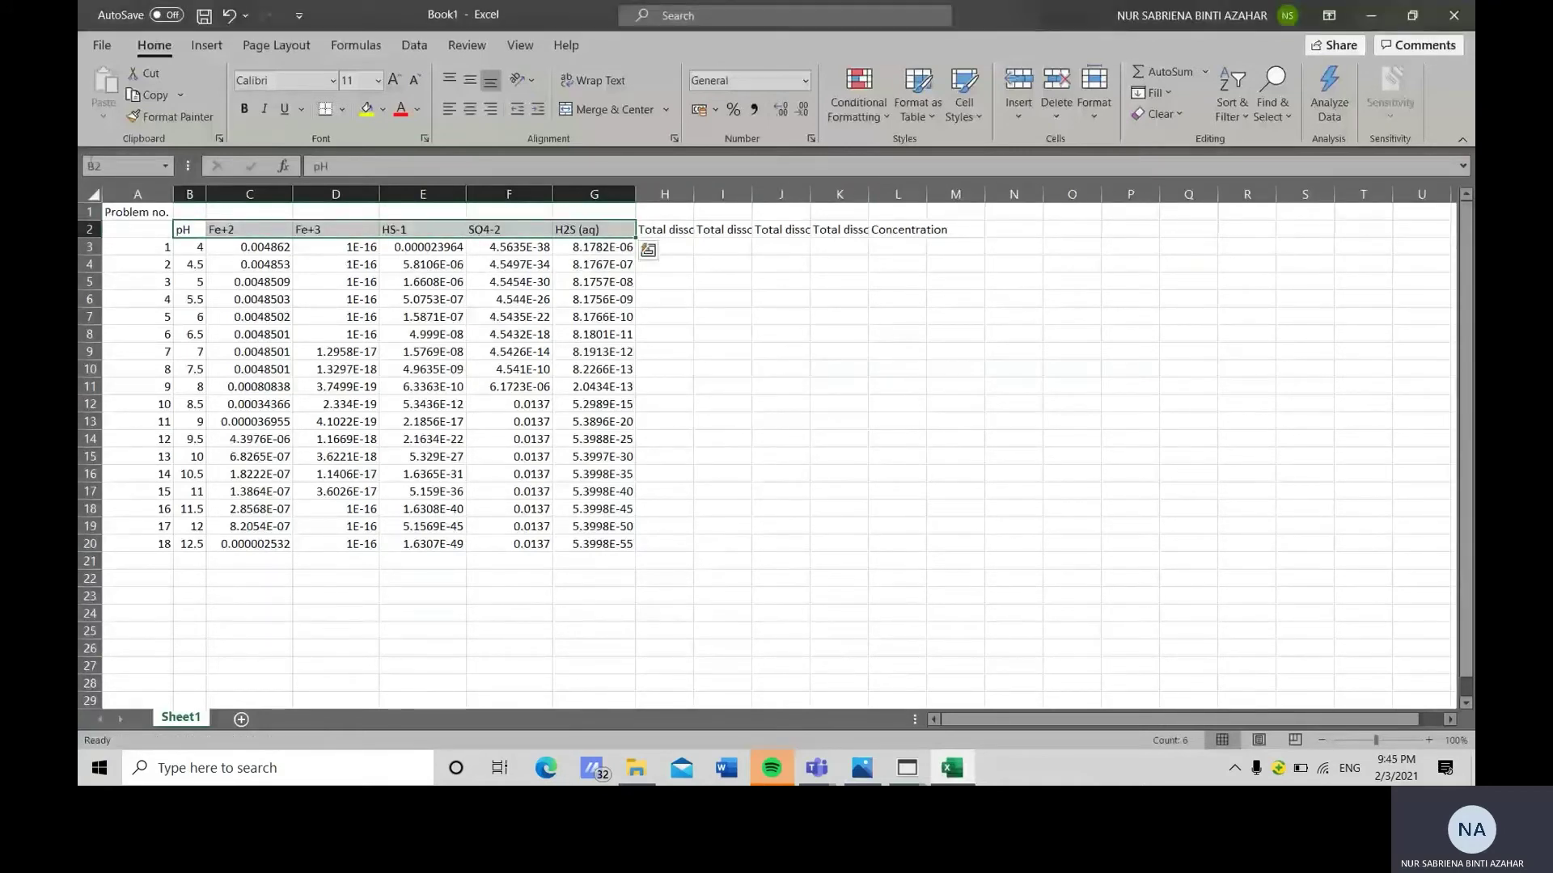
Insert a markers-only scatter chart from the pH and species concentration data in B2:G20.
left_click(197, 230)
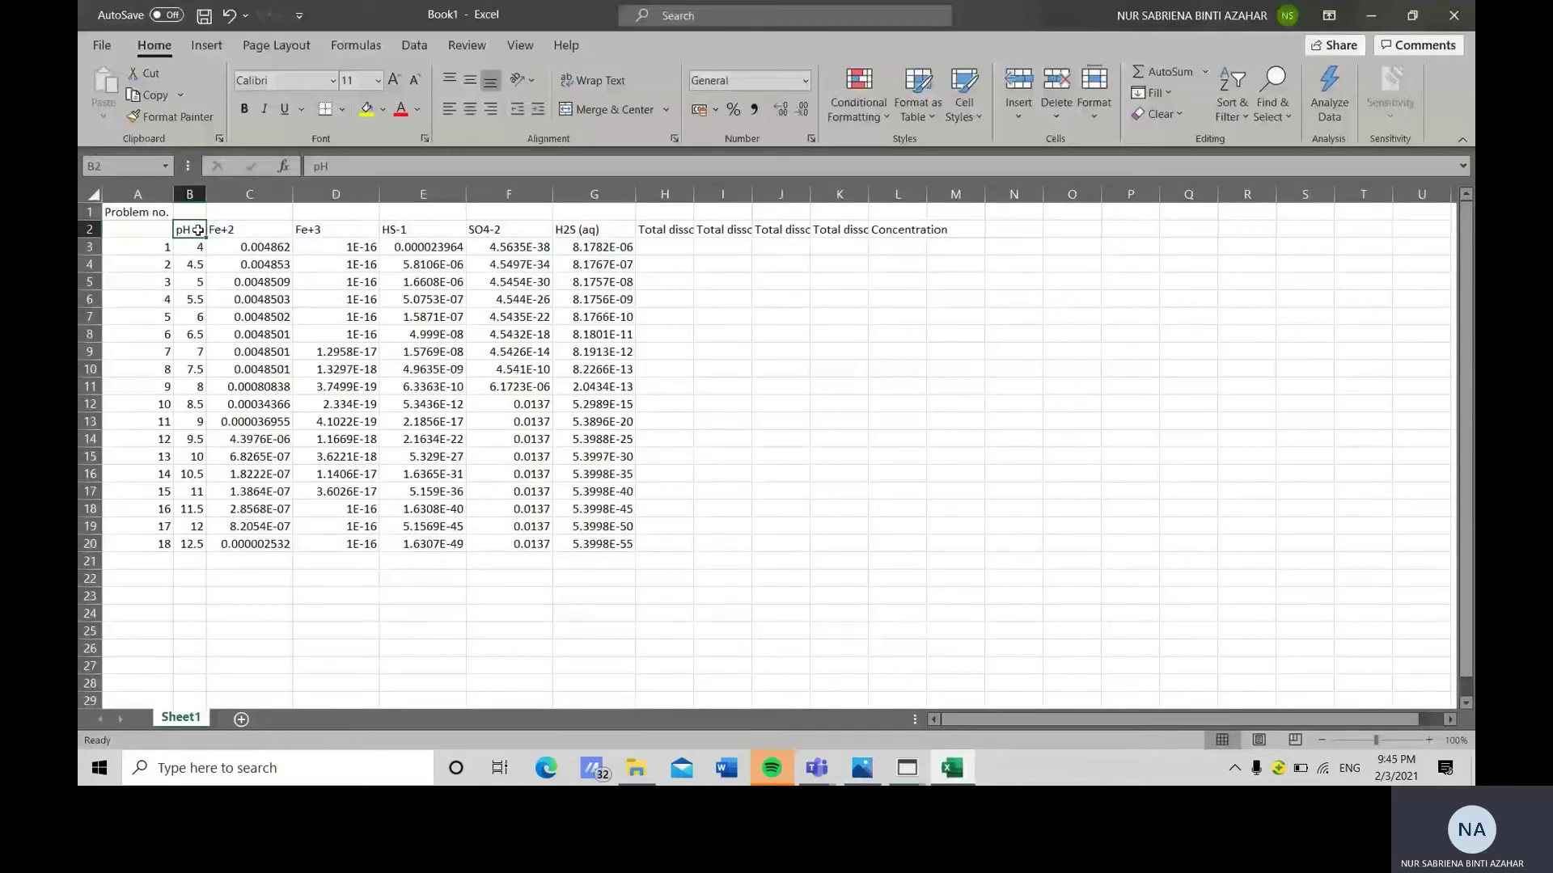
left_click_drag(198, 231, 606, 544)
left_click(206, 45)
left_click(771, 121)
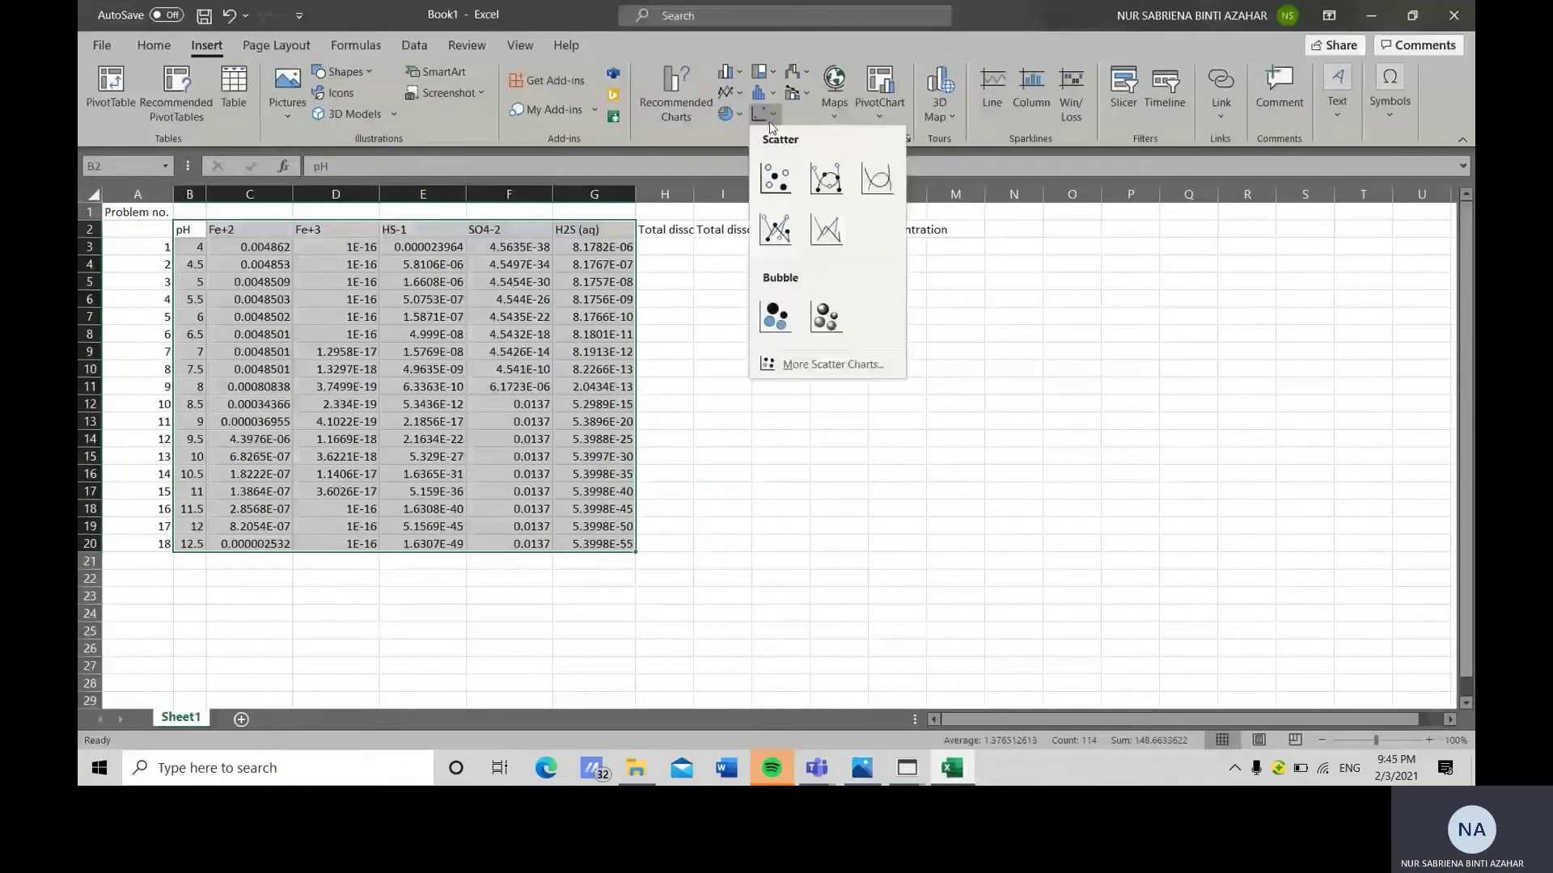
left_click(775, 177)
Place the scatter chart beside the data table, enlarge it, and remove its chart title.
left_click_drag(982, 411, 1083, 300)
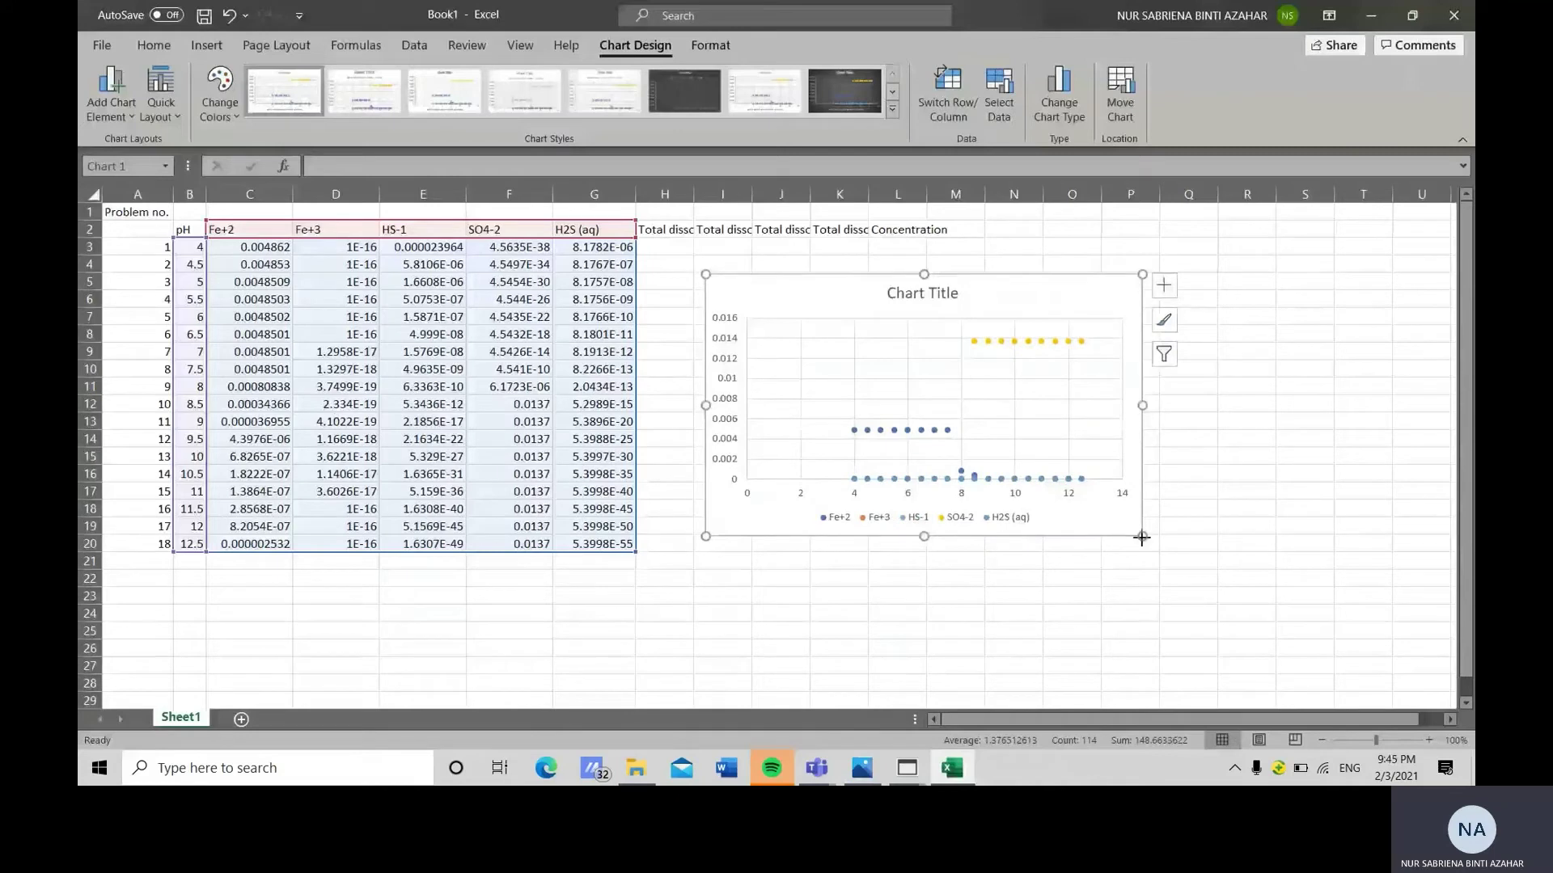
left_click_drag(1142, 537, 1238, 614)
left_click(985, 297)
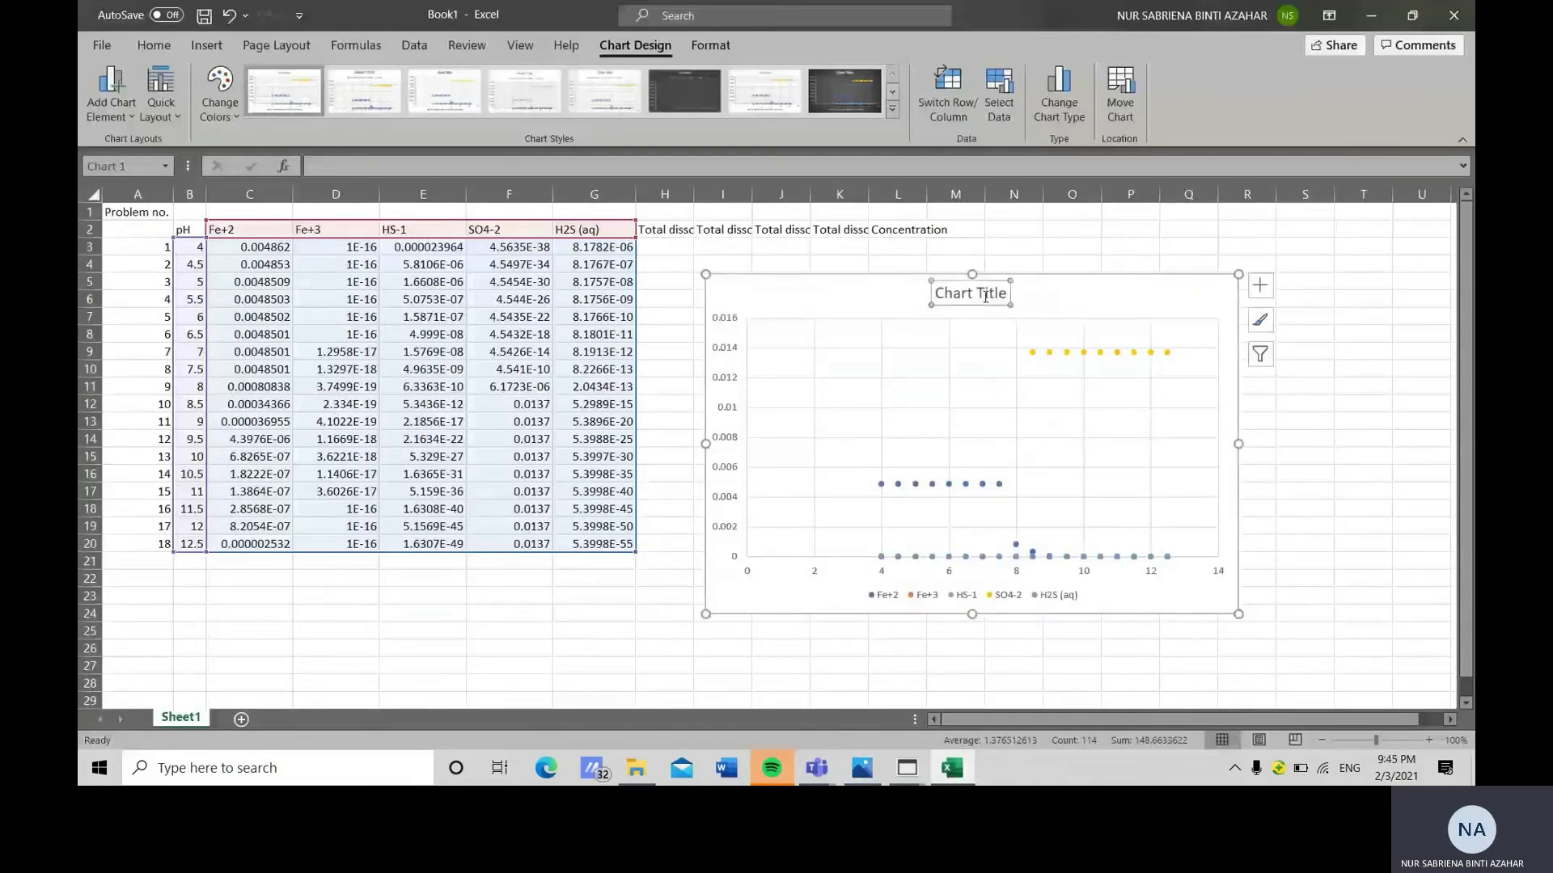
key("Delete")
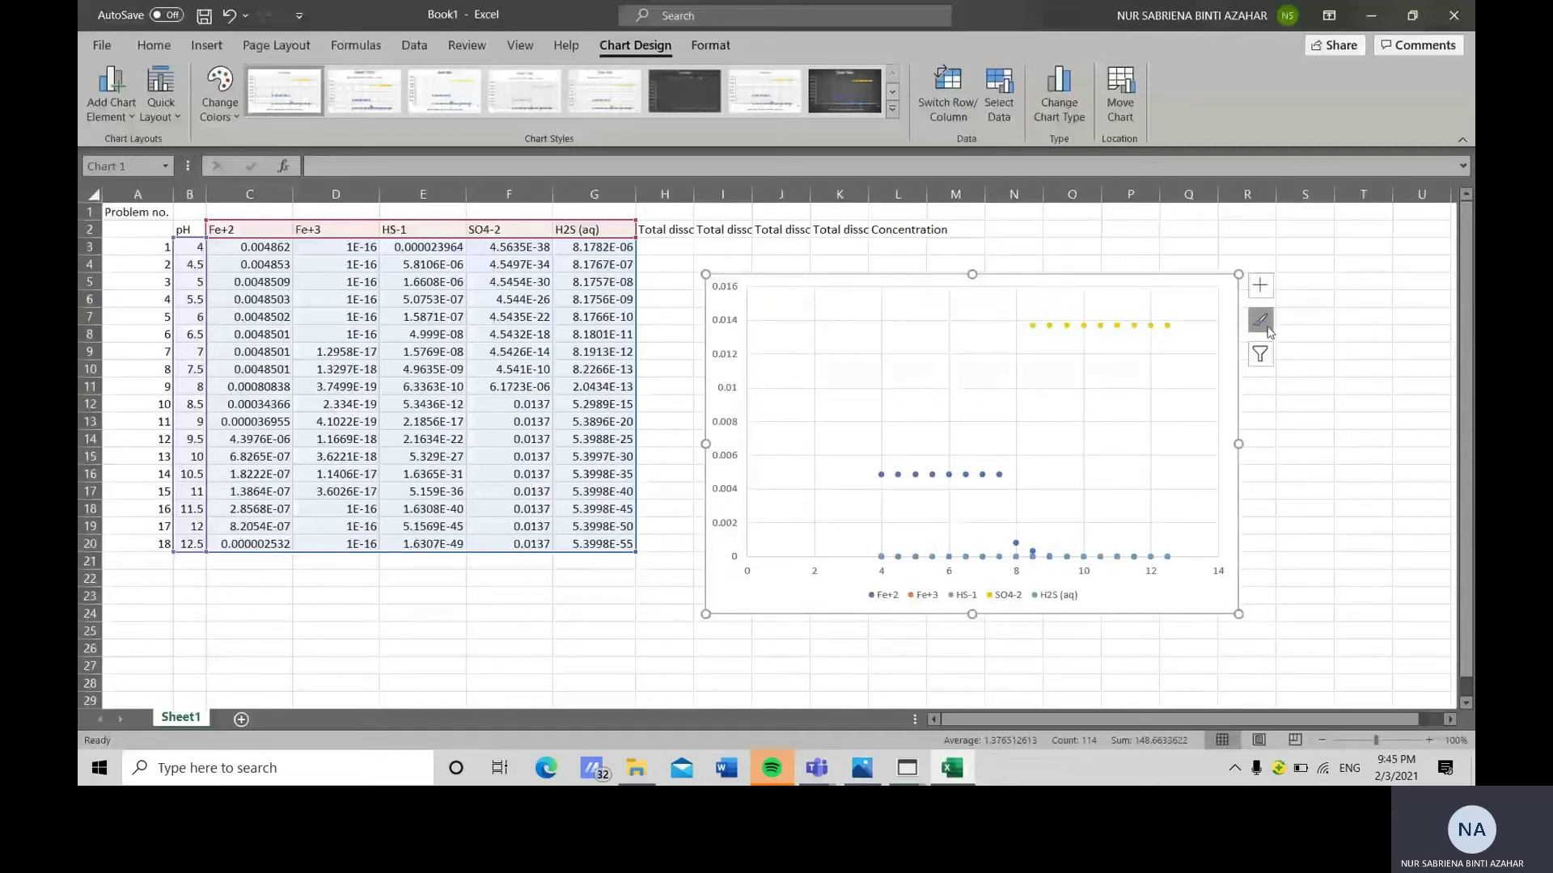
Show the chart area formatting options and delete the chart's horizontal and vertical major gridlines.
right_click(1192, 591)
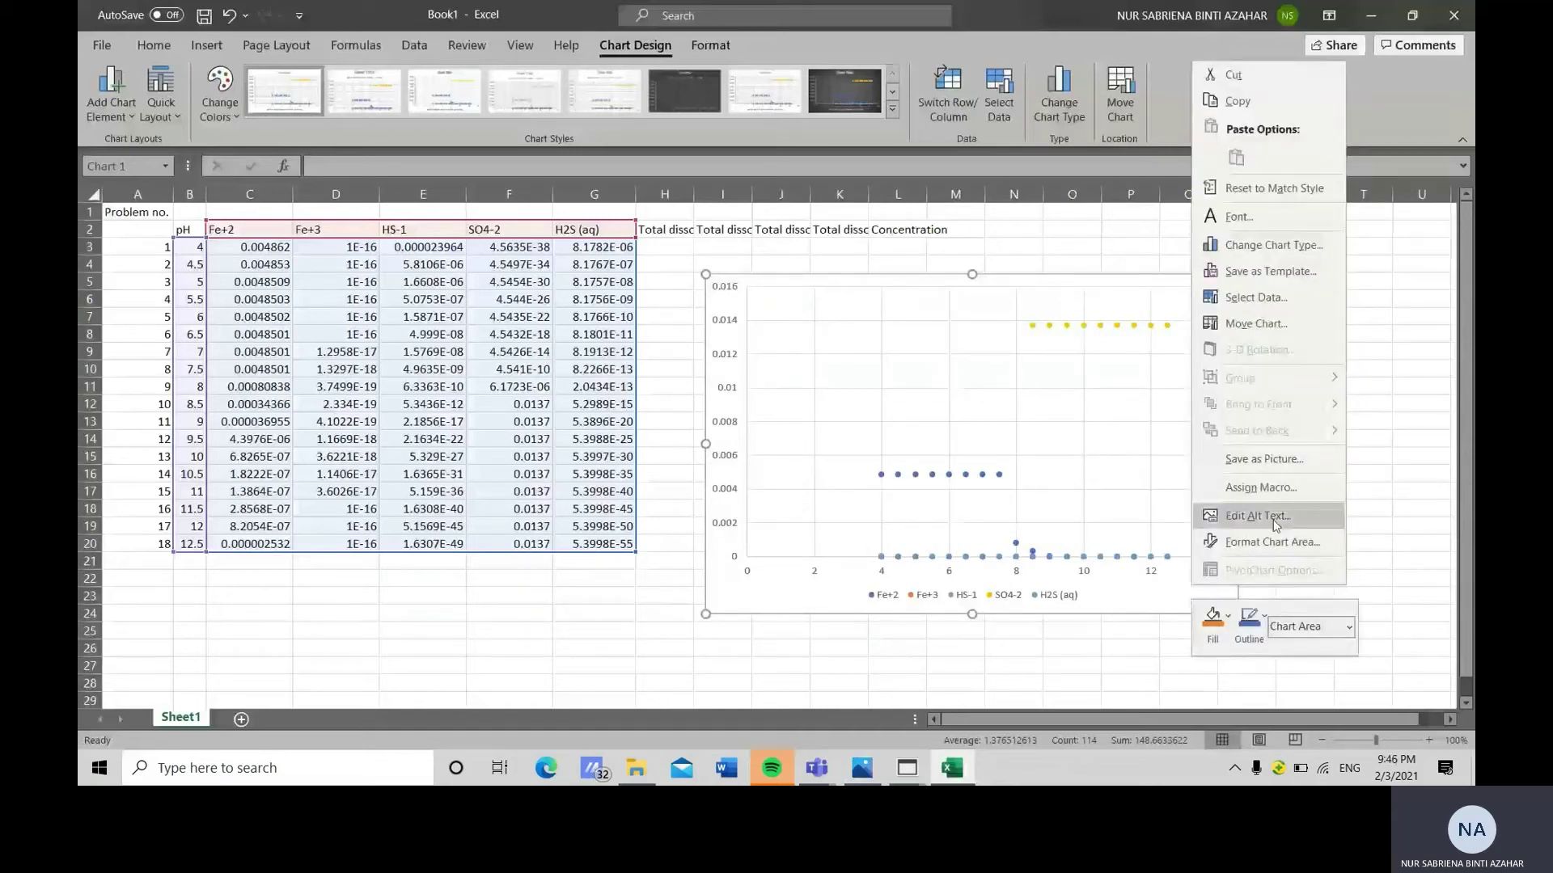
left_click(1274, 541)
left_click(950, 726)
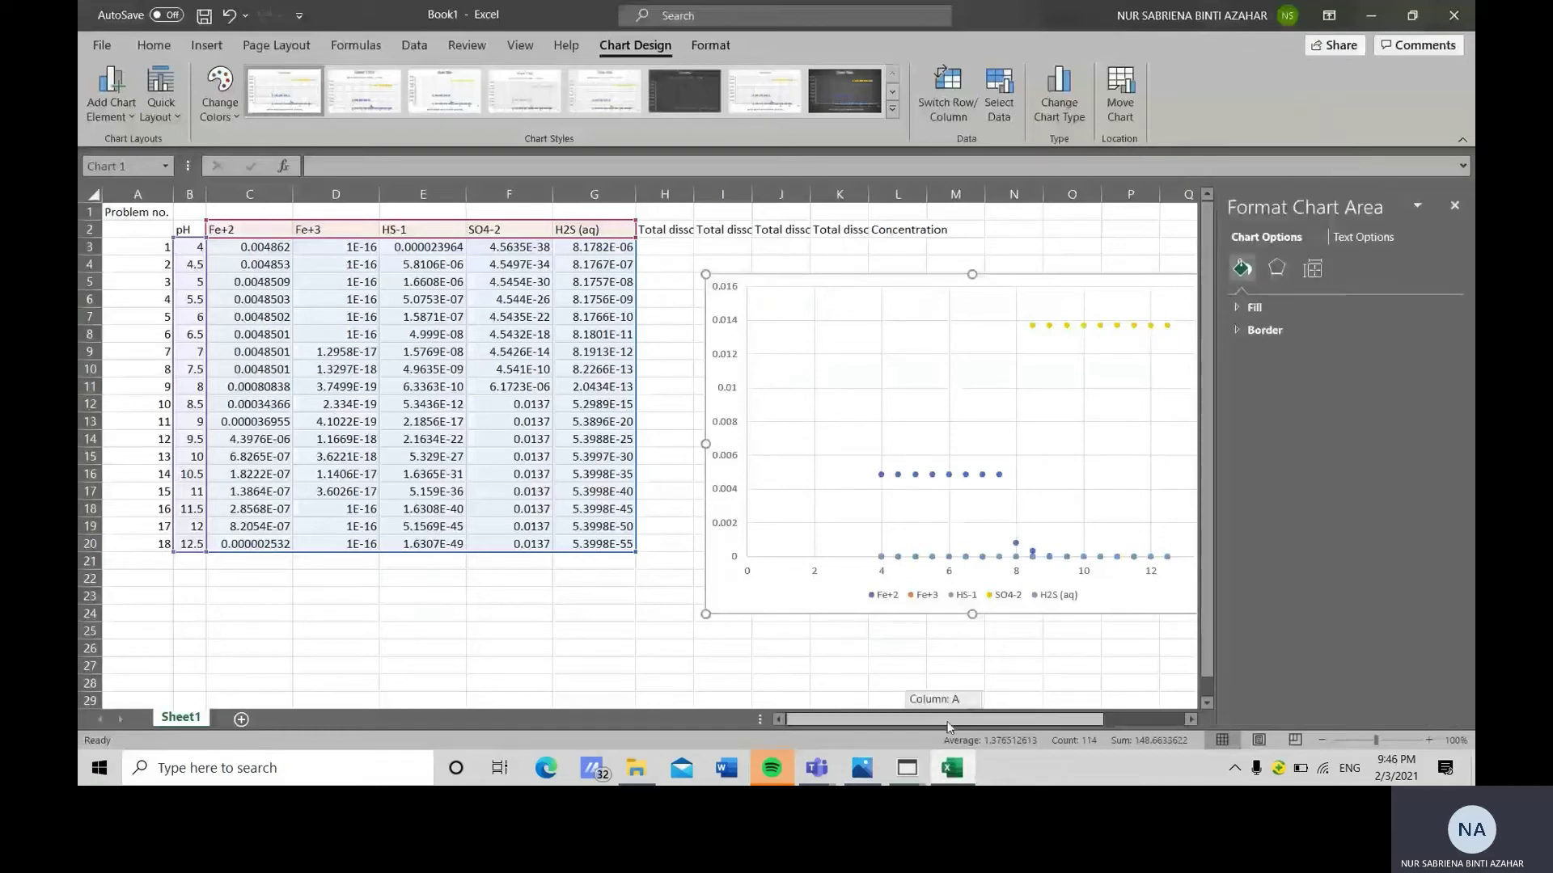
left_click_drag(950, 726, 1025, 725)
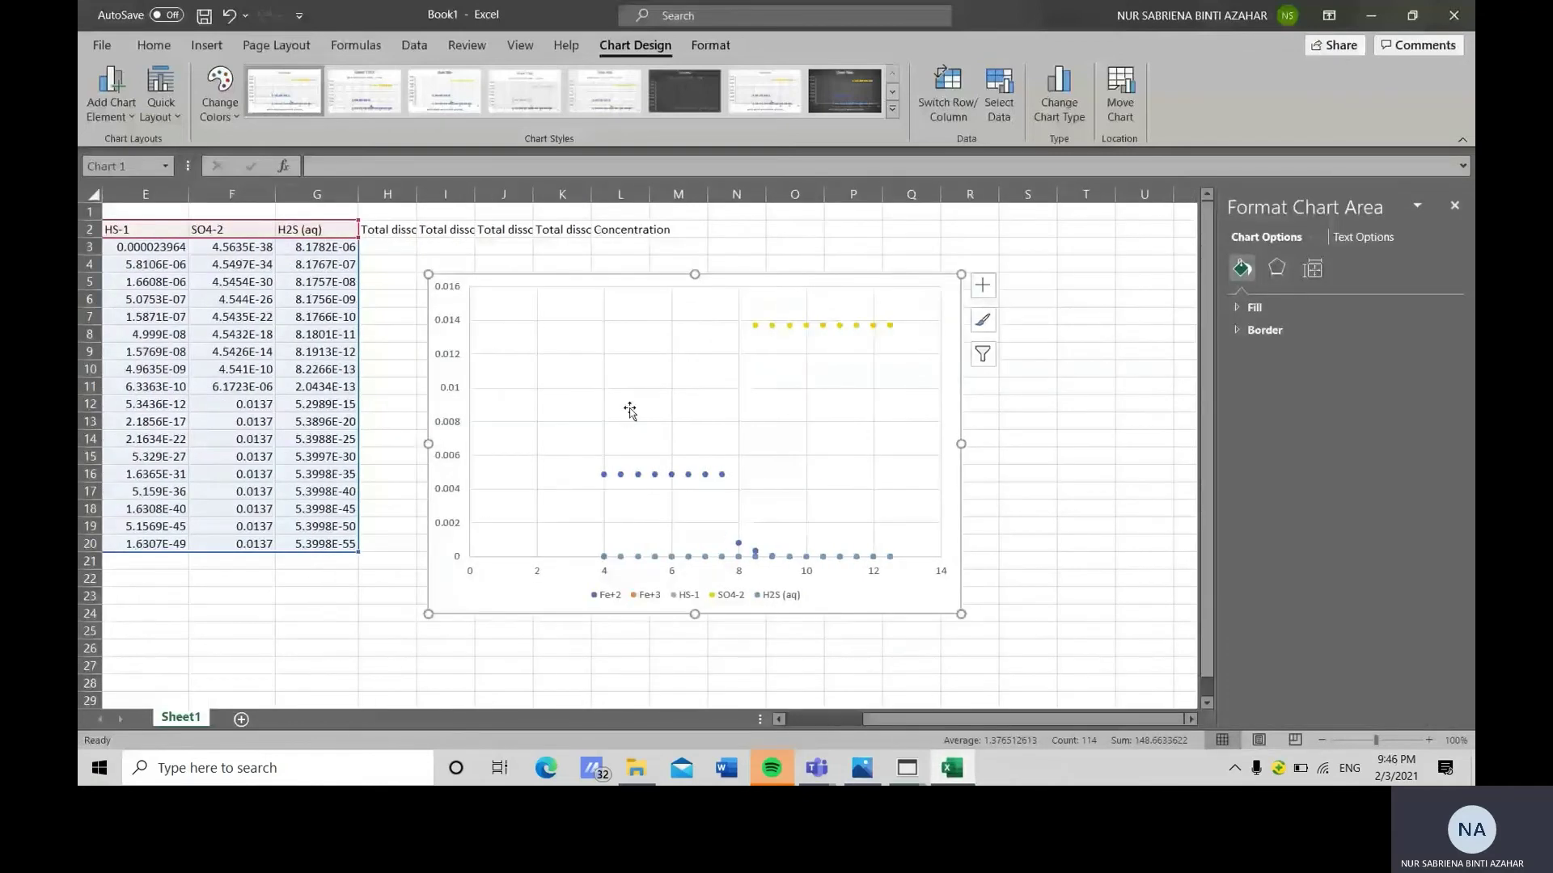
left_click(531, 321)
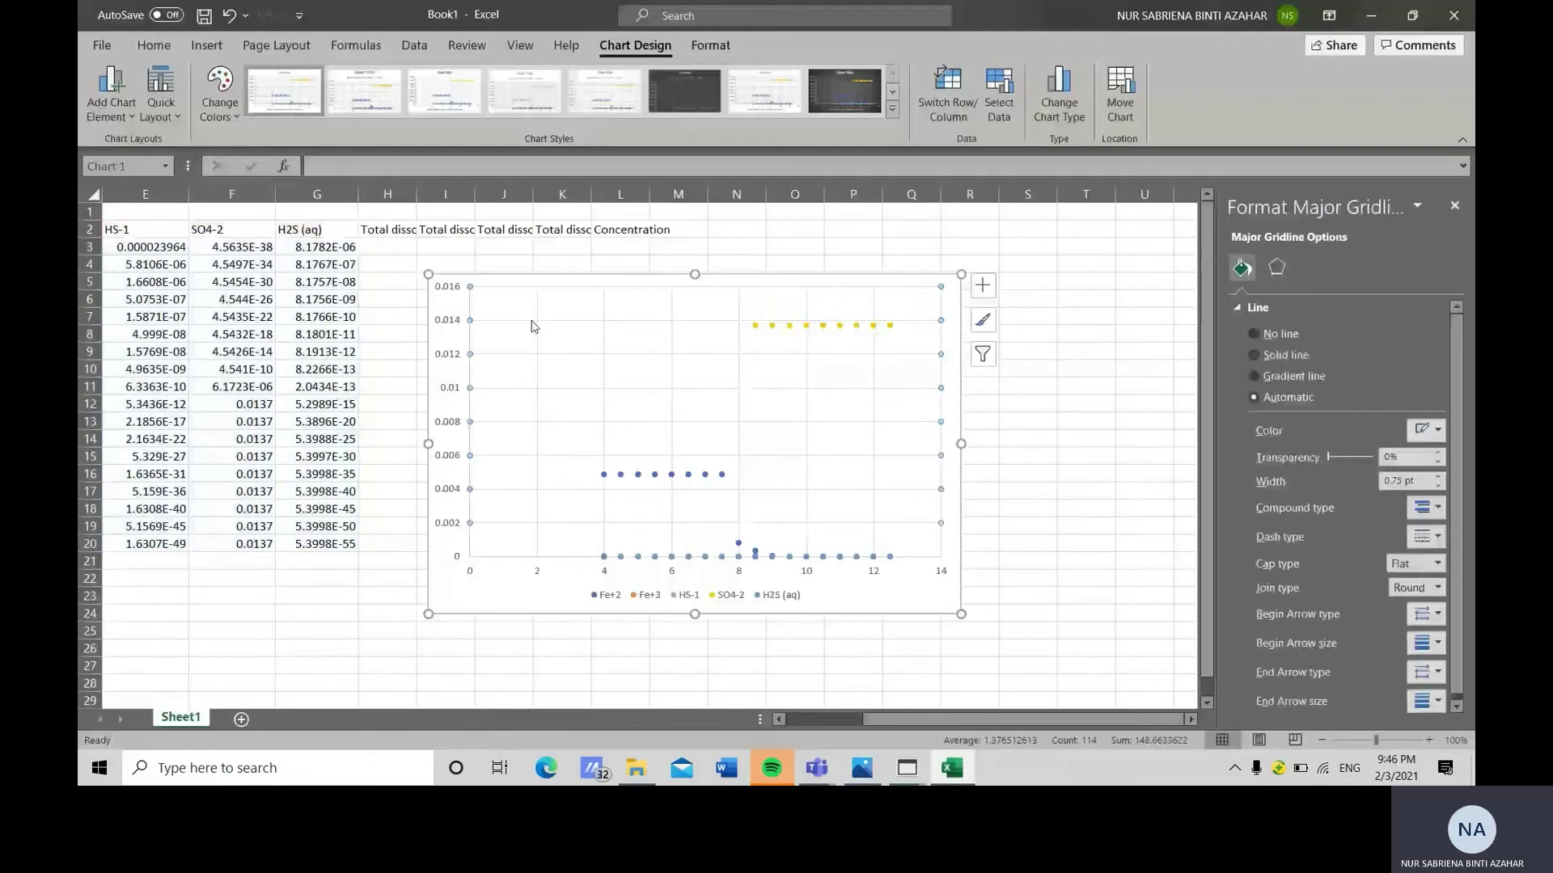
key("Escape")
left_click(535, 318)
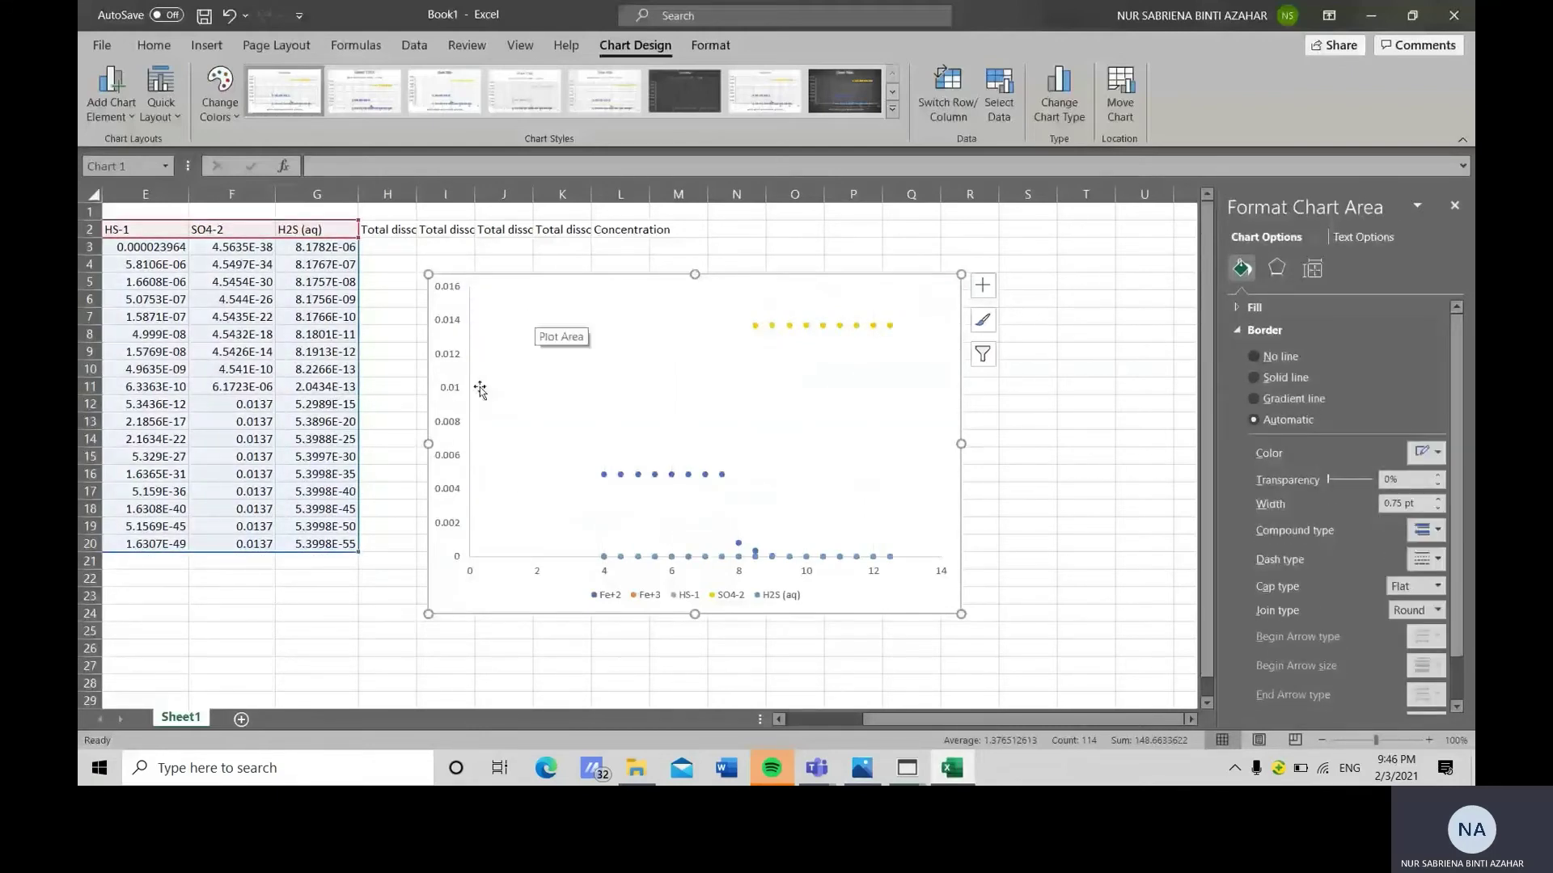
Change the font colour of the vertical and horizontal axis labels to black.
left_click(455, 325)
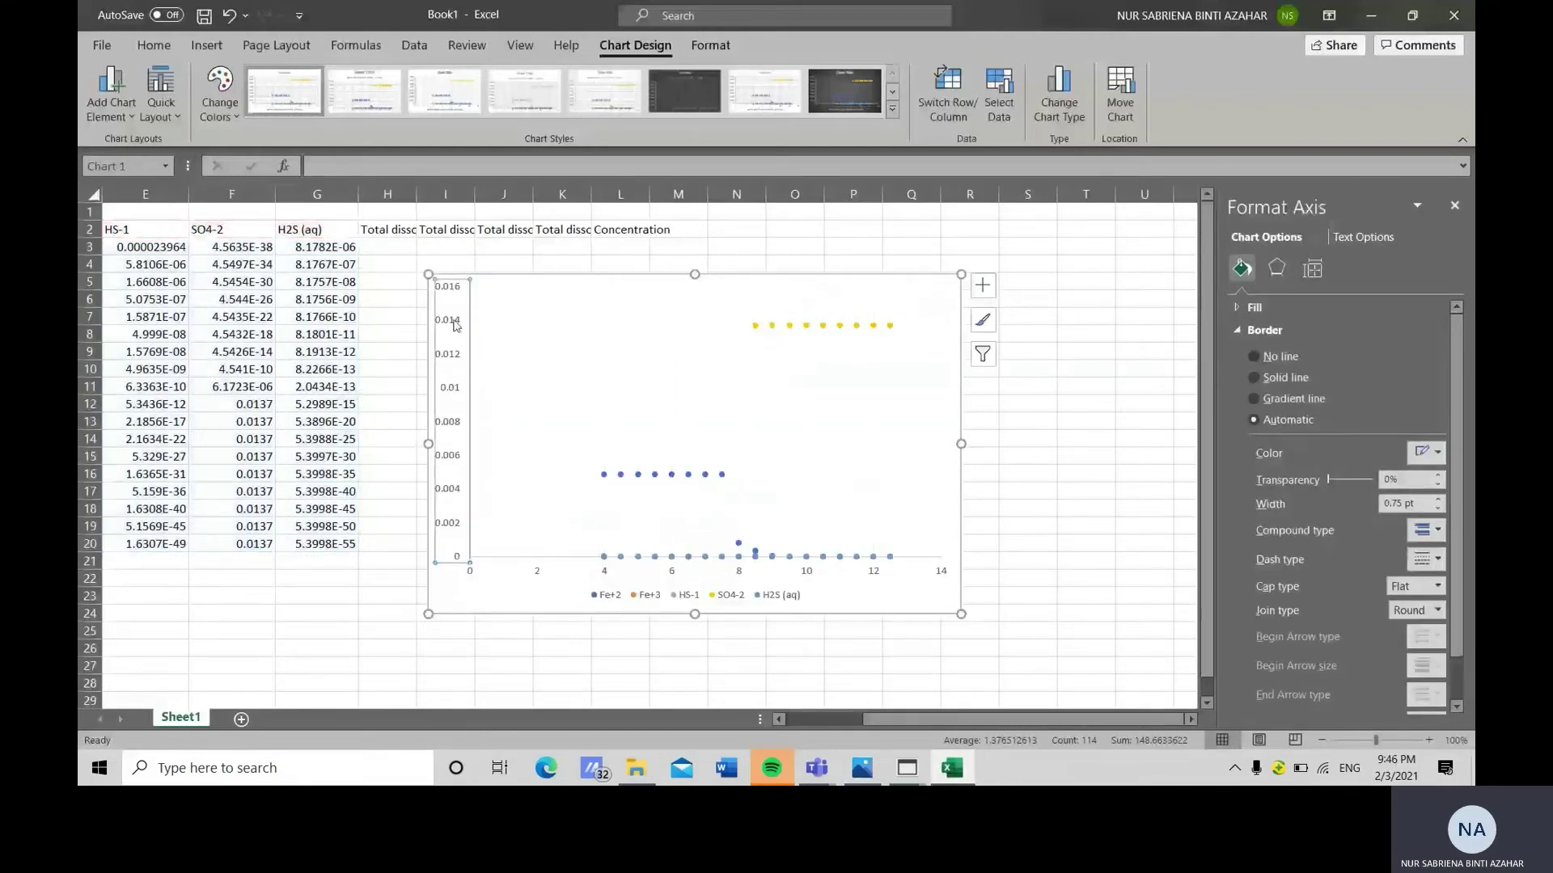
left_click(144, 47)
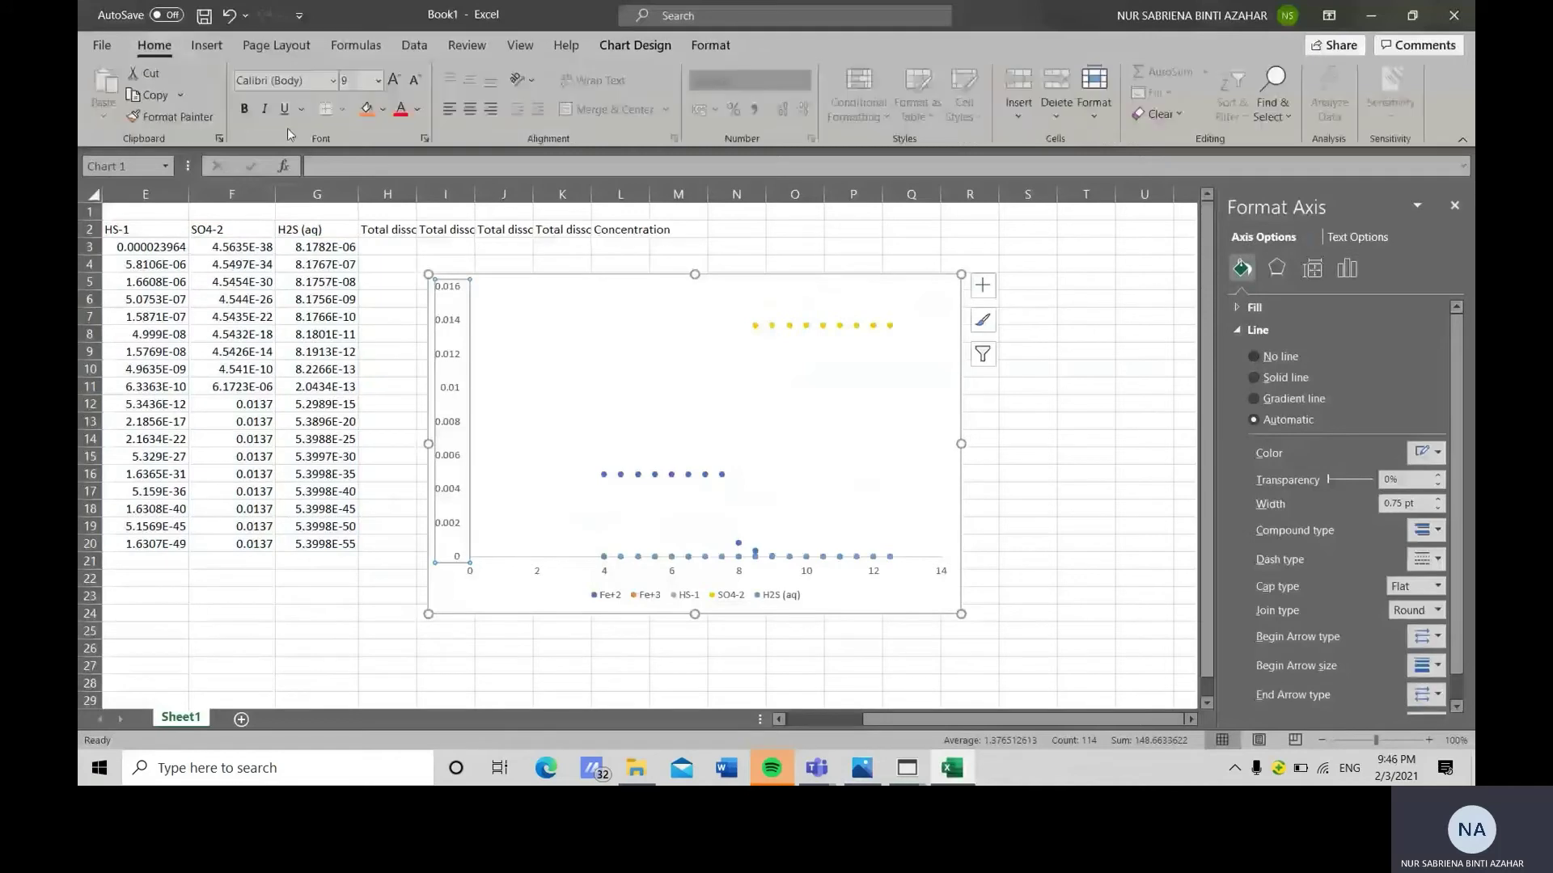
left_click(418, 111)
left_click(418, 138)
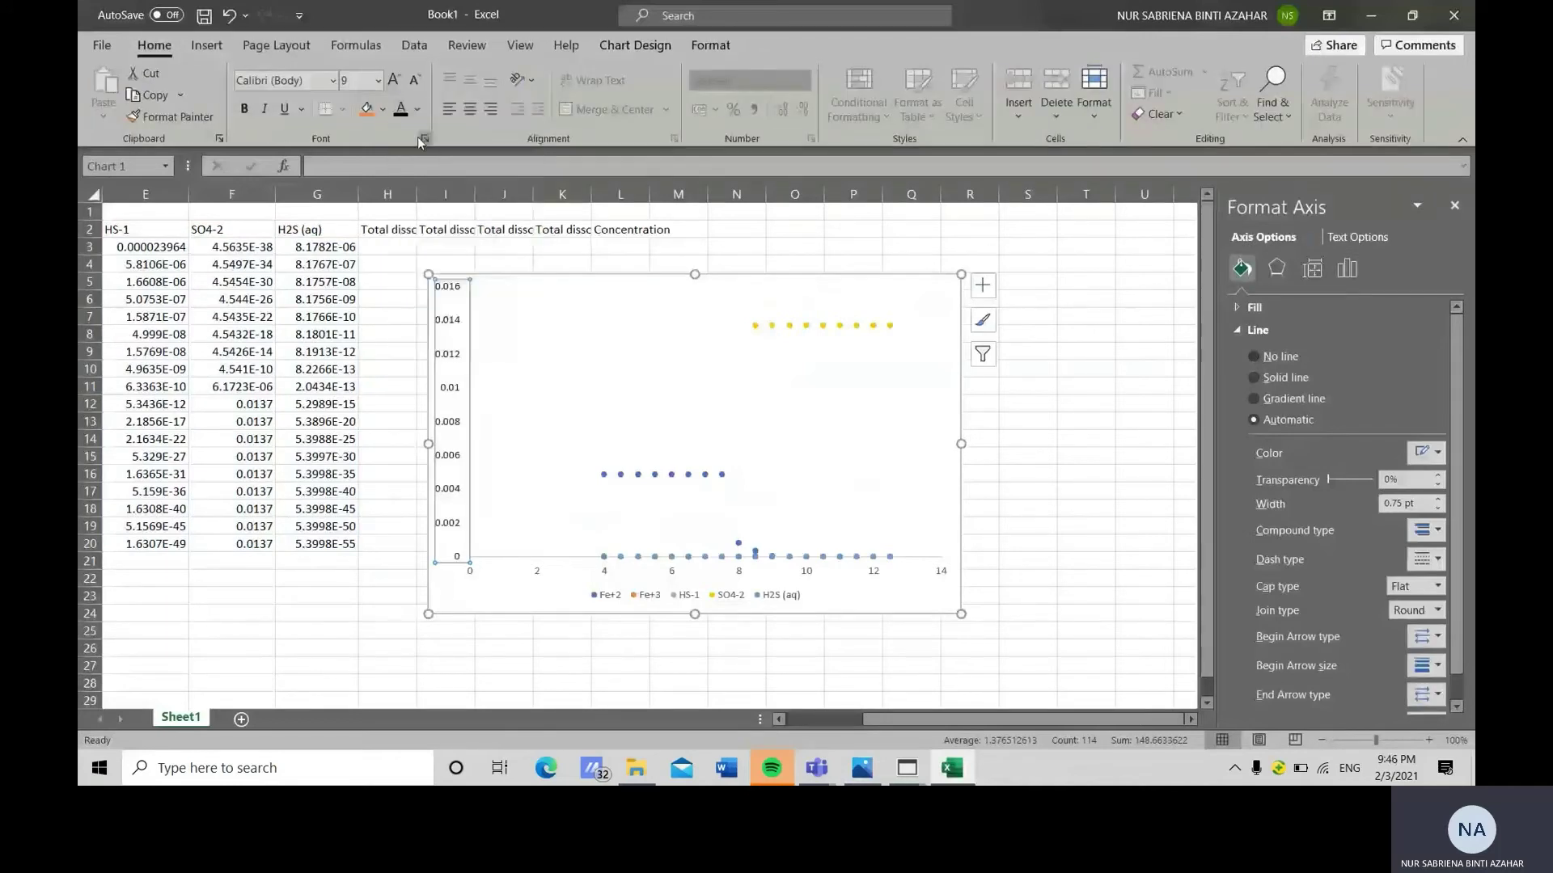
left_click(608, 571)
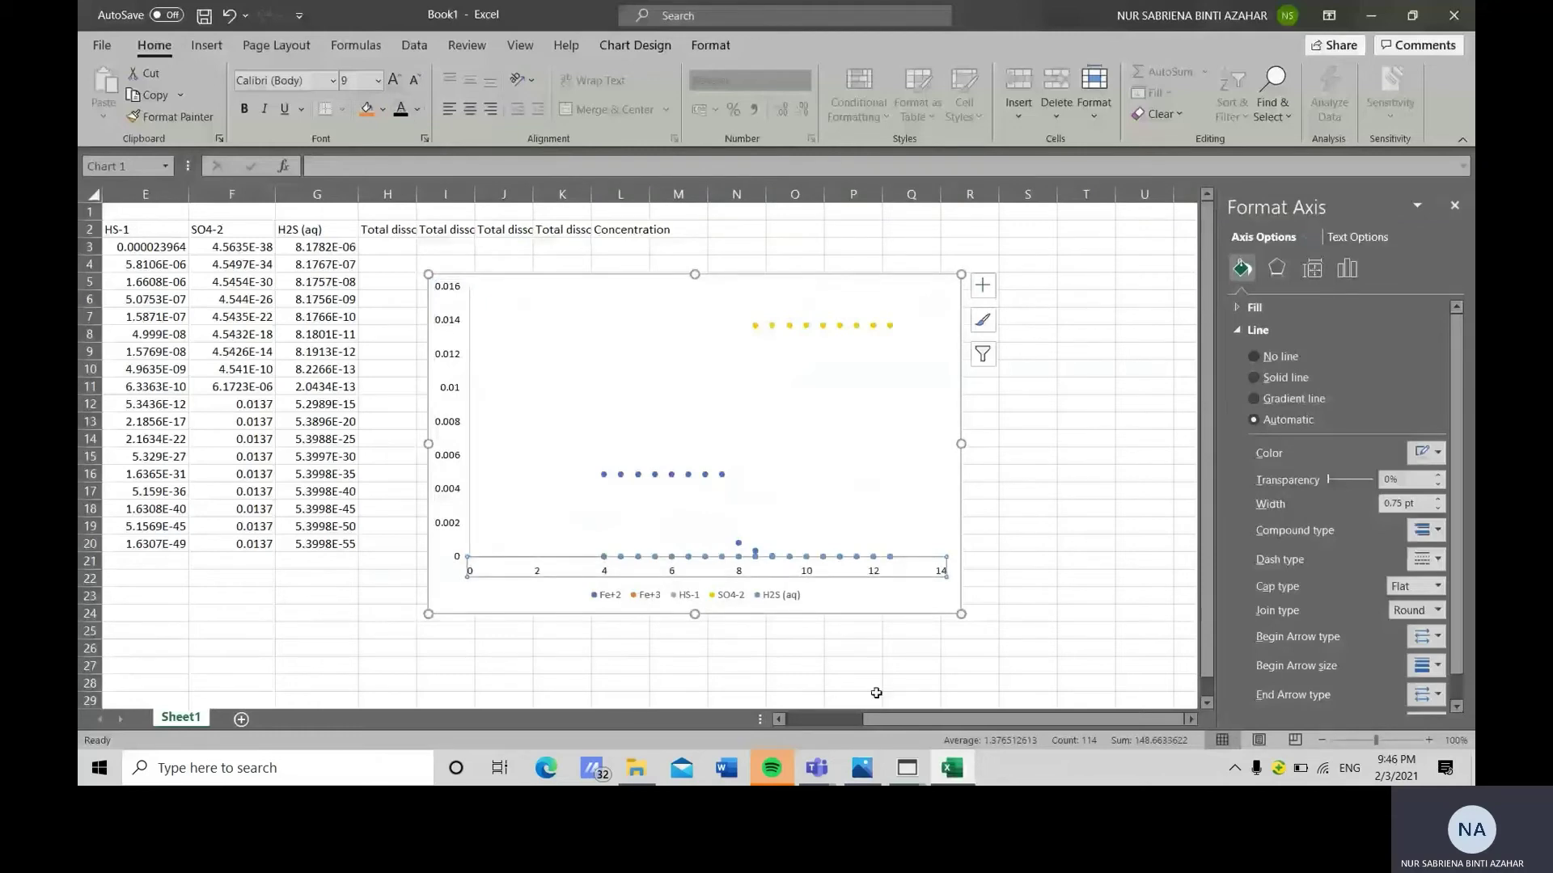
left_click(848, 612)
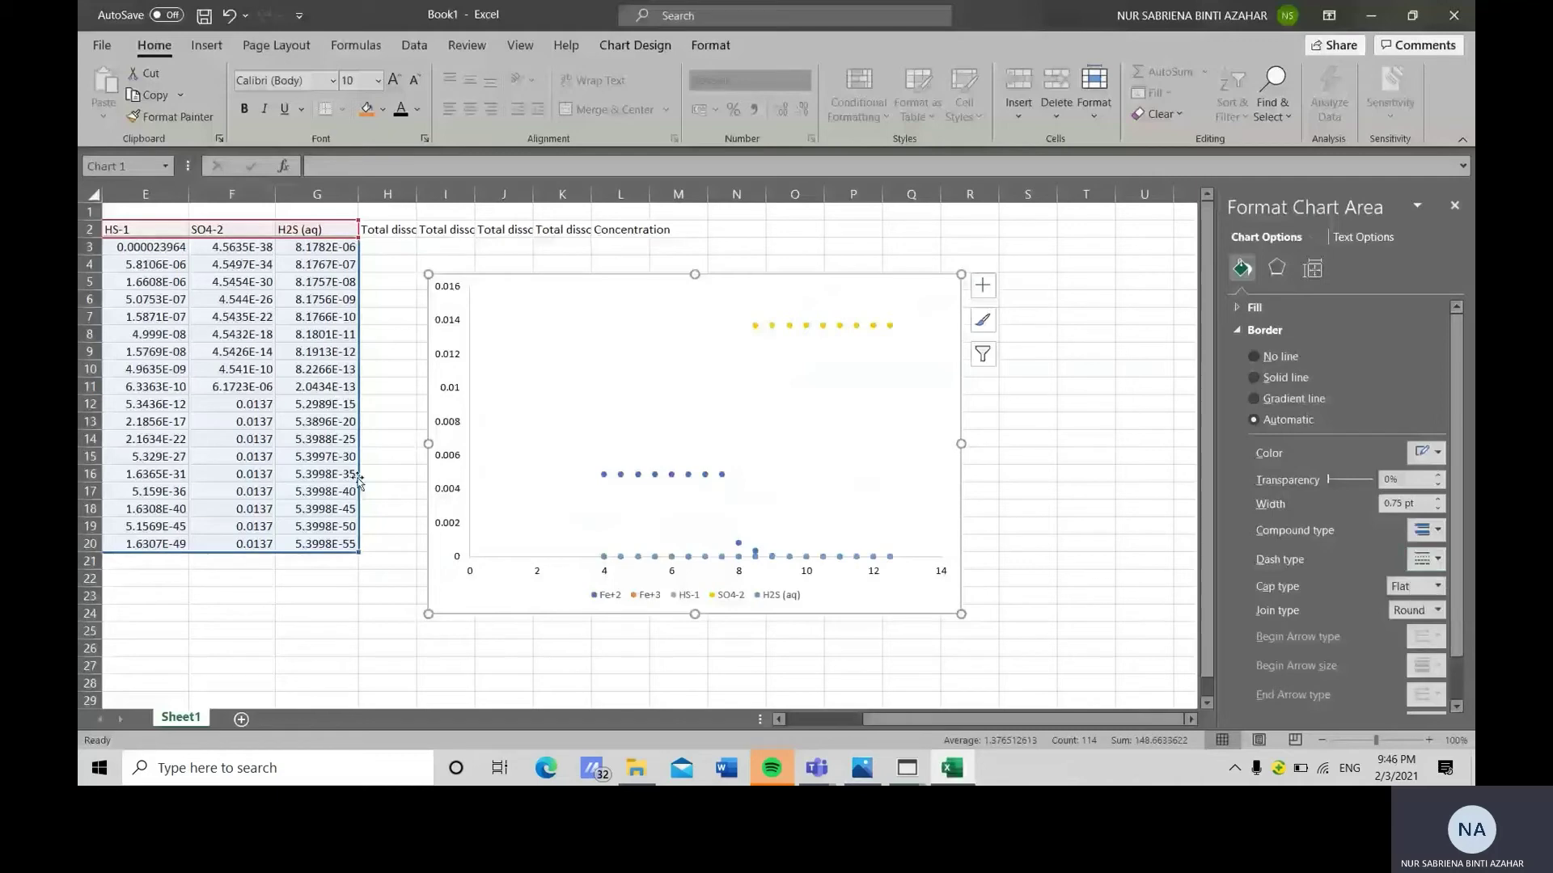
Format the vertical and horizontal axes with solid black lines.
left_click(464, 424)
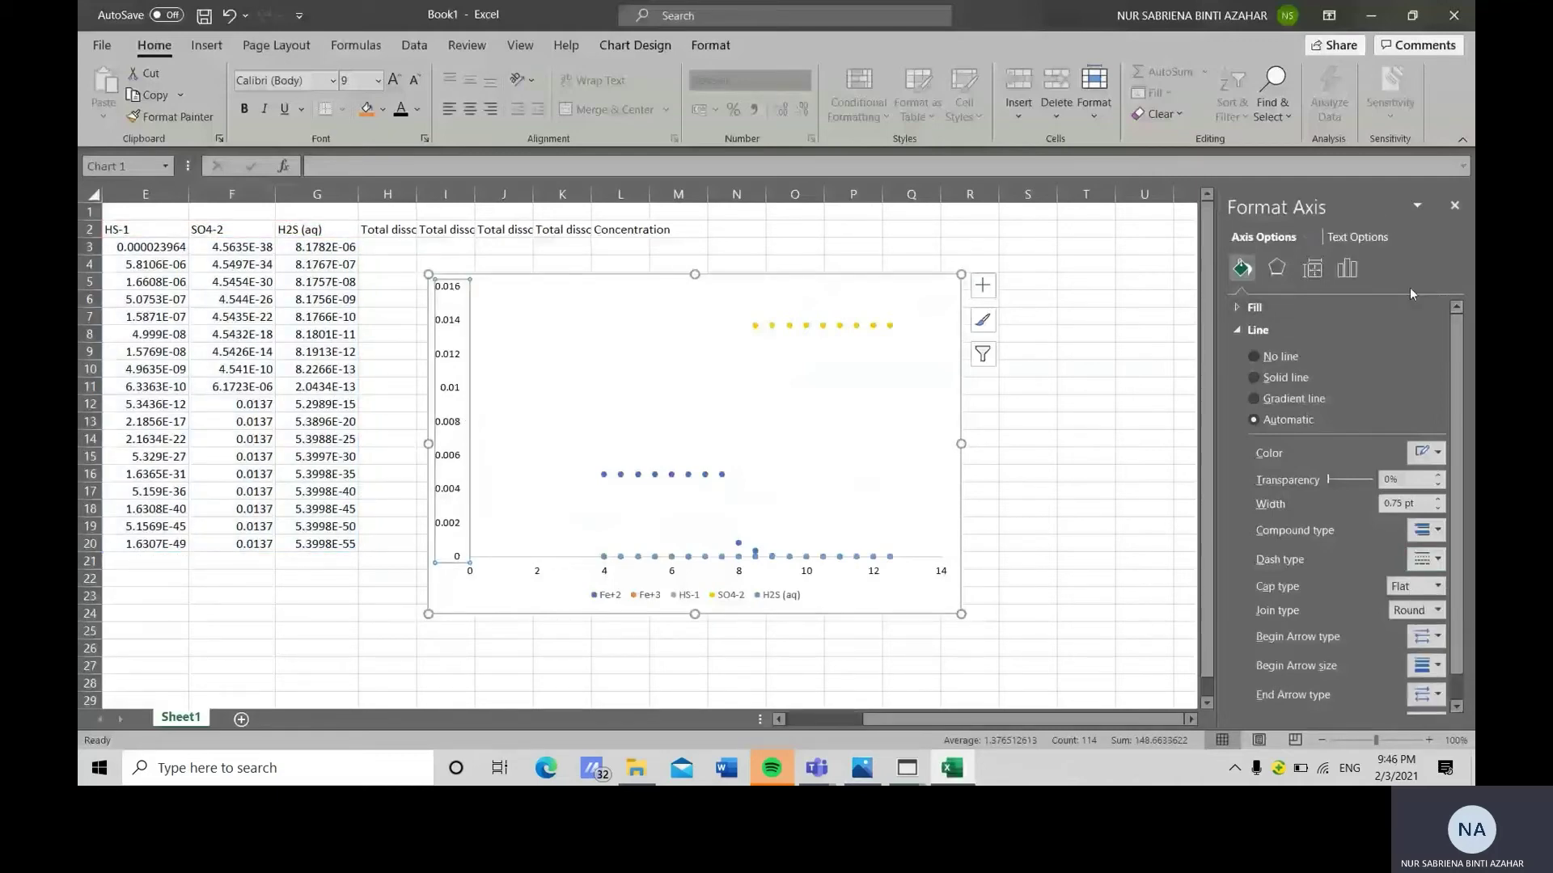
left_click(1285, 378)
left_click(943, 557)
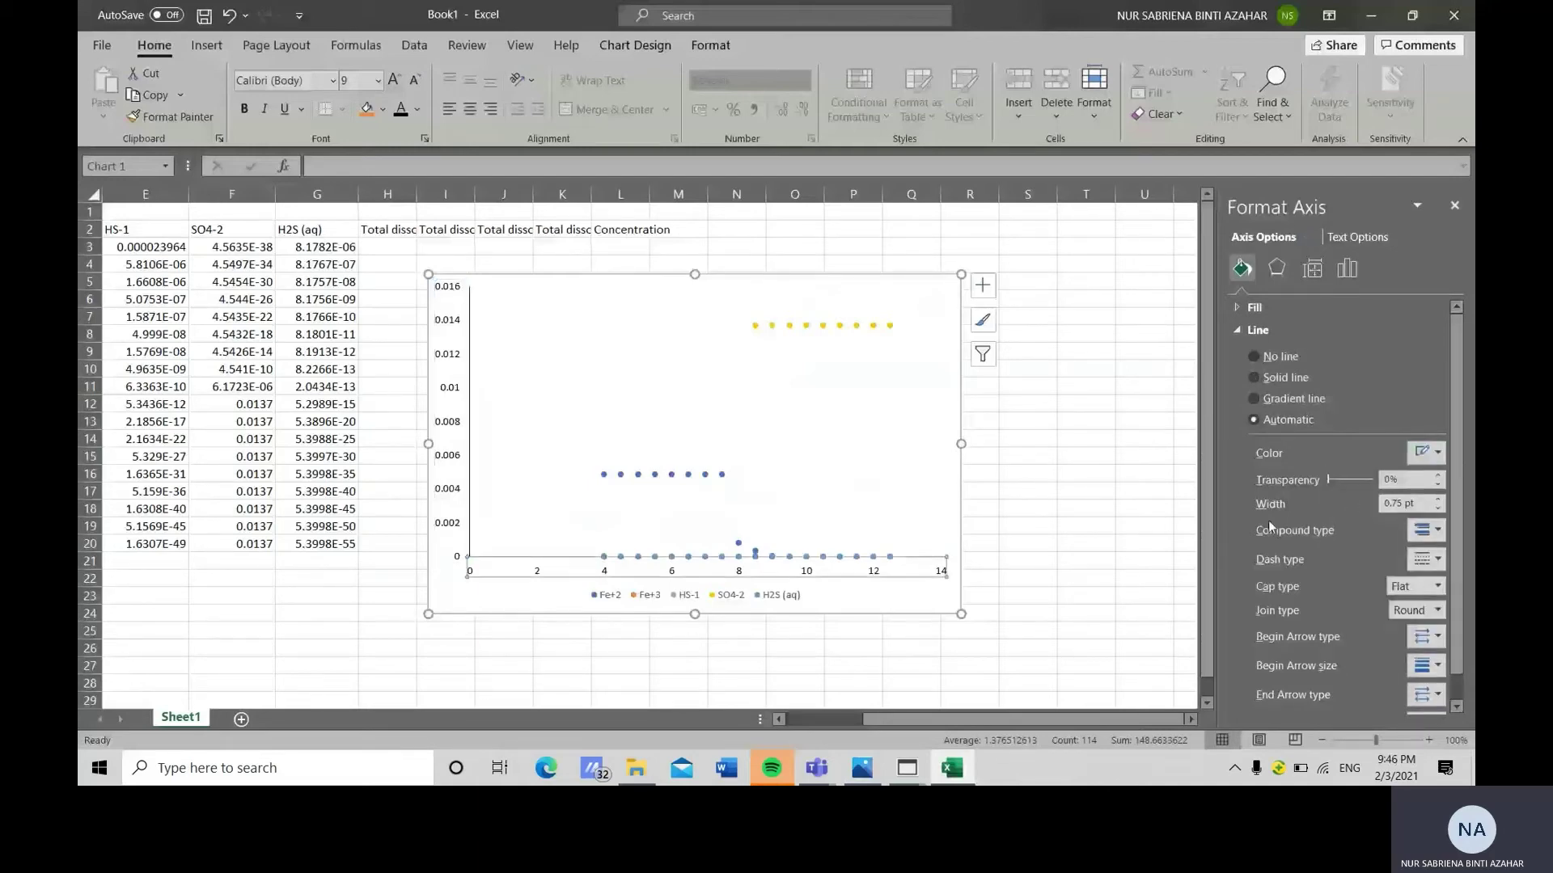
left_click(1437, 458)
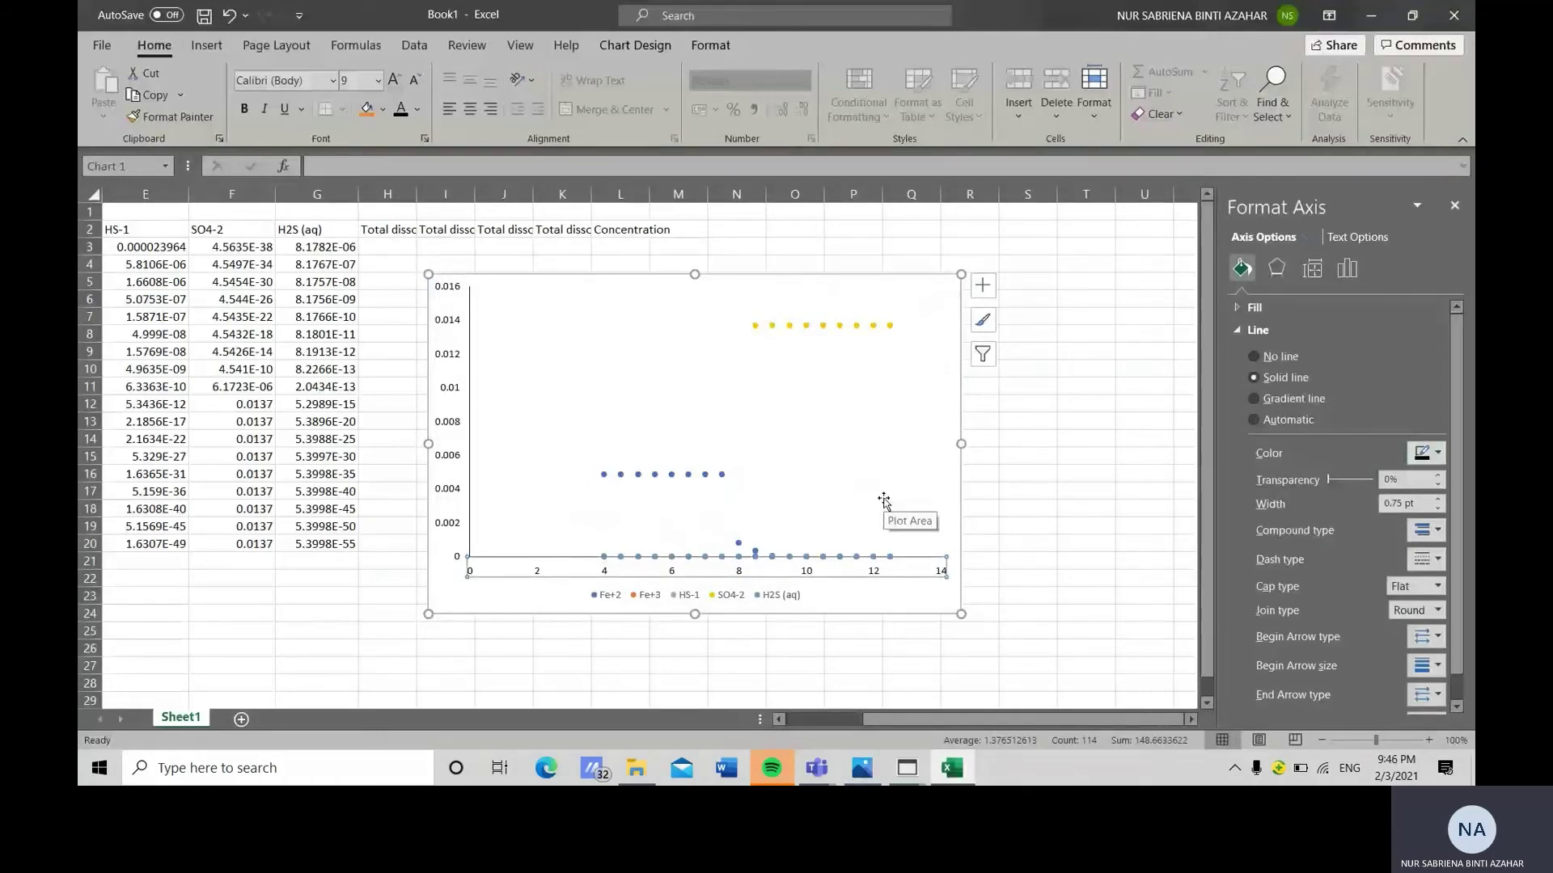
Add axis titles to the chart and set the vertical axis title to "Concentration [mol/L]".
left_click(992, 289)
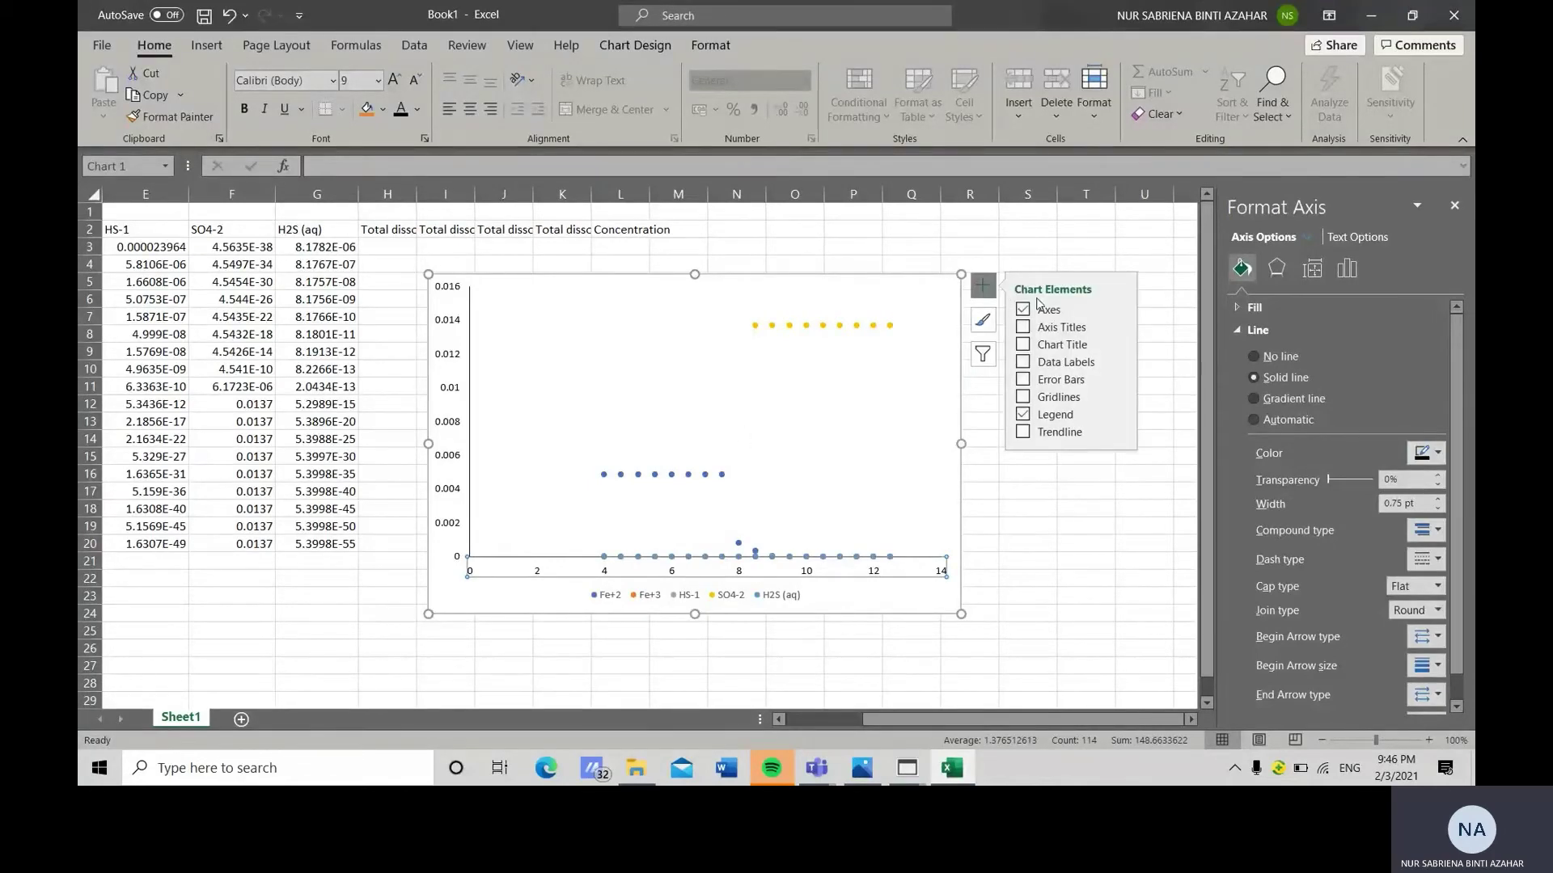
left_click(1022, 327)
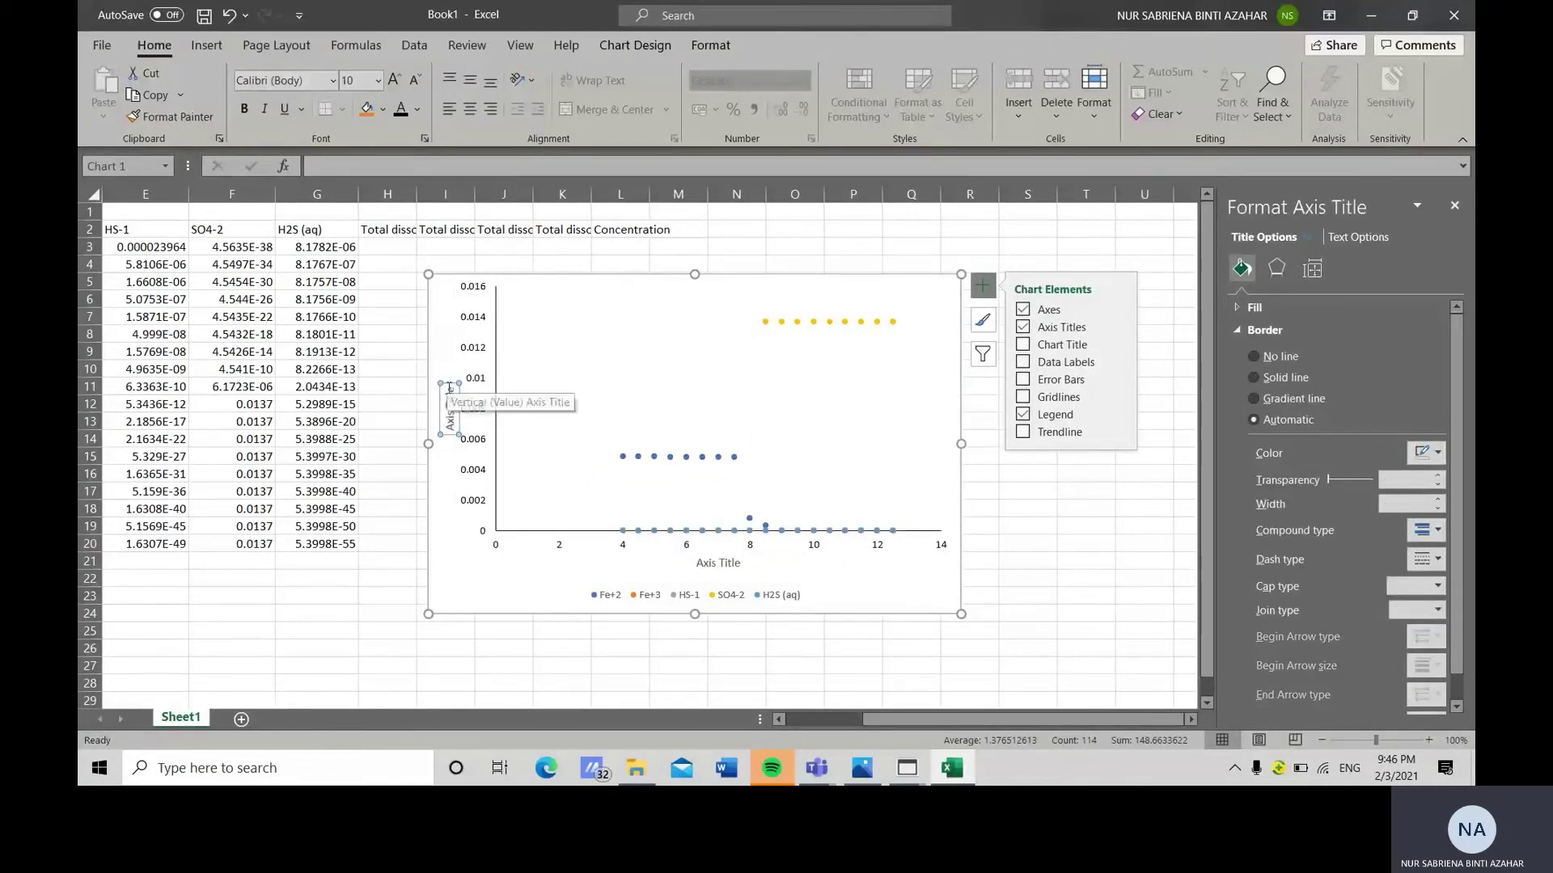
left_click_drag(449, 389, 452, 429)
type("Concent")
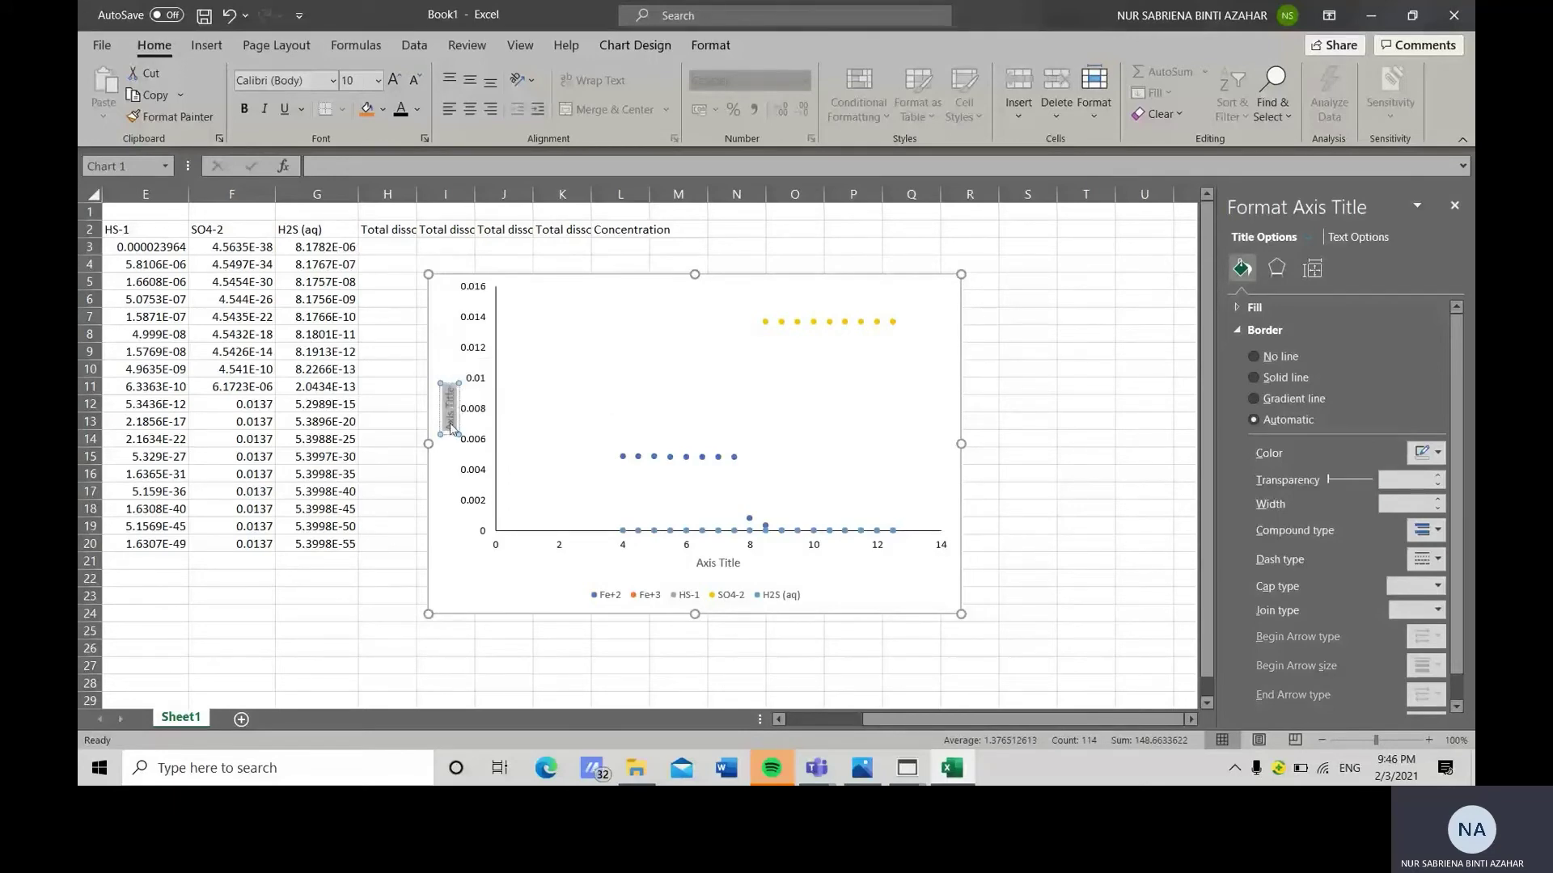
type("ratio")
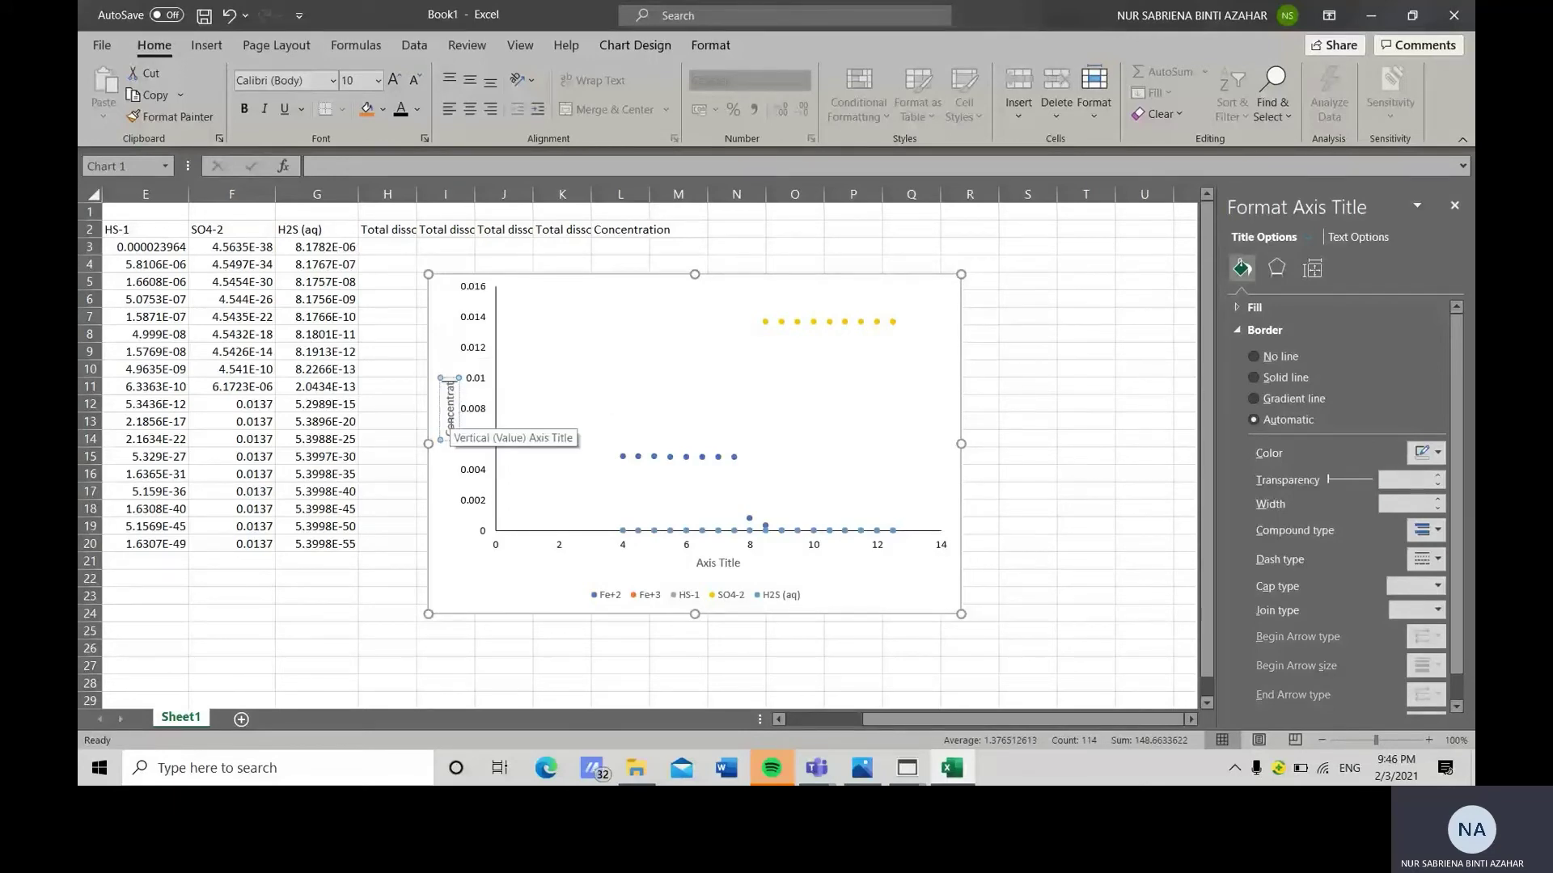
type("n (mol/L)")
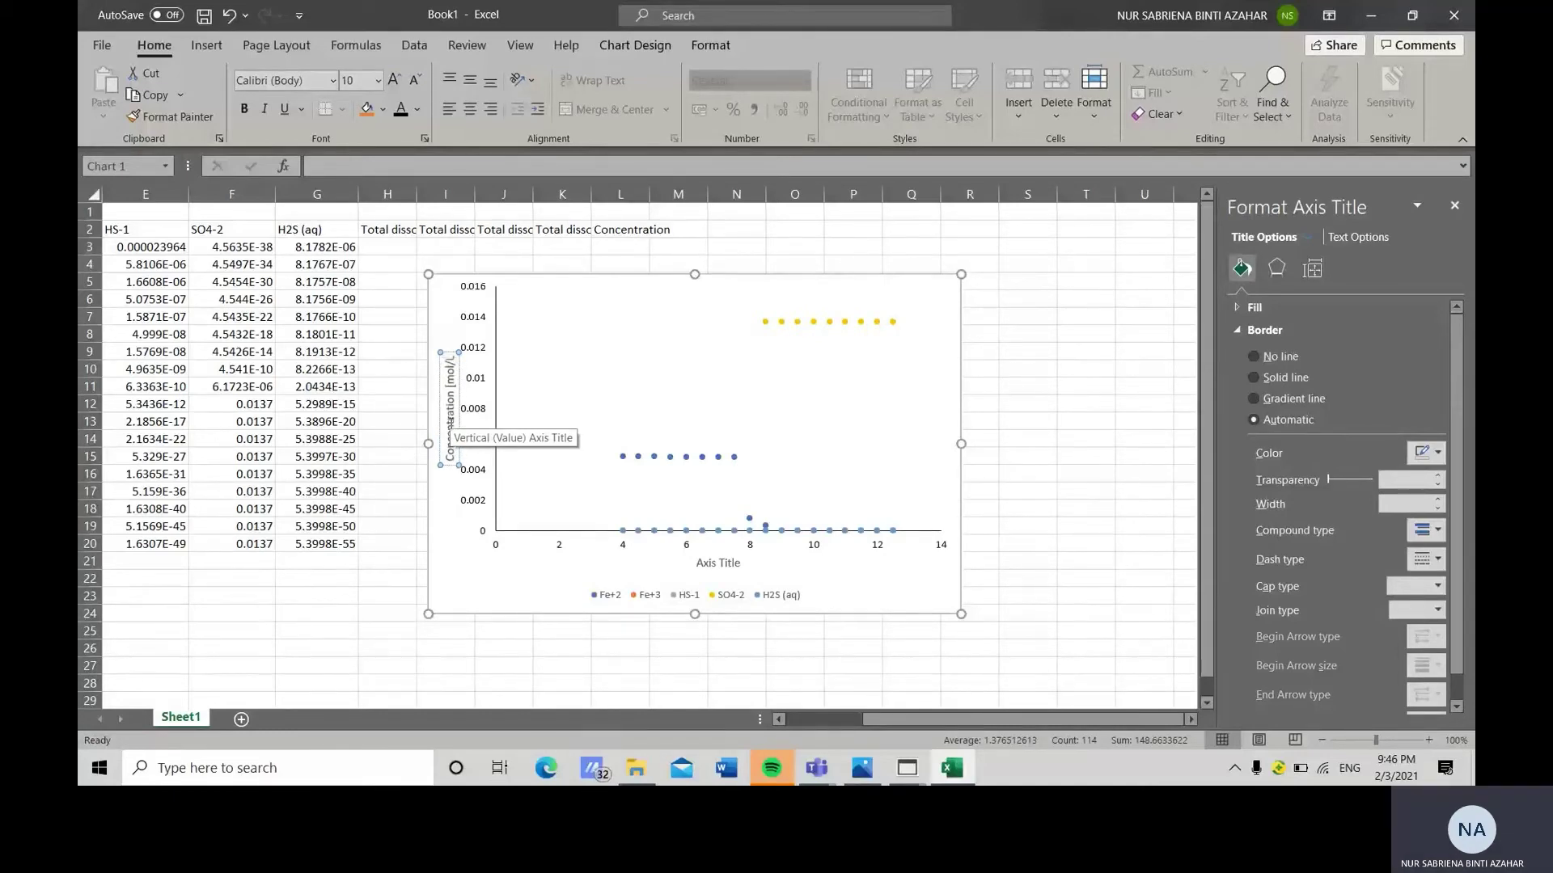
Complete the vertical axis title as "Concentration [mol/L]" and set the horizontal axis title to "pH [/]".
type("]")
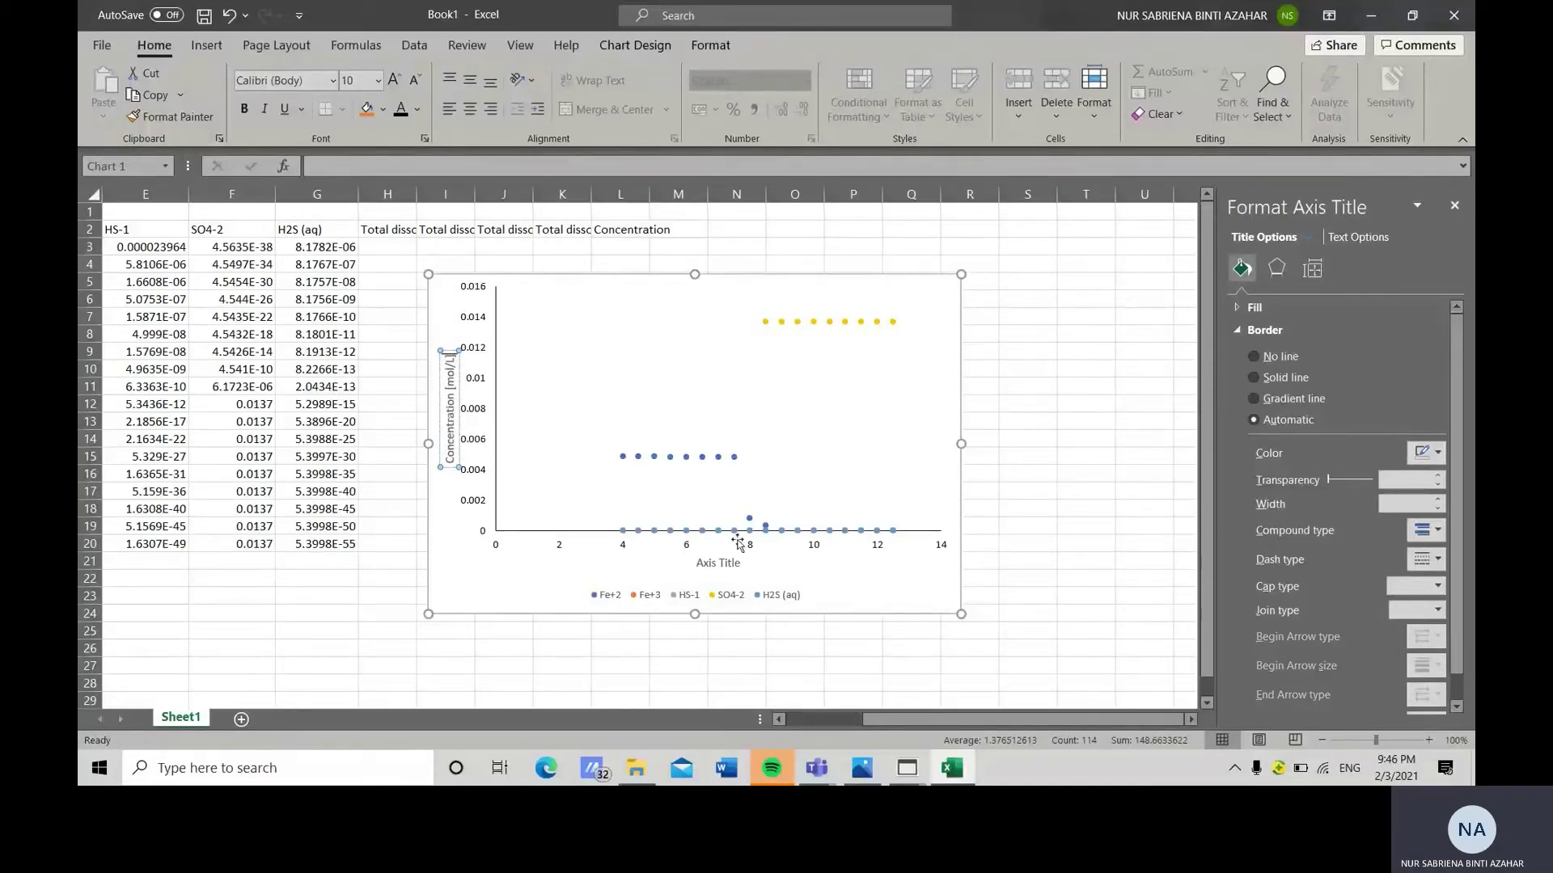
left_click(700, 562)
triple_click(700, 563)
type("p")
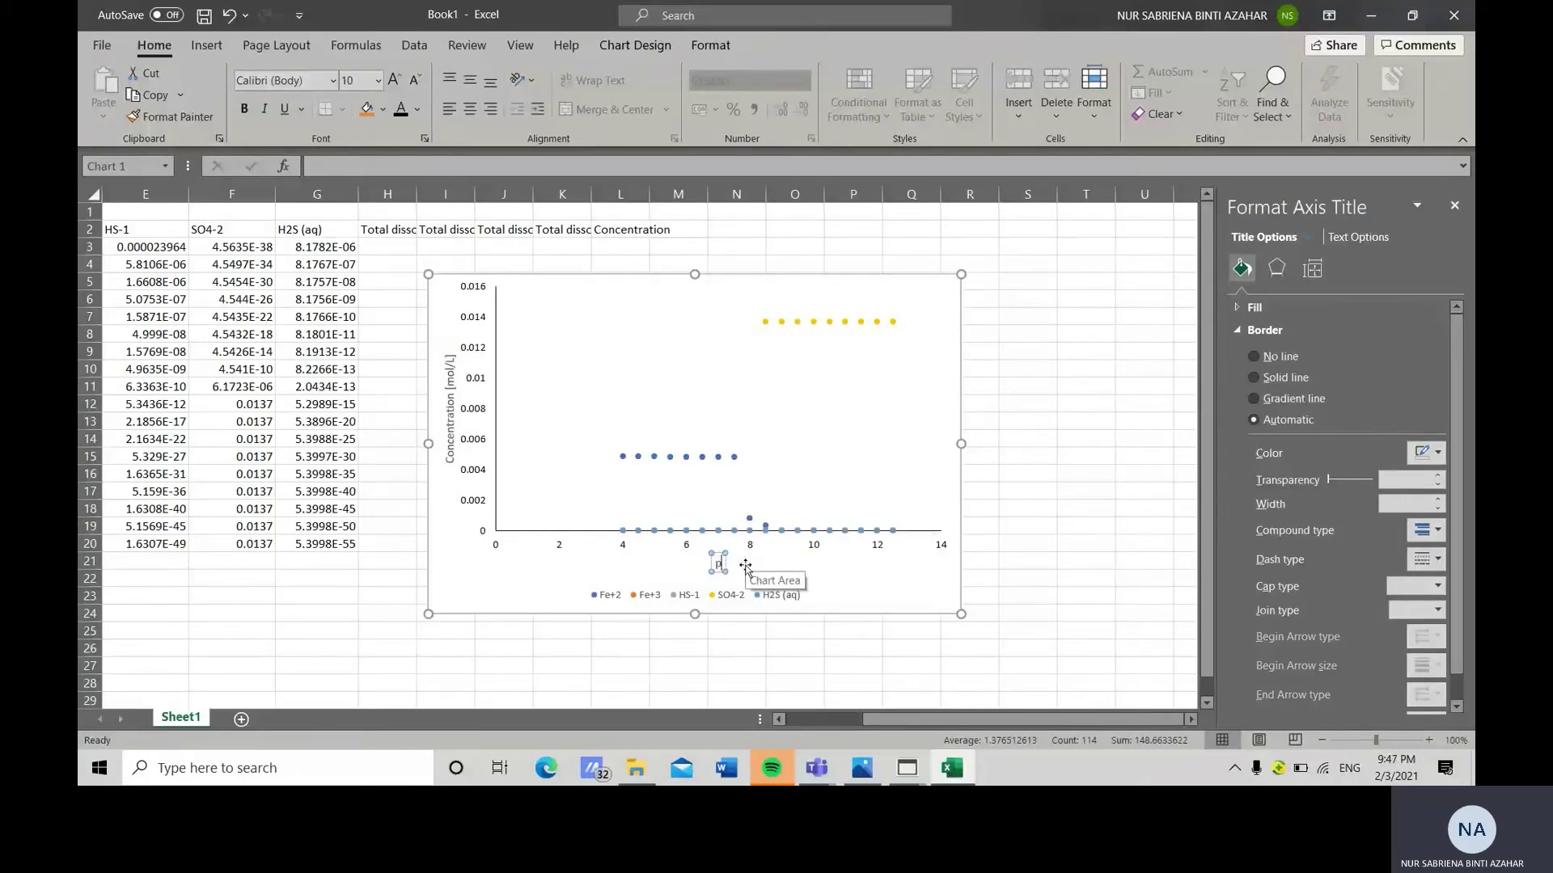
type("H [/]")
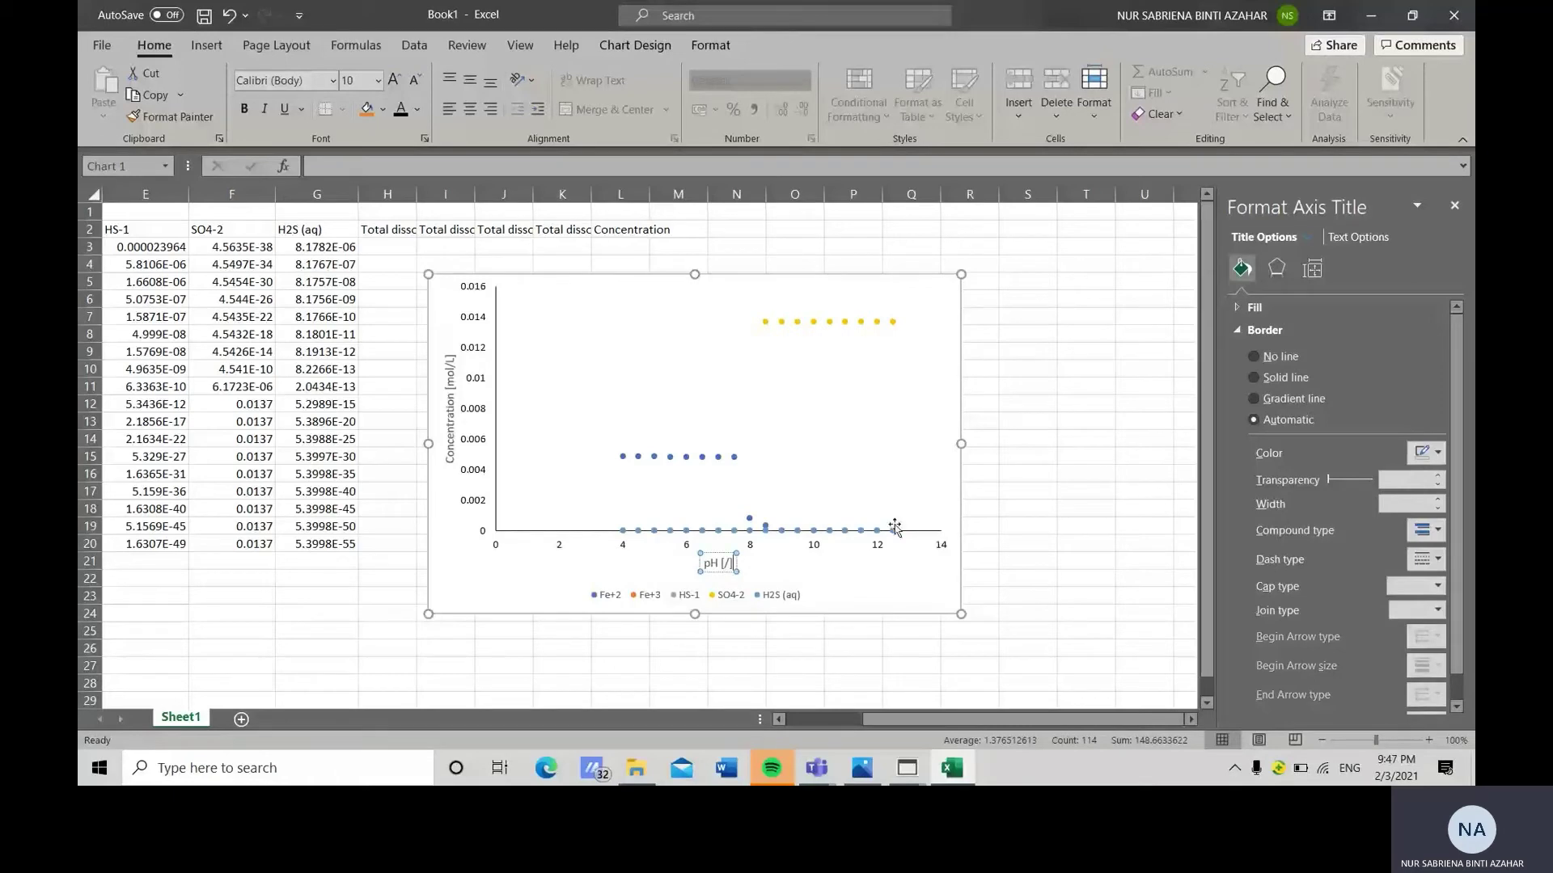
Format the H2S (aq) series markers with a solid black border and a solid black fill.
left_click(895, 527)
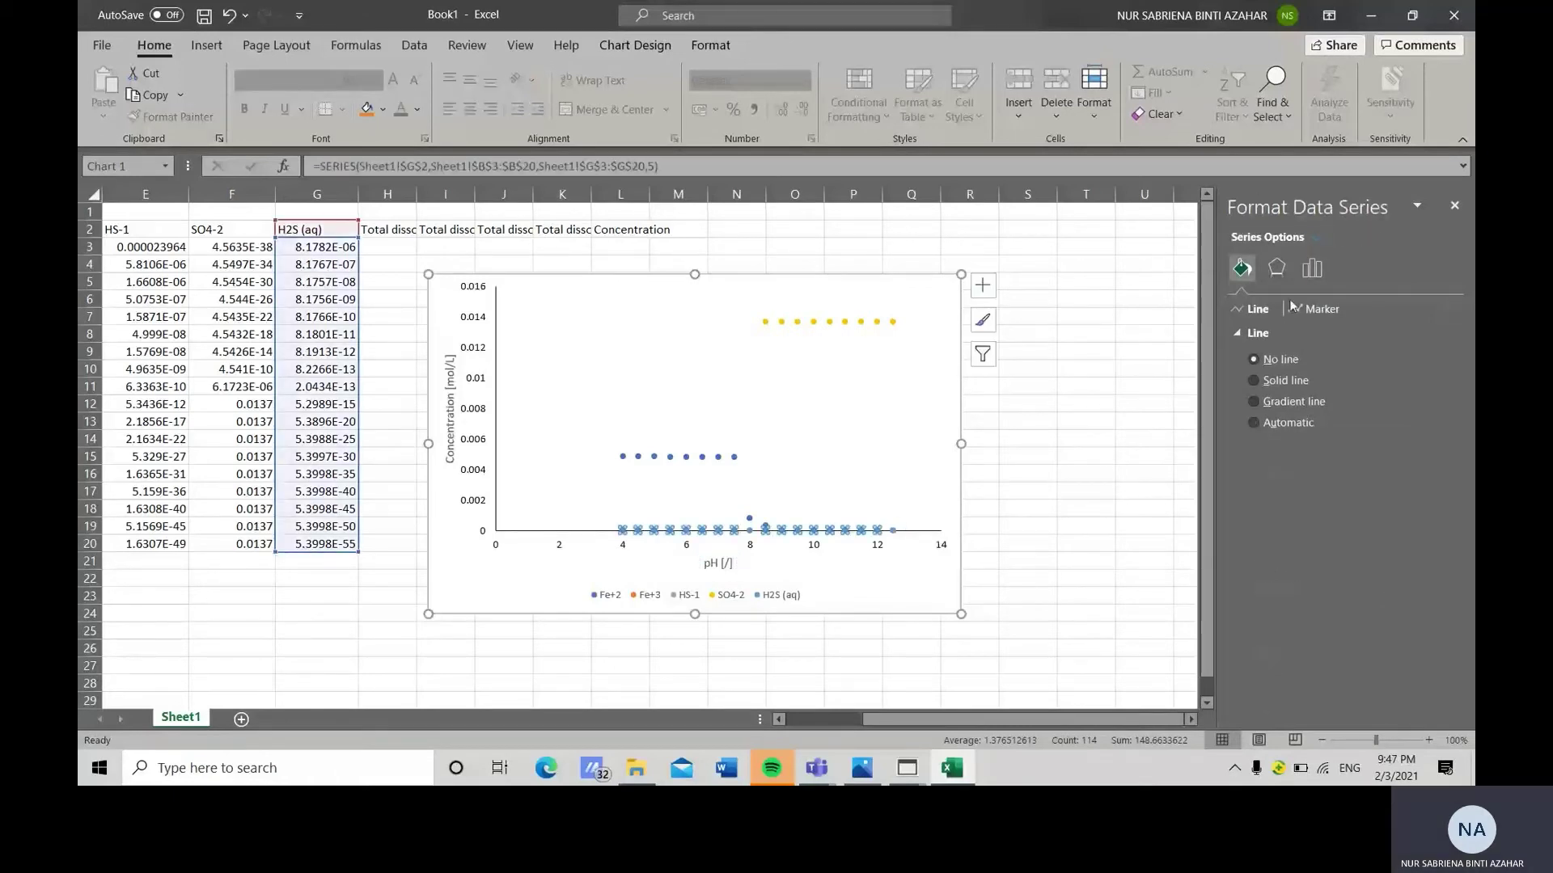
left_click(1300, 311)
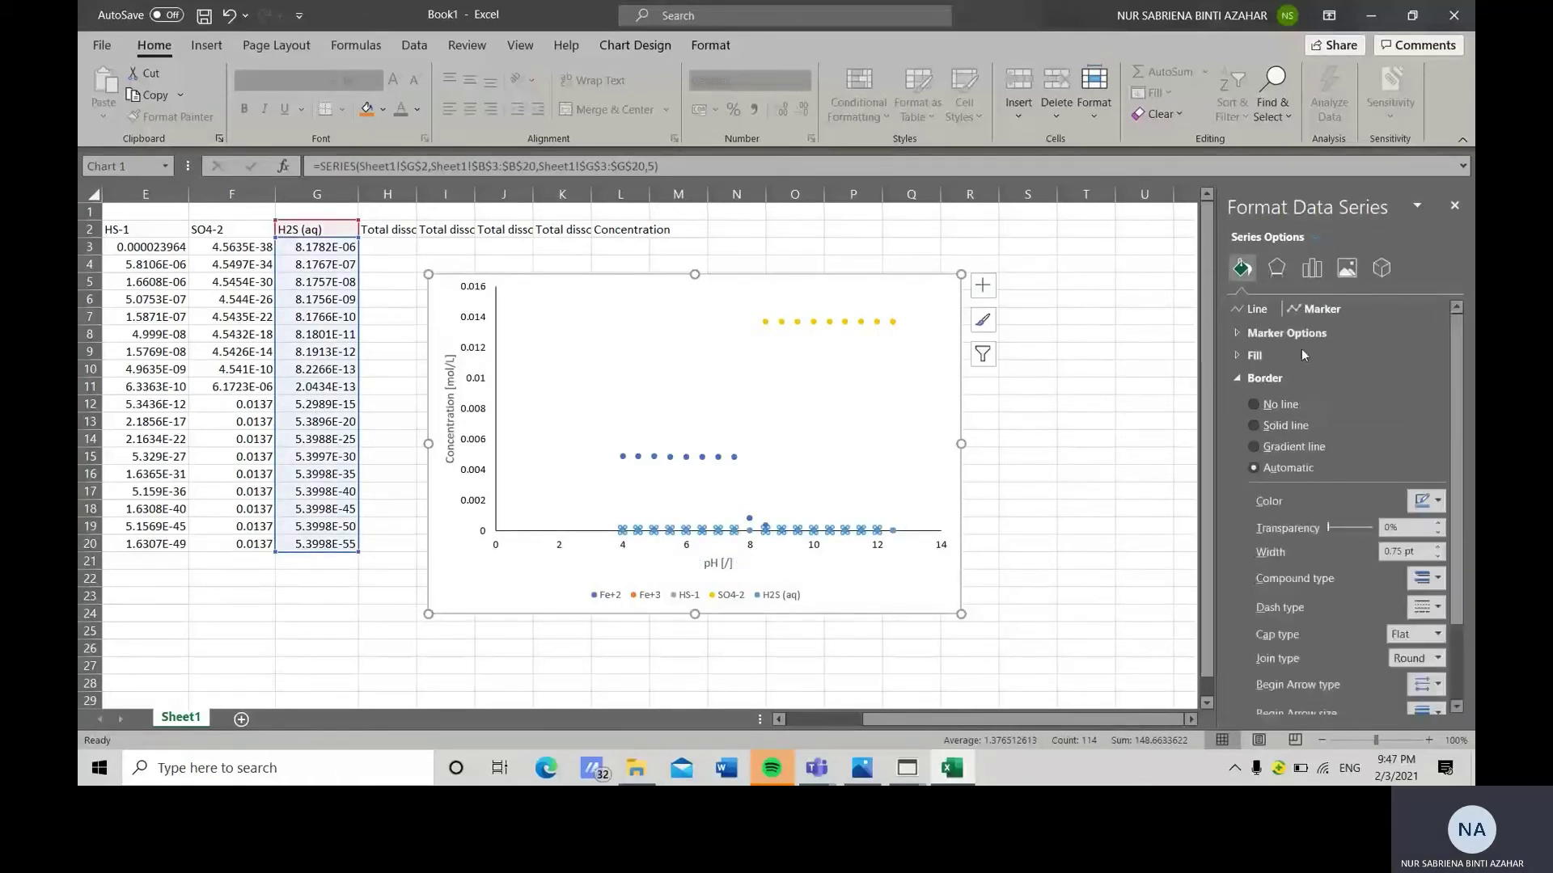
left_click(1437, 502)
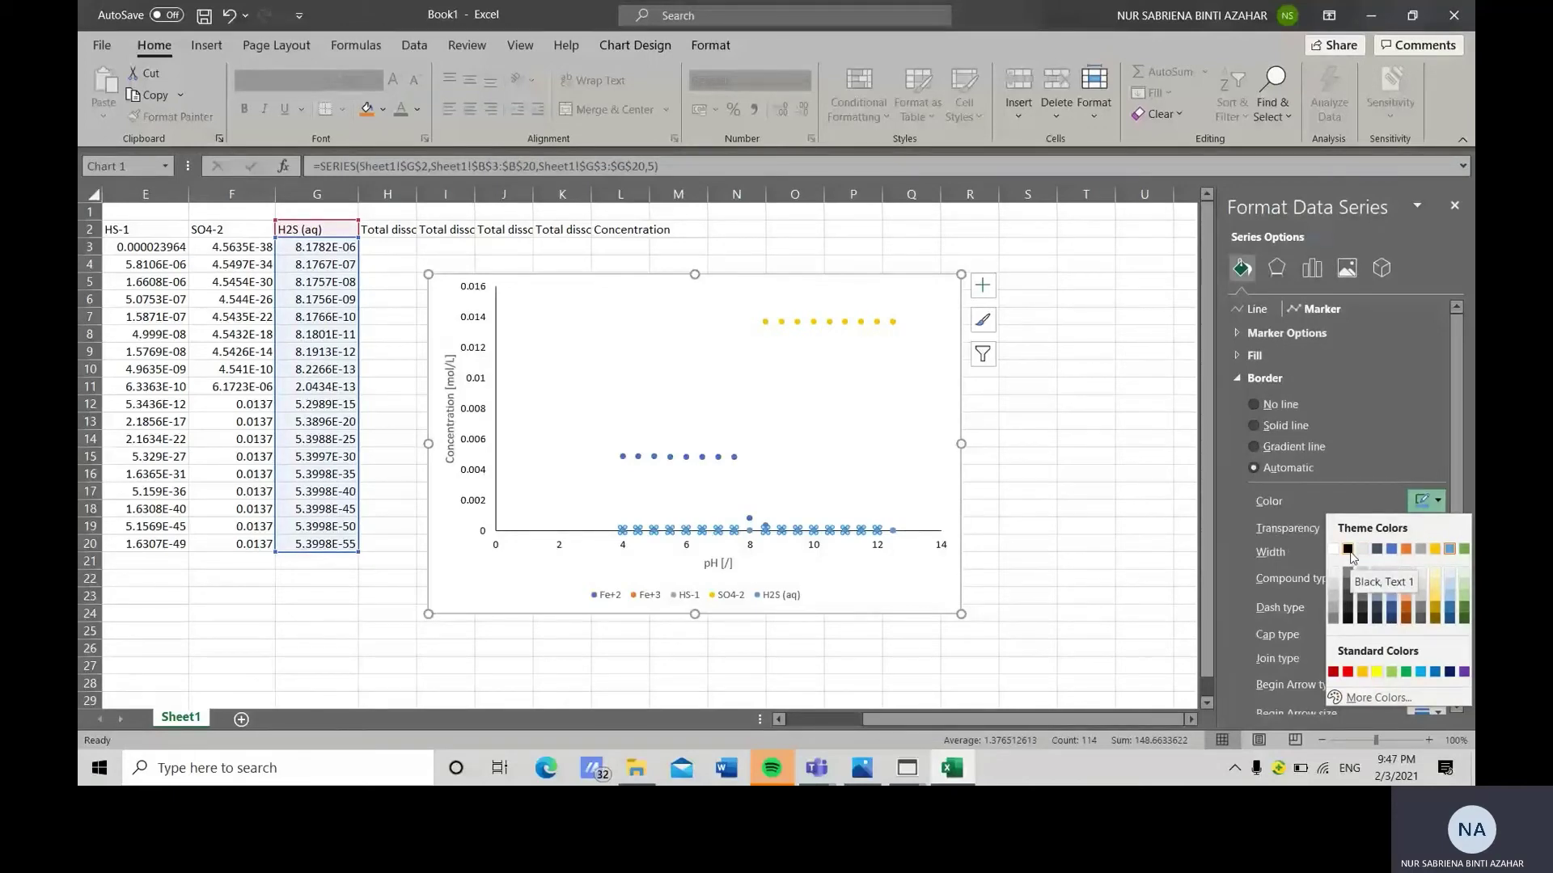
left_click(1347, 550)
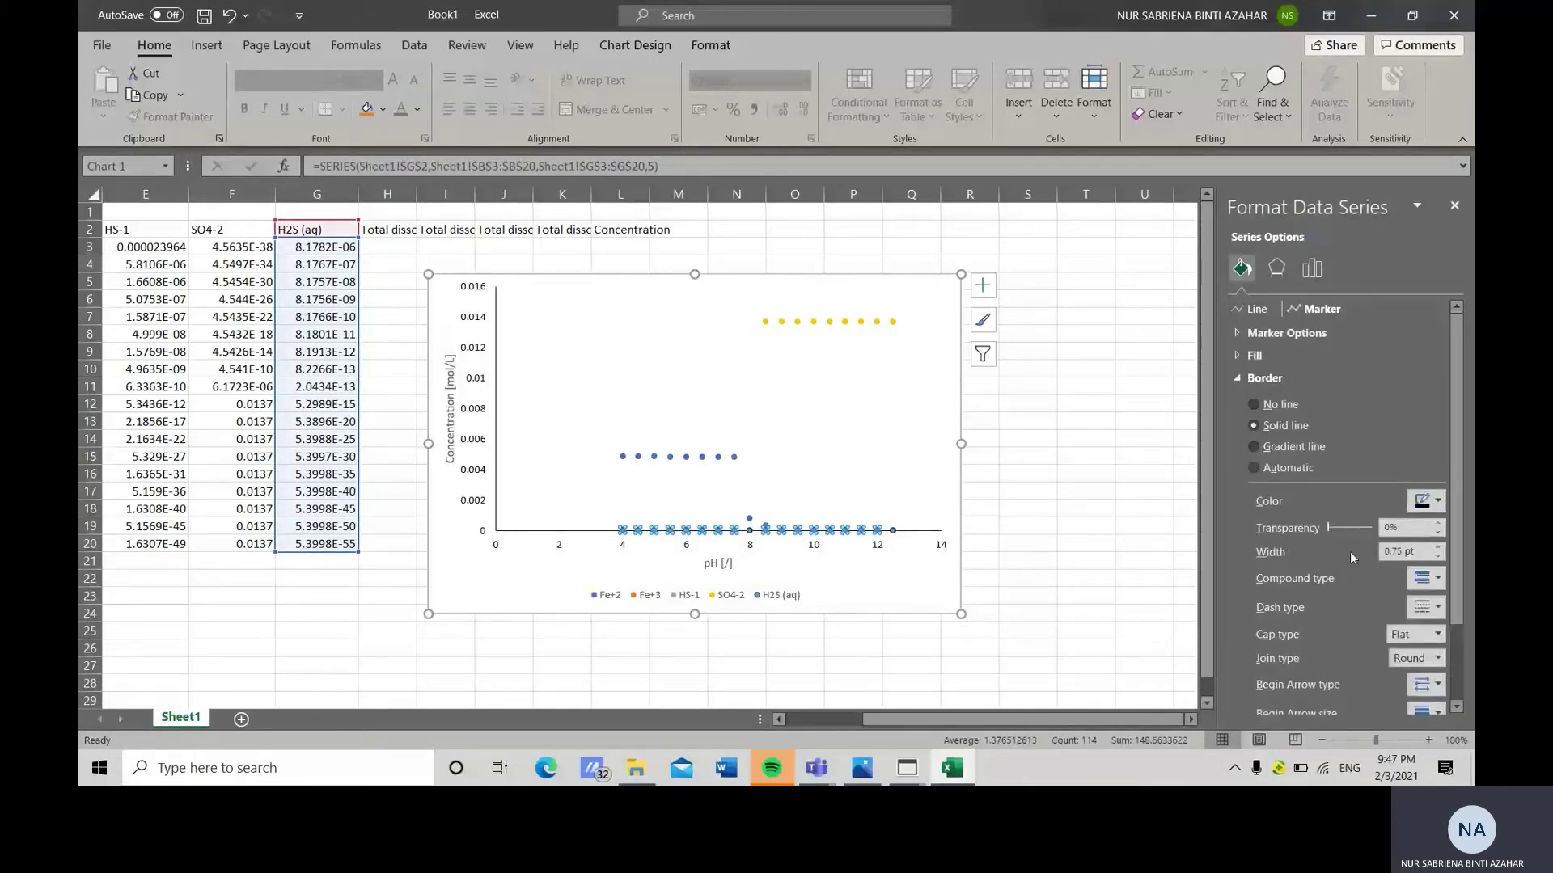
left_click(1273, 349)
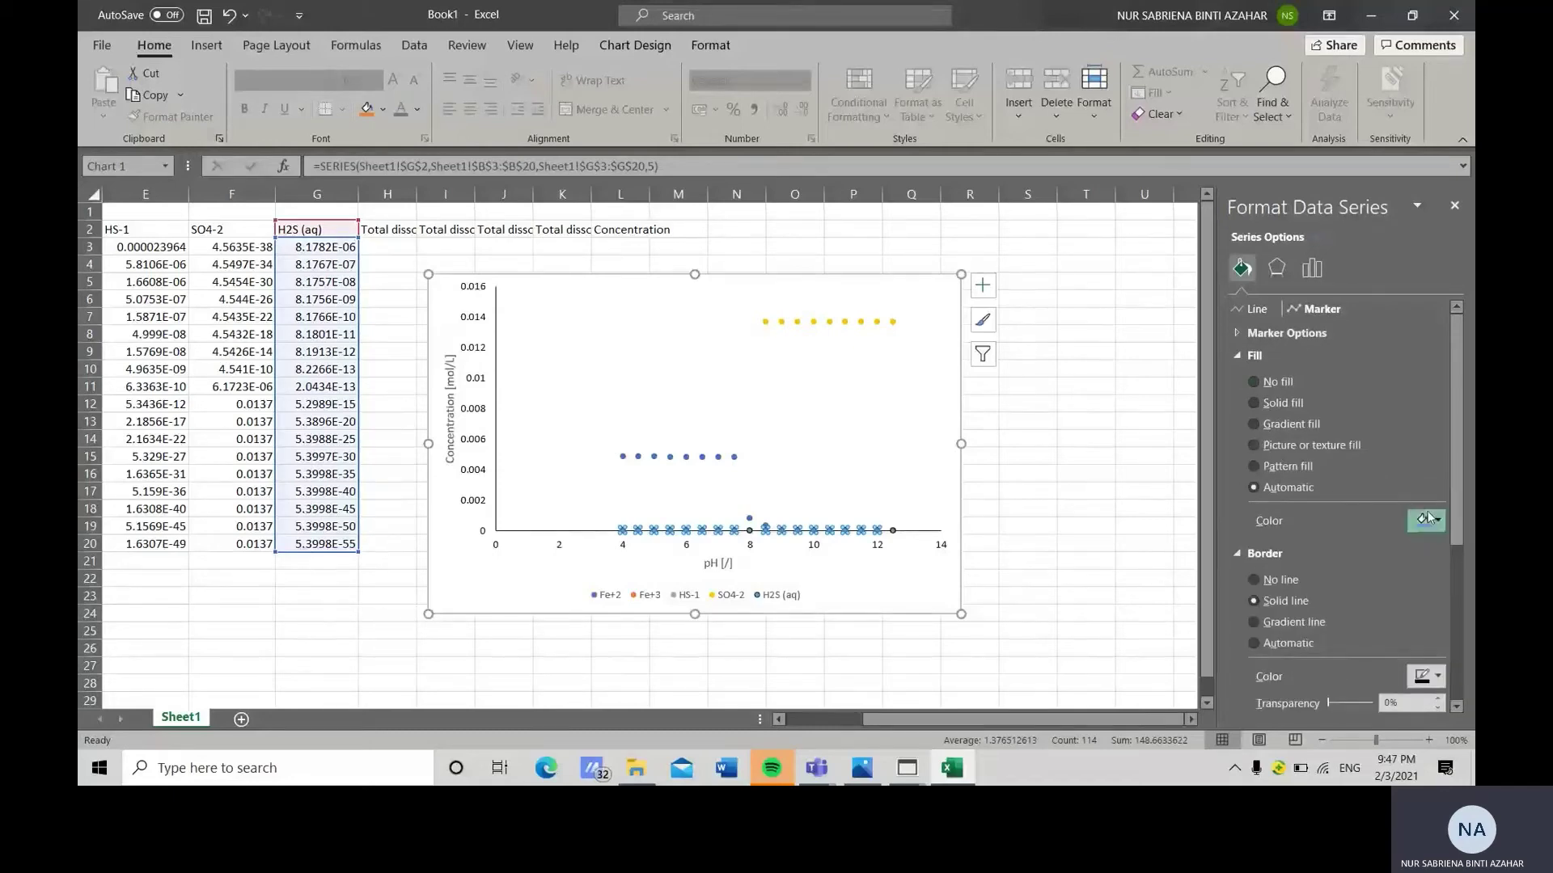
left_click(1427, 518)
left_click(1349, 570)
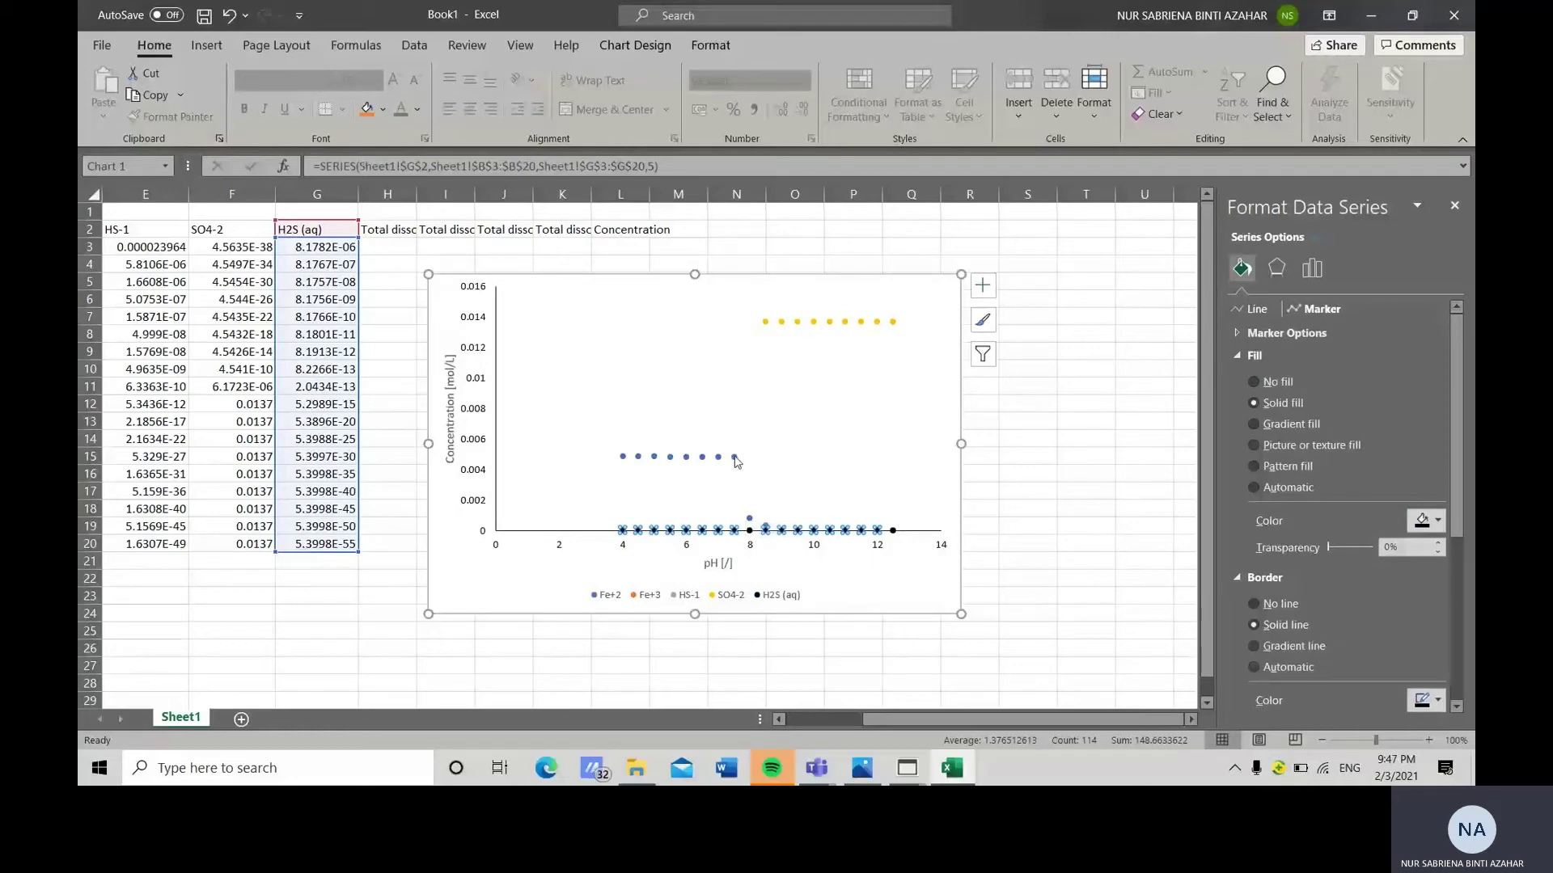
Format the SO4-2 series markers with a solid grey fill and a solid black border.
left_click(735, 459)
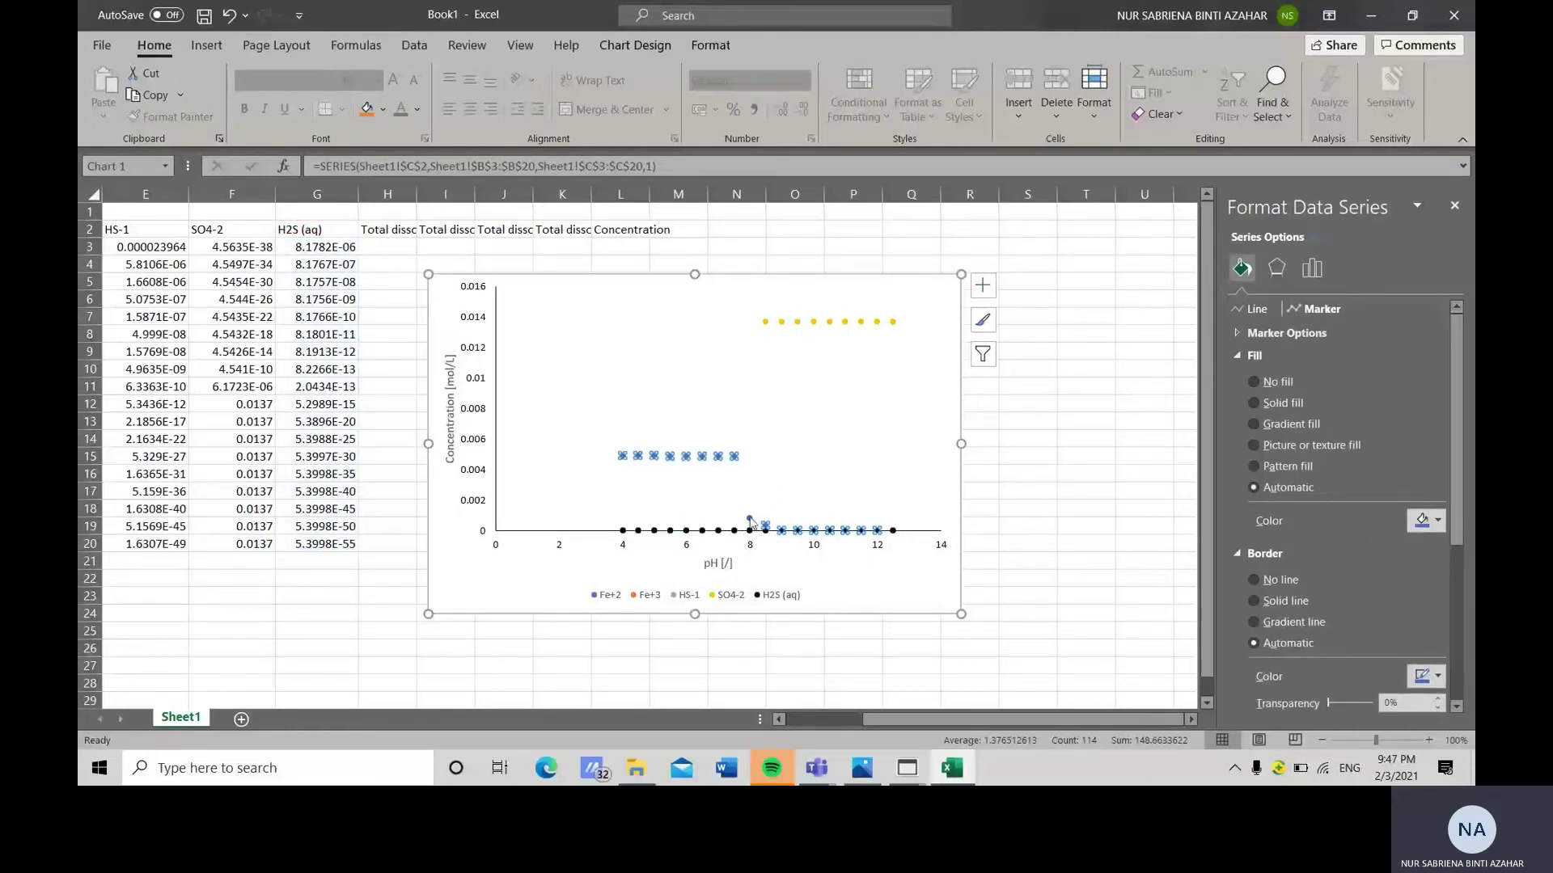
left_click(749, 518)
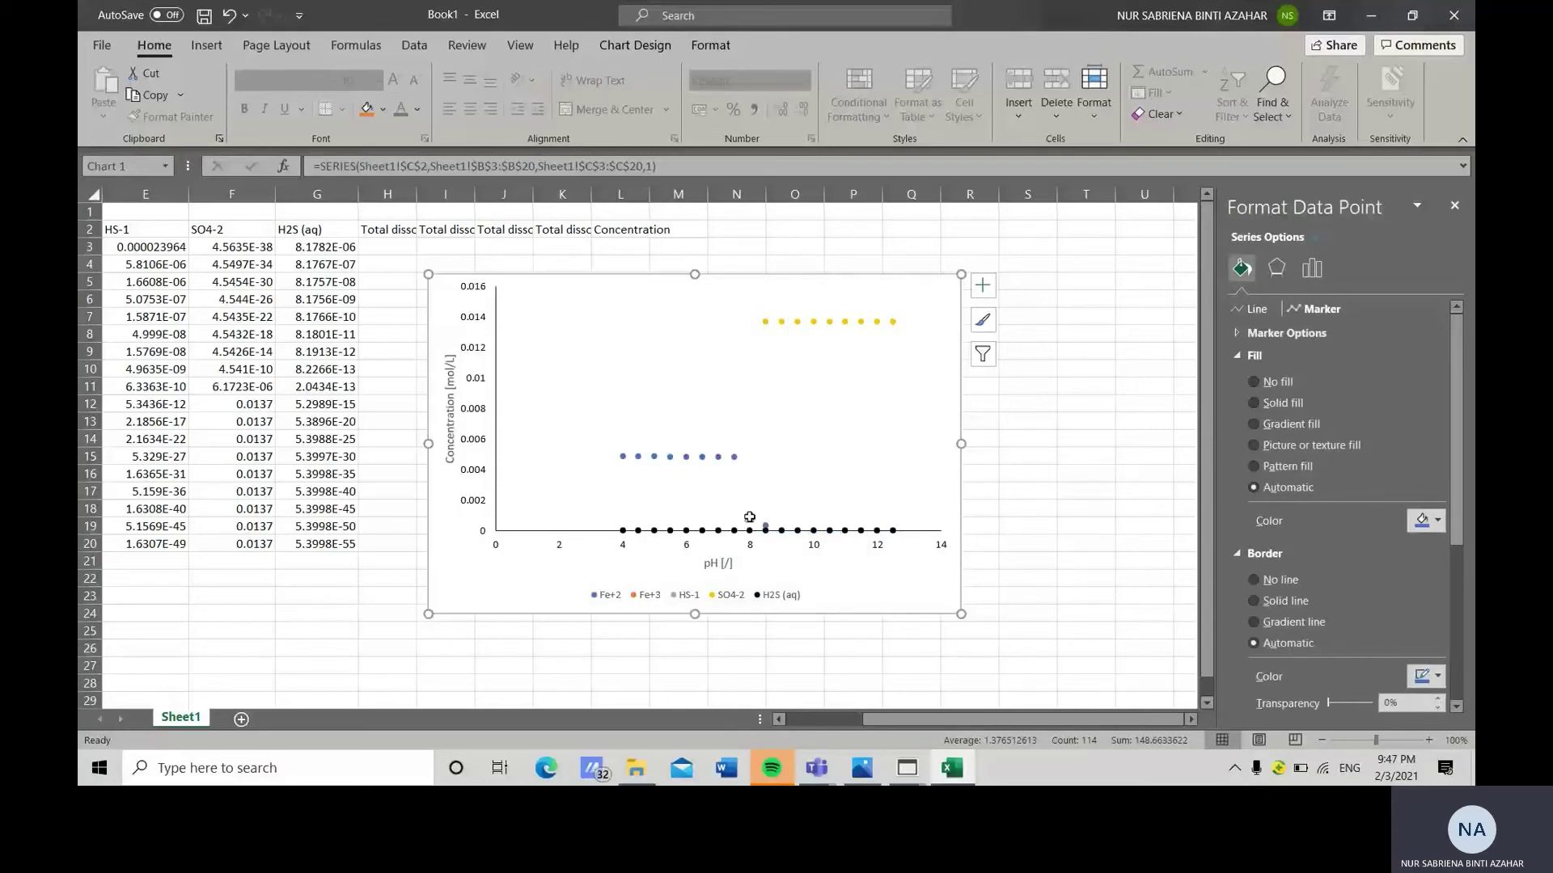
left_click(797, 322)
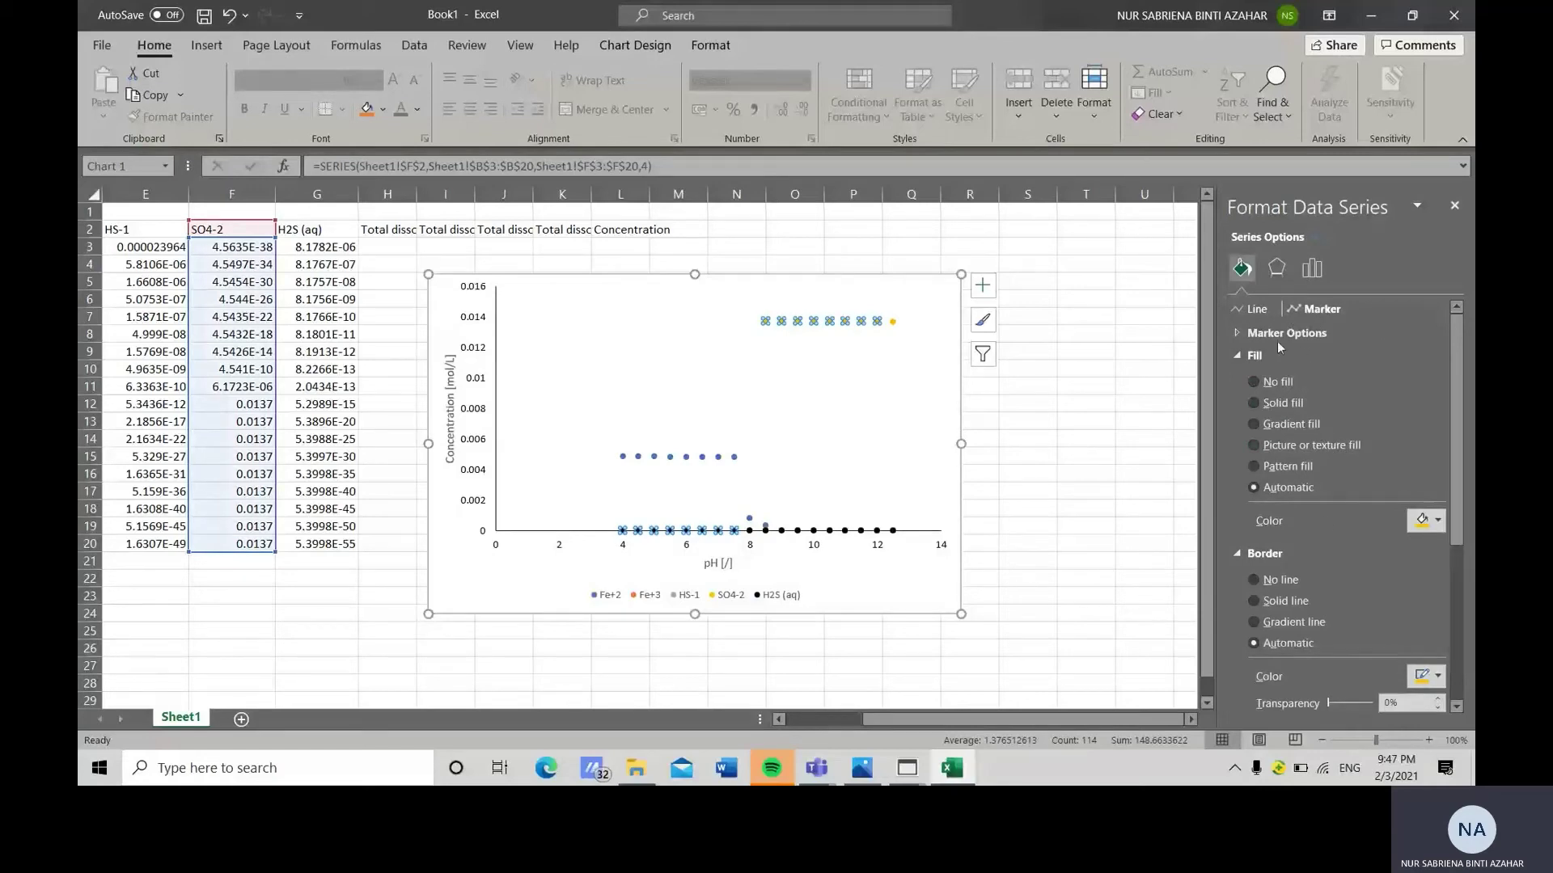
left_click(1426, 520)
left_click(1365, 604)
left_click(1436, 708)
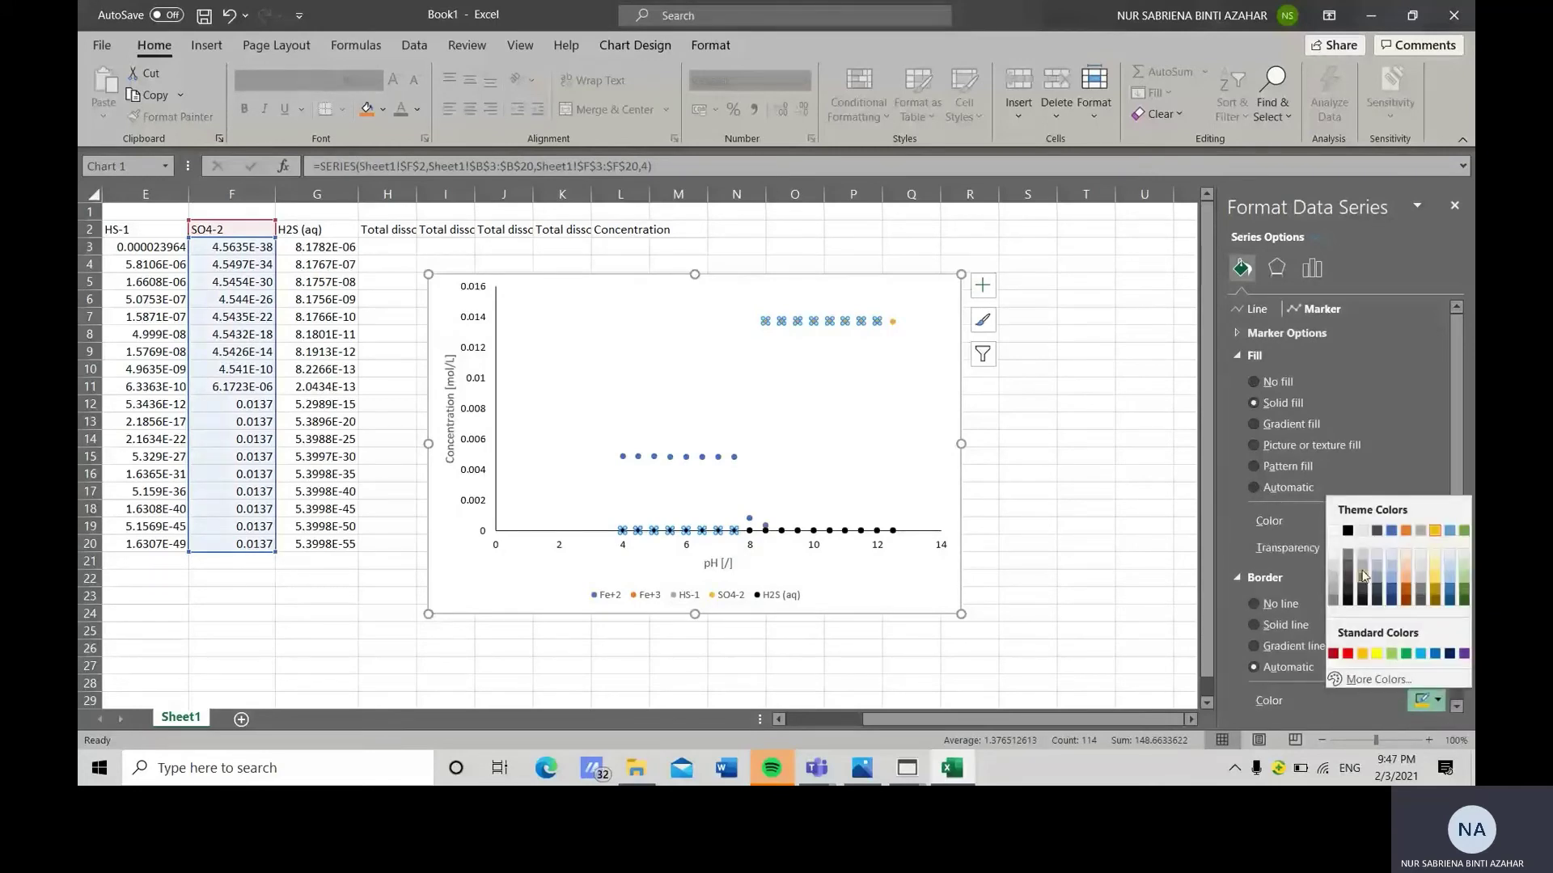
left_click(1348, 540)
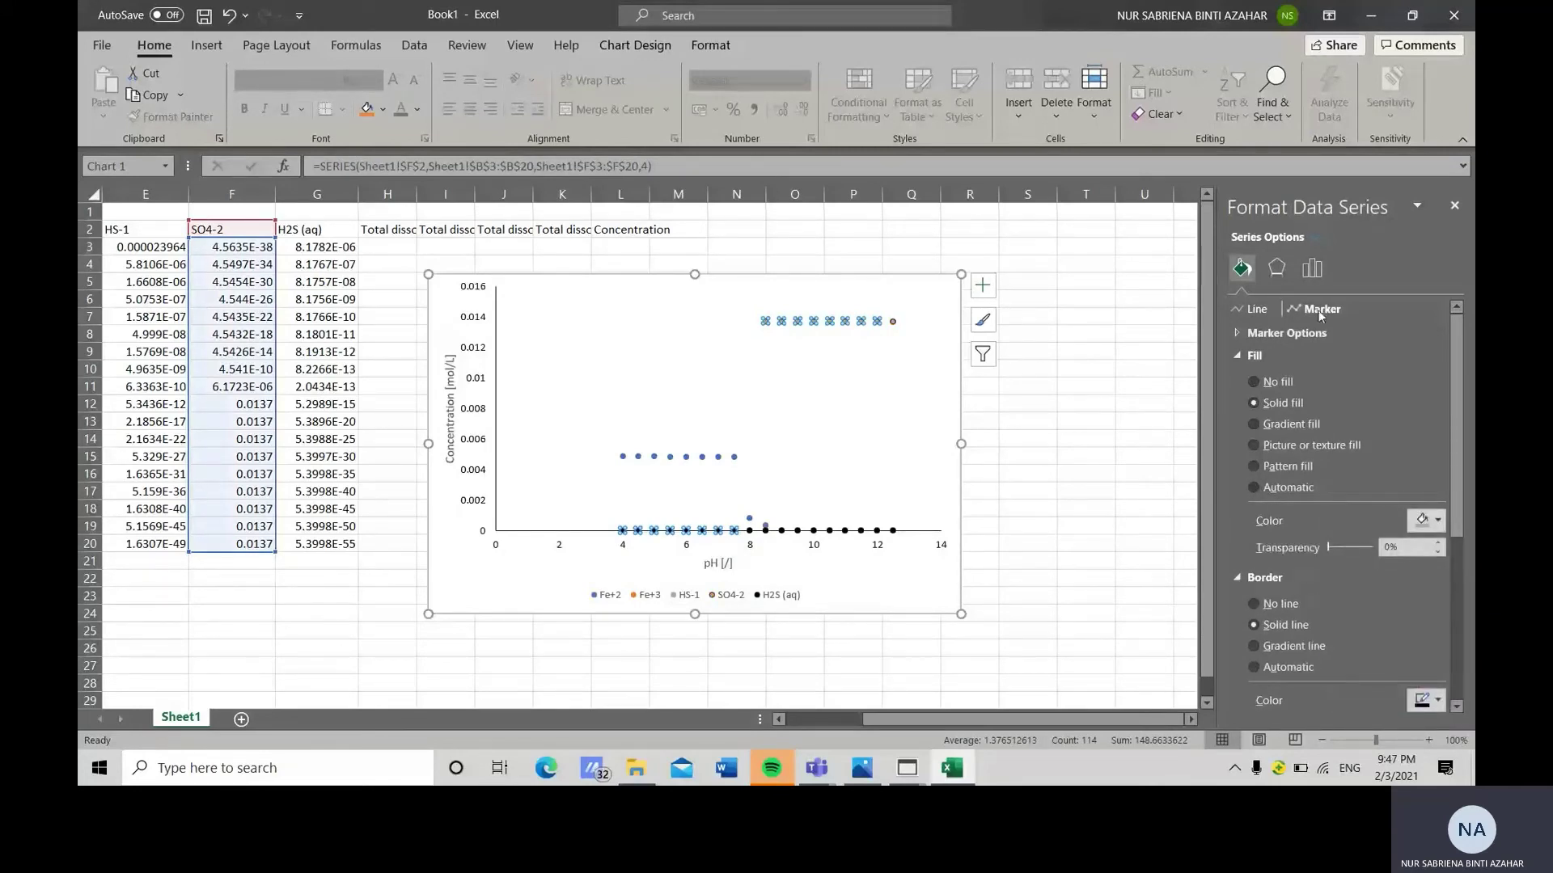
Change the SO4-2 series markers to the built-in square type.
left_click(1270, 332)
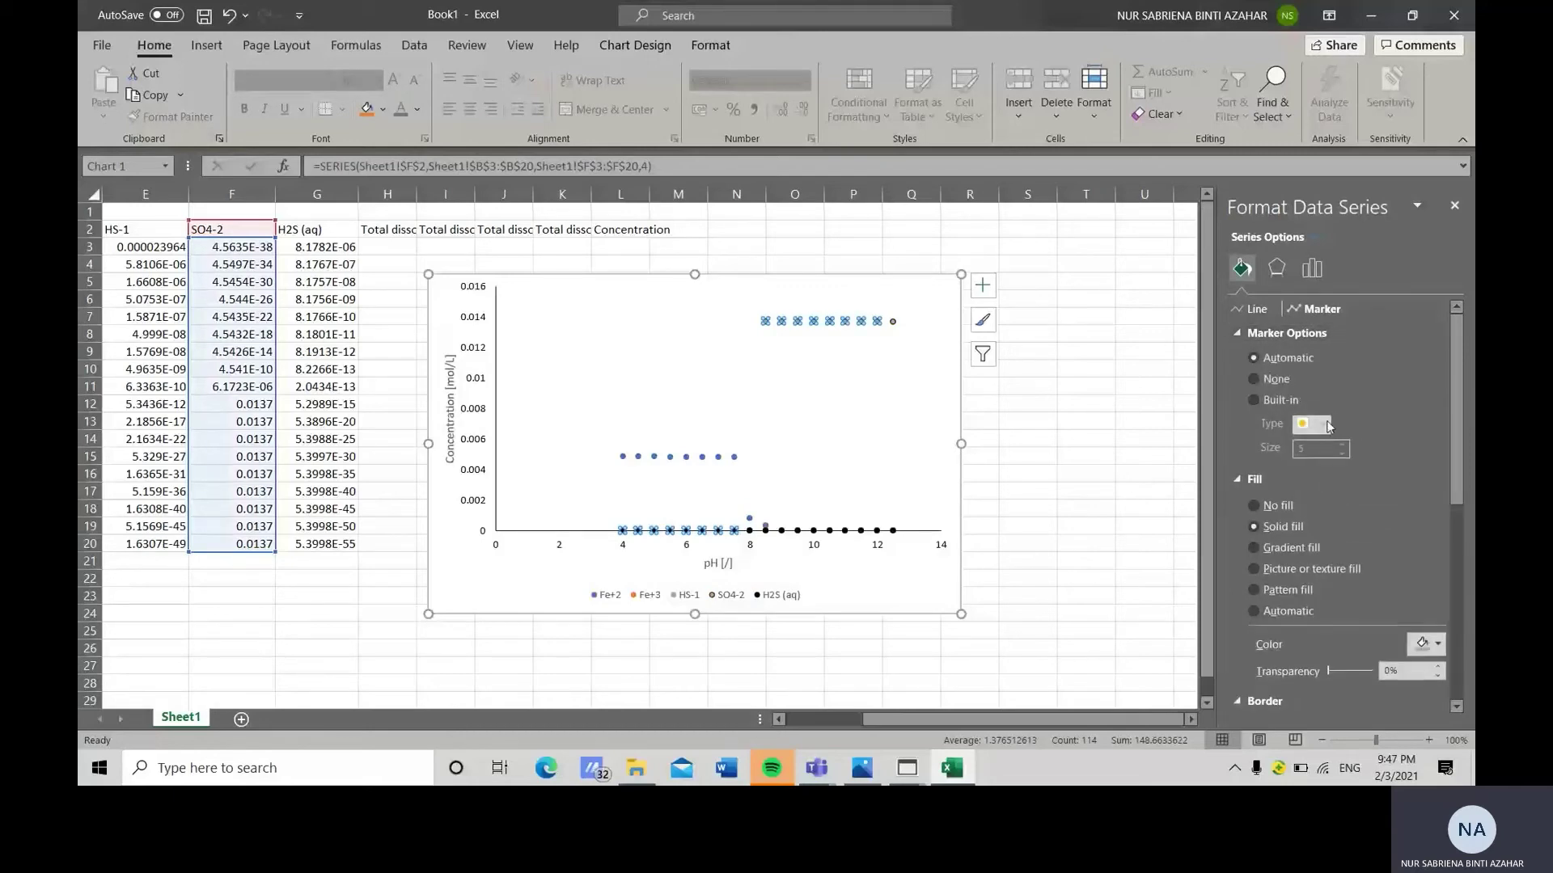
left_click(1268, 399)
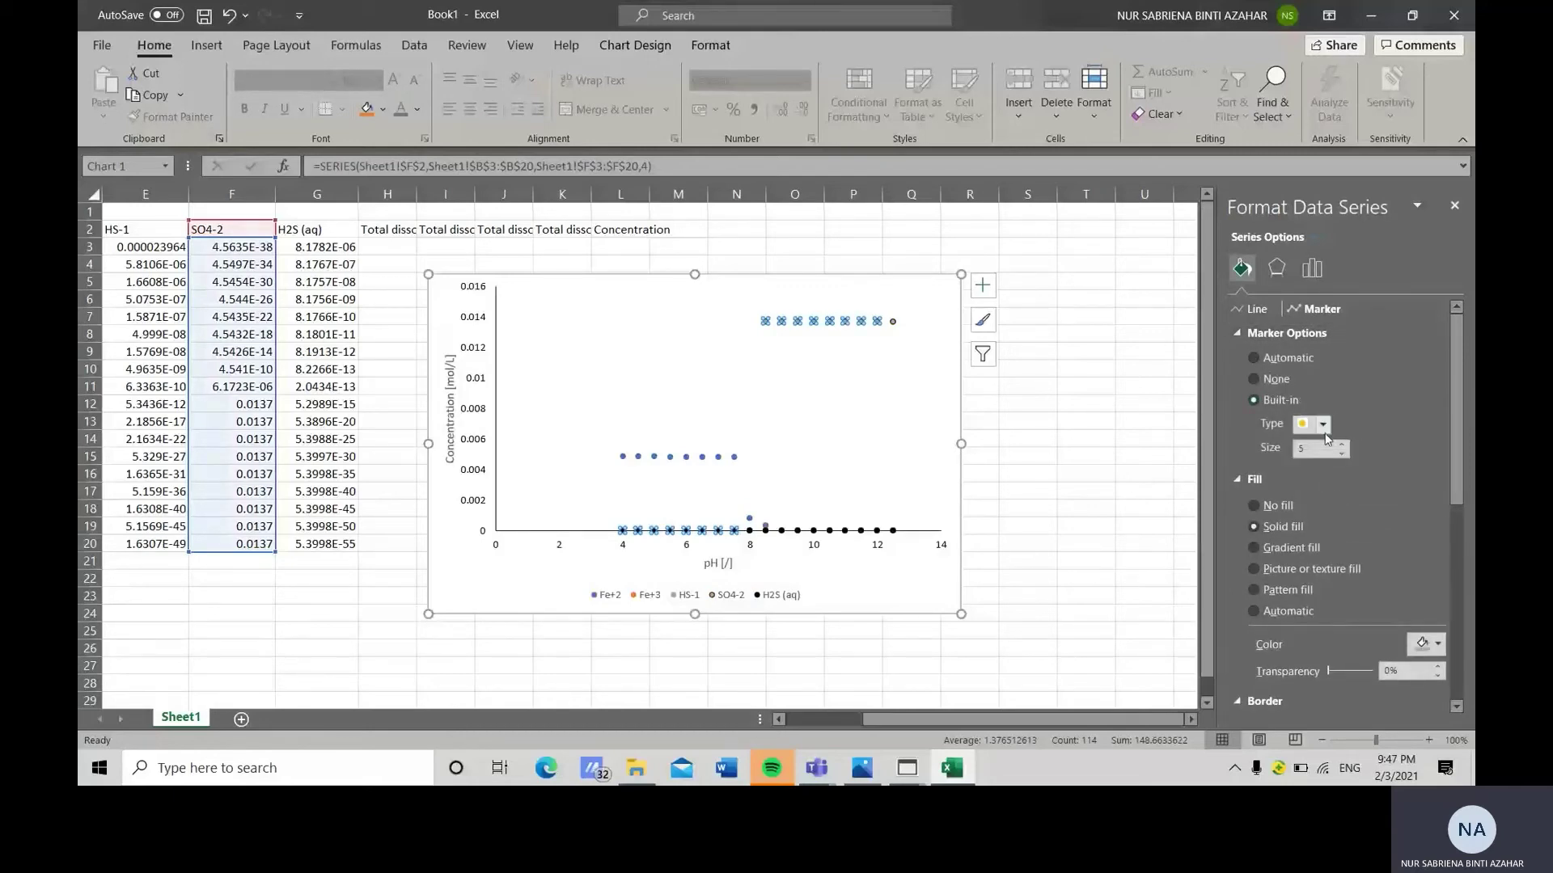
left_click(1322, 424)
left_click(1313, 445)
left_click(819, 497)
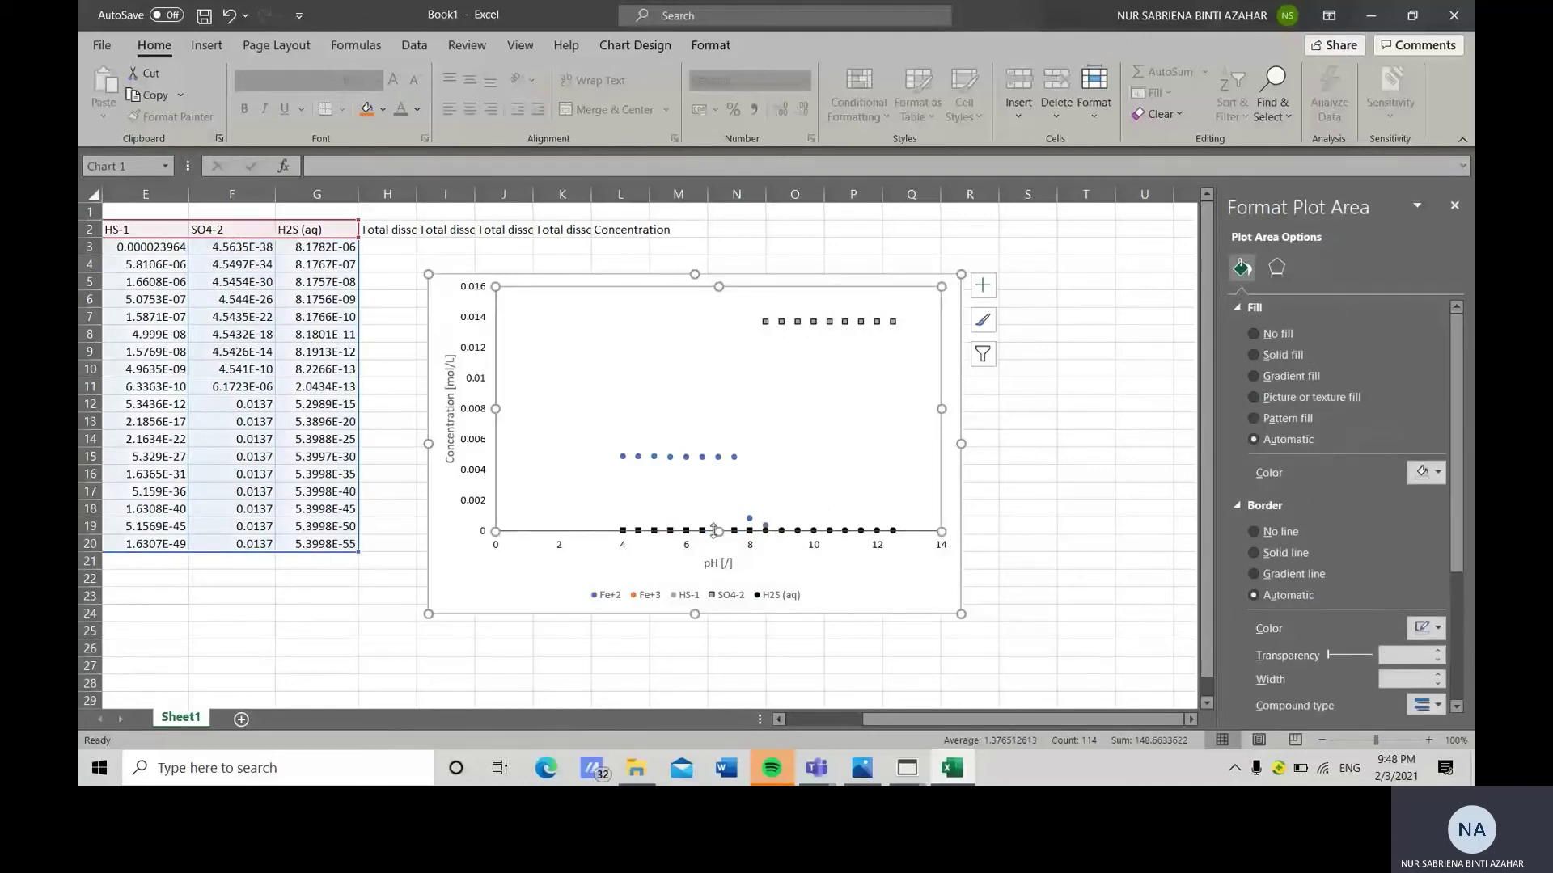
Change the Fe+2 series markers to the built-in diamond type.
left_click(736, 459)
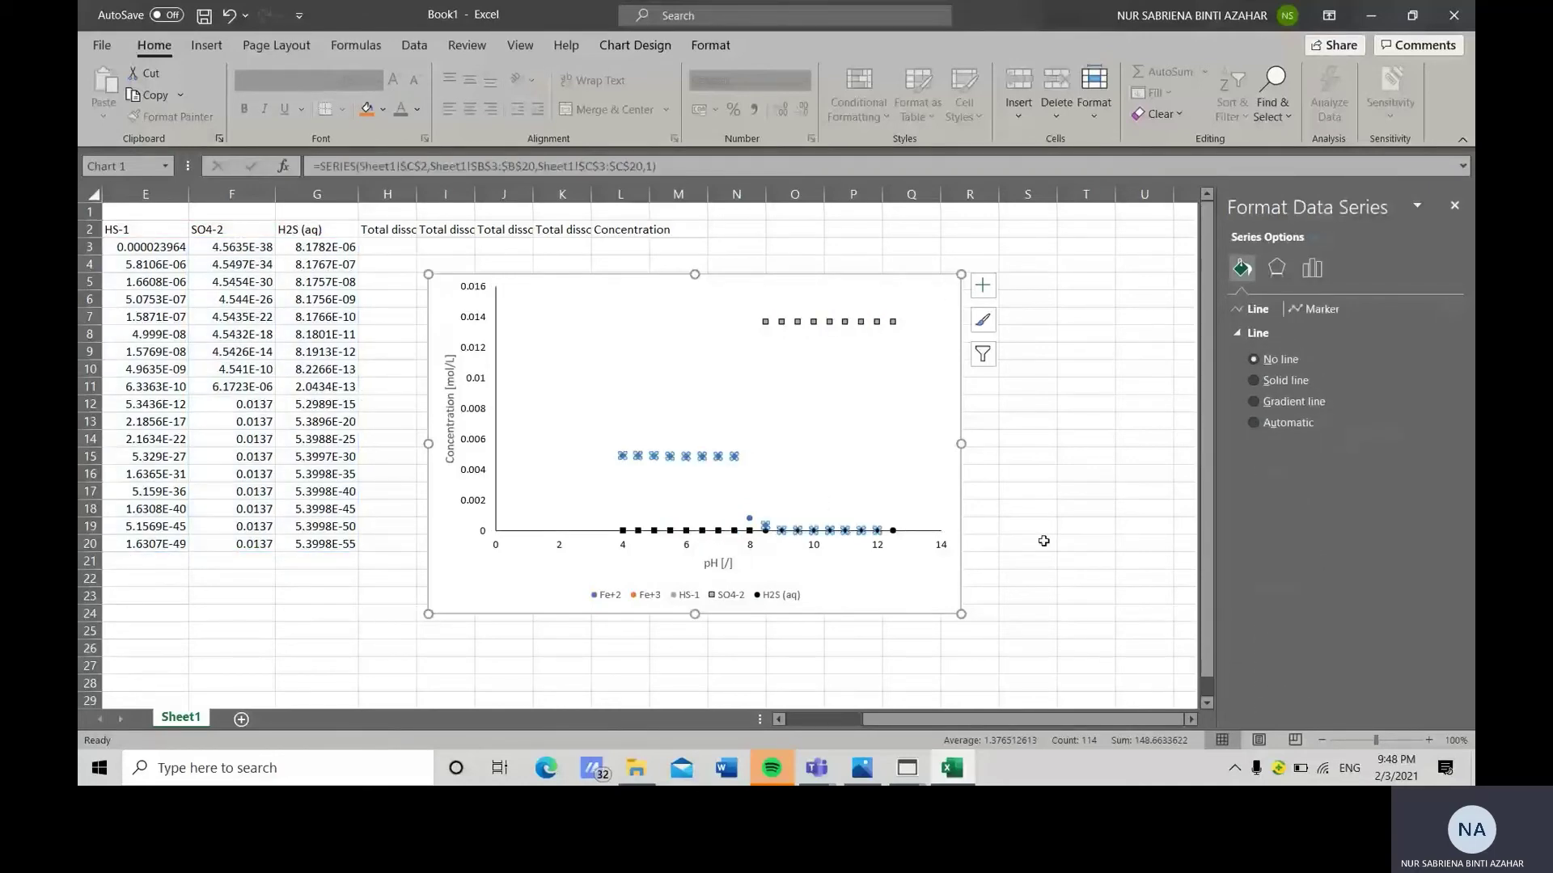
left_click(1304, 311)
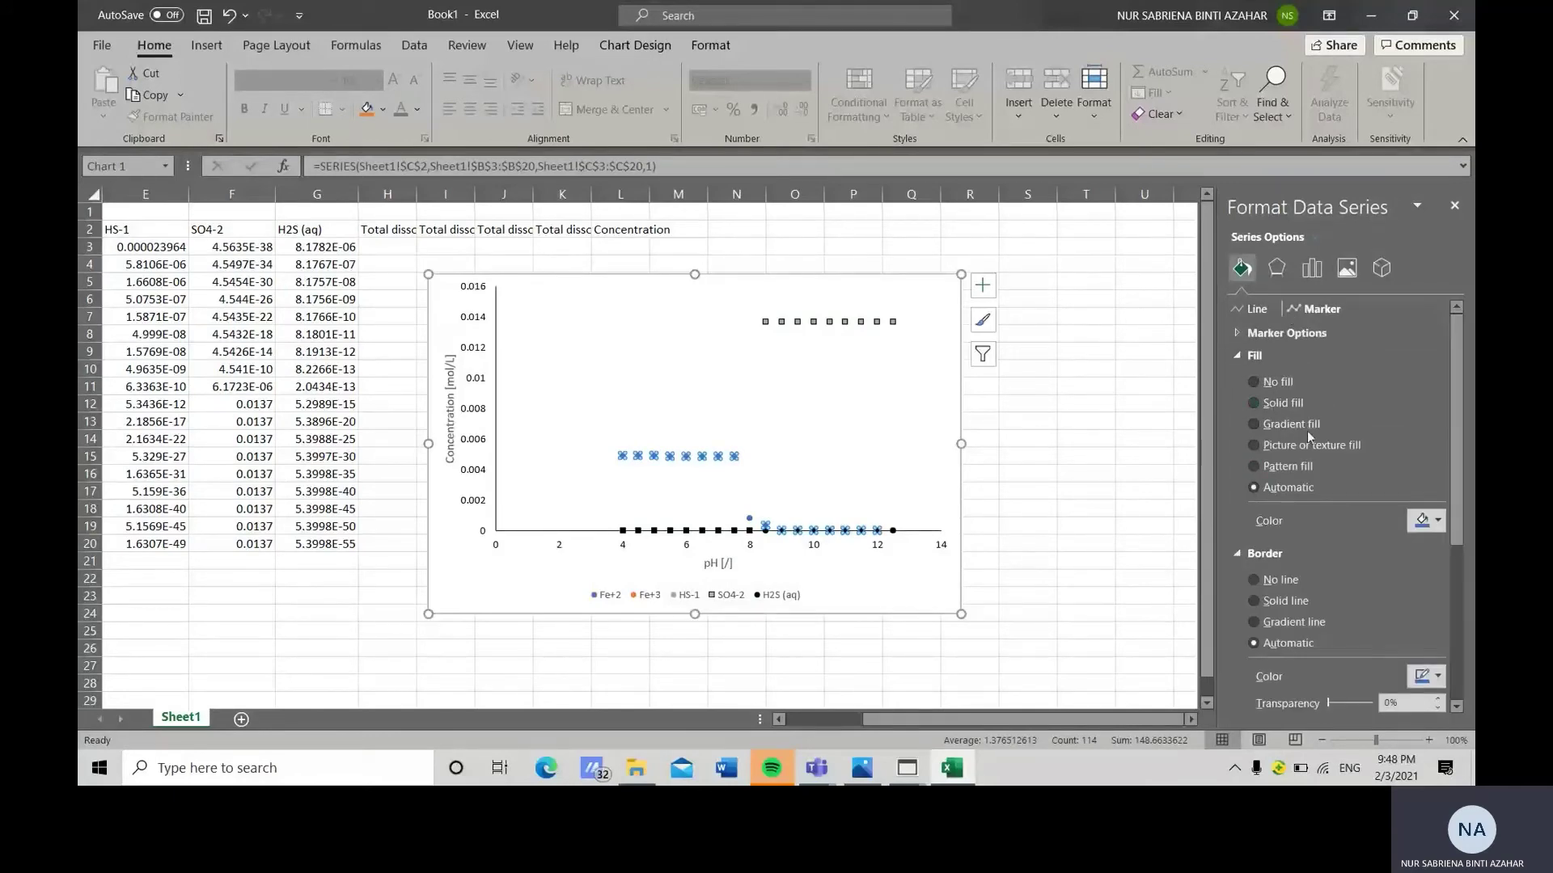
left_click(1278, 334)
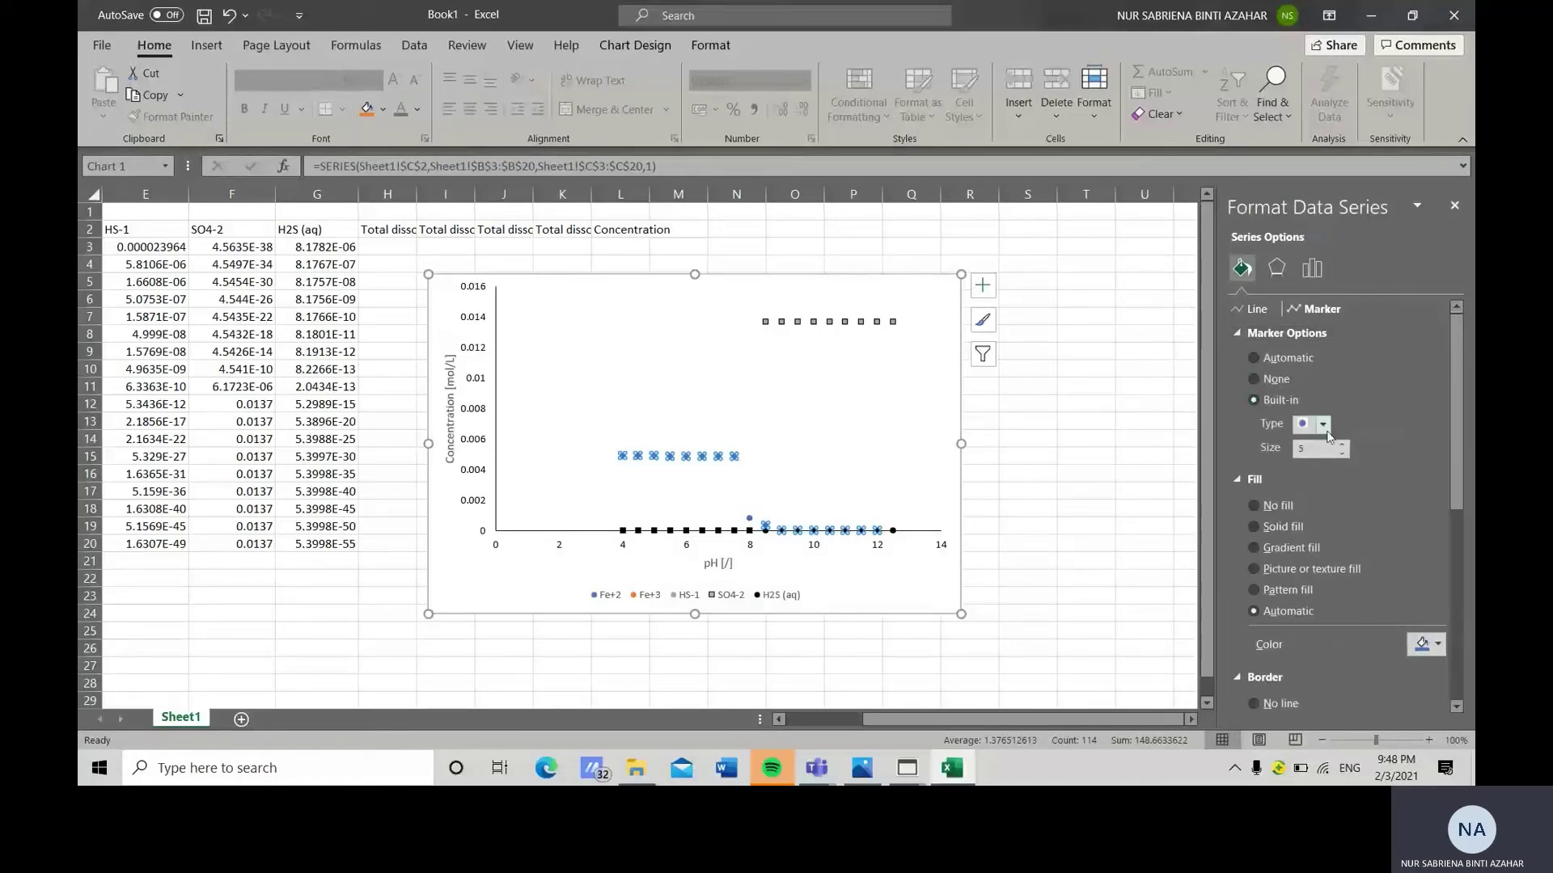
left_click(1300, 424)
left_click(1318, 458)
Give the Fe+2 diamond markers a solid white fill and a solid black border.
left_click(1430, 644)
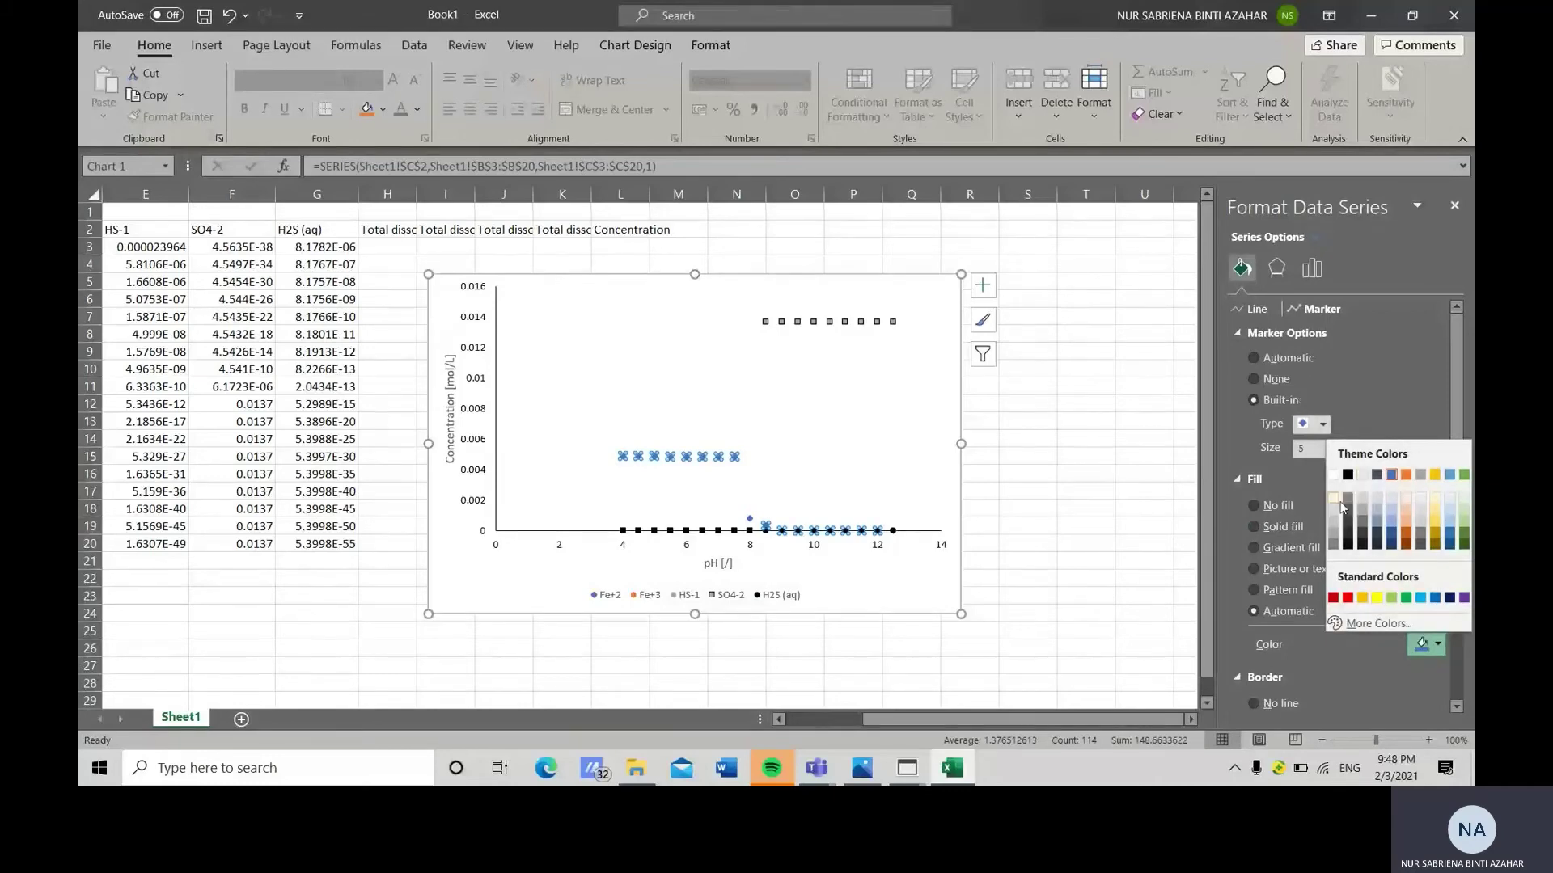
left_click(1331, 474)
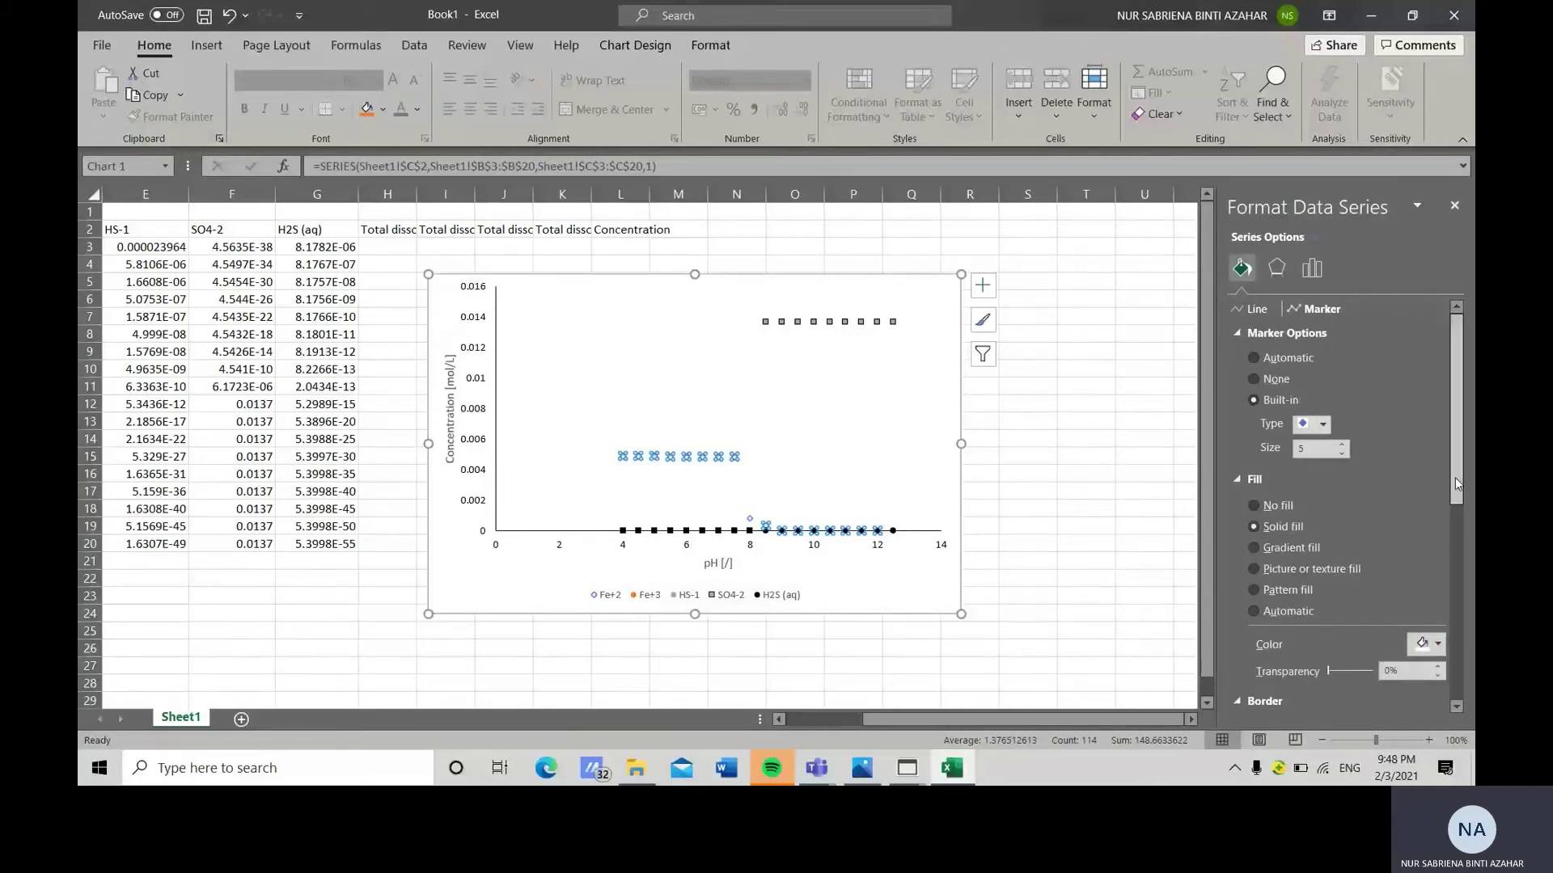
left_click_drag(1454, 483, 1453, 612)
left_click(1426, 555)
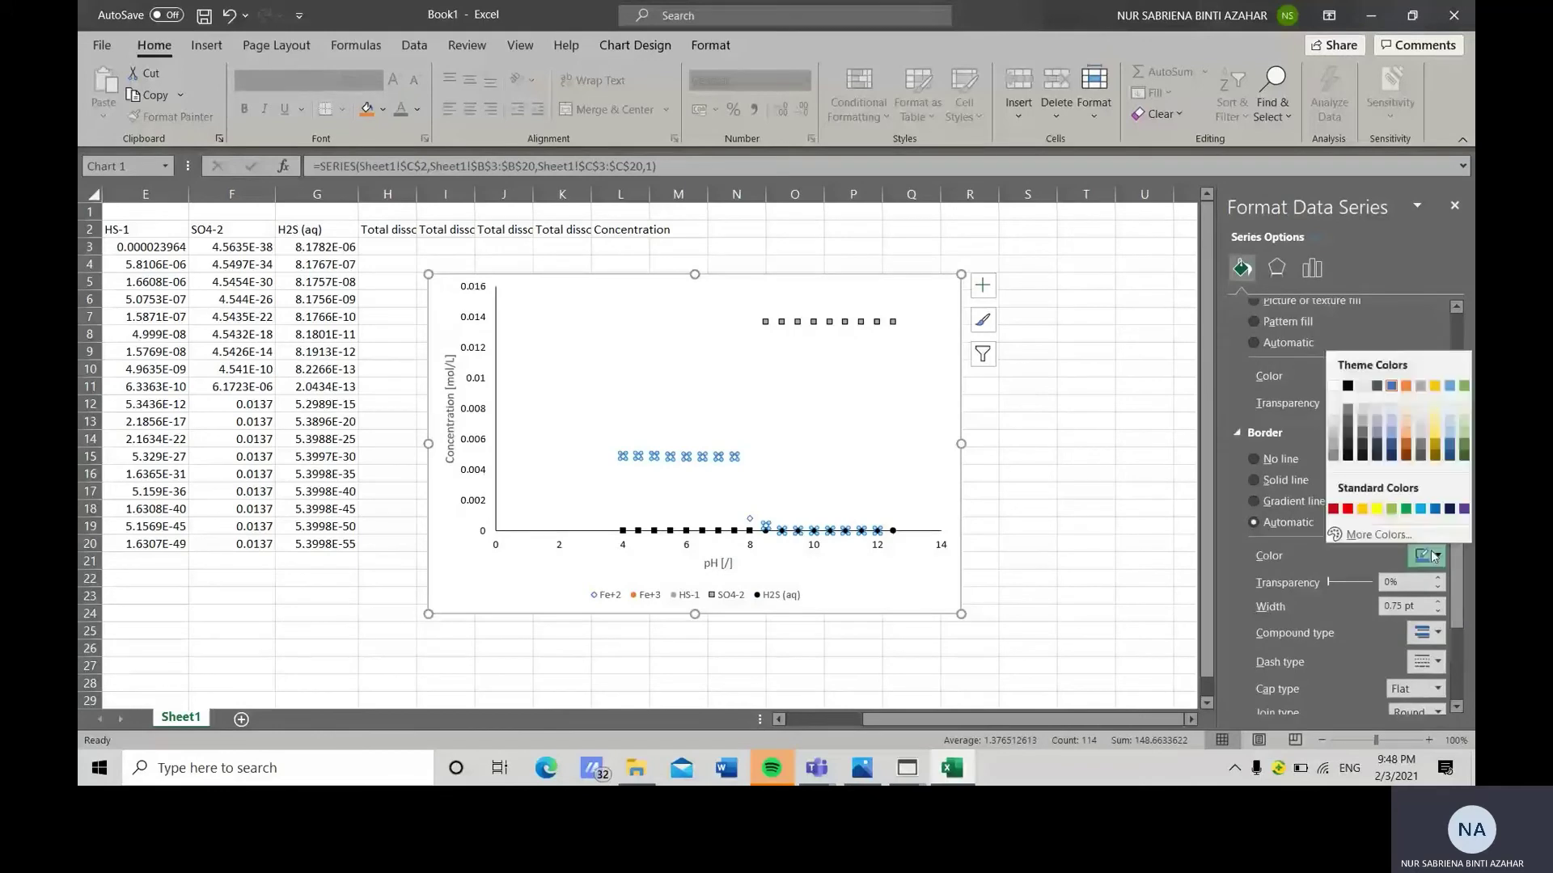
left_click(1347, 385)
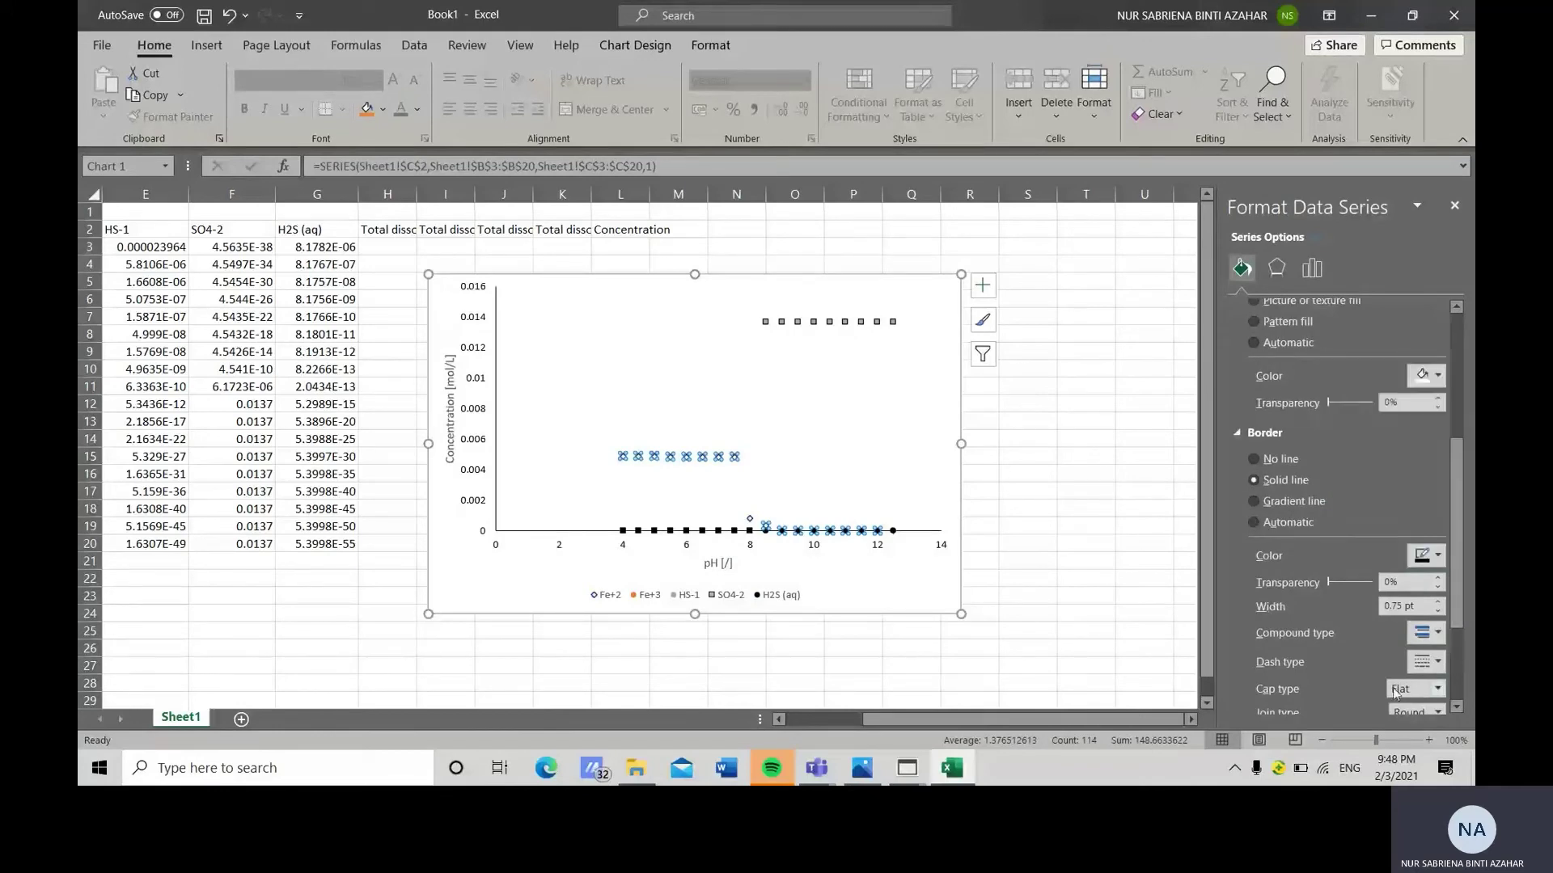
left_click(911, 576)
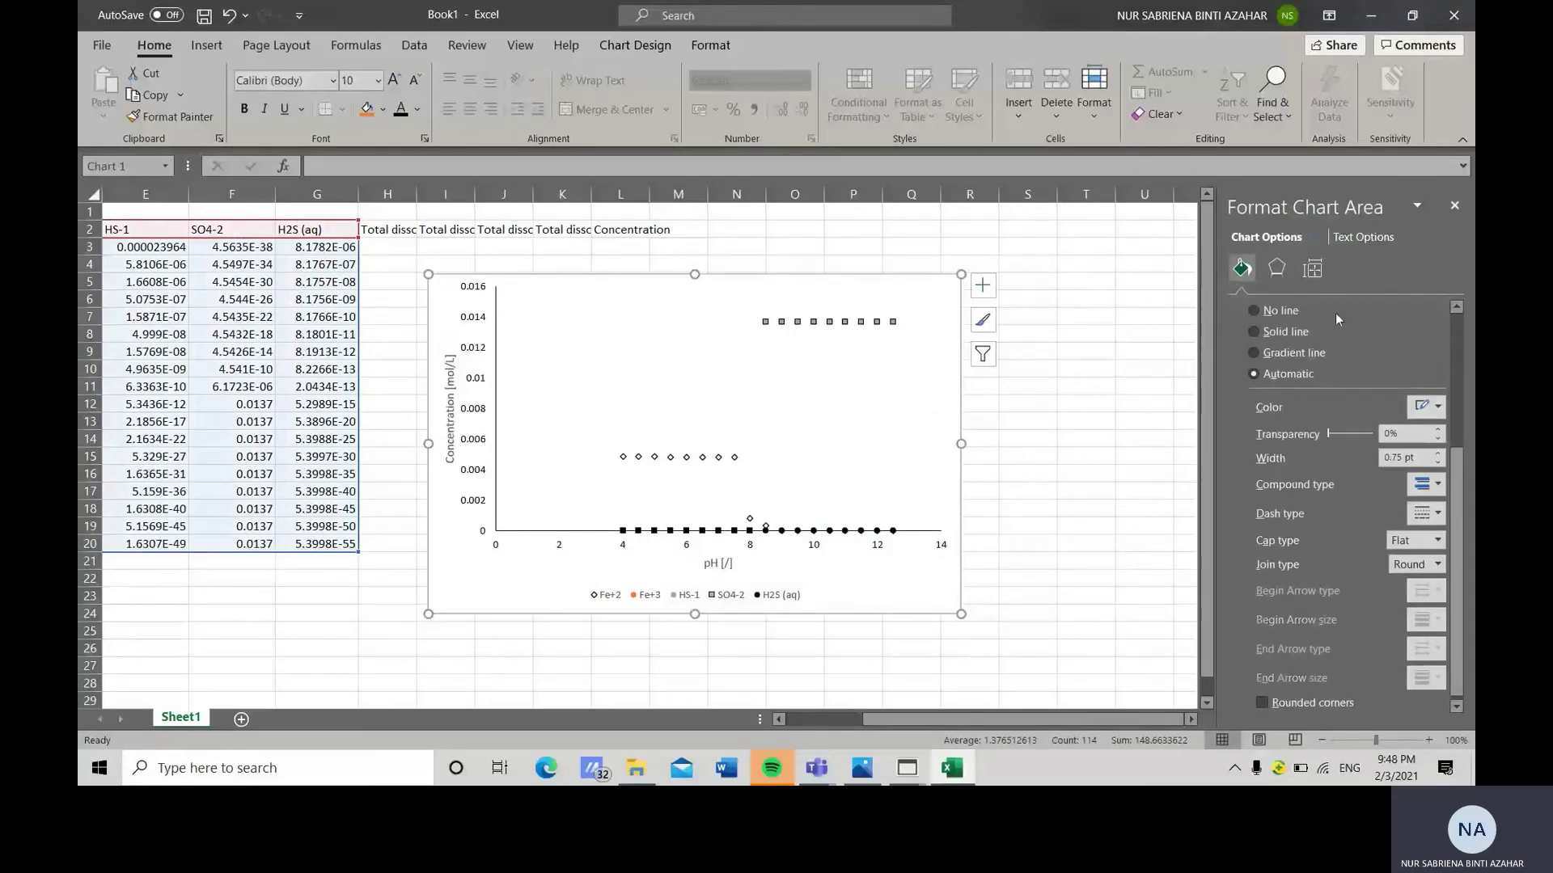
Select the HS-1 series in the chart and plot it on the secondary axis.
left_click(704, 530)
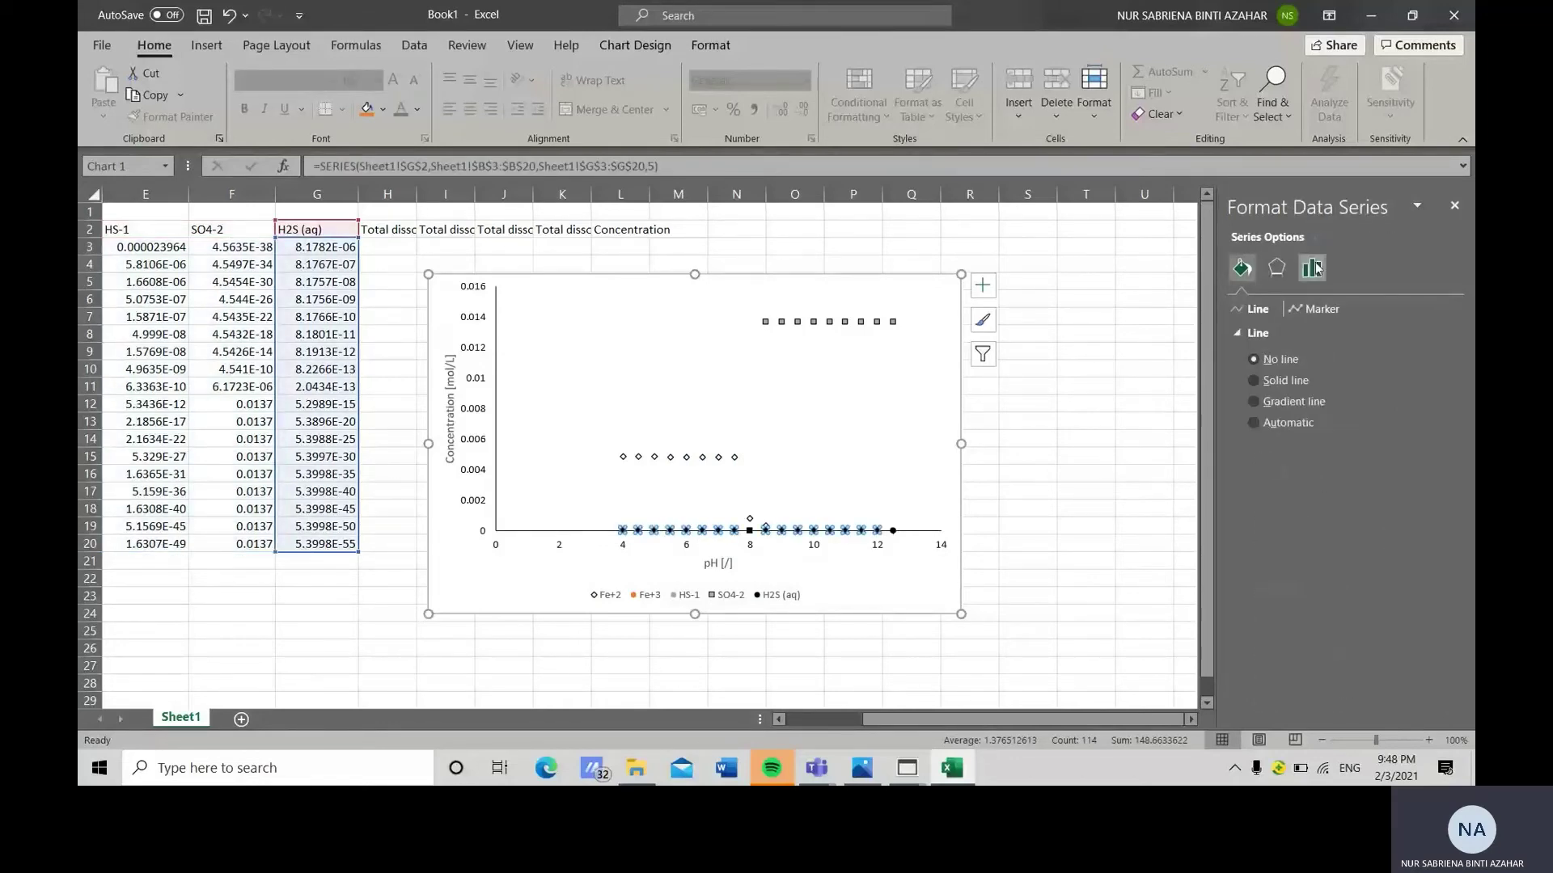
left_click(1313, 269)
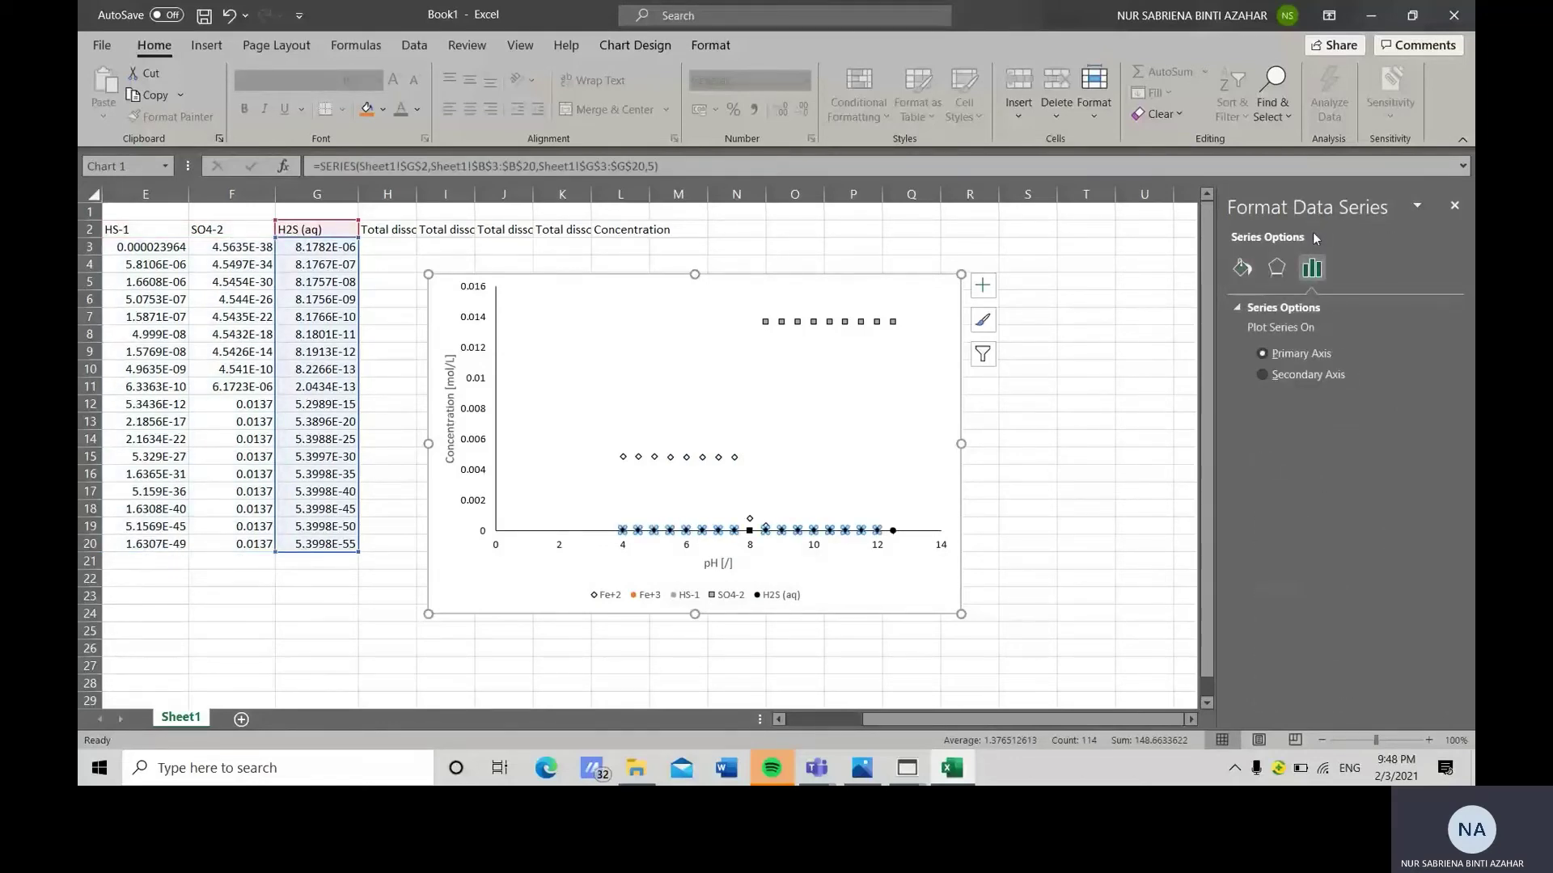
left_click(1416, 207)
left_click(1311, 241)
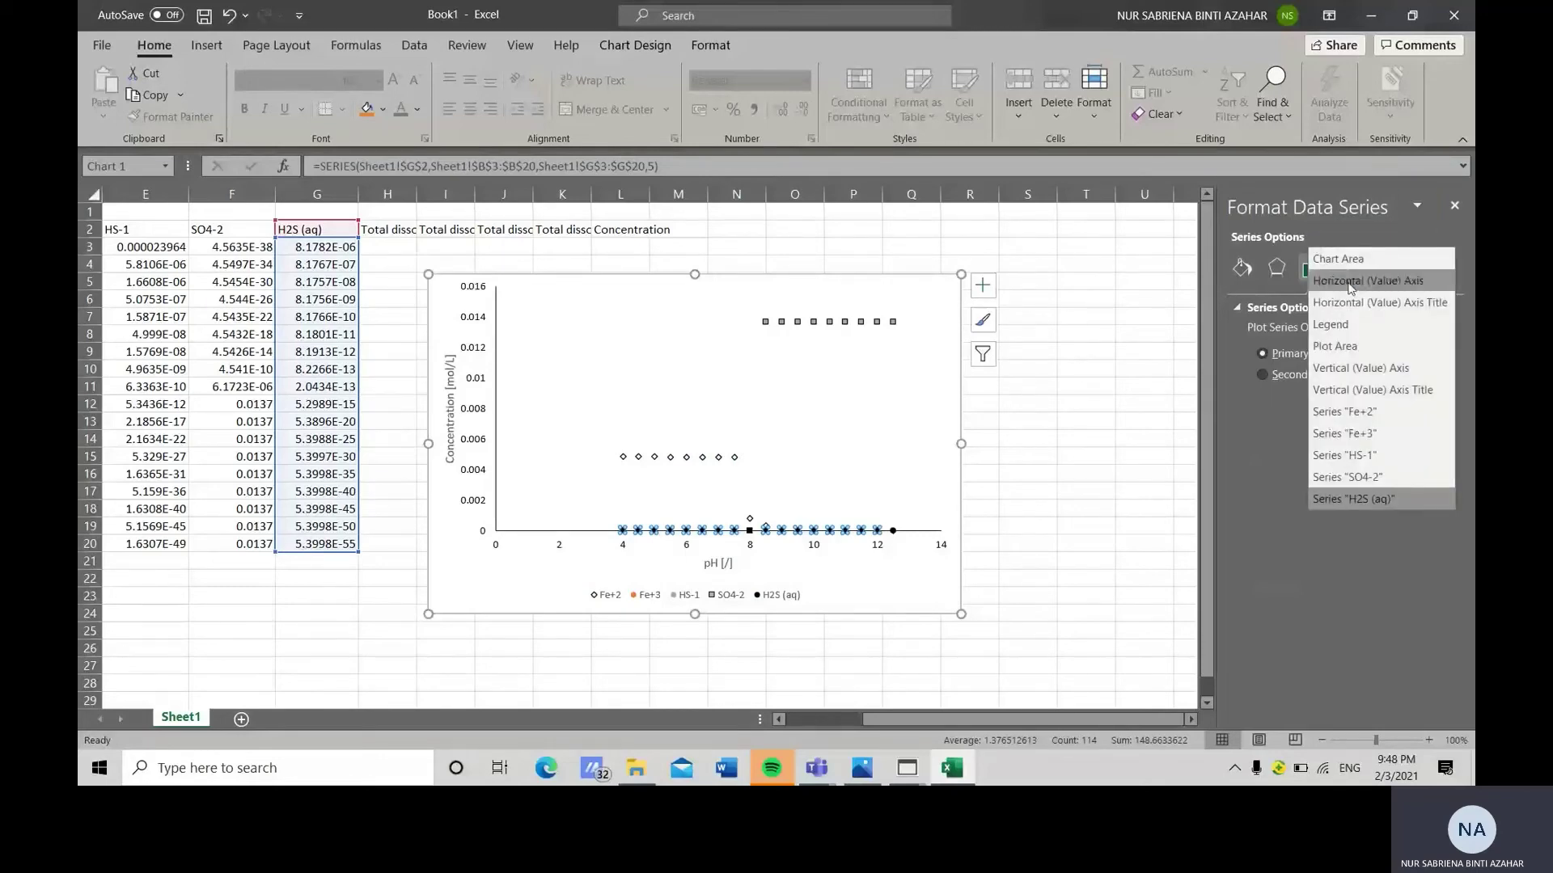
left_click(1344, 412)
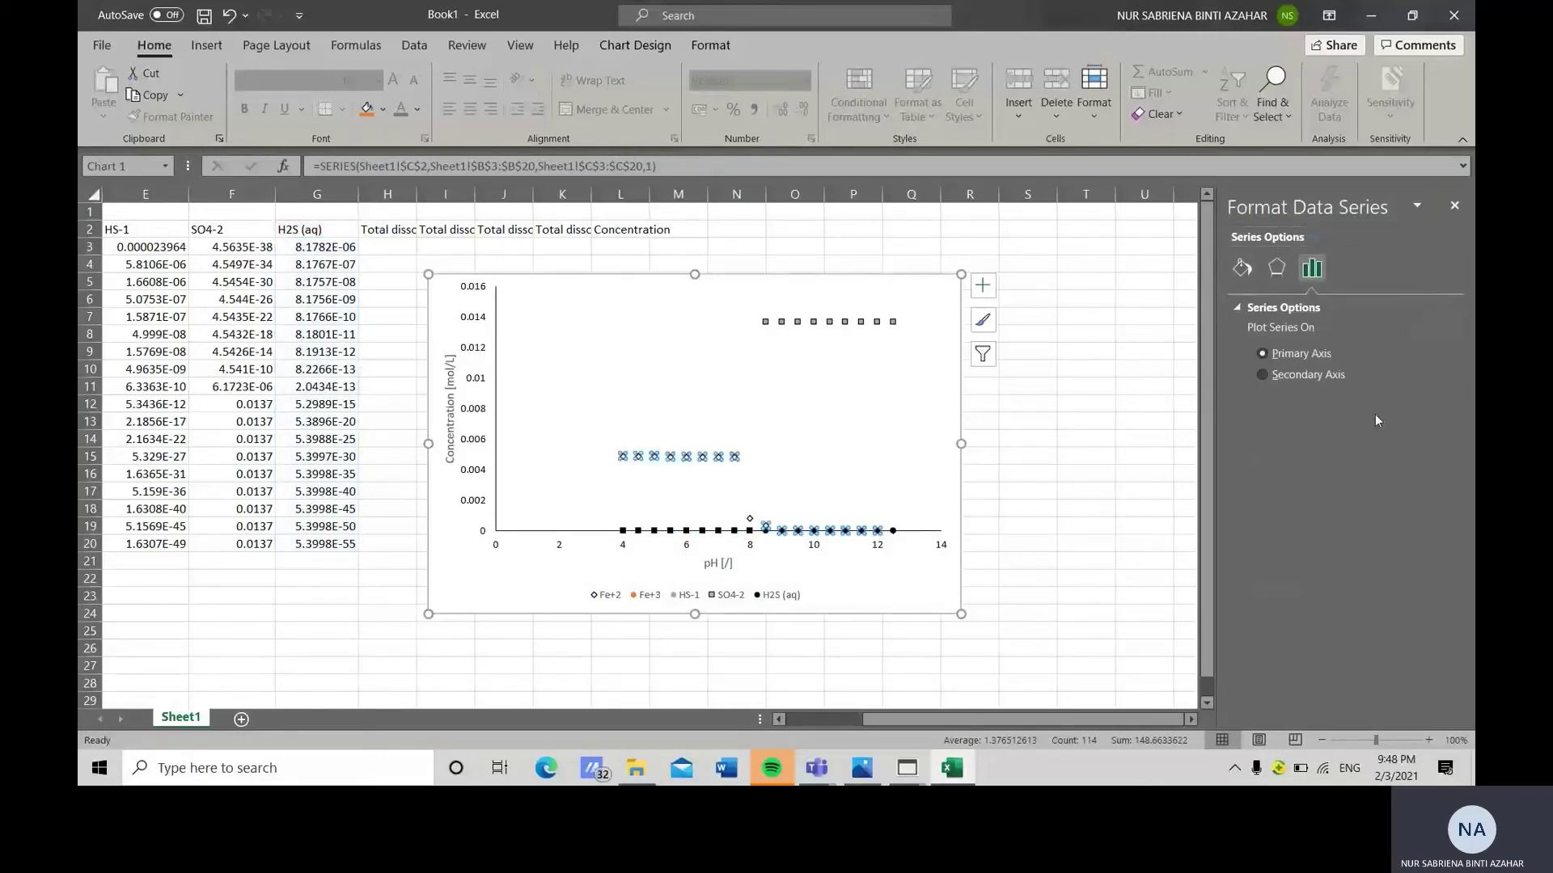
left_click(1312, 236)
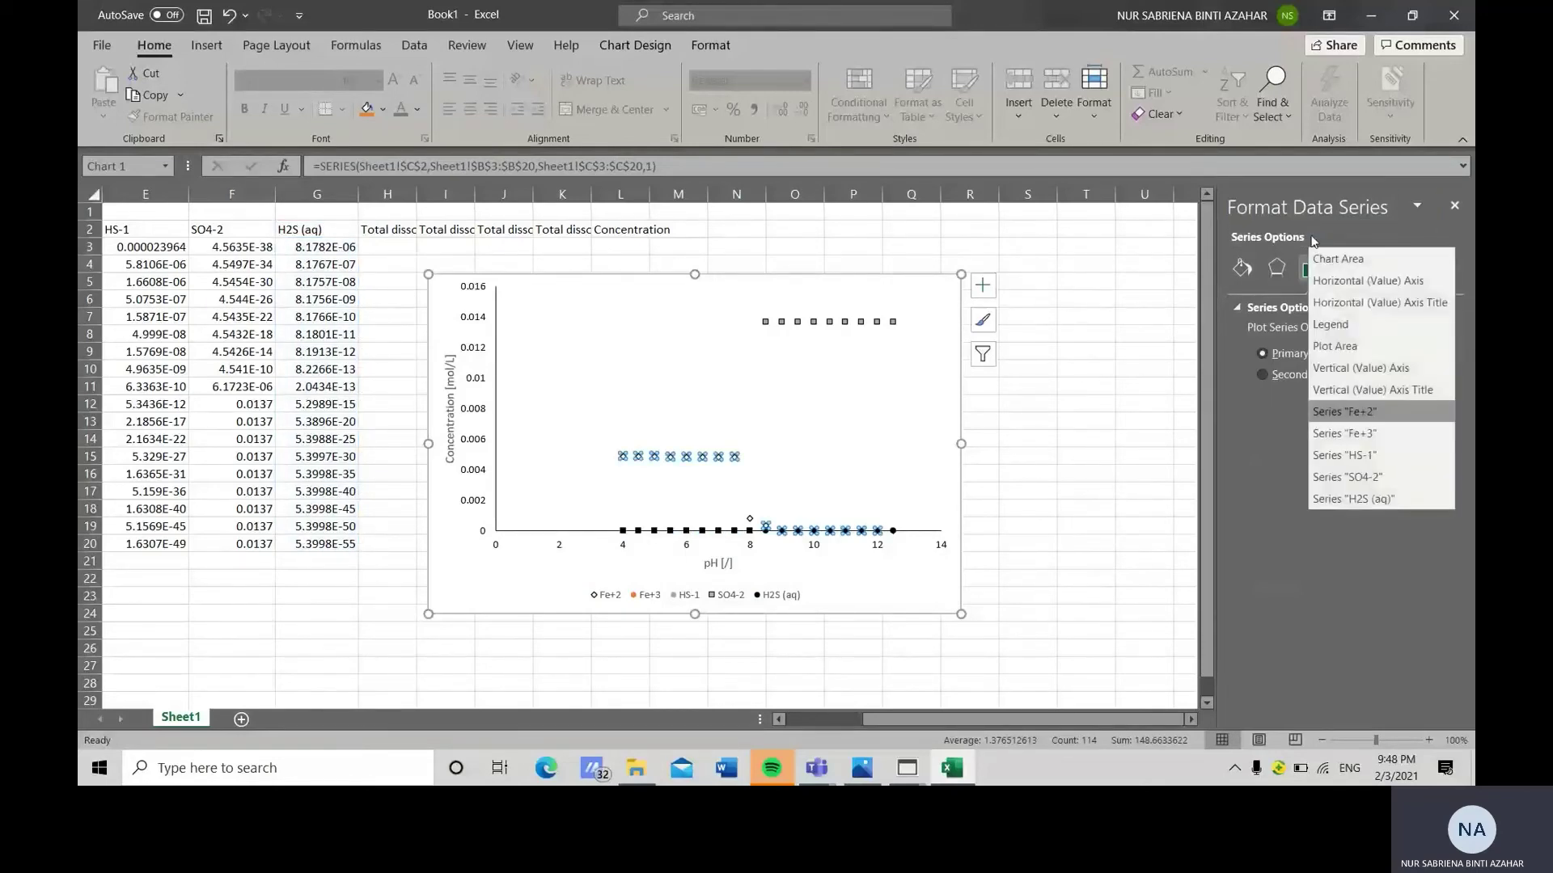
left_click(1371, 458)
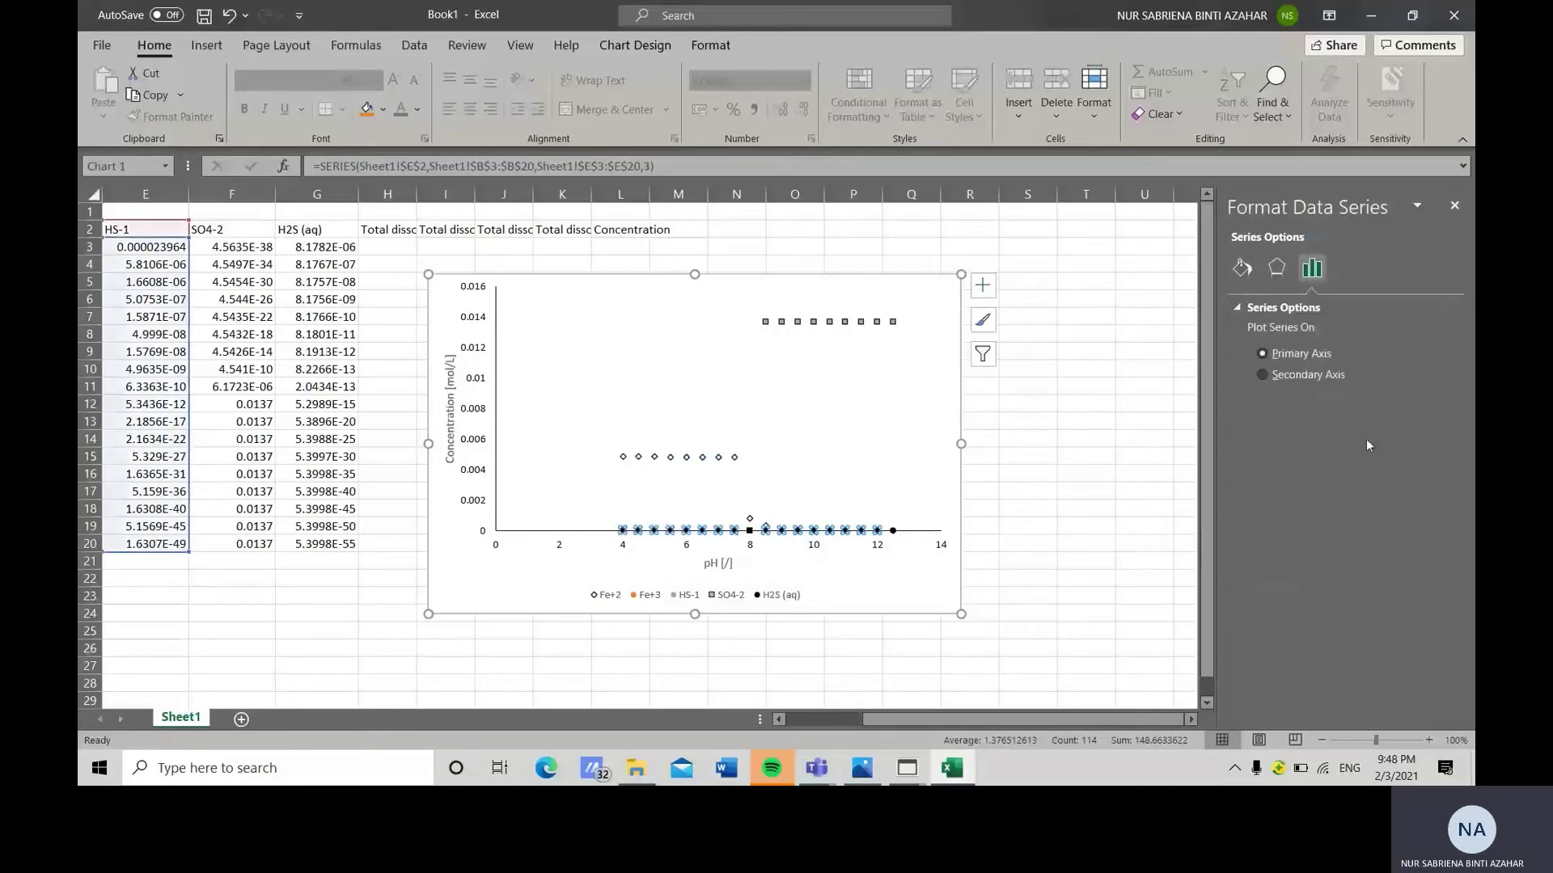
left_click(1276, 374)
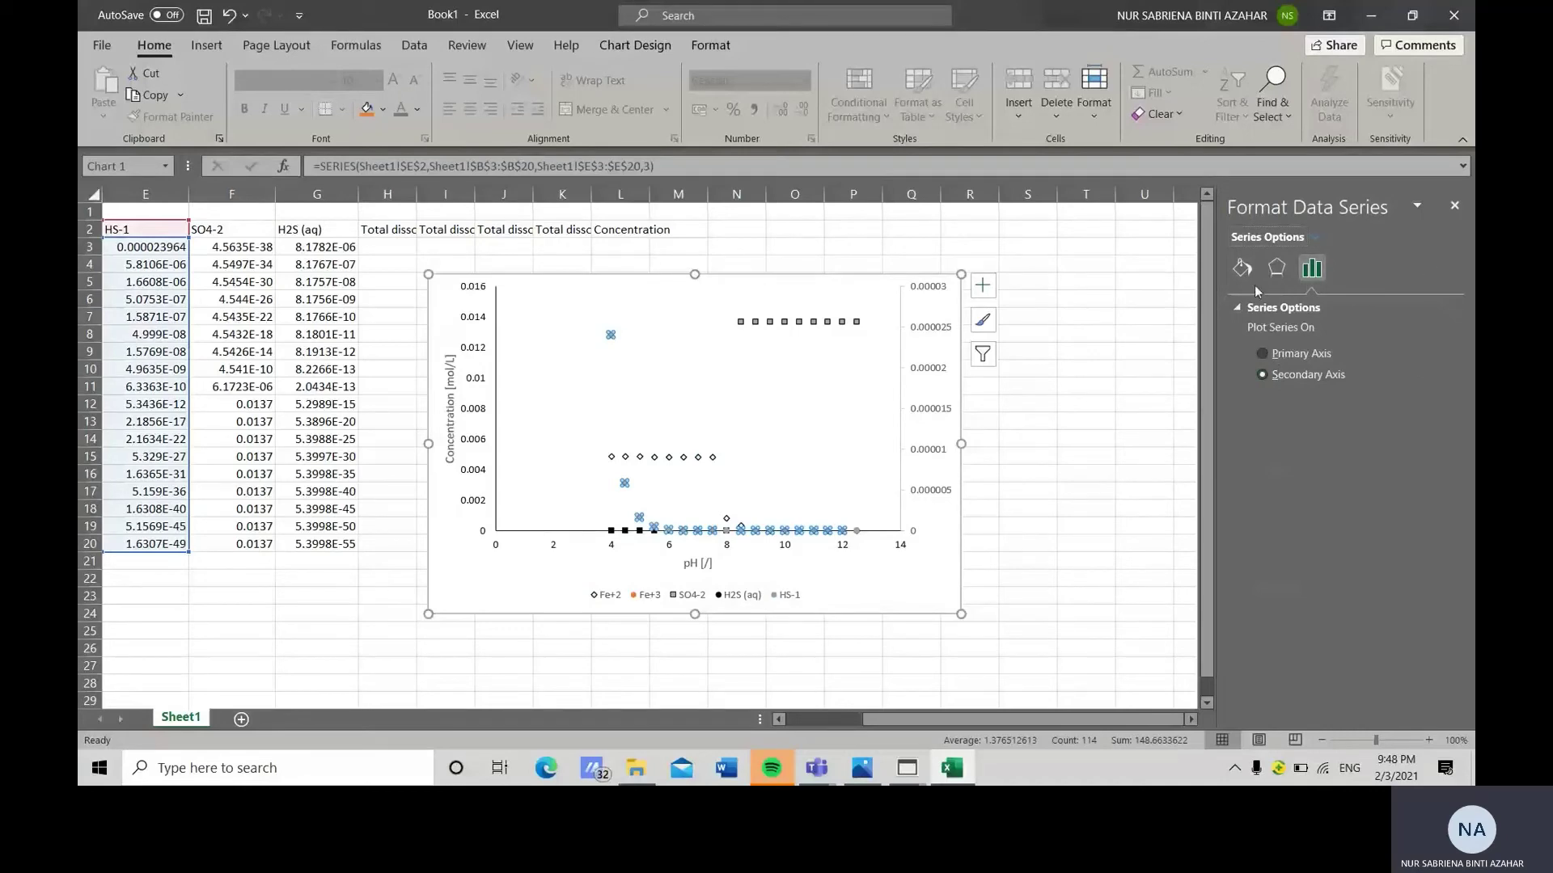
Select the SO4-2 series and plot it on the secondary axis.
left_click(1312, 237)
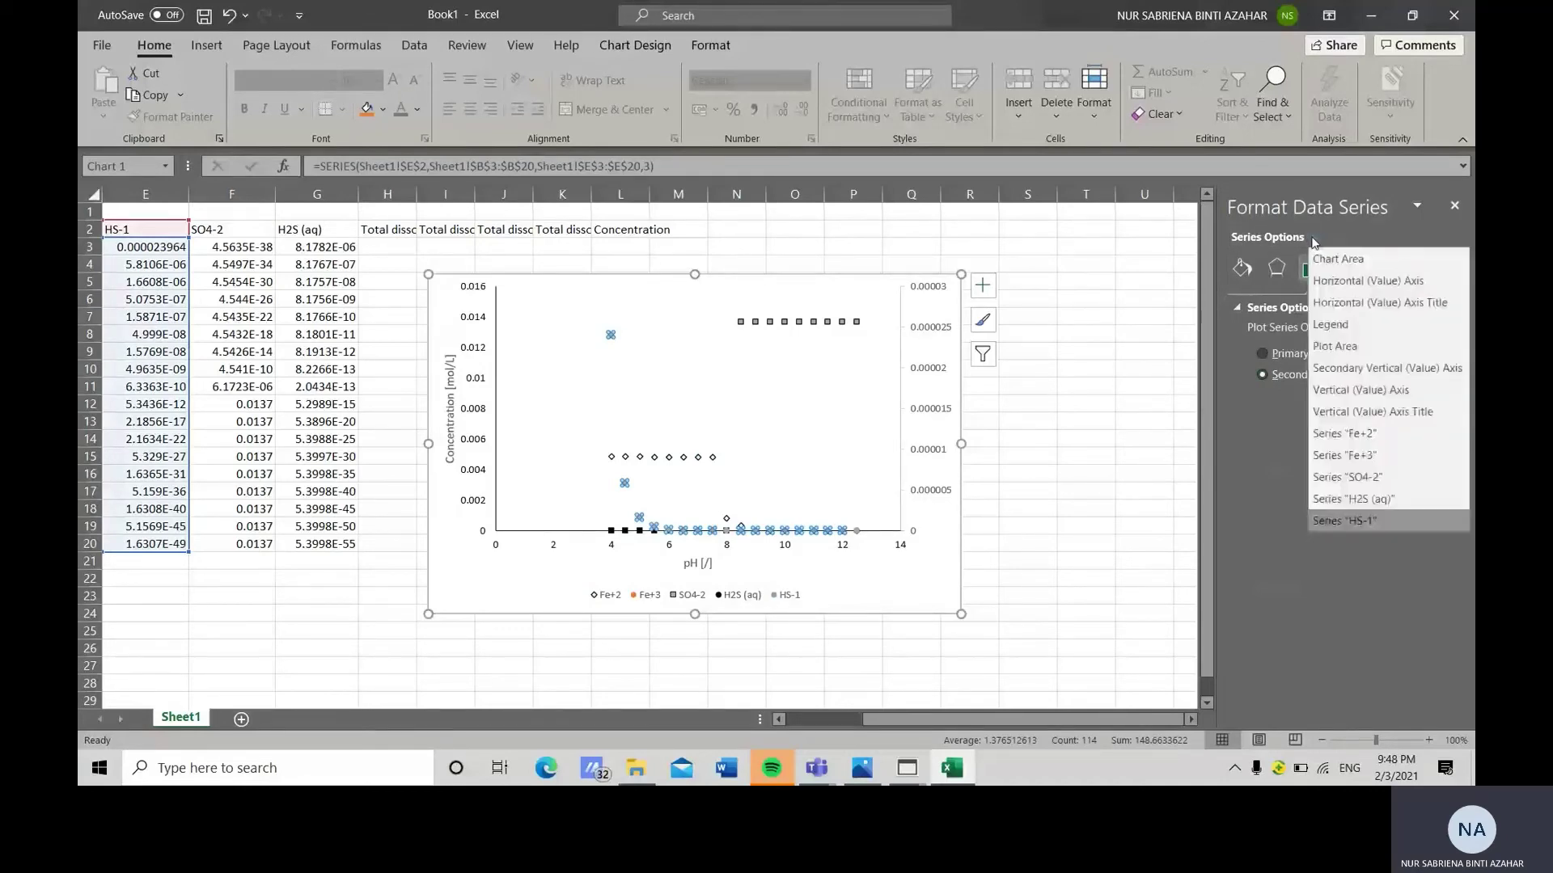
left_click(1396, 478)
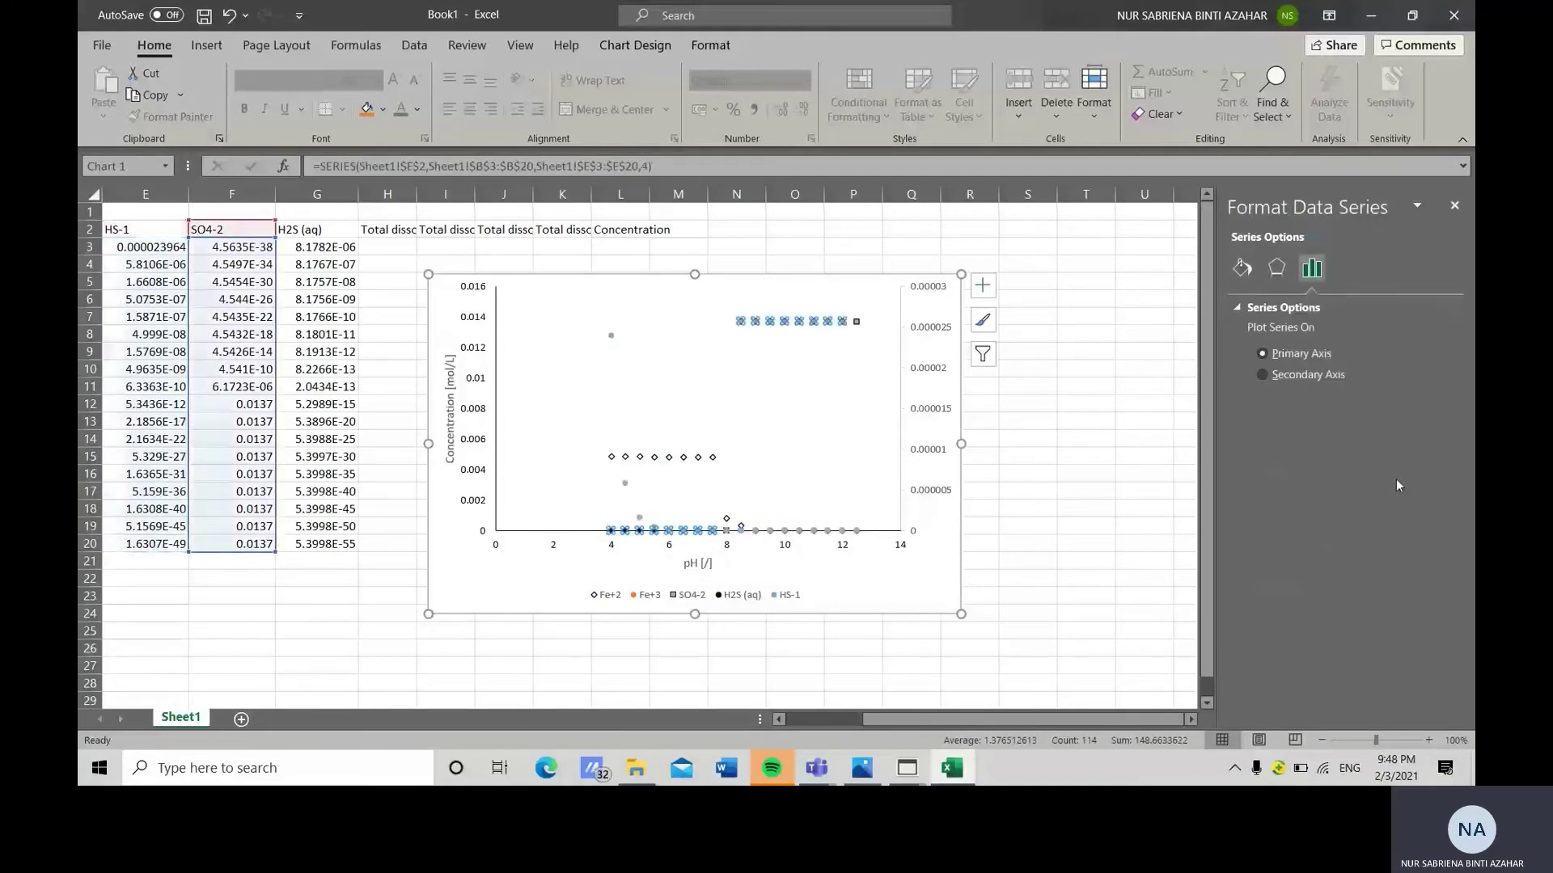
left_click(1263, 375)
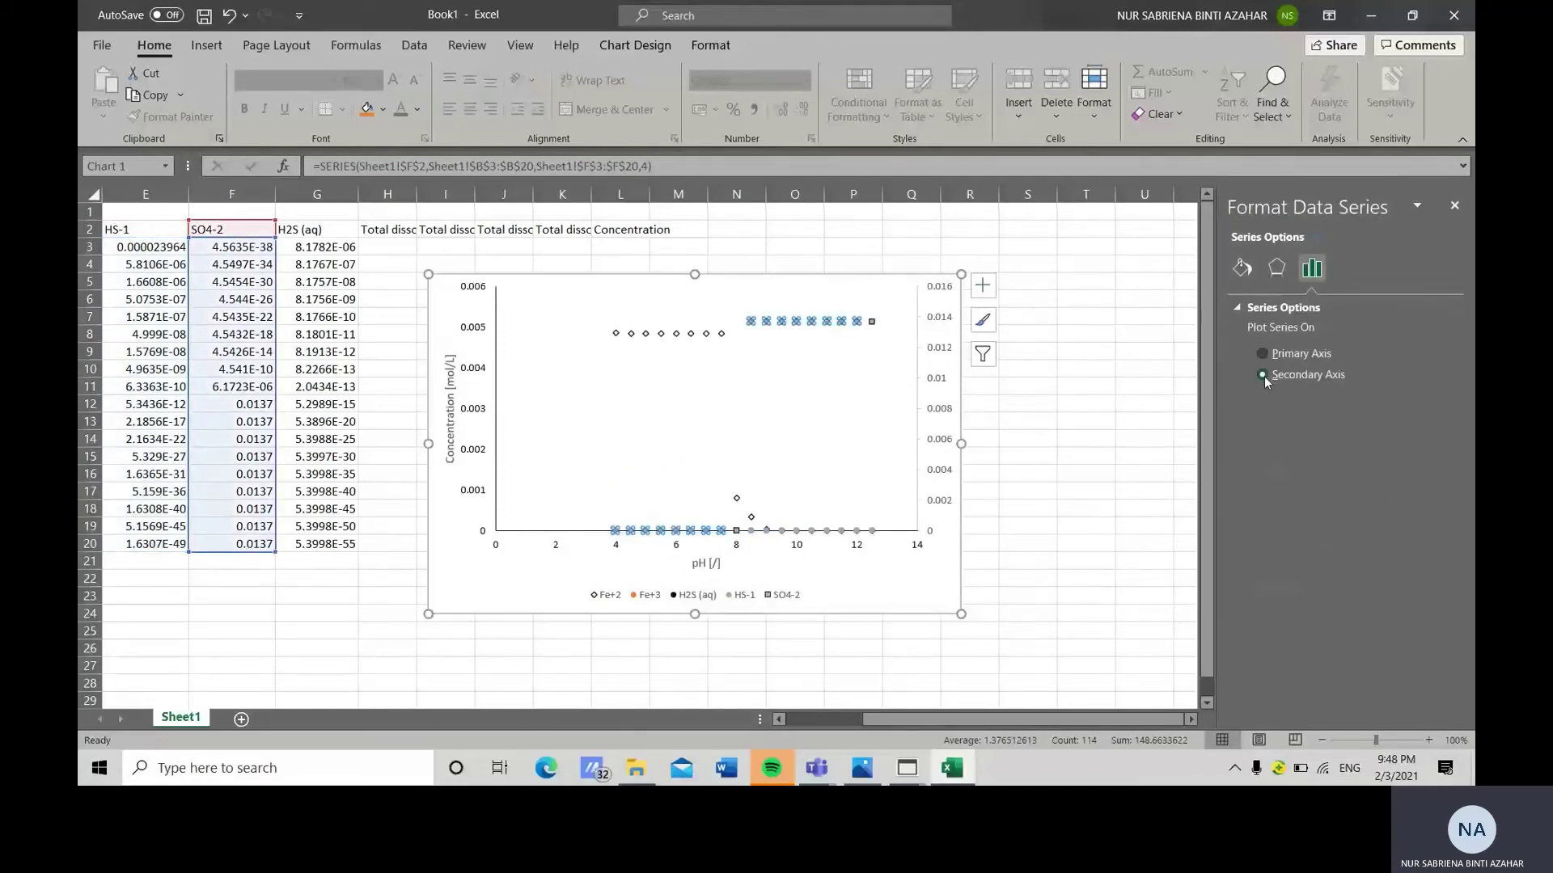
Move the SO4-2 series back to the primary axis, comparing it with the secondary axis plot.
left_click(1262, 354)
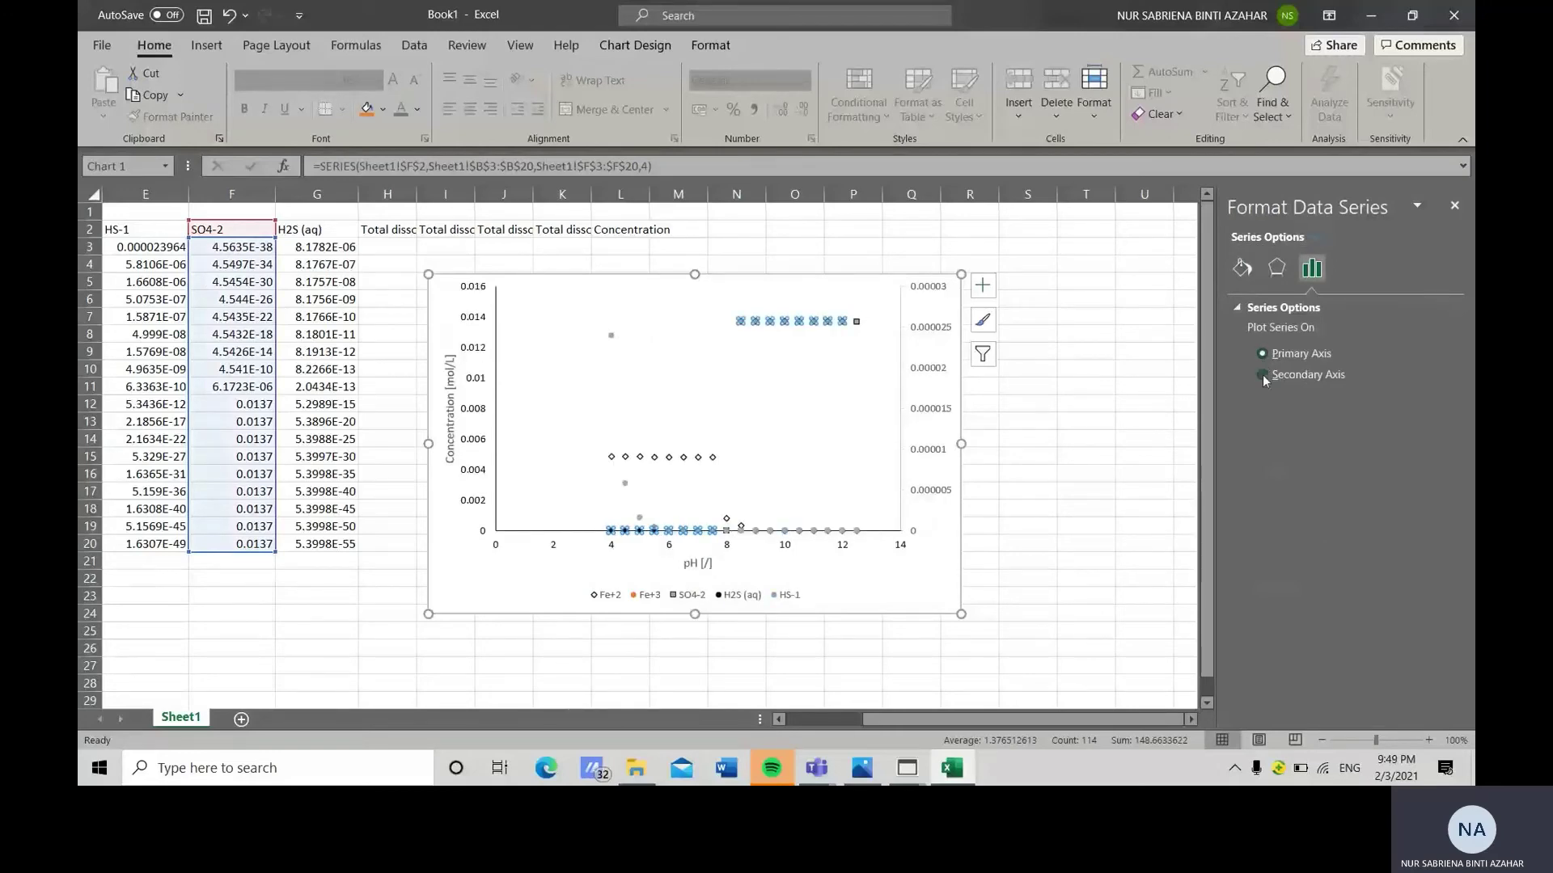
left_click(1264, 375)
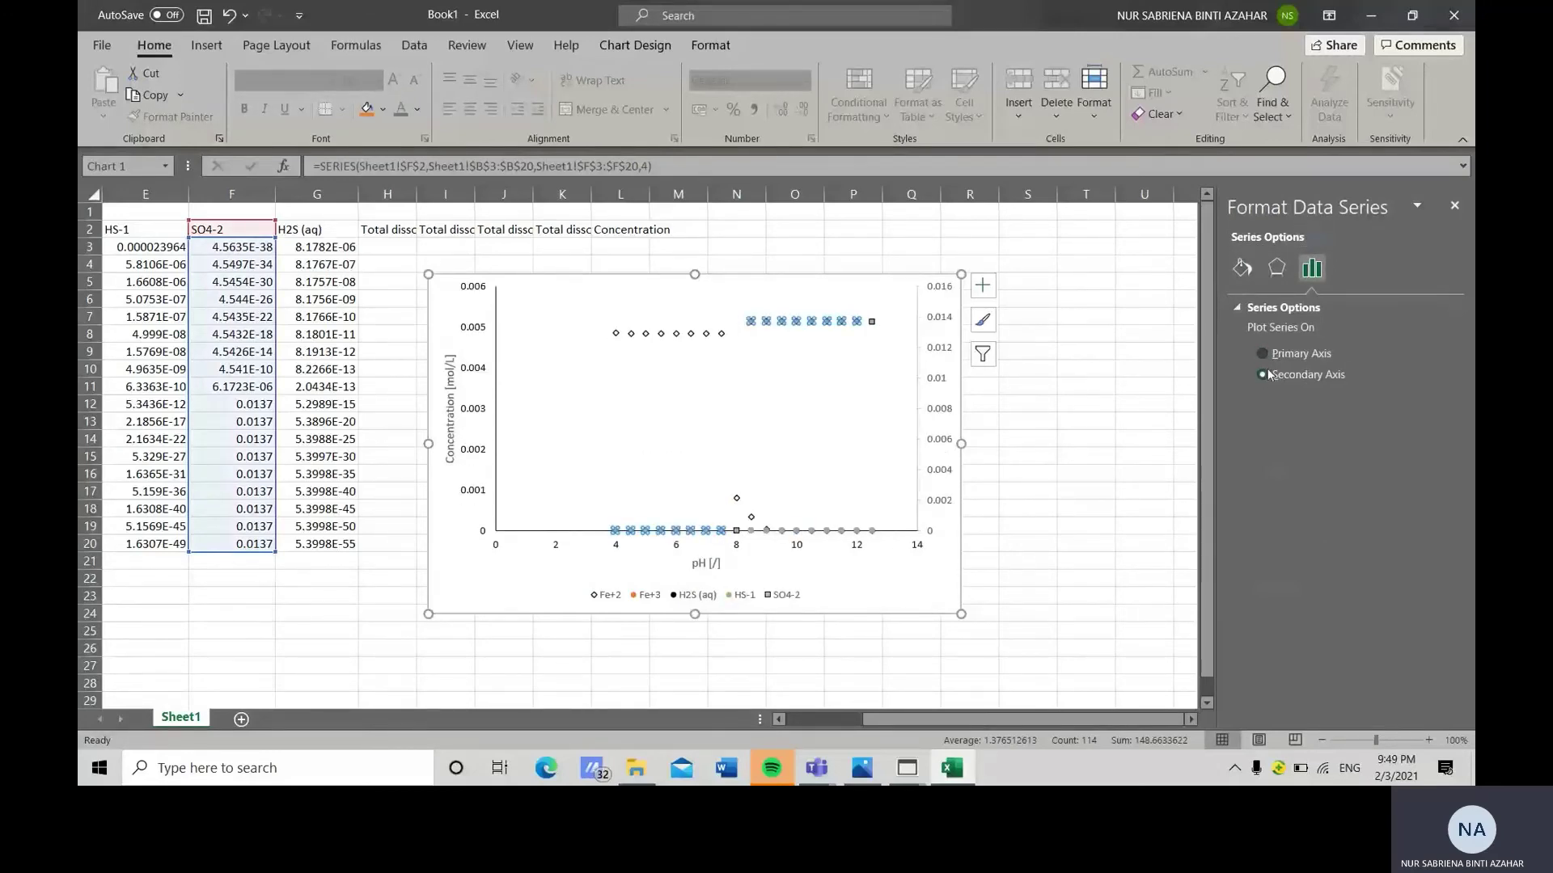
left_click(1264, 354)
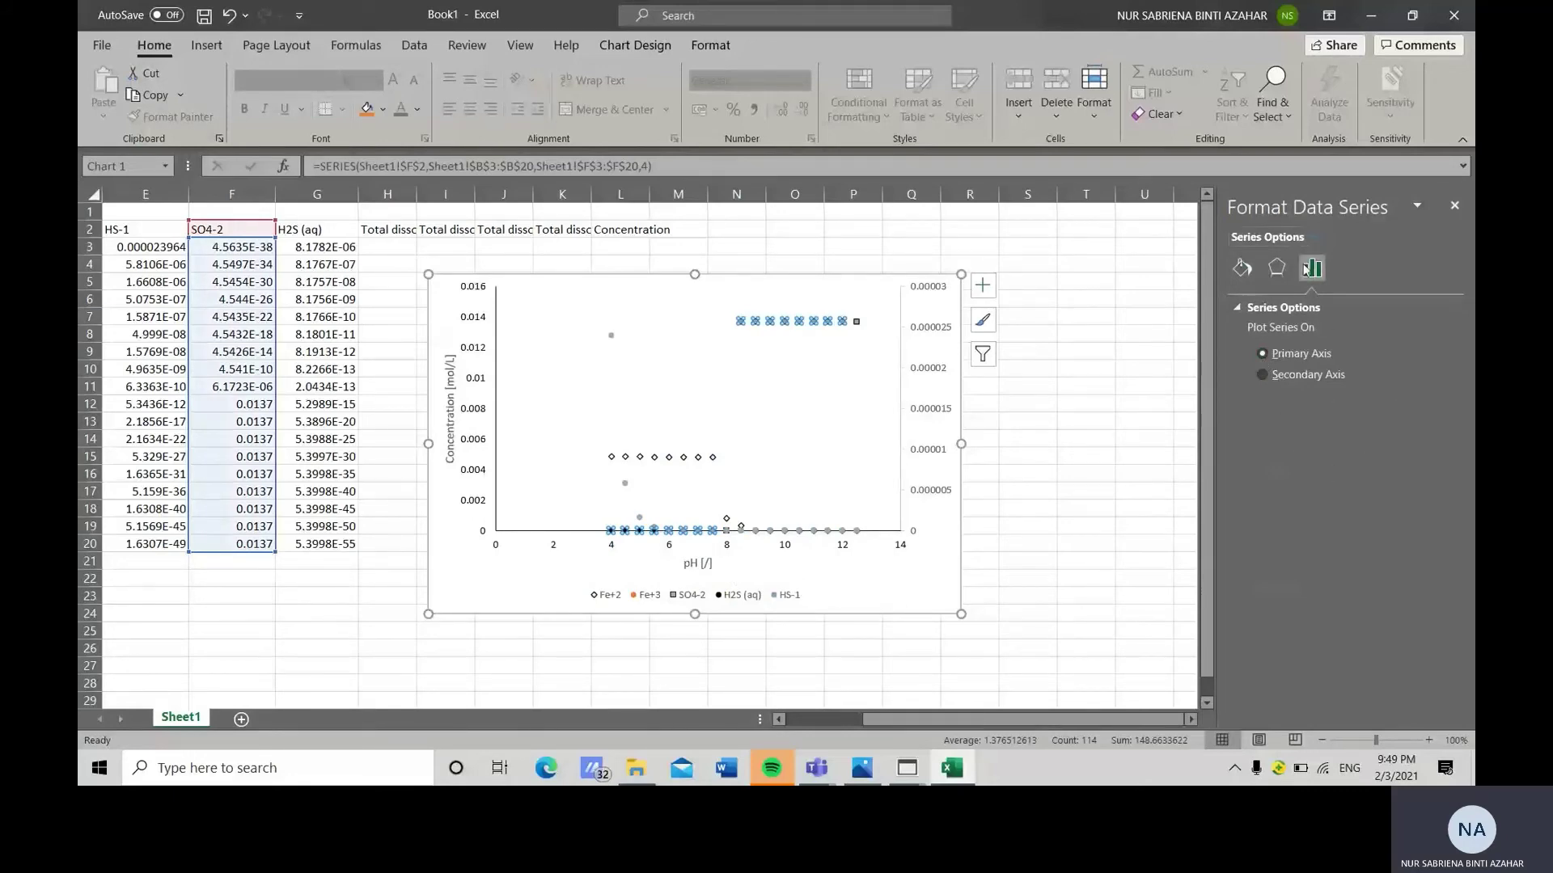
Select the H2S (aq) series in the chart and plot it on the secondary axis.
left_click(1312, 236)
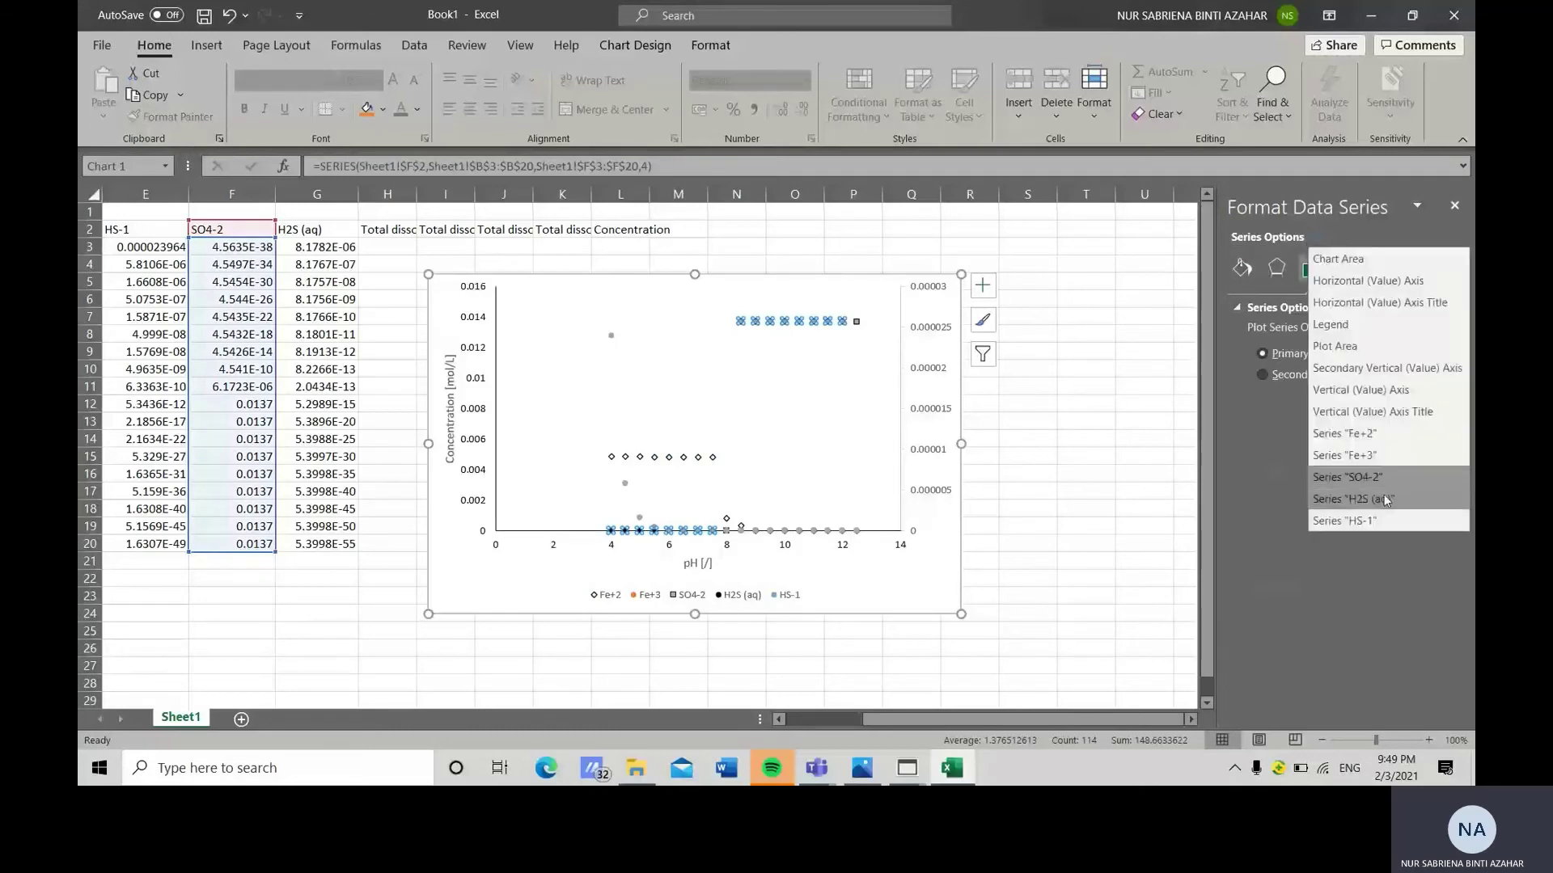
left_click(1384, 499)
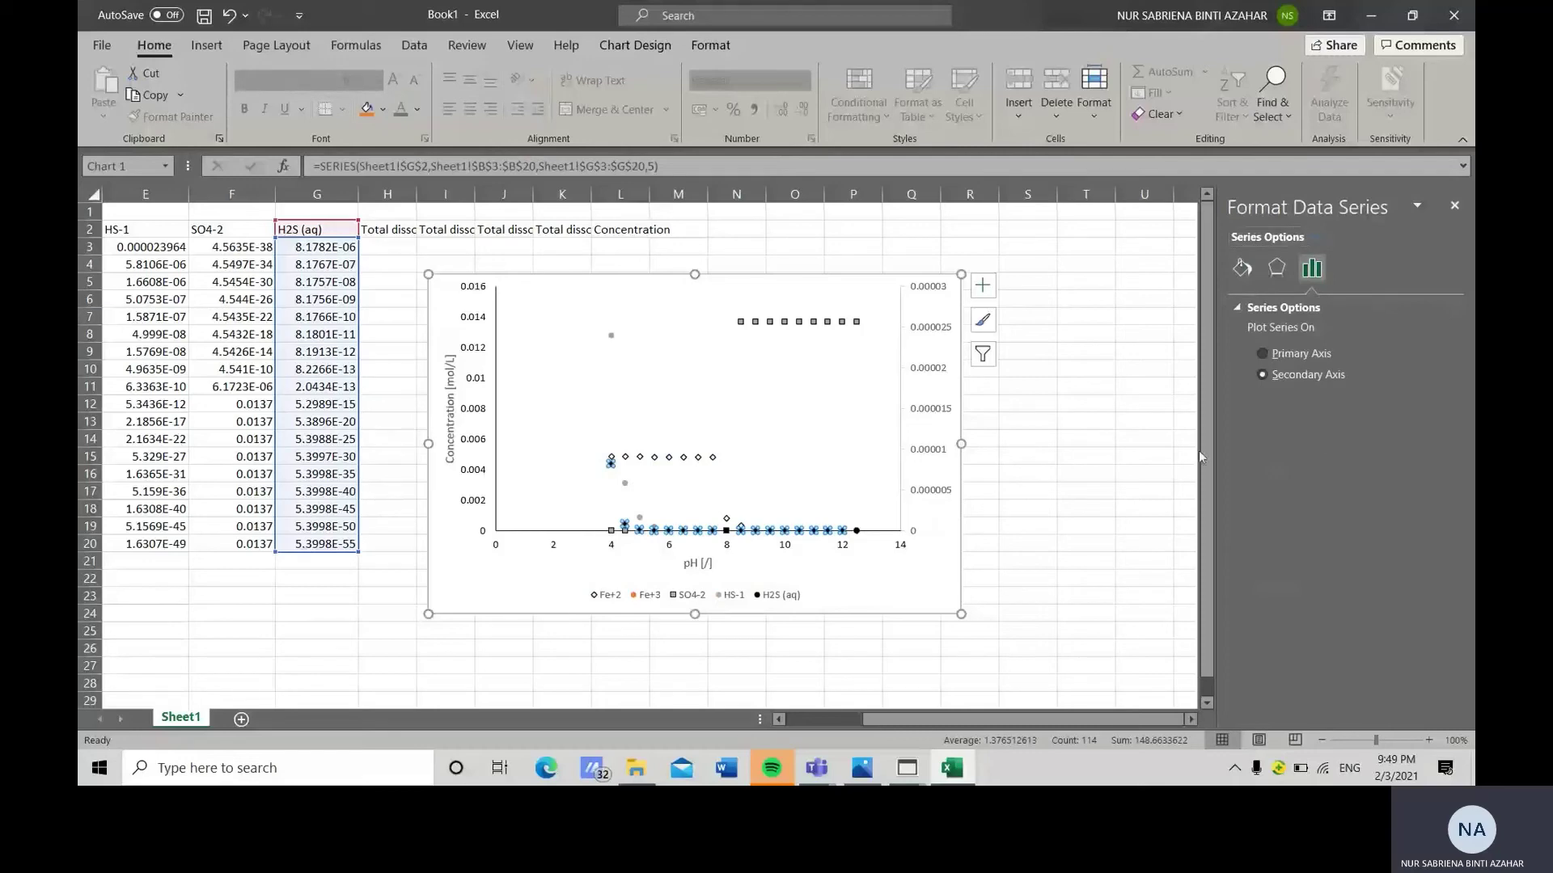
left_click(849, 595)
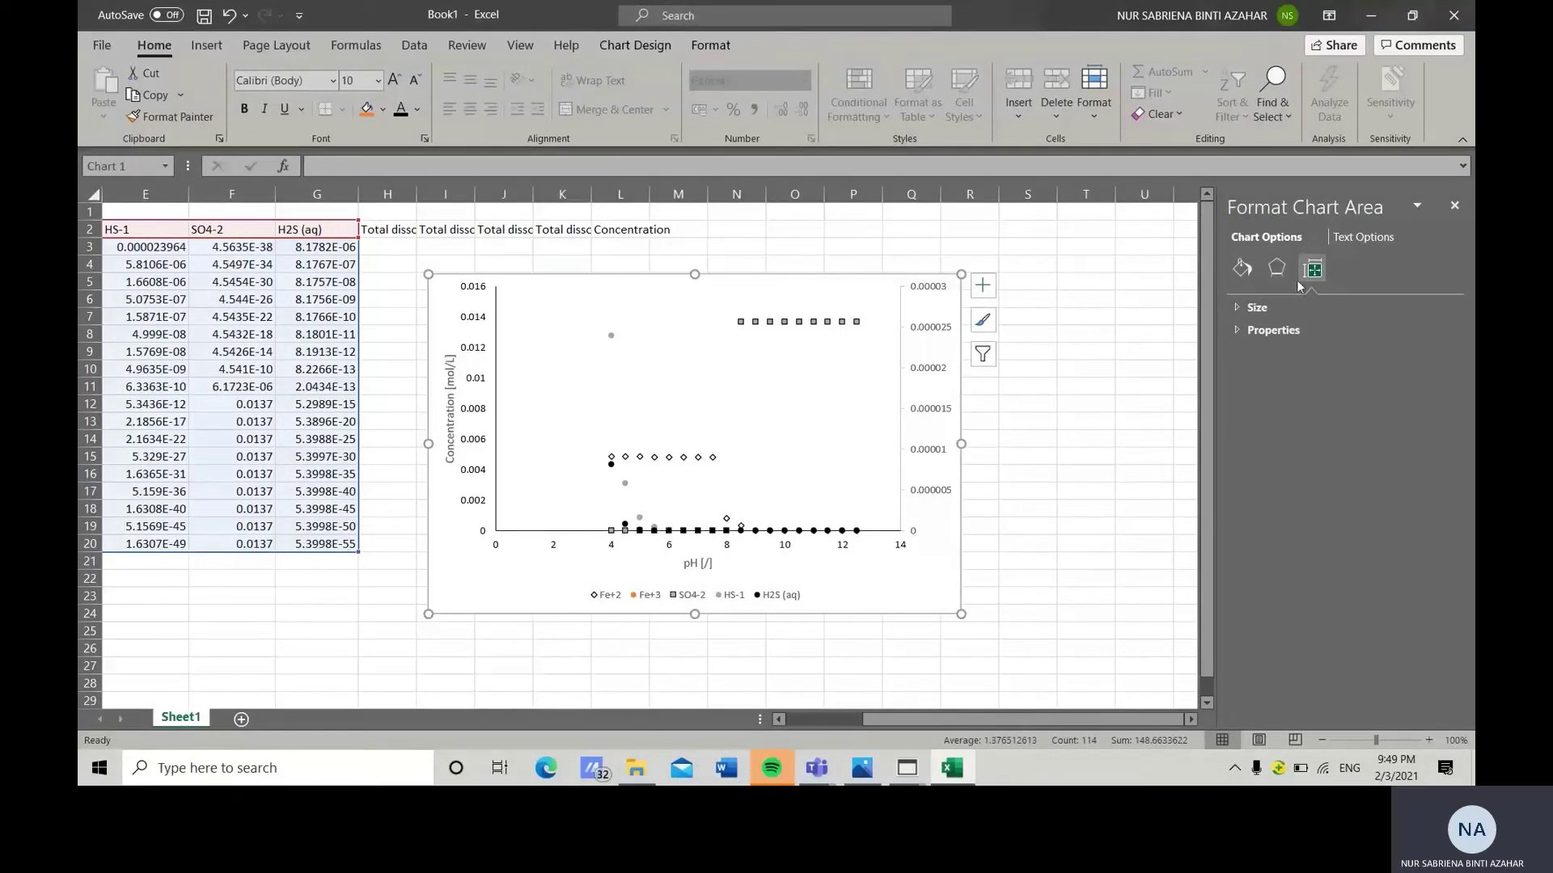
Select the Fe+3 series in the chart and plot it on the secondary axis.
left_click(1313, 238)
left_click(1344, 457)
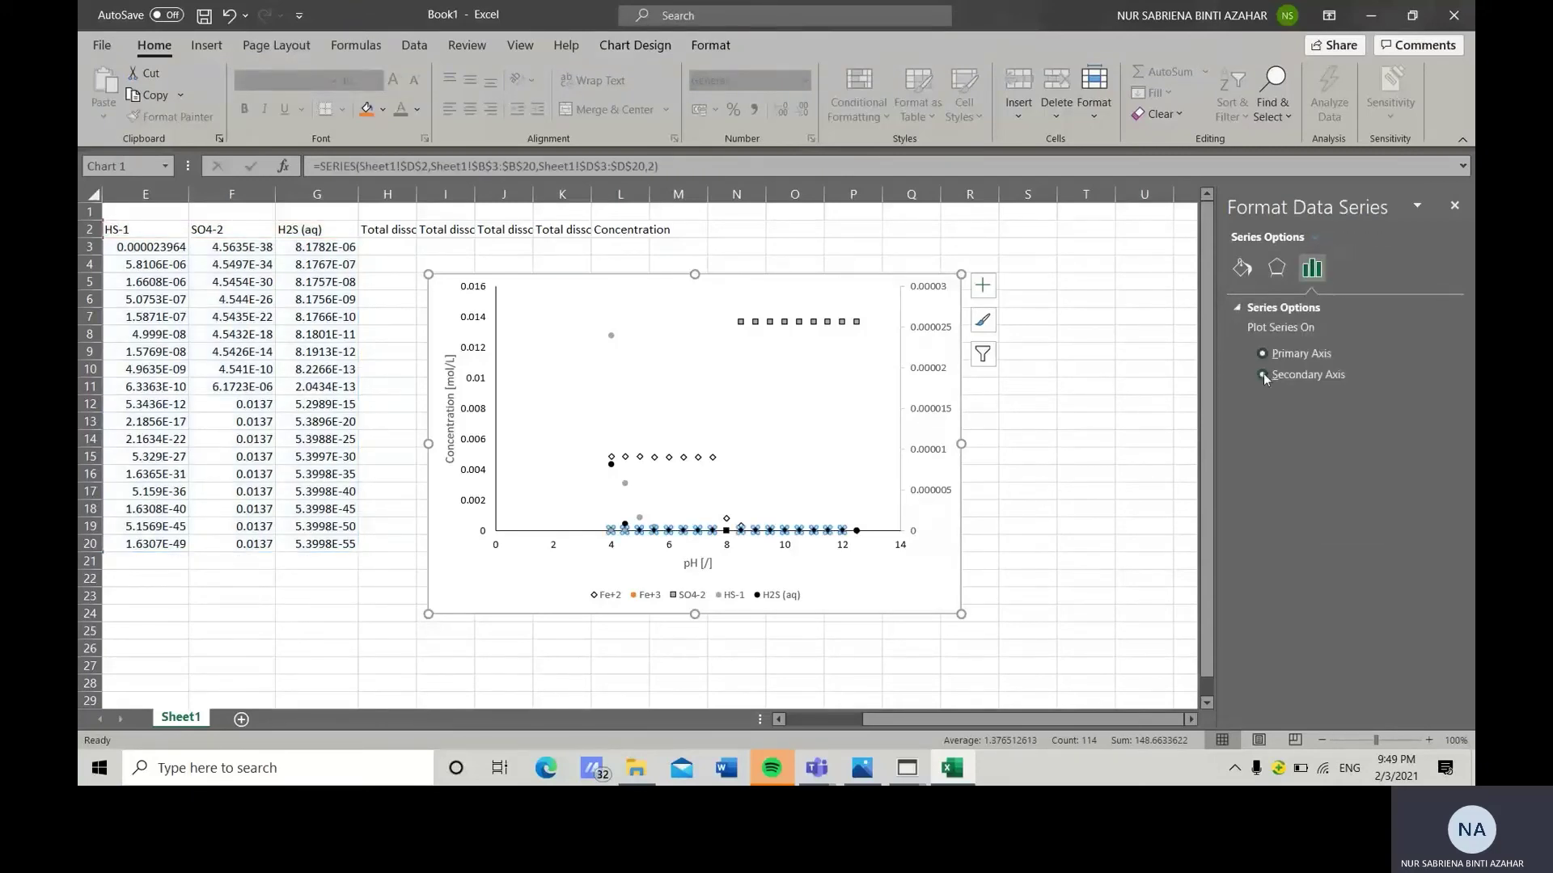
left_click(1262, 375)
Give the single Fe+3 data point at pH 4.5 a solid marker fill and a solid black border.
left_click(624, 530)
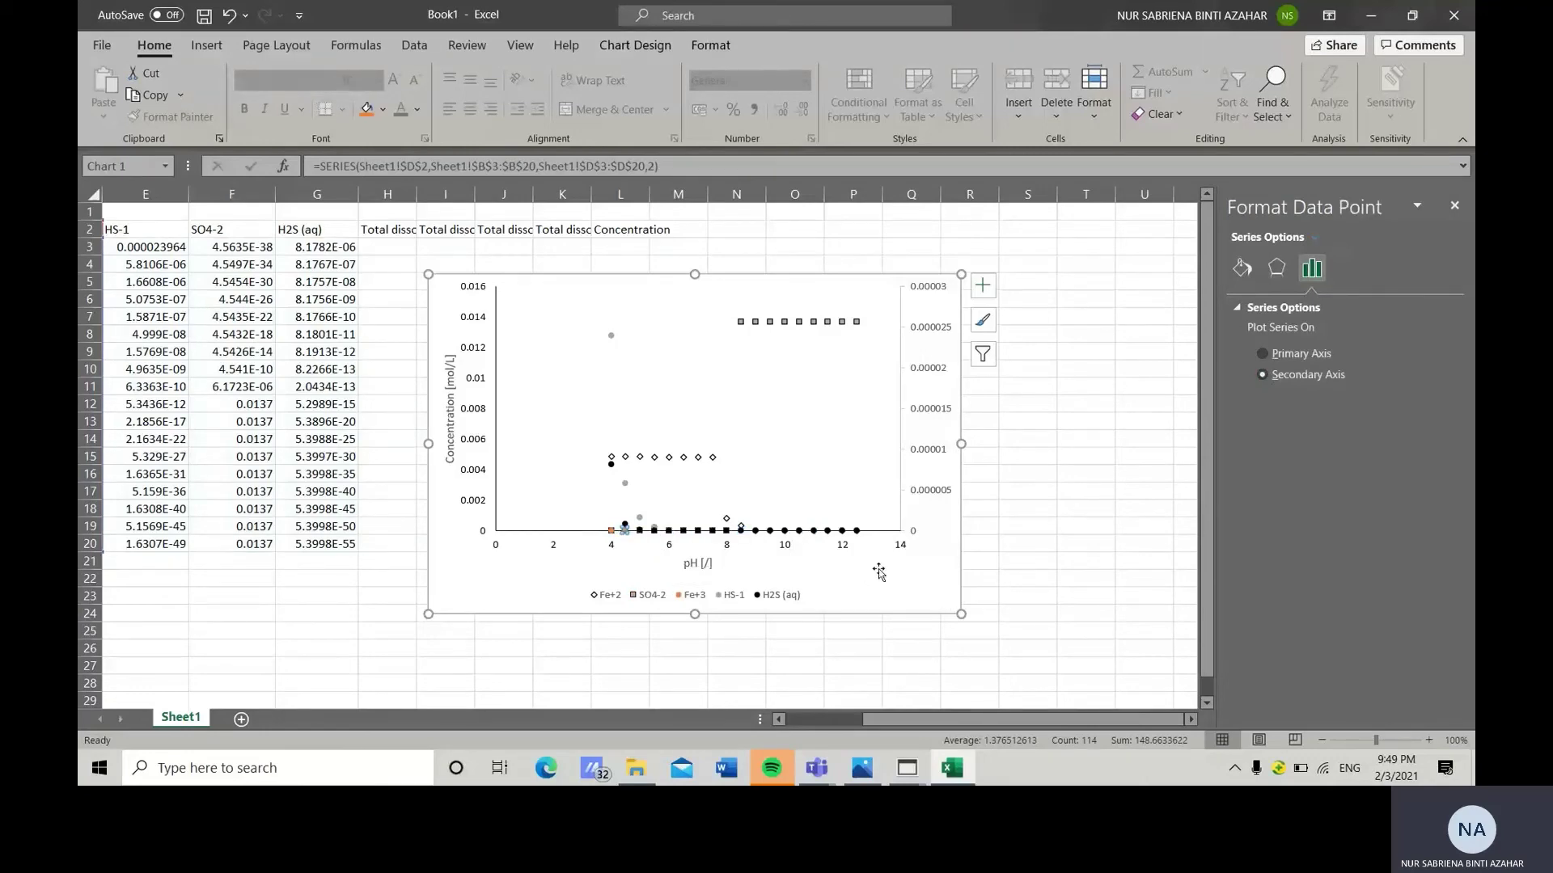
left_click(1242, 271)
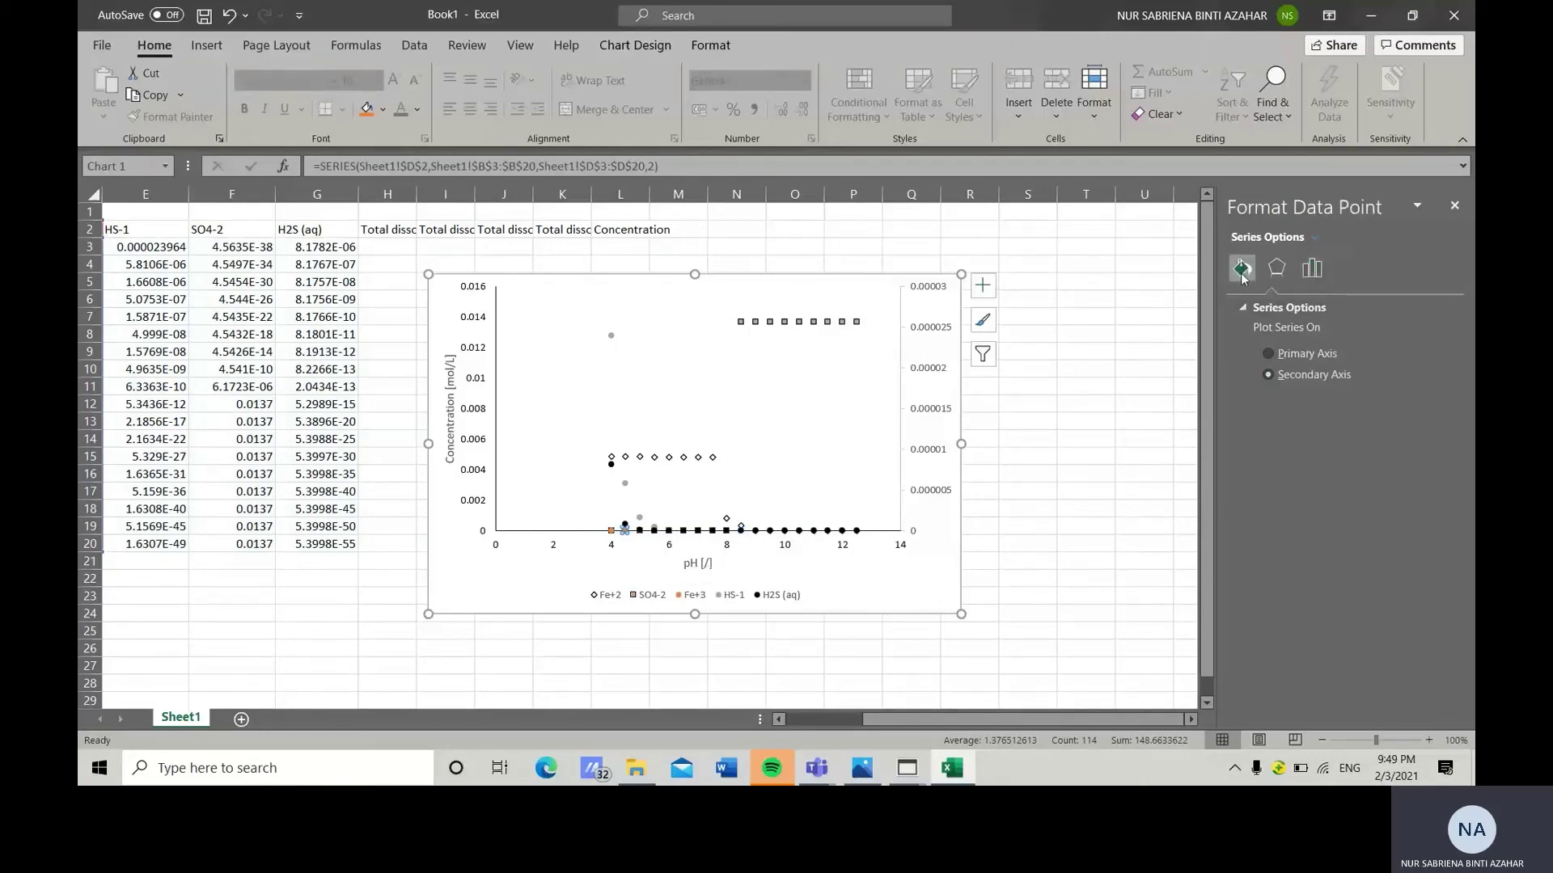
left_click(1291, 312)
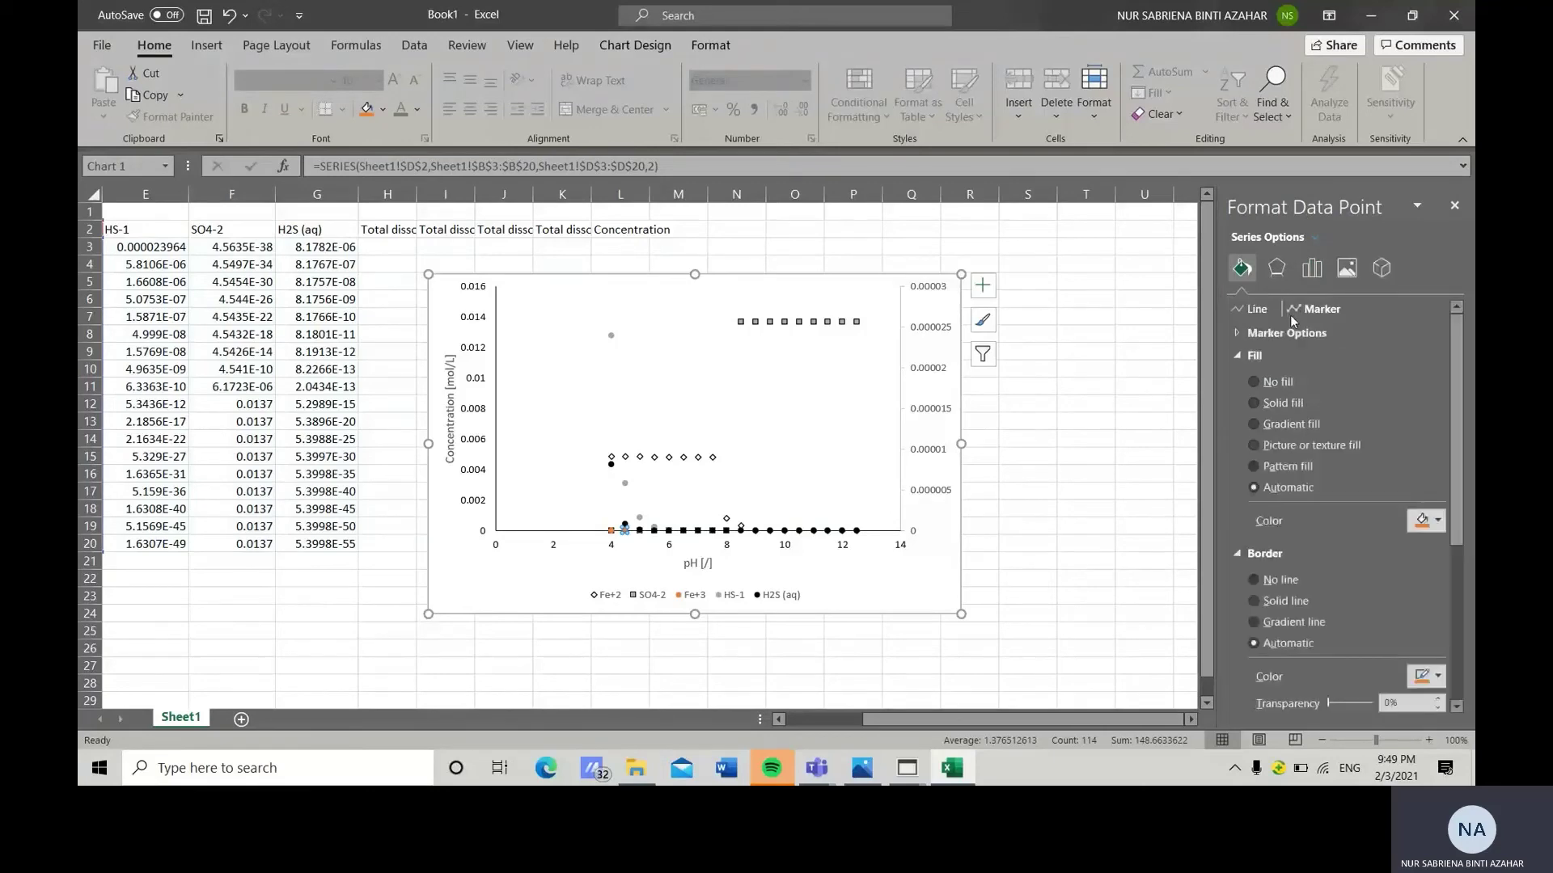
left_click(1424, 520)
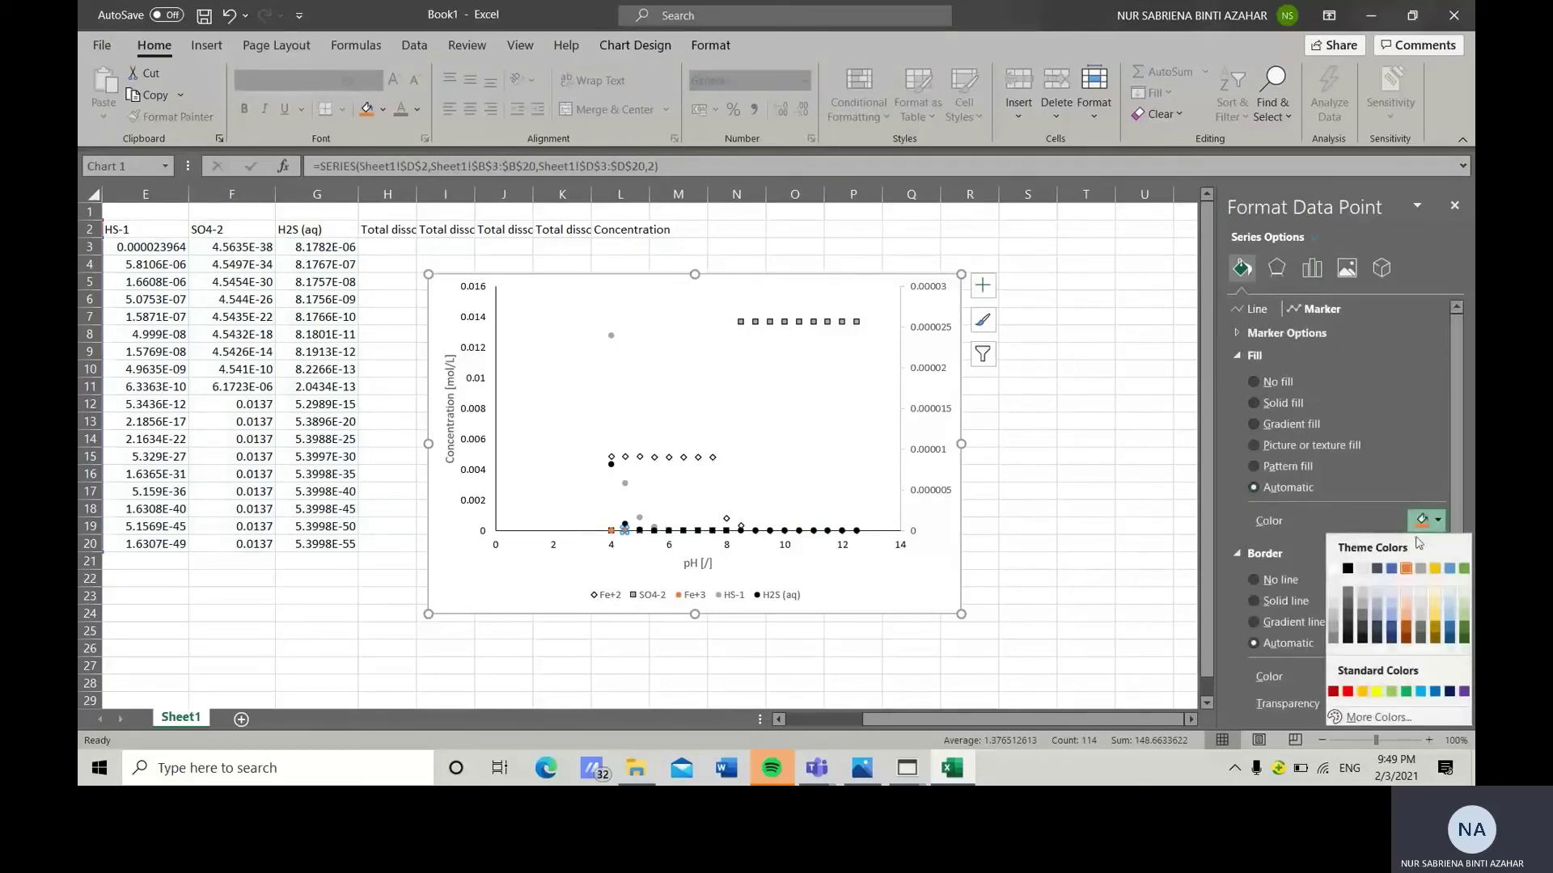
left_click(1360, 618)
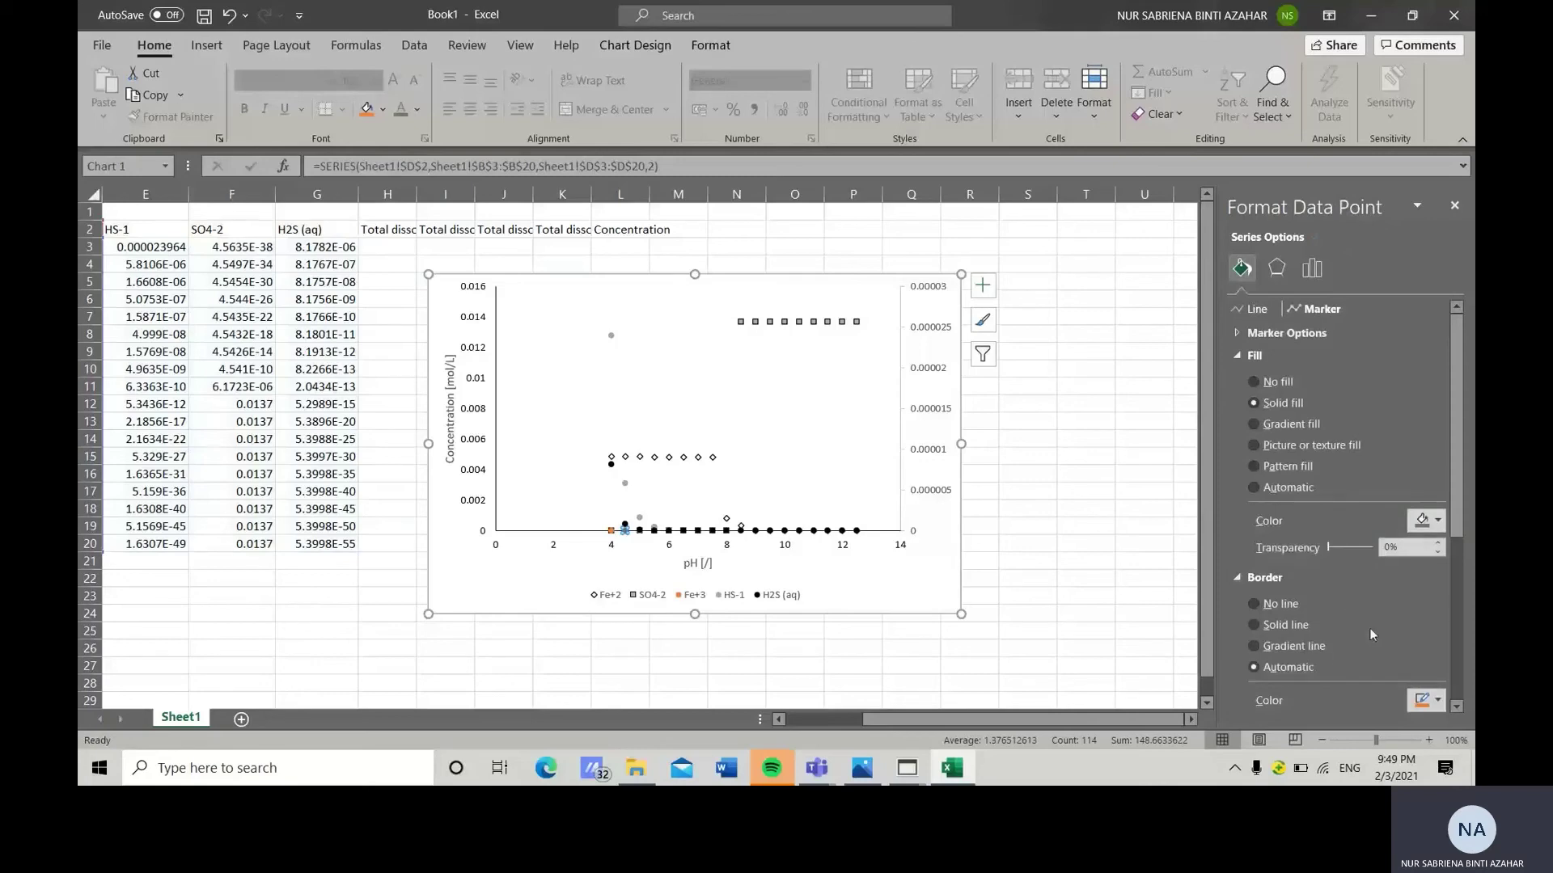
left_click(1426, 701)
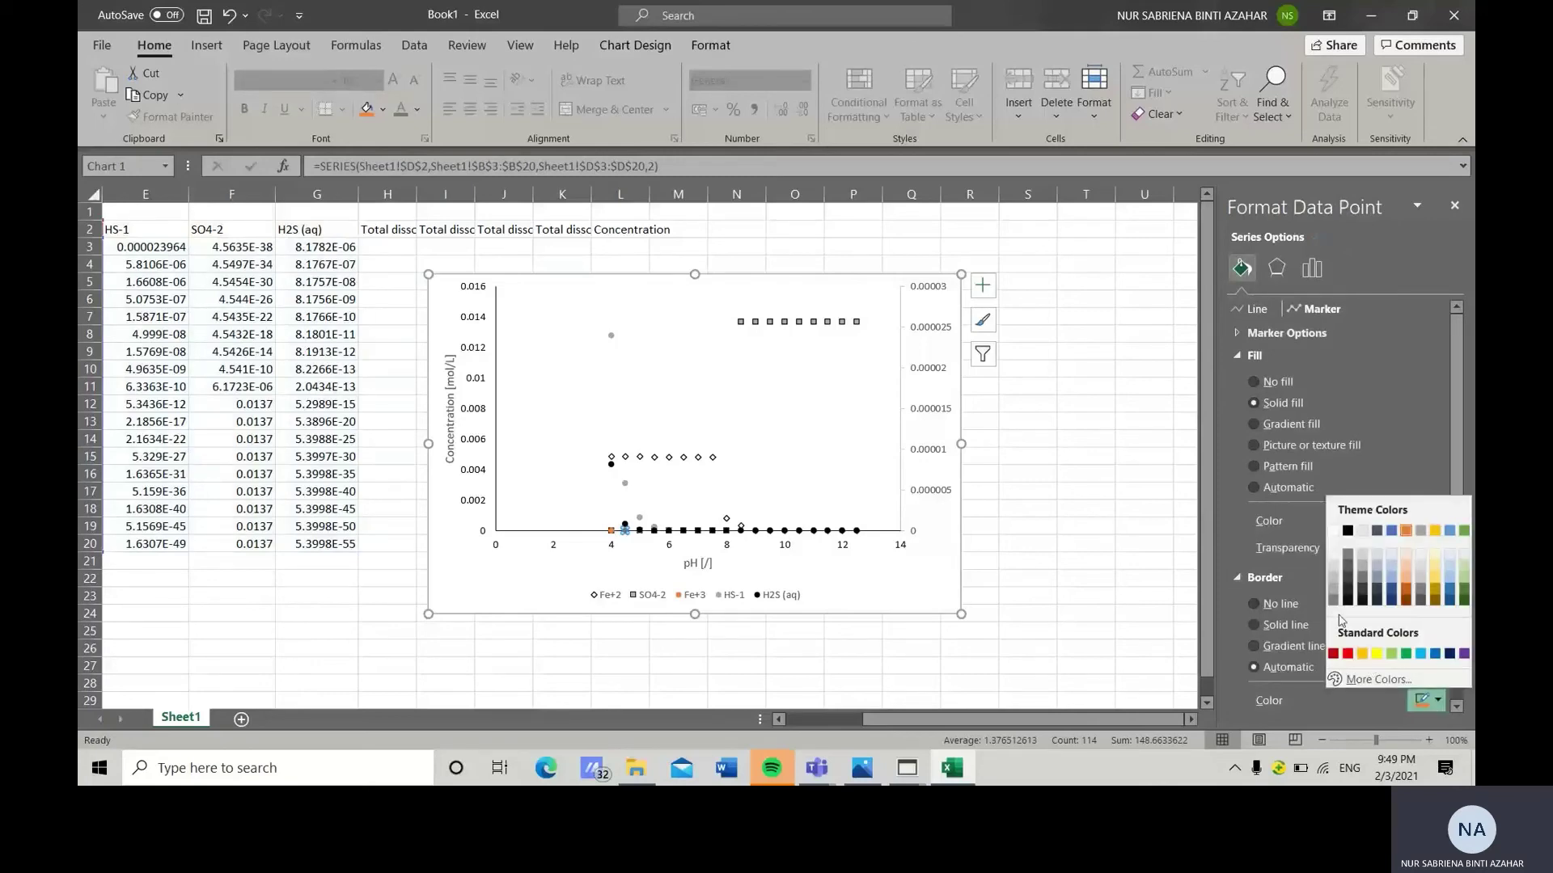
left_click(1348, 532)
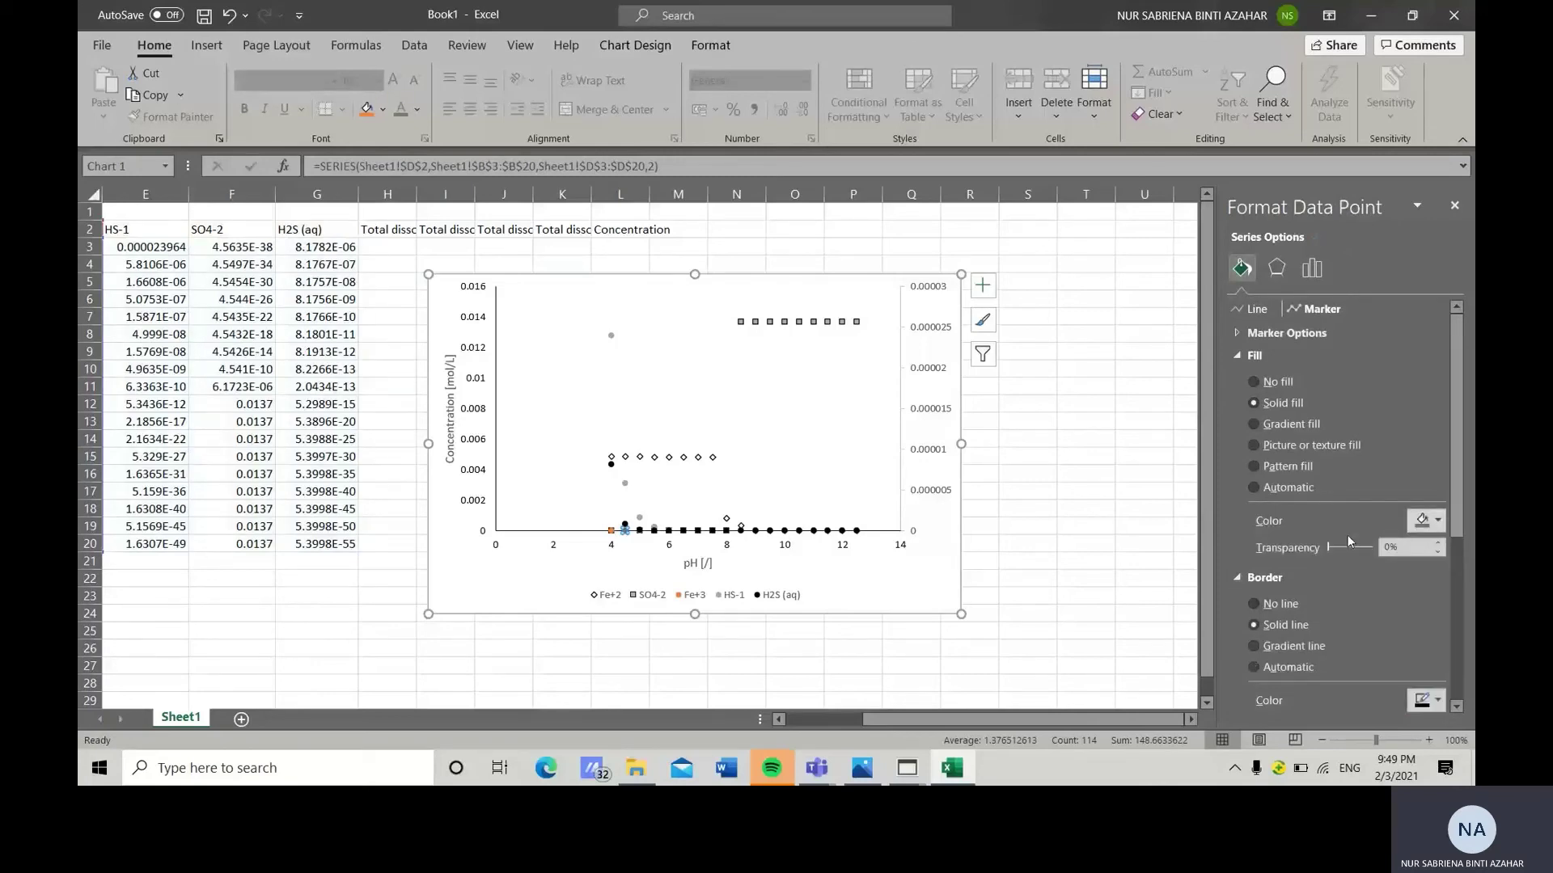
left_click(743, 479)
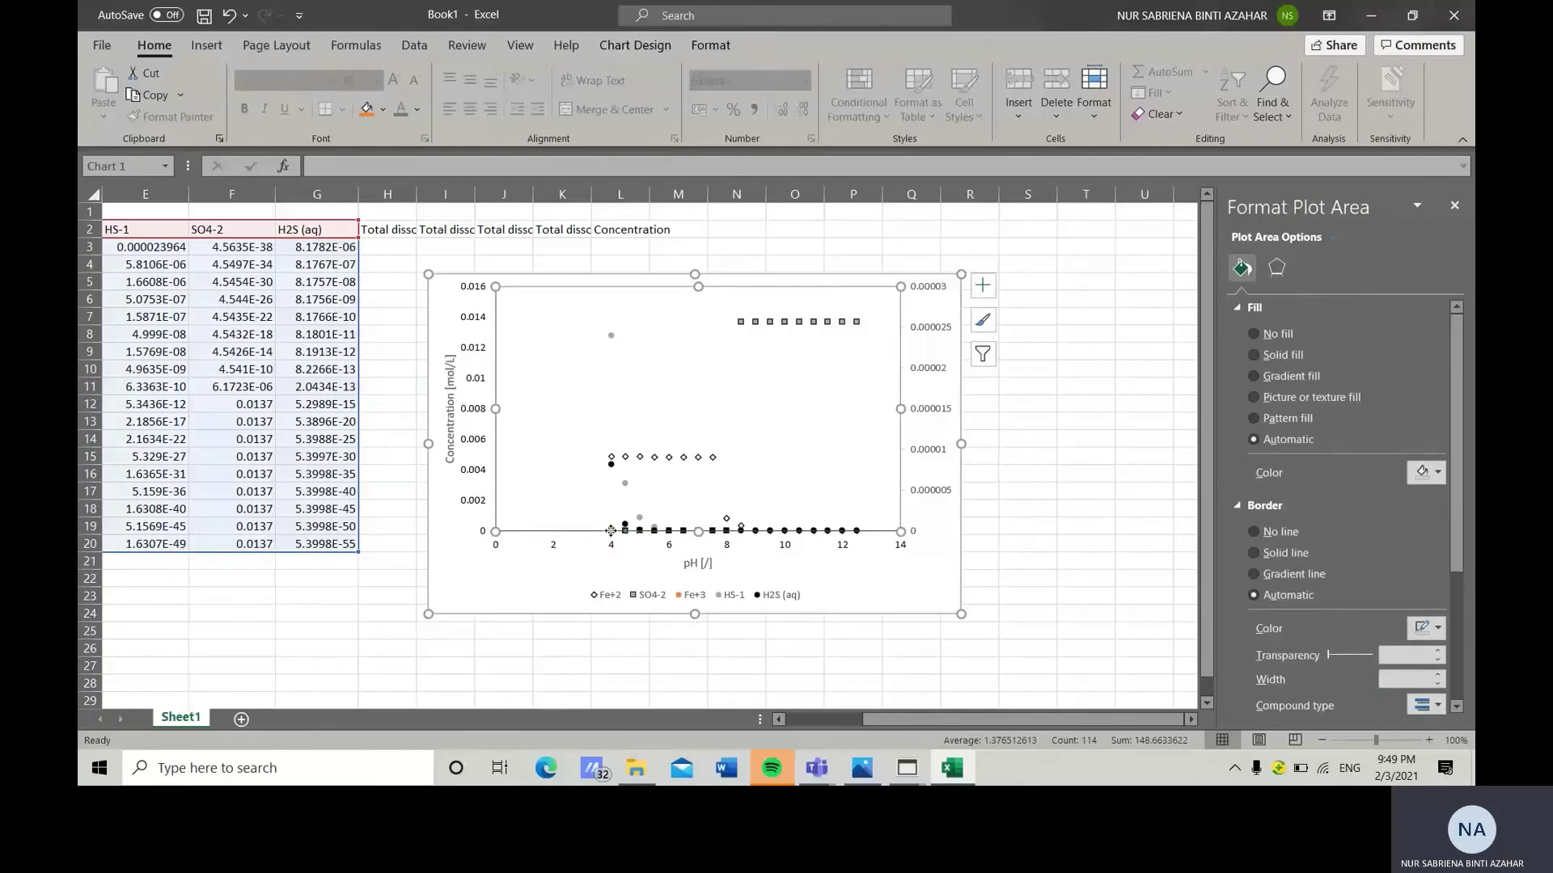
left_click(917, 584)
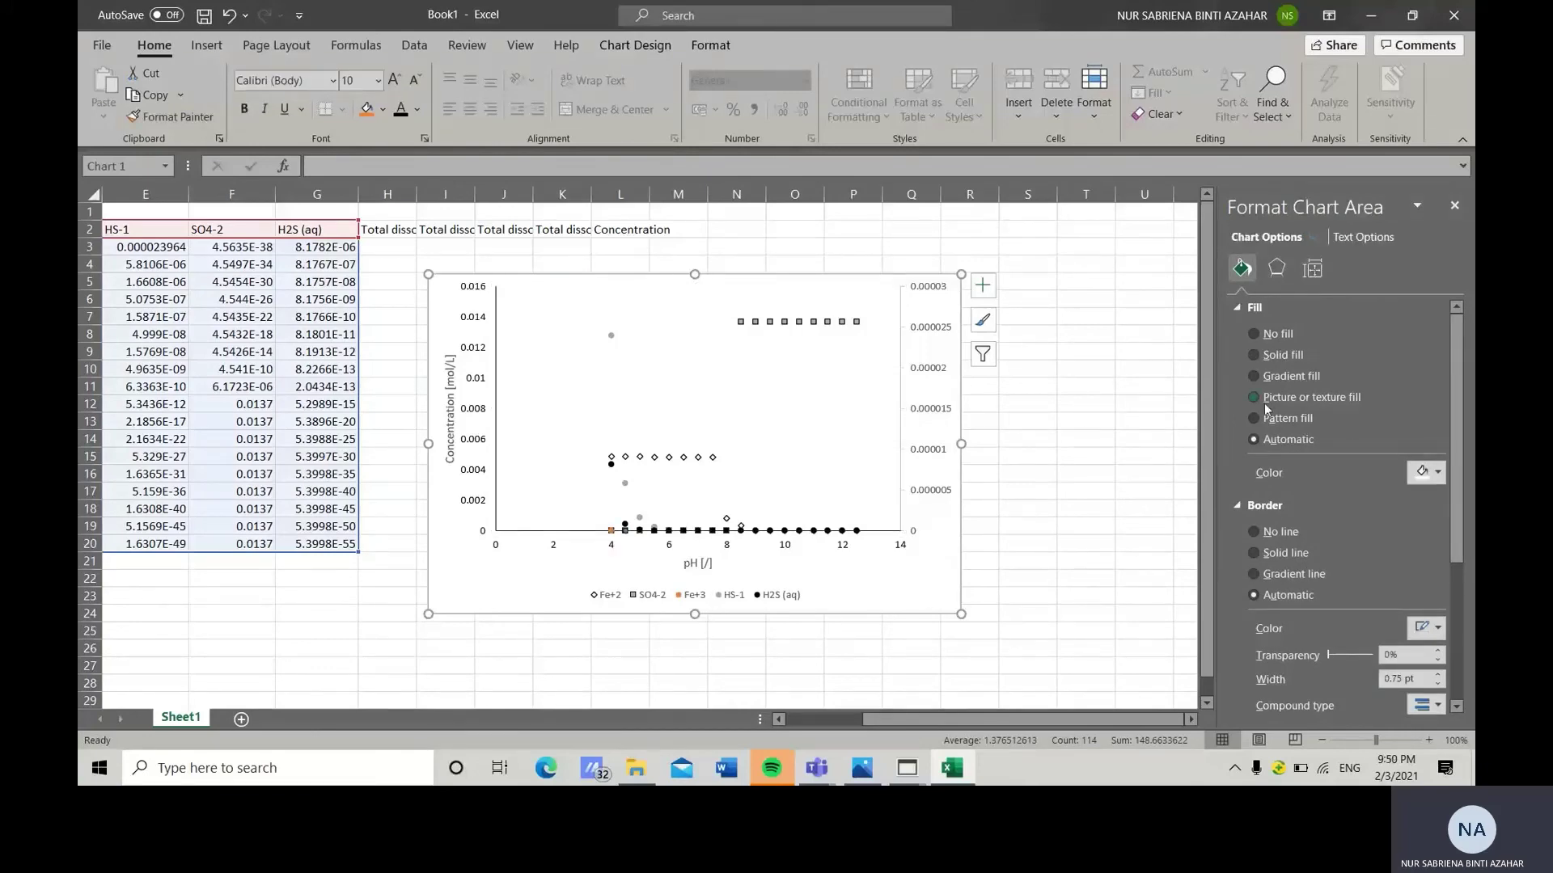
Fill the markers of the whole Fe+3 series with solid Light Gray, Background 2.
left_click(1314, 239)
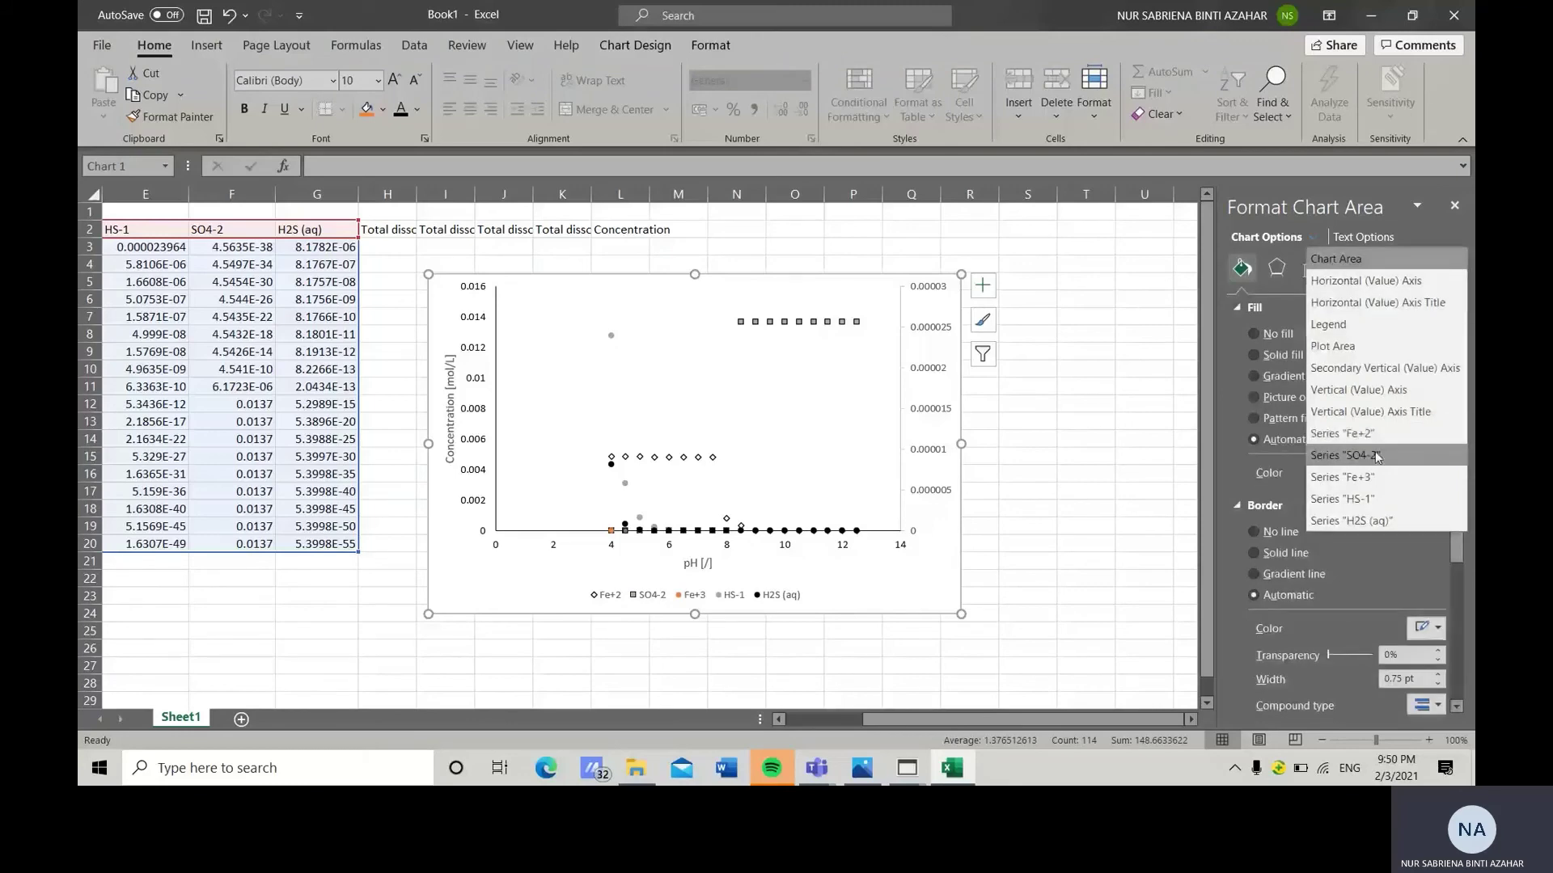
left_click(1374, 453)
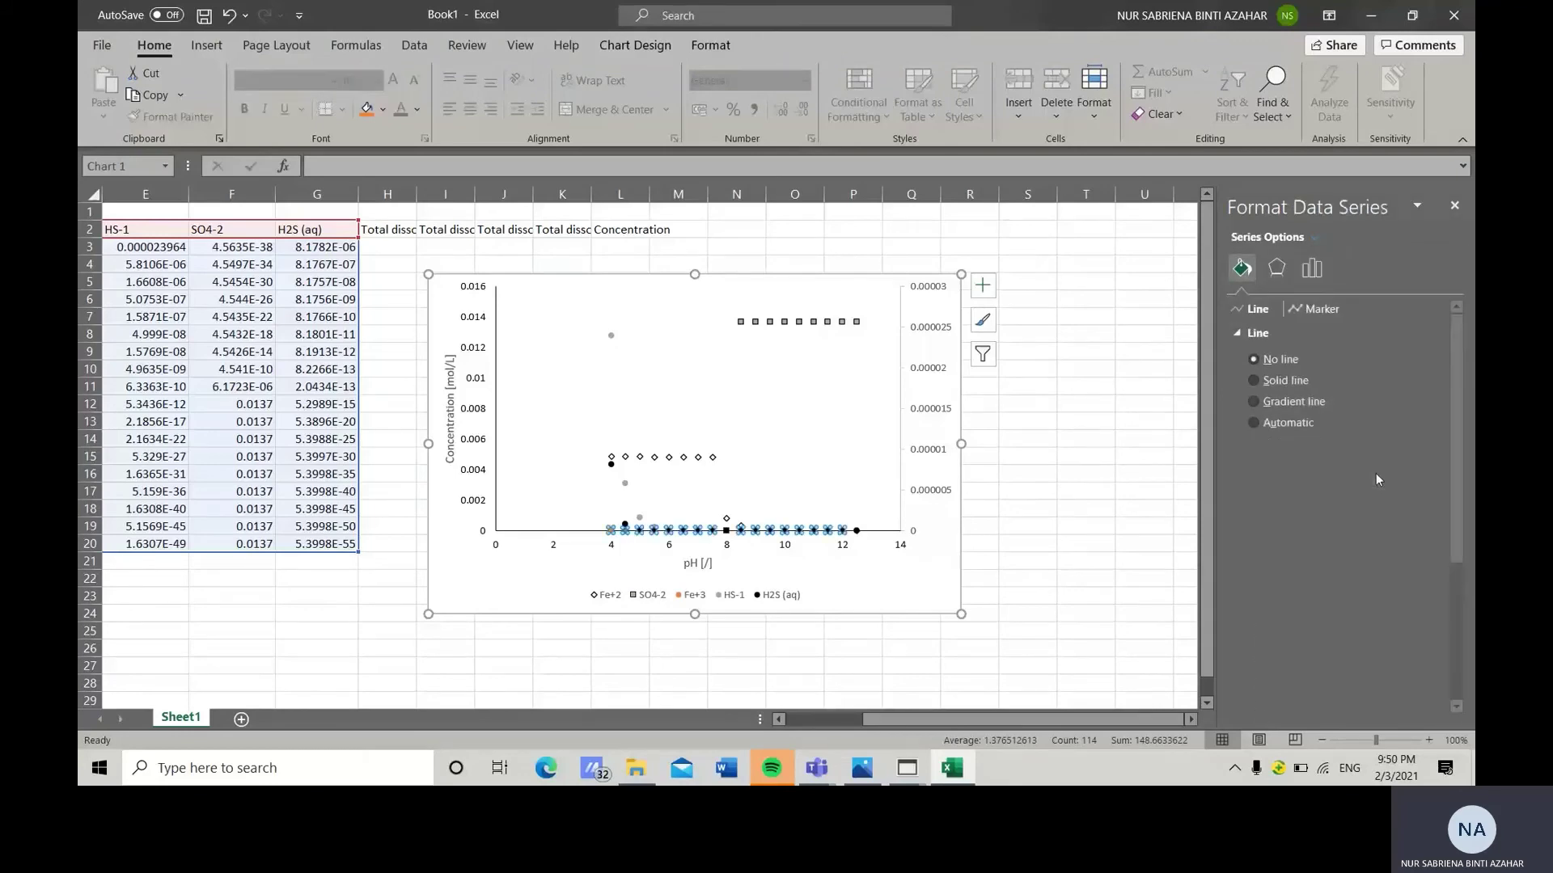
left_click(1334, 312)
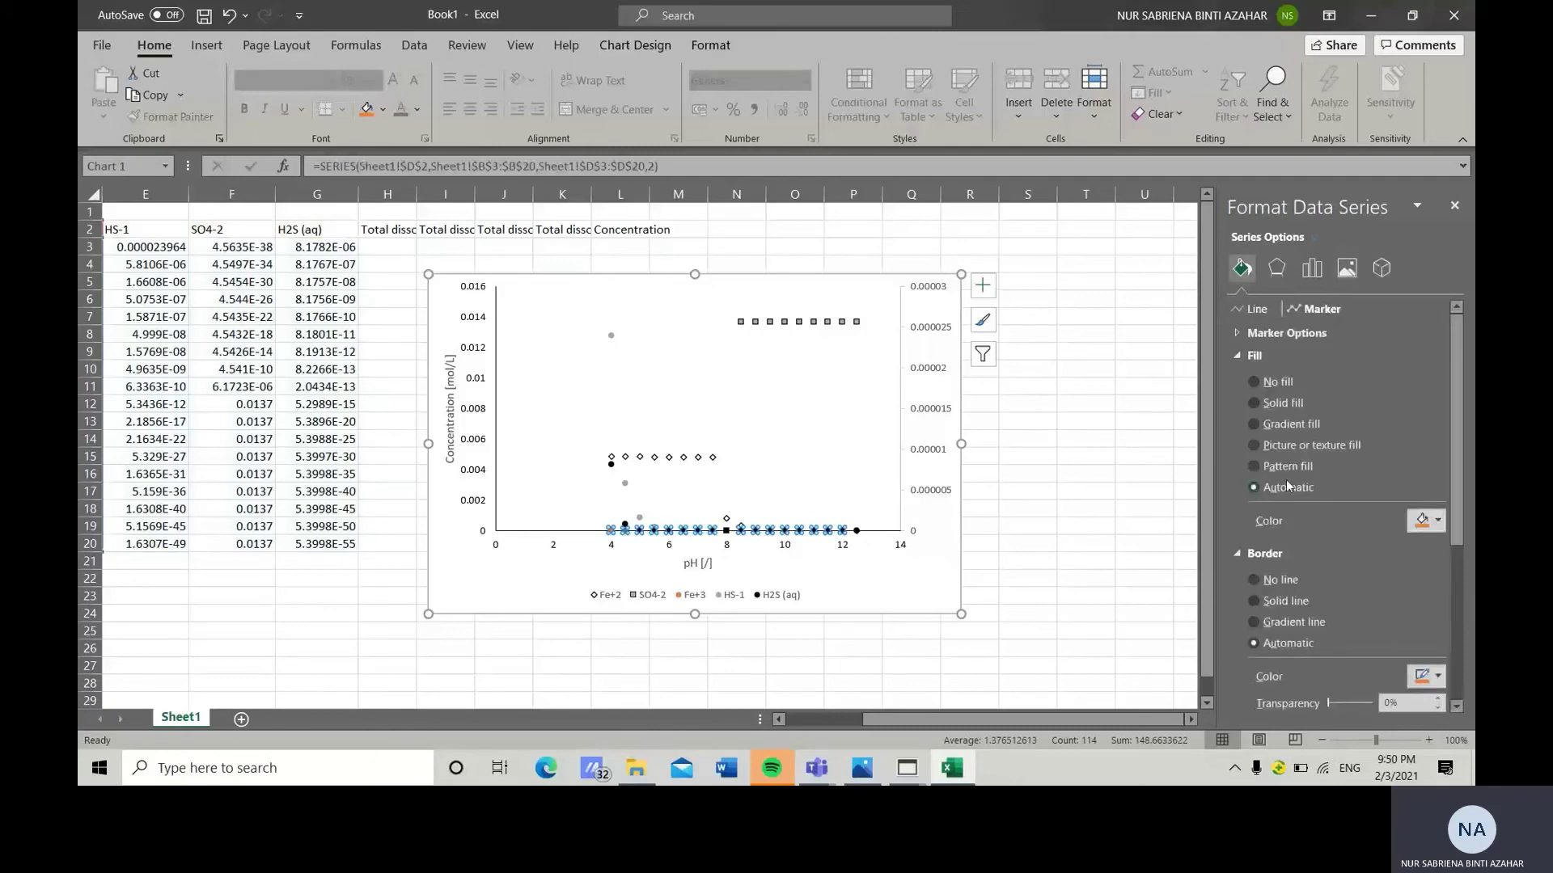
left_click(1429, 521)
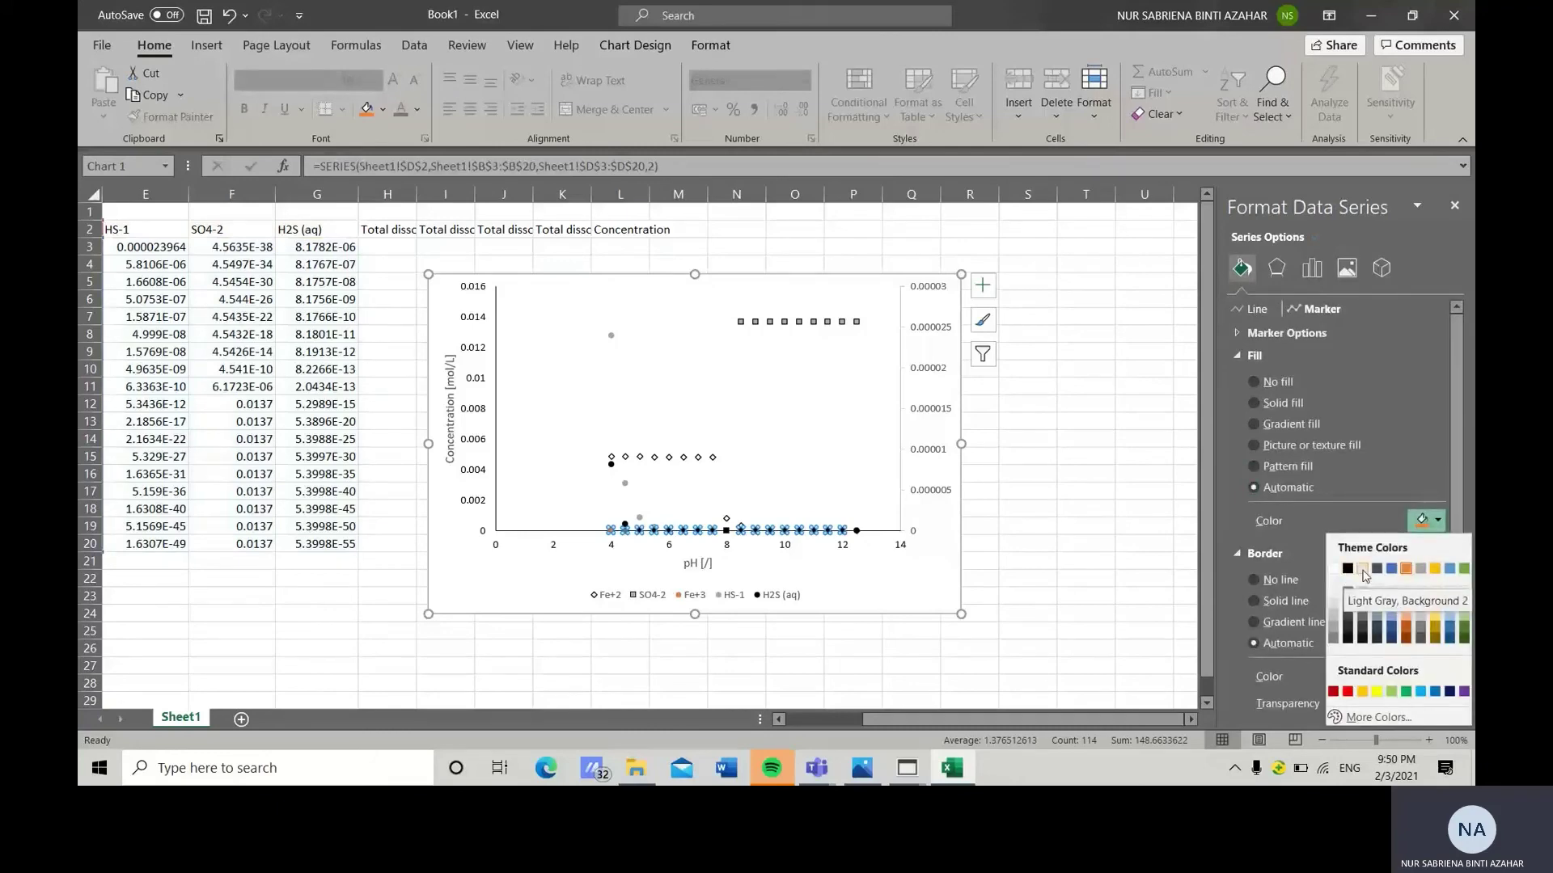
left_click(1362, 570)
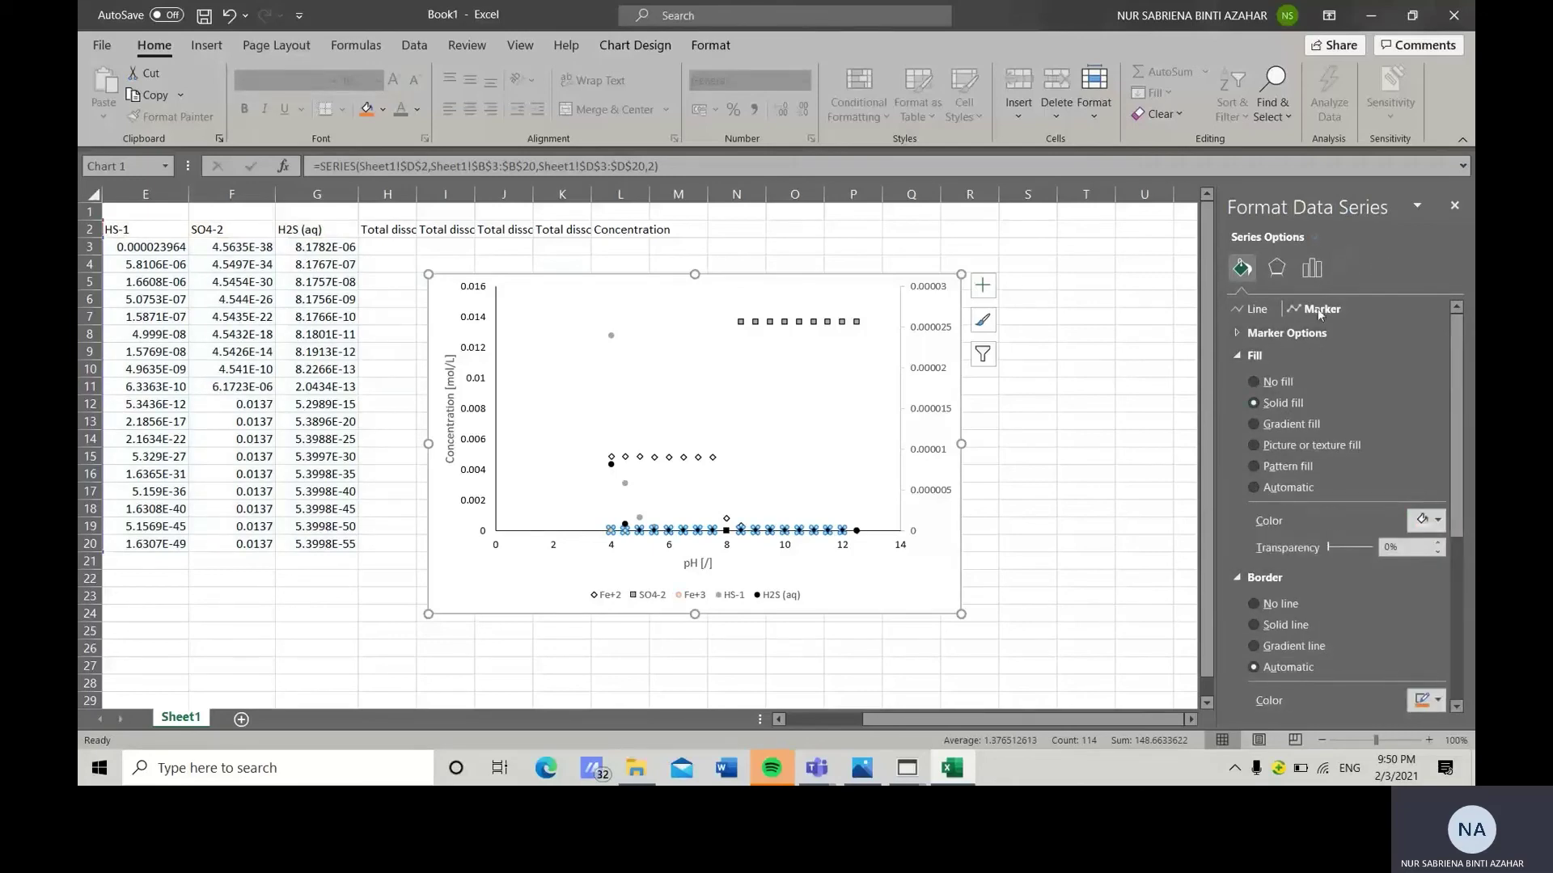
Set the Fe+3 series markers to the built-in circle type.
left_click(1268, 332)
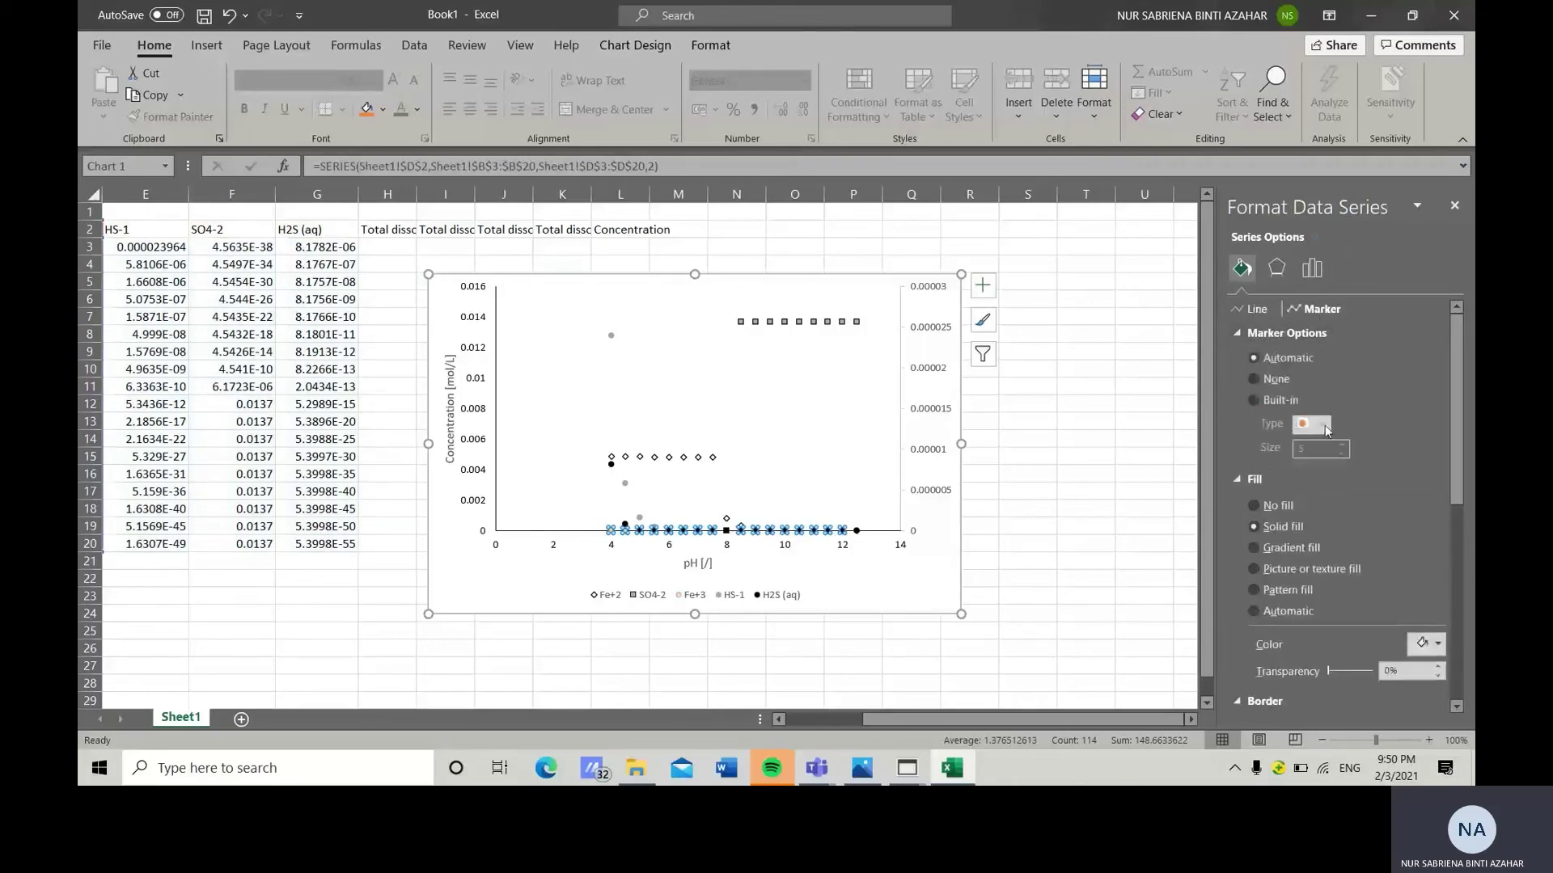
left_click(1253, 400)
left_click(1323, 426)
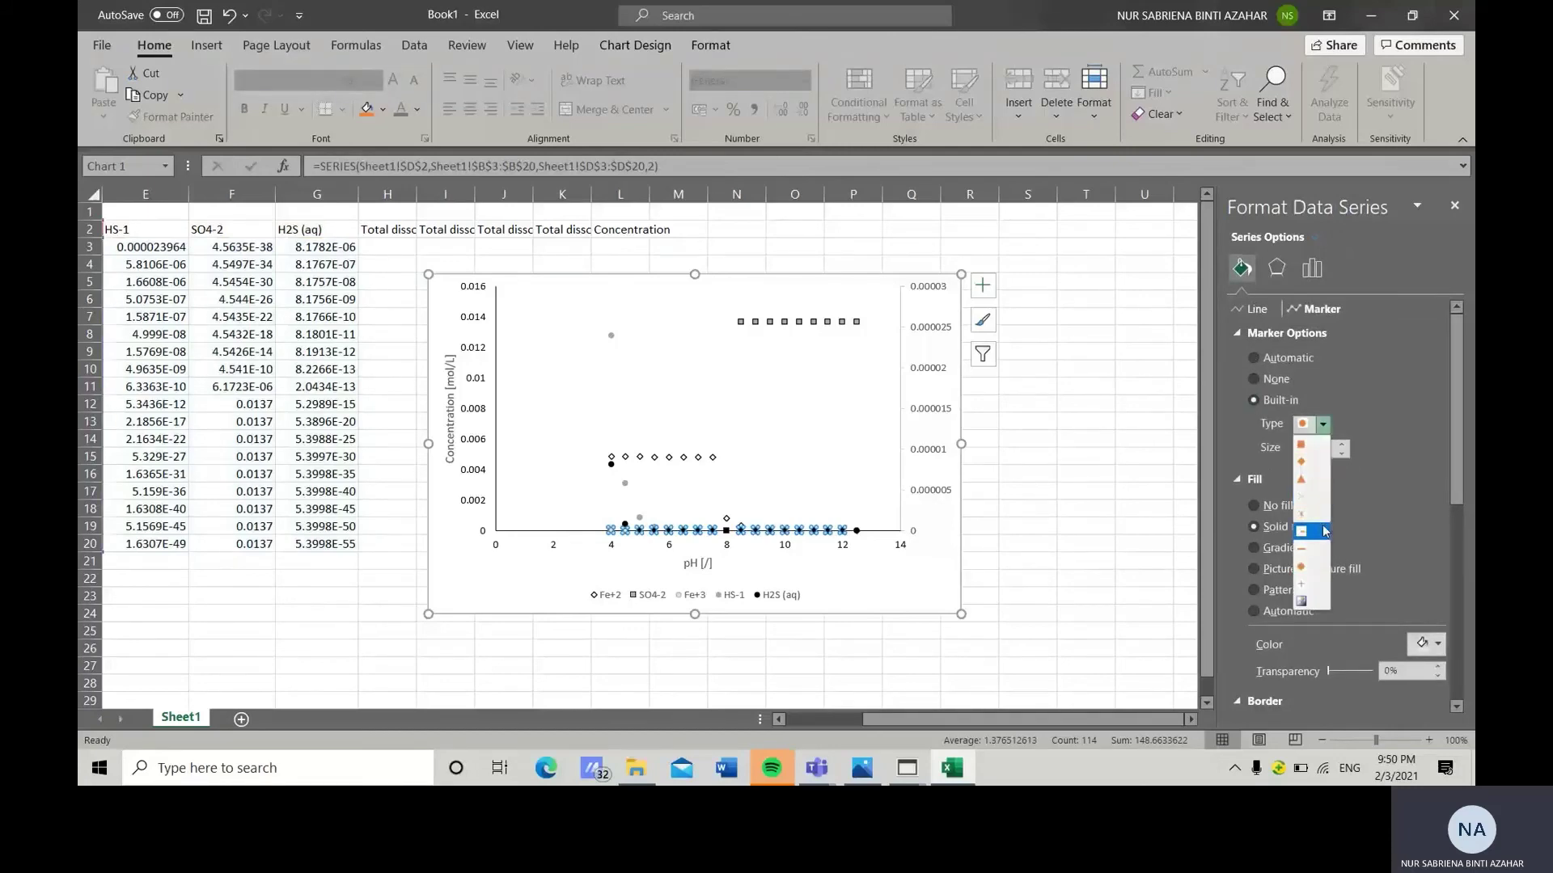
left_click(1318, 568)
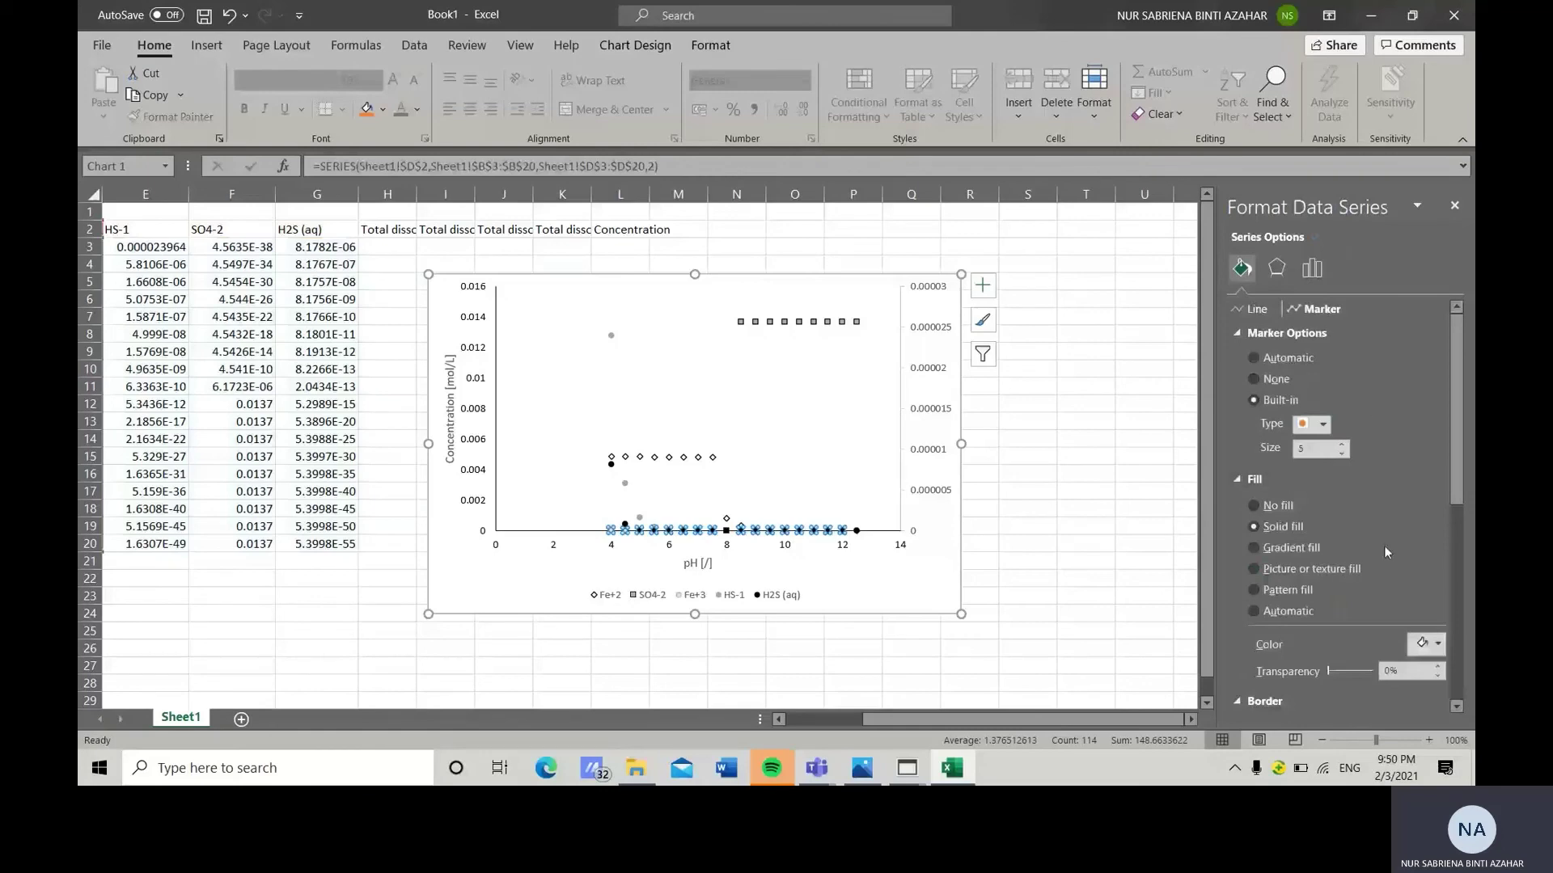
Give the Fe+3 circle markers a black border.
left_click_drag(1453, 485, 1444, 621)
left_click(1433, 513)
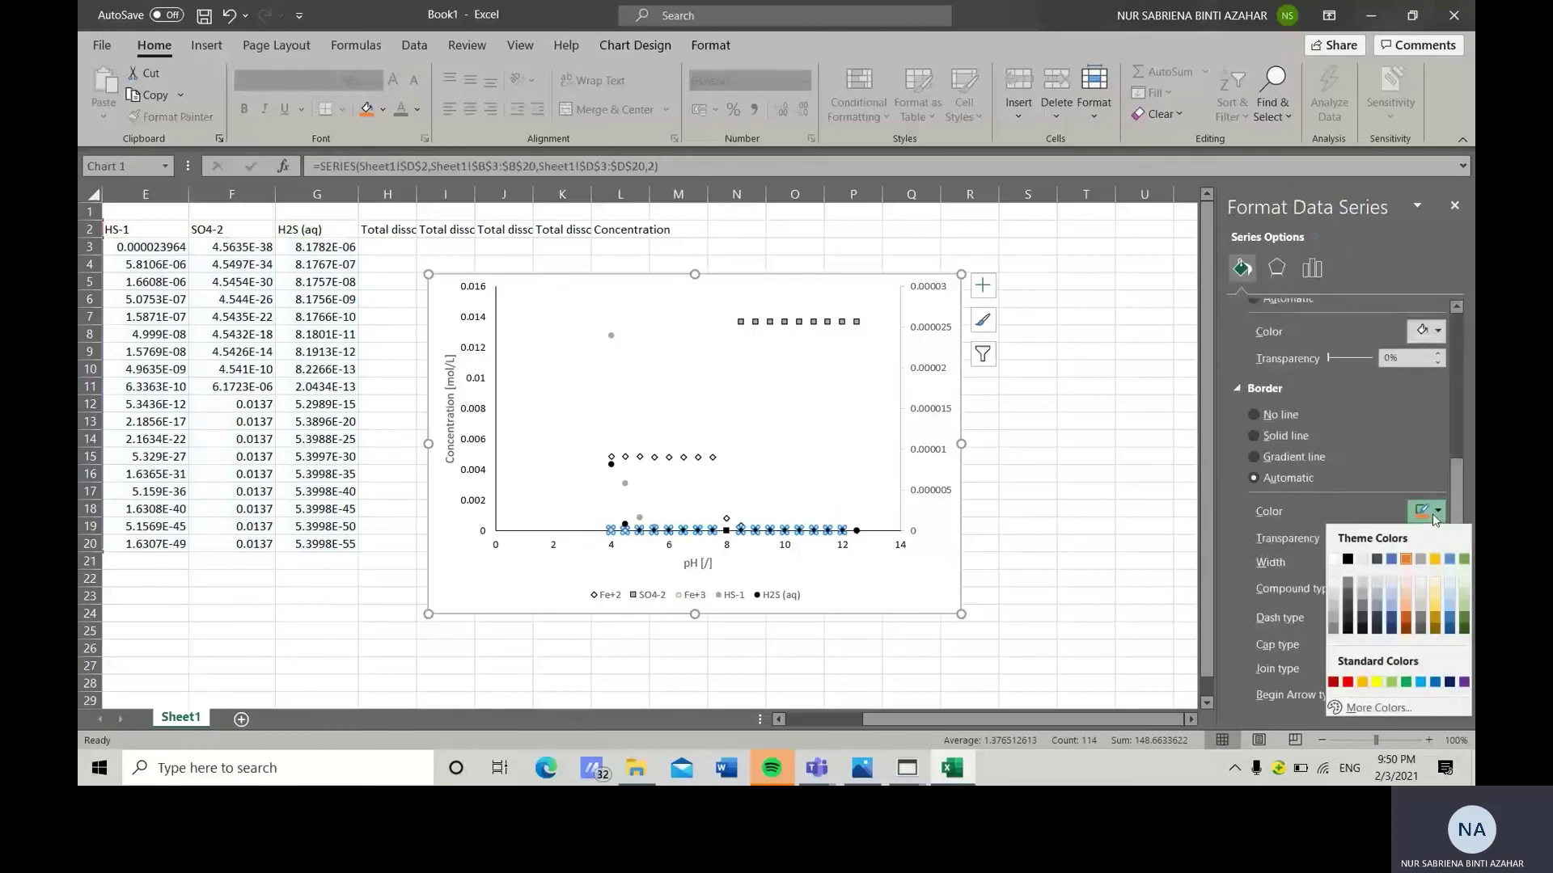
left_click(1349, 563)
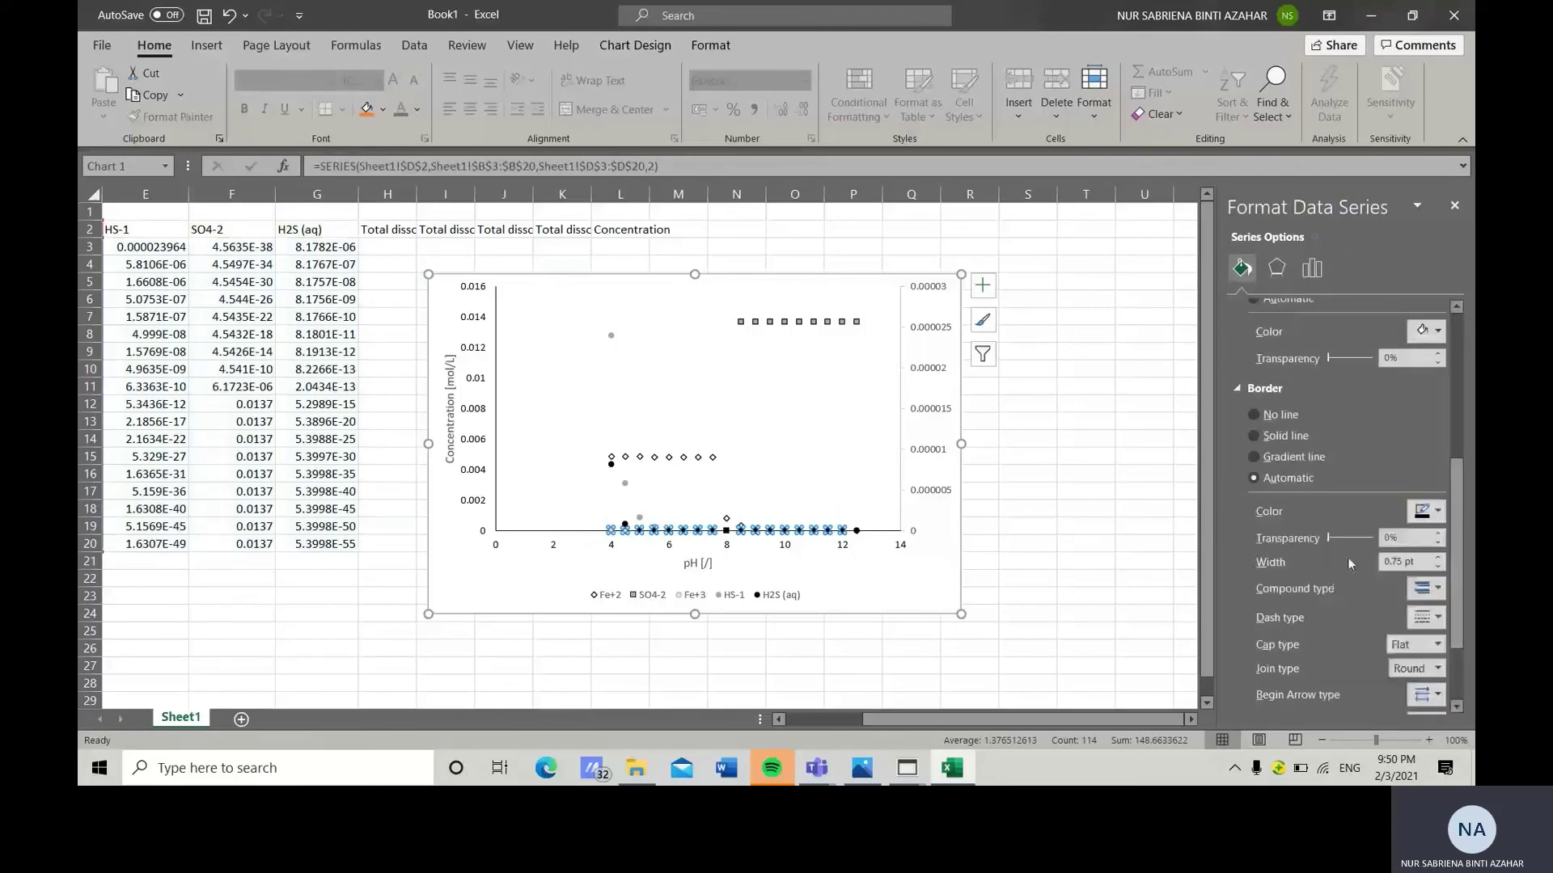
left_click(897, 594)
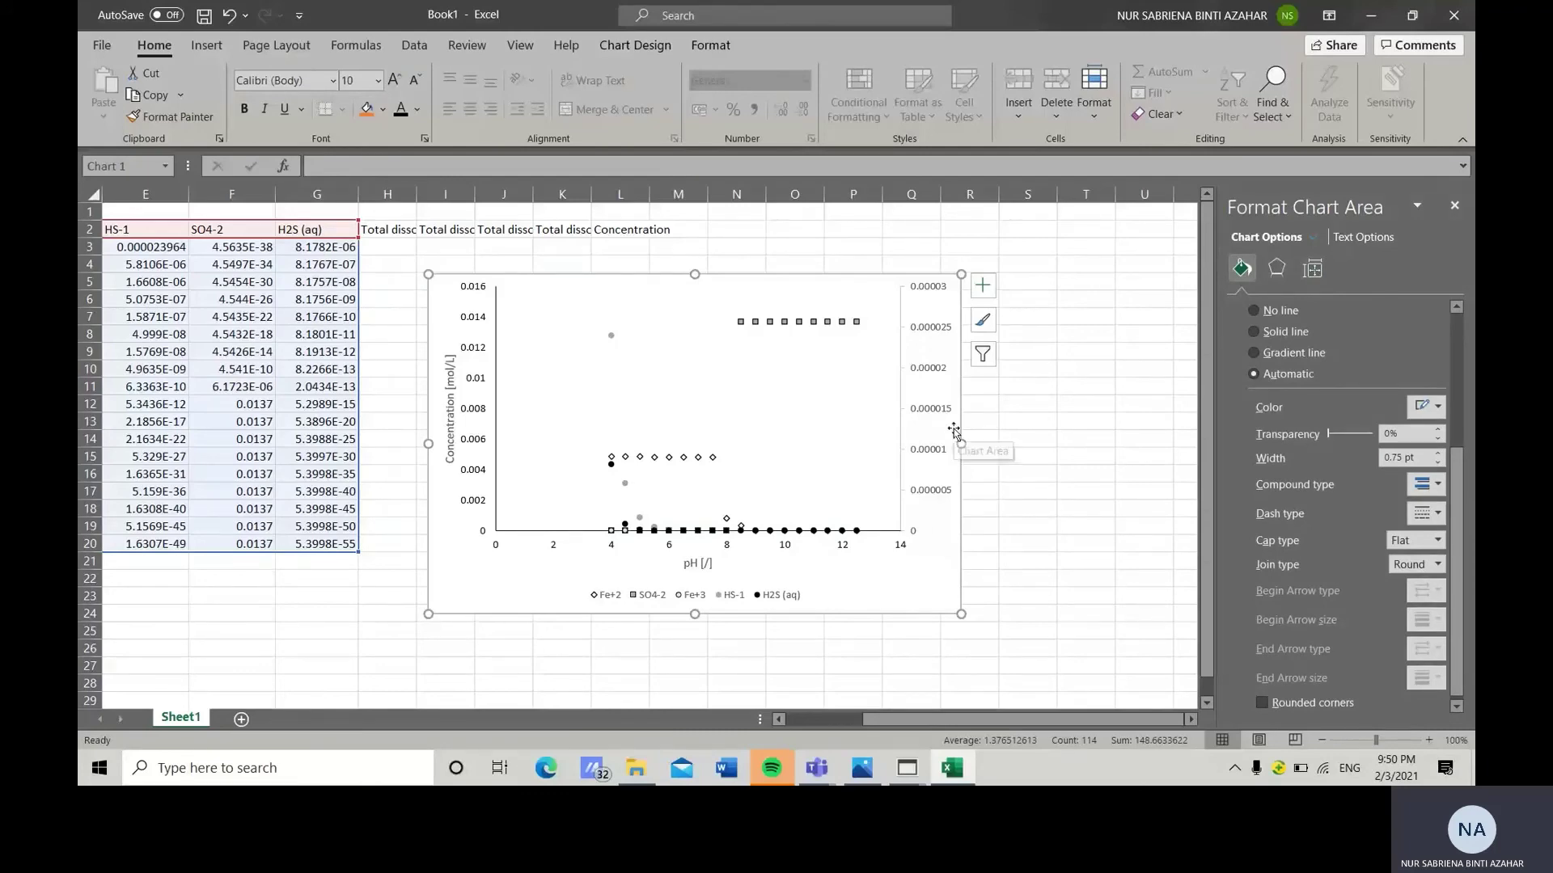
Add a secondary vertical axis title to the chart reading "Concentration [mol/L]".
left_click(983, 285)
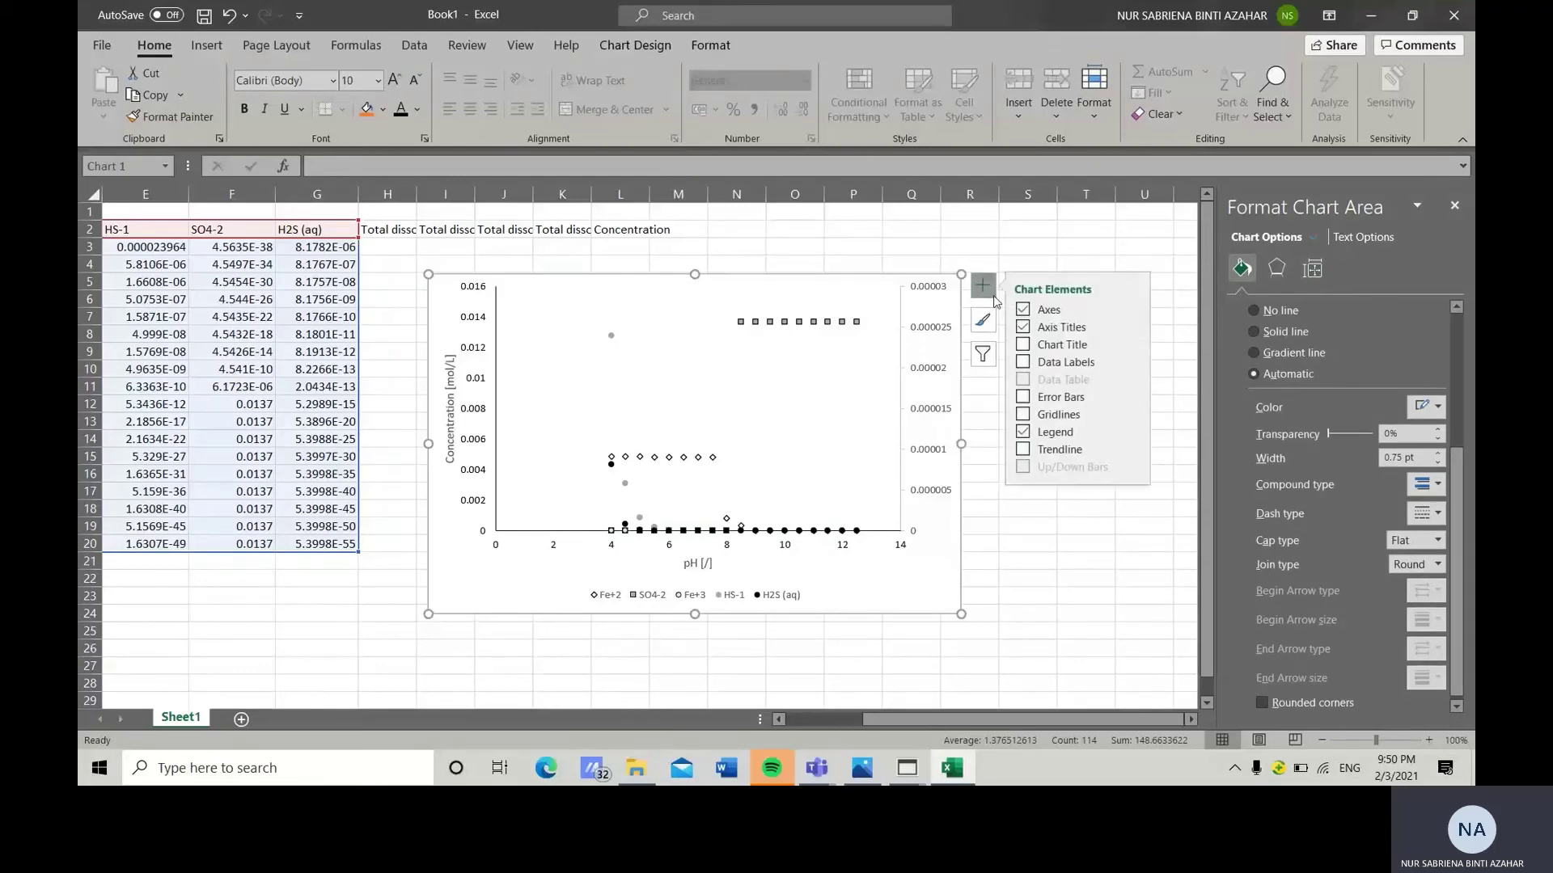
left_click(1131, 322)
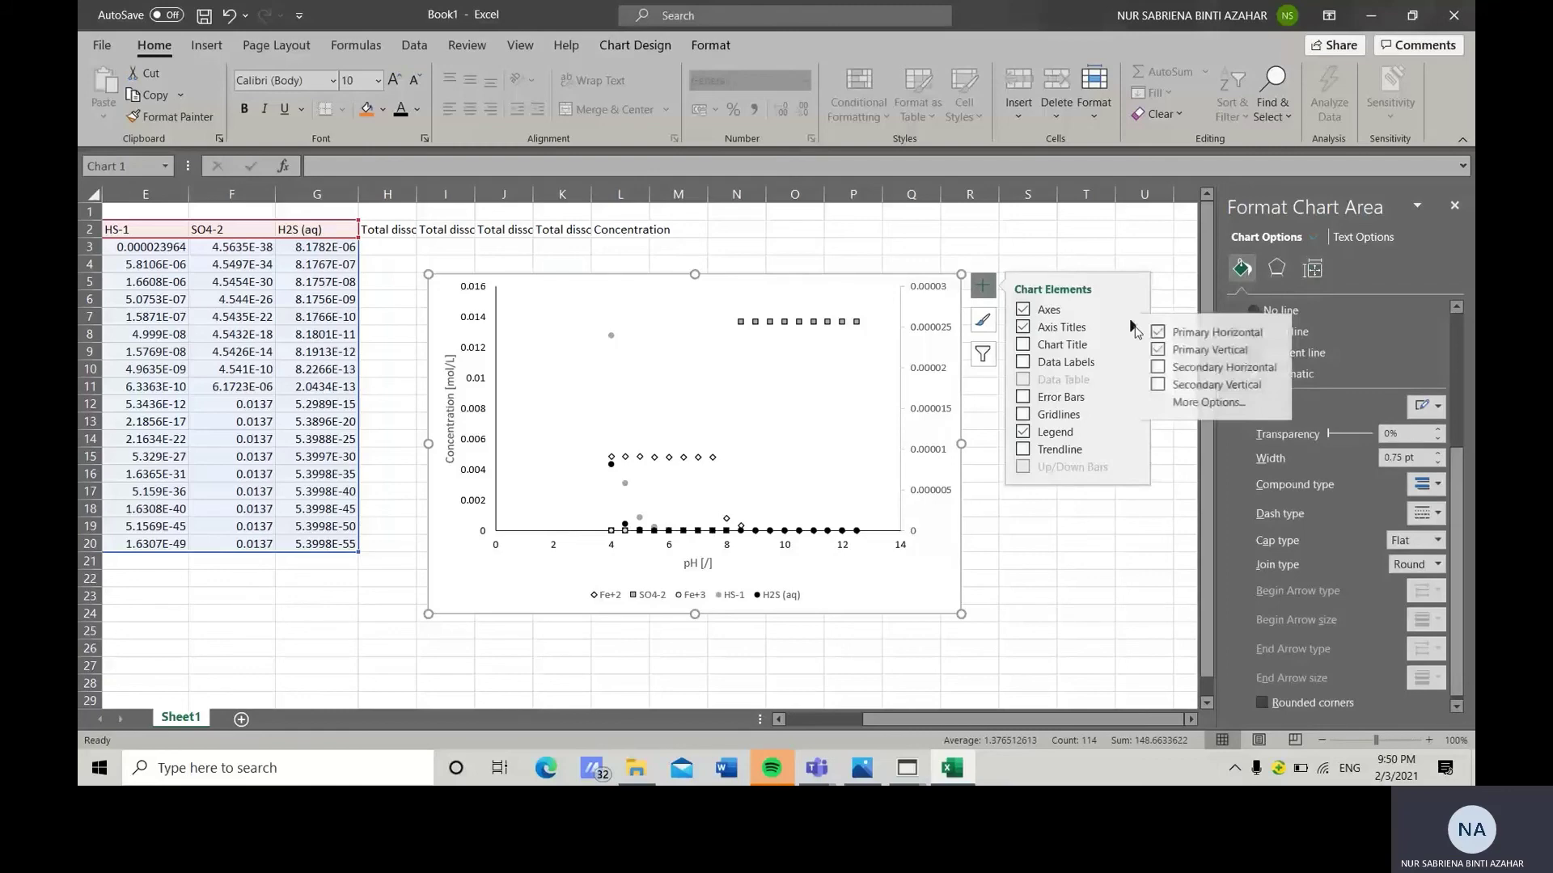
left_click(1241, 387)
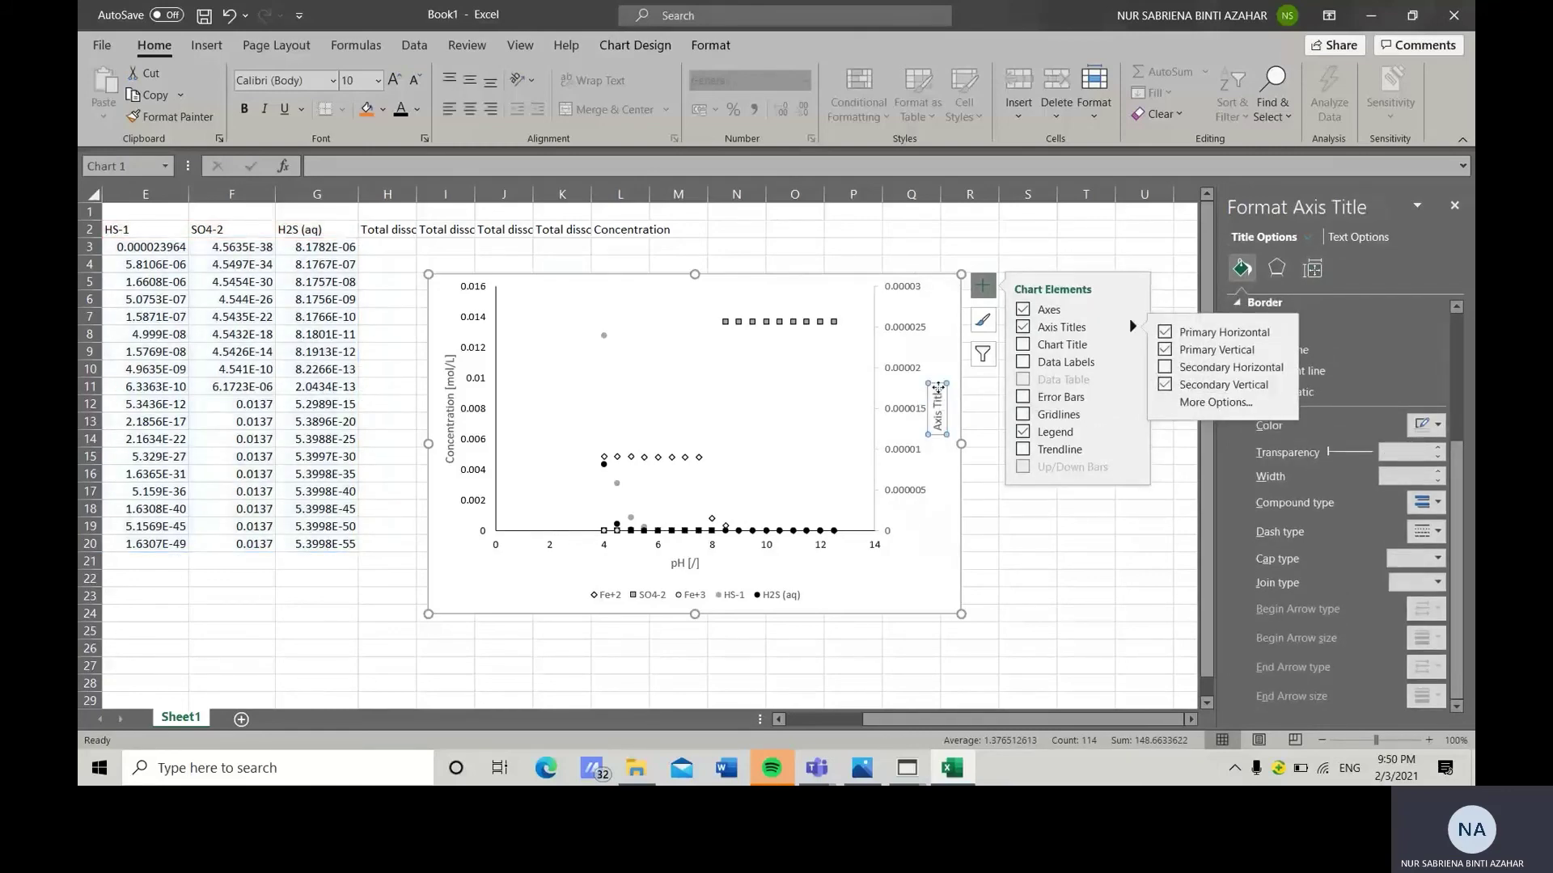
triple_click(938, 394)
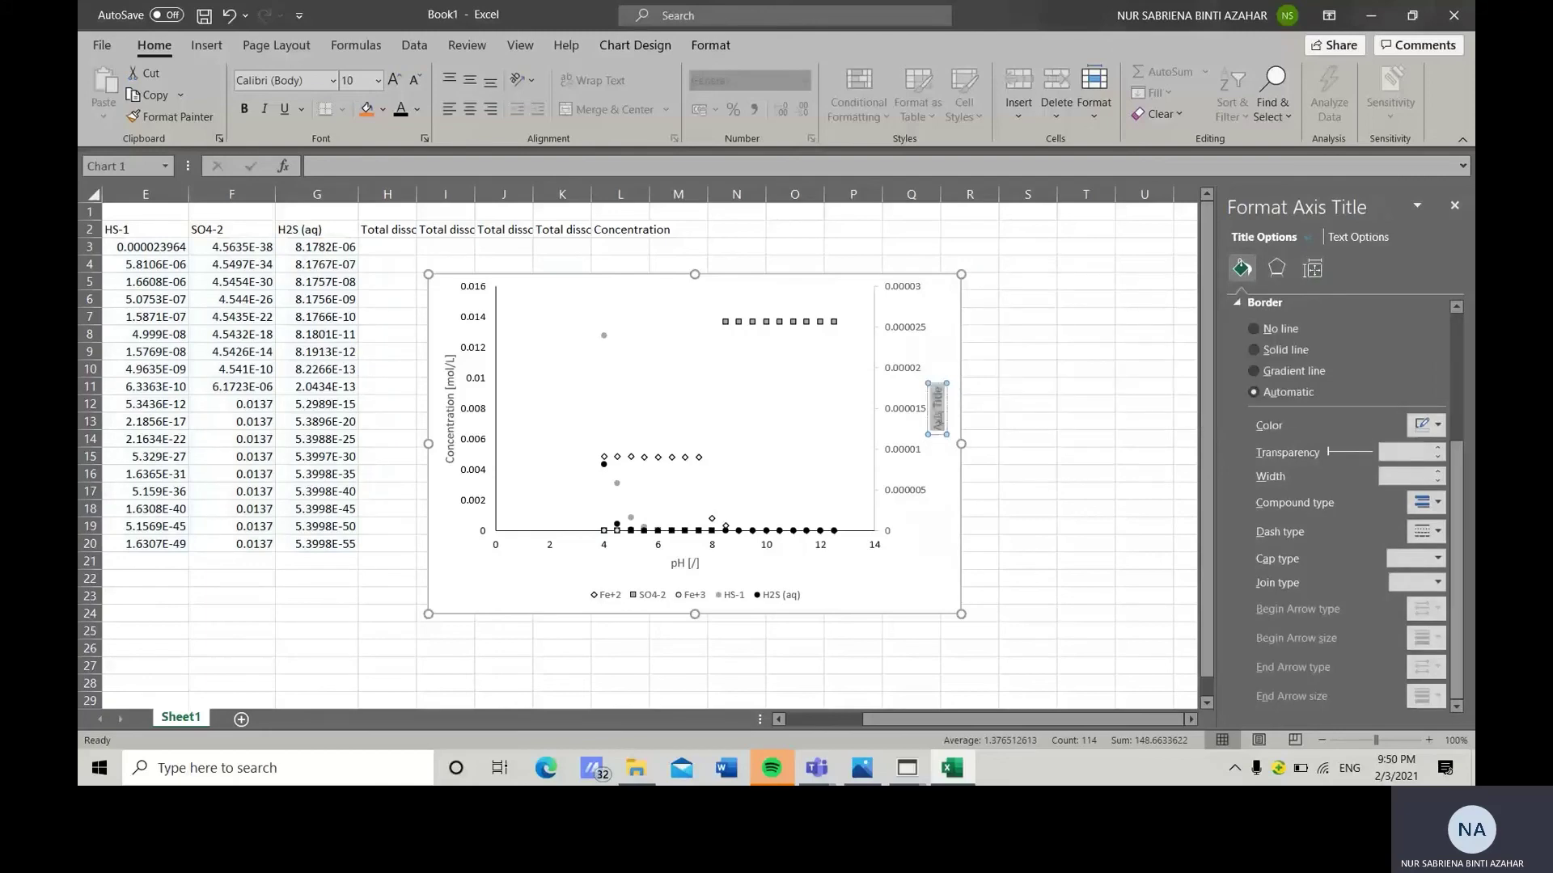
type("Concentration")
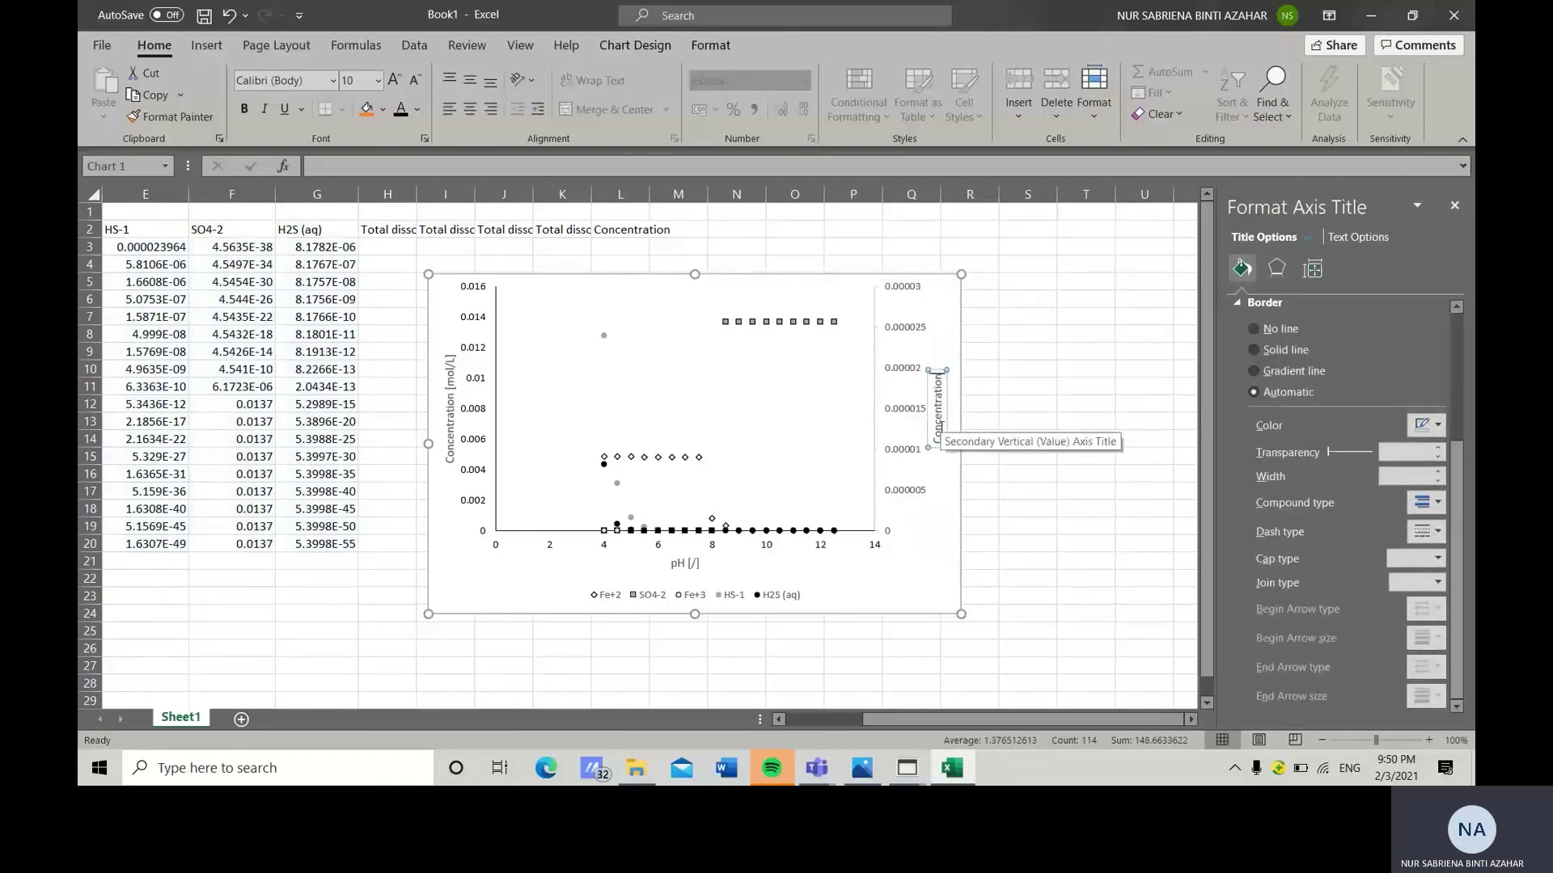
type(" [mol/L]")
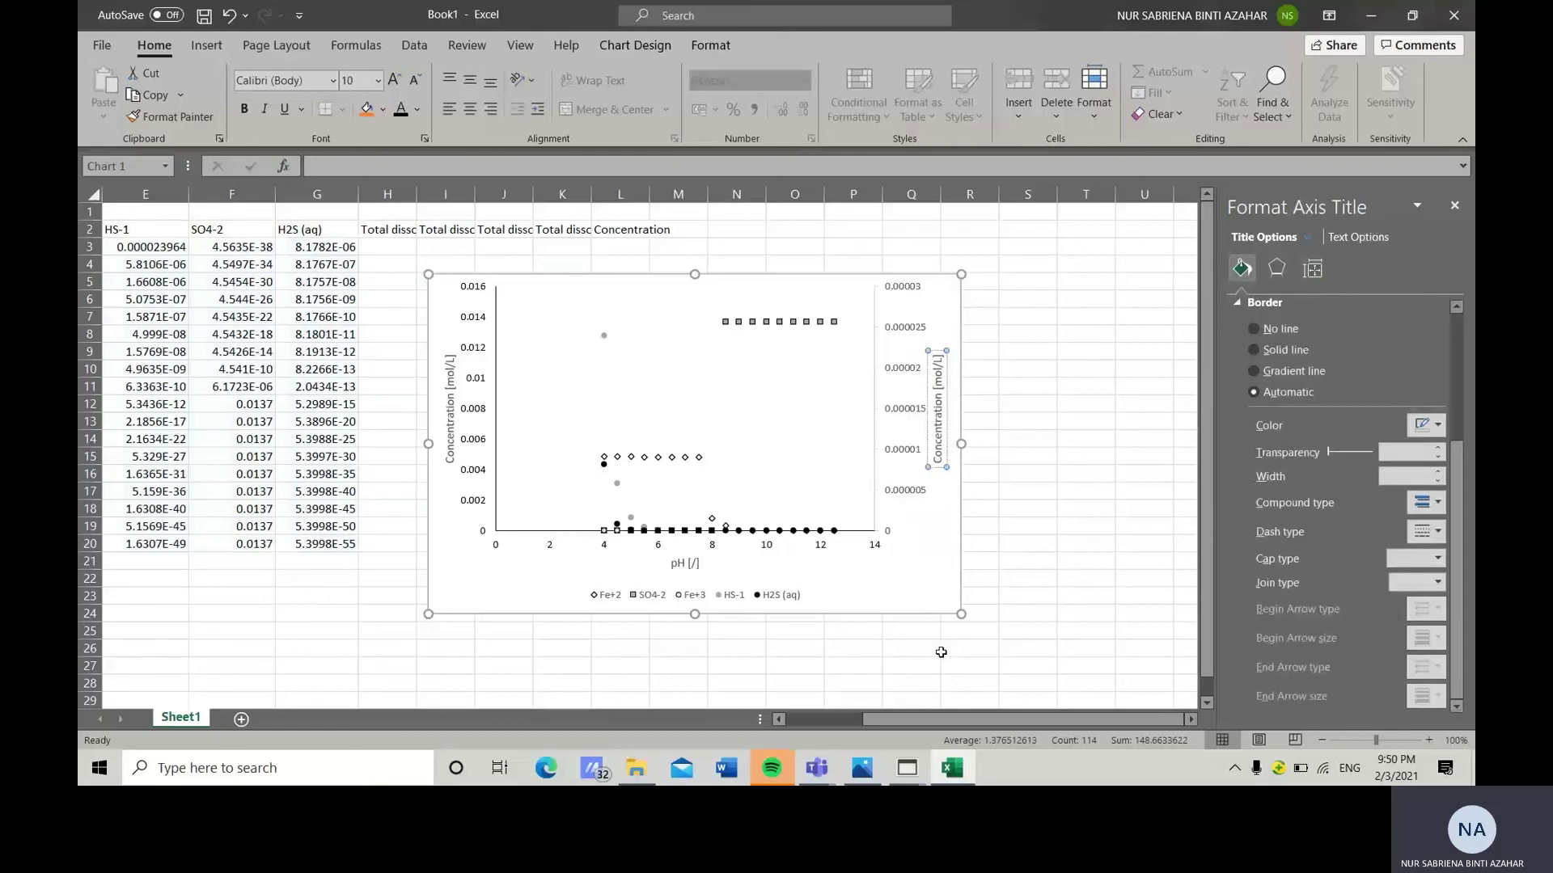
Give the chart's secondary vertical axis a solid black line.
left_click(874, 480)
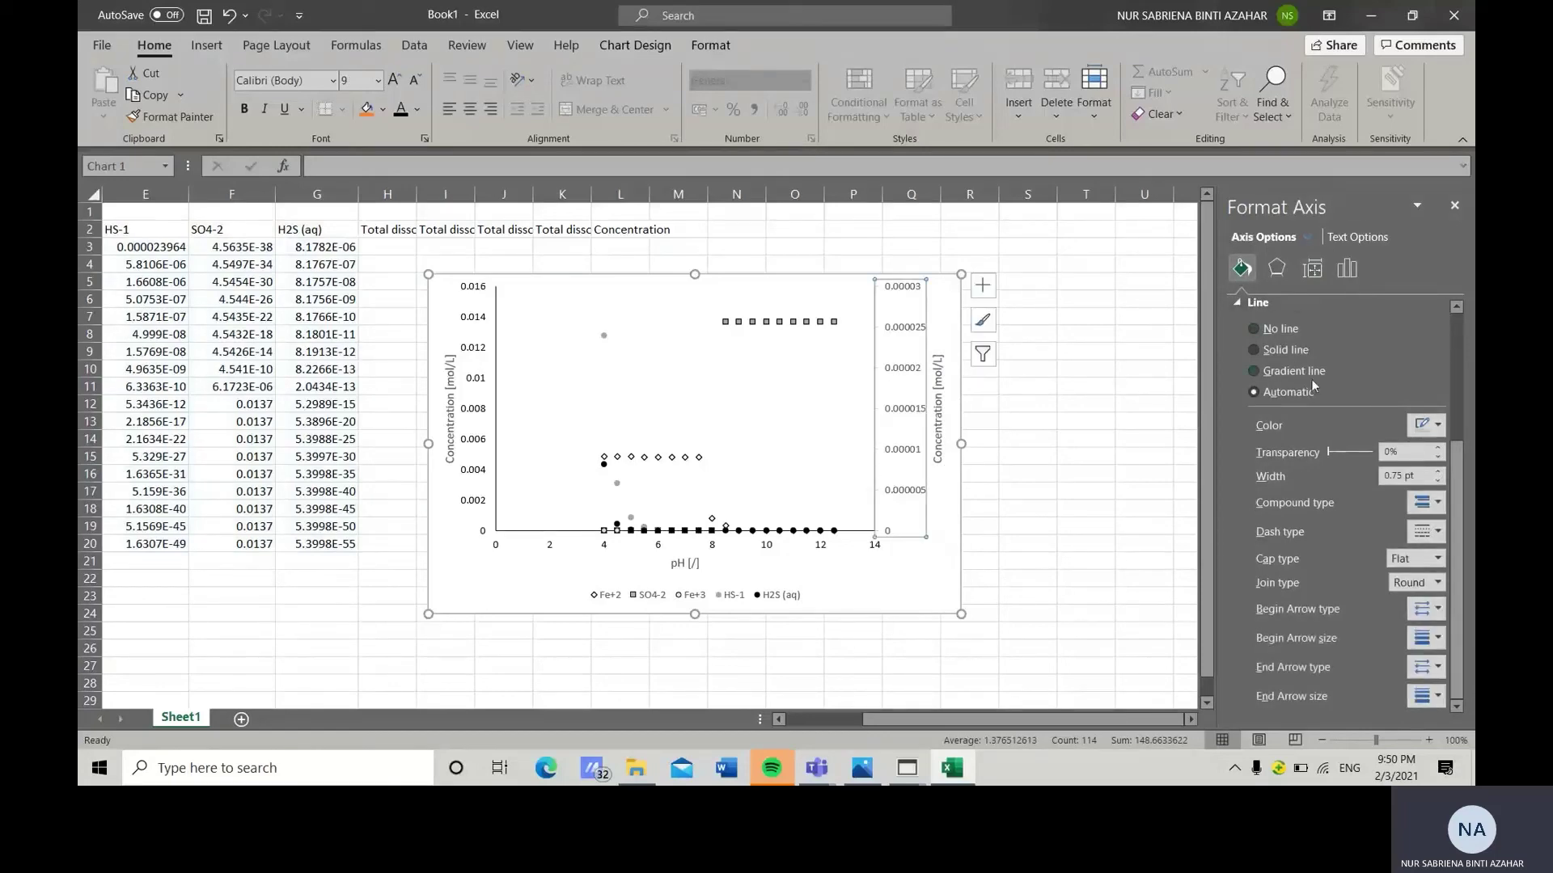
left_click(1433, 429)
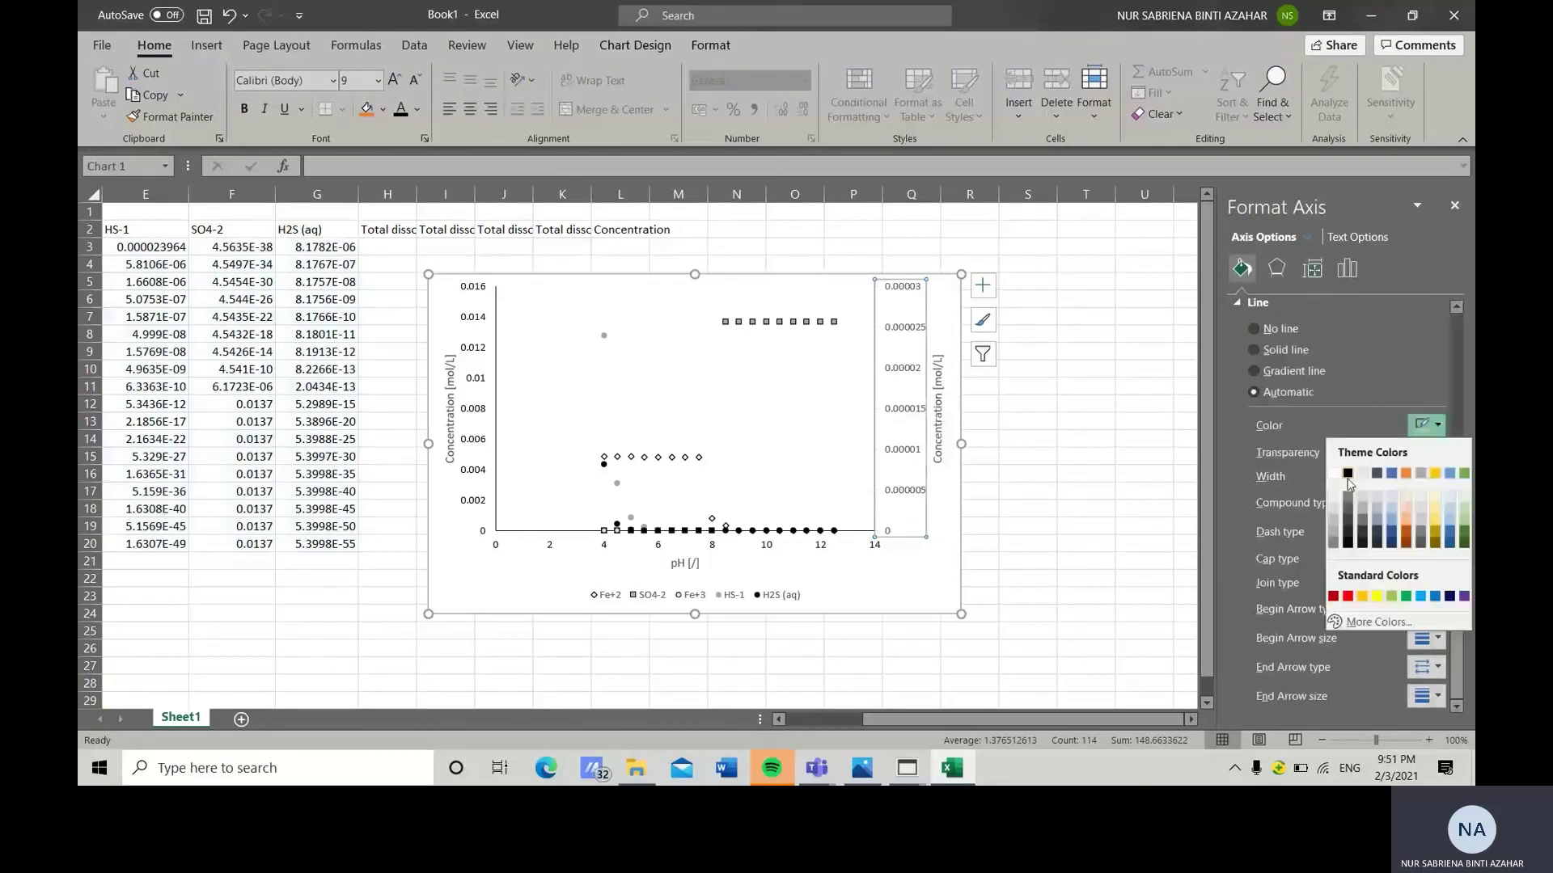
left_click(1400, 524)
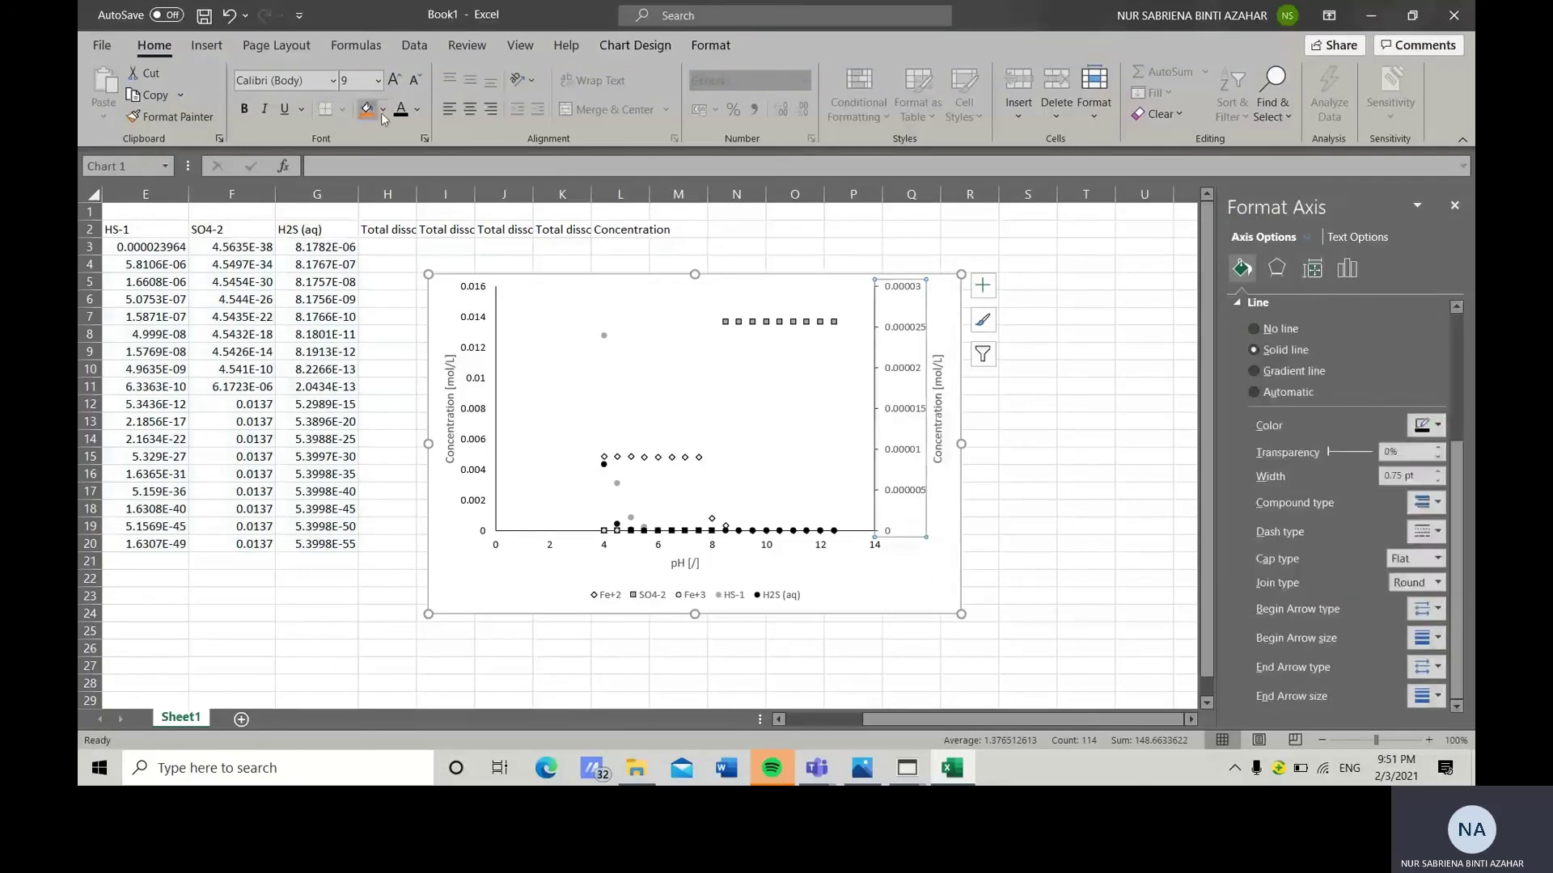
Increase the label font size to 10 on the primary vertical, horizontal and secondary vertical axes of the chart.
left_click(475, 469)
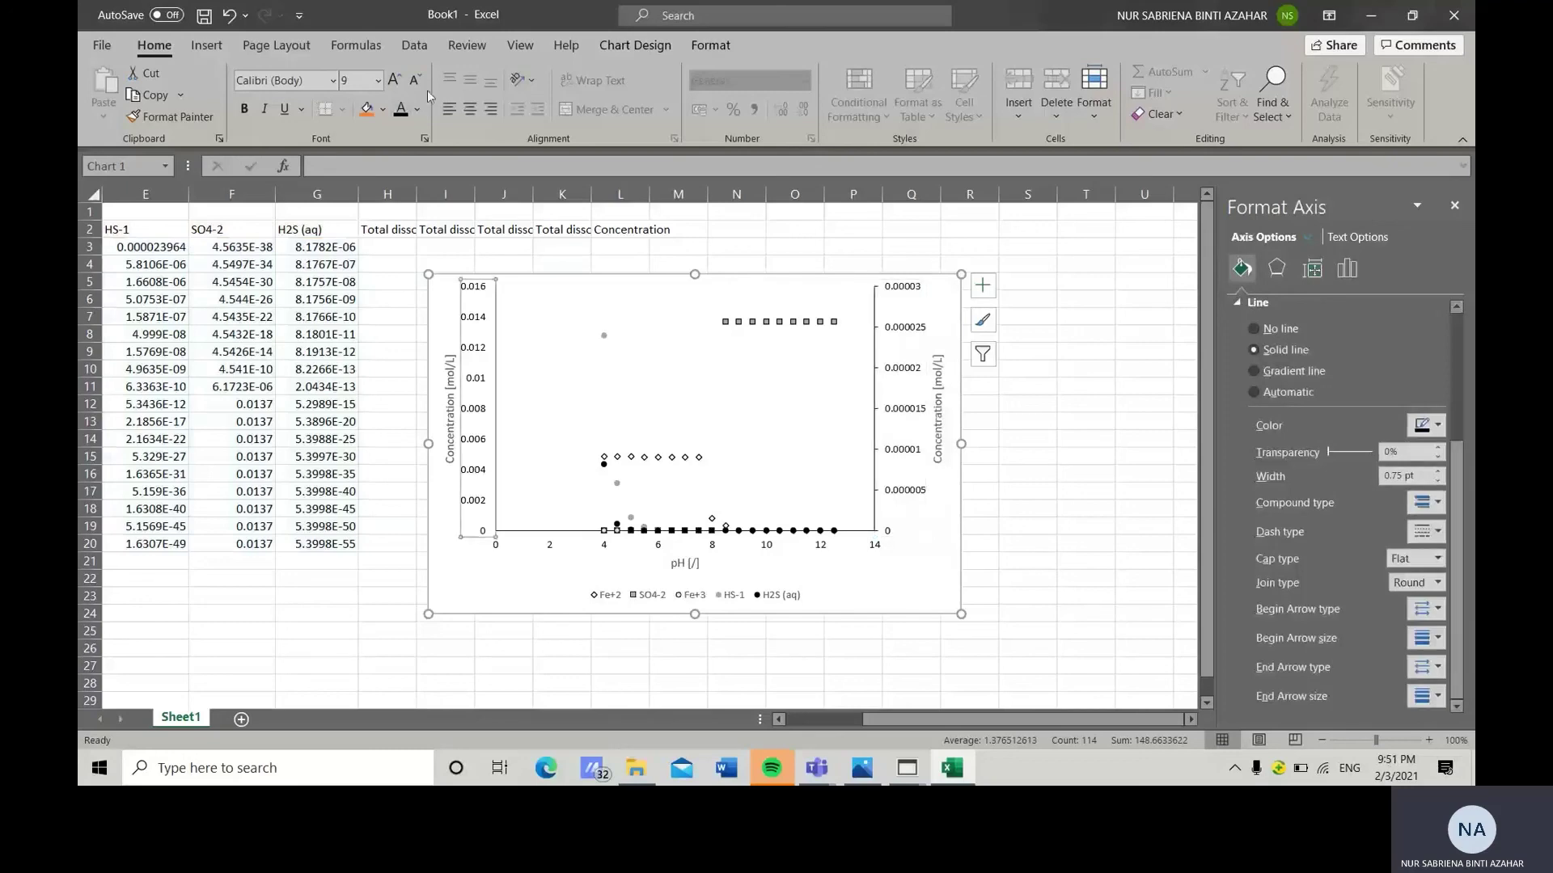
left_click(393, 81)
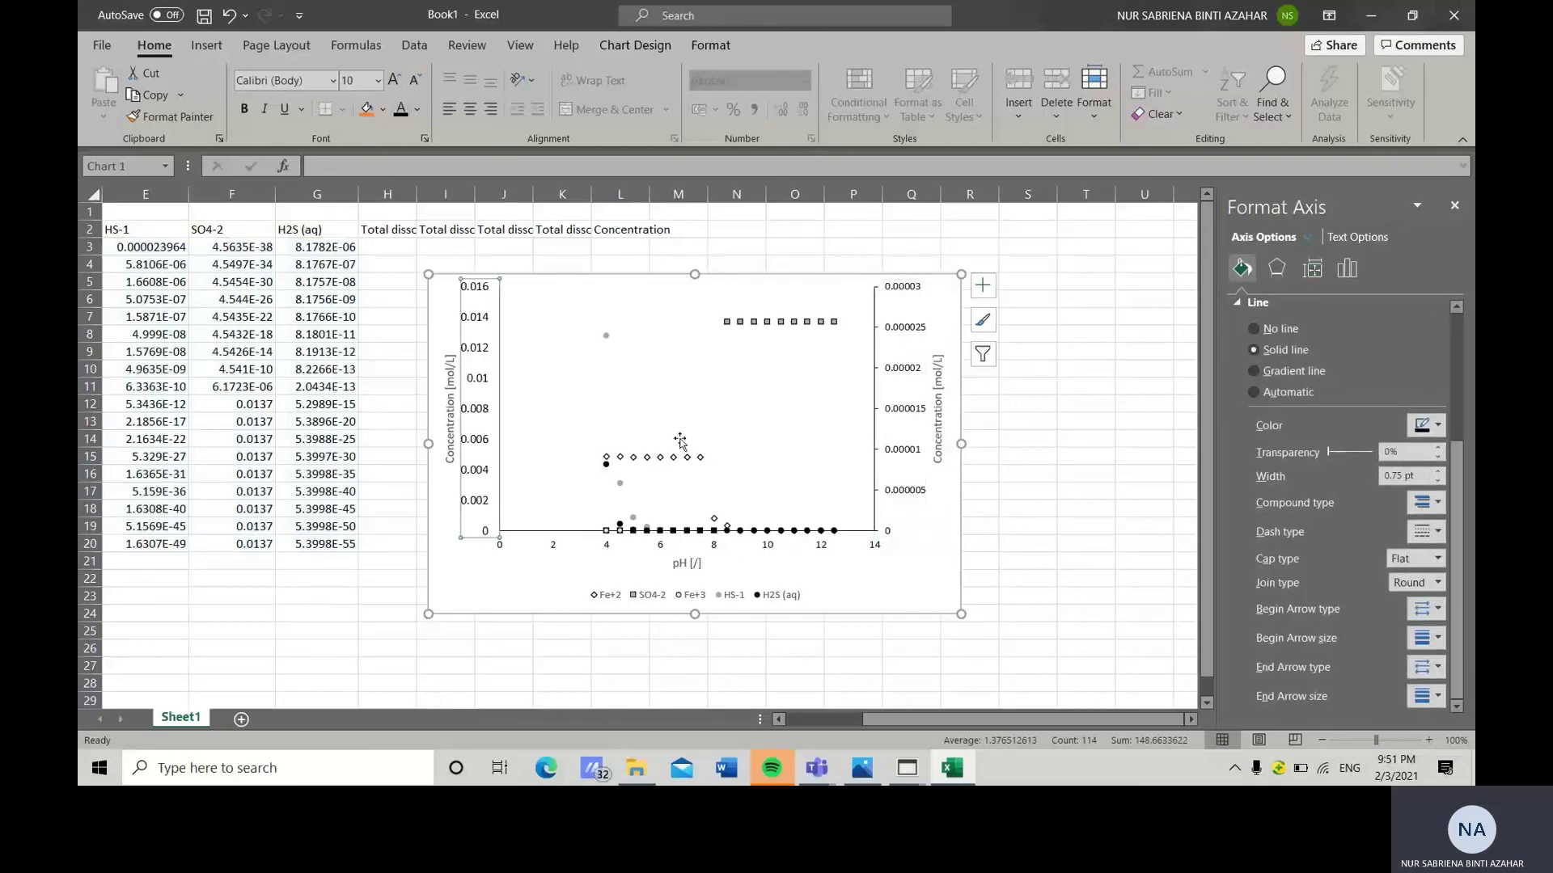
left_click(662, 547)
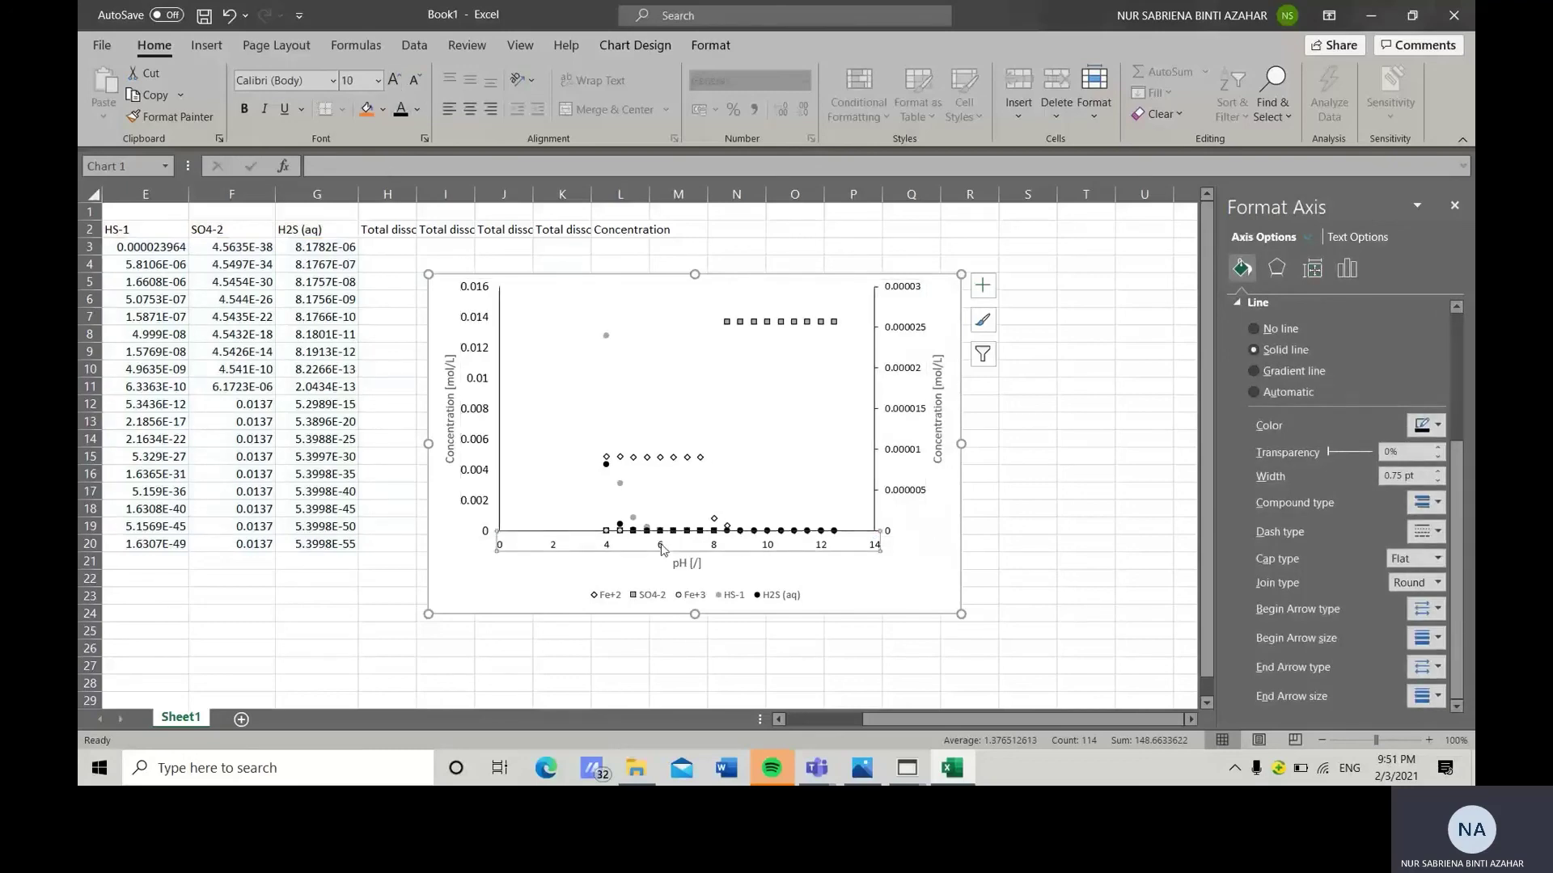
left_click(394, 81)
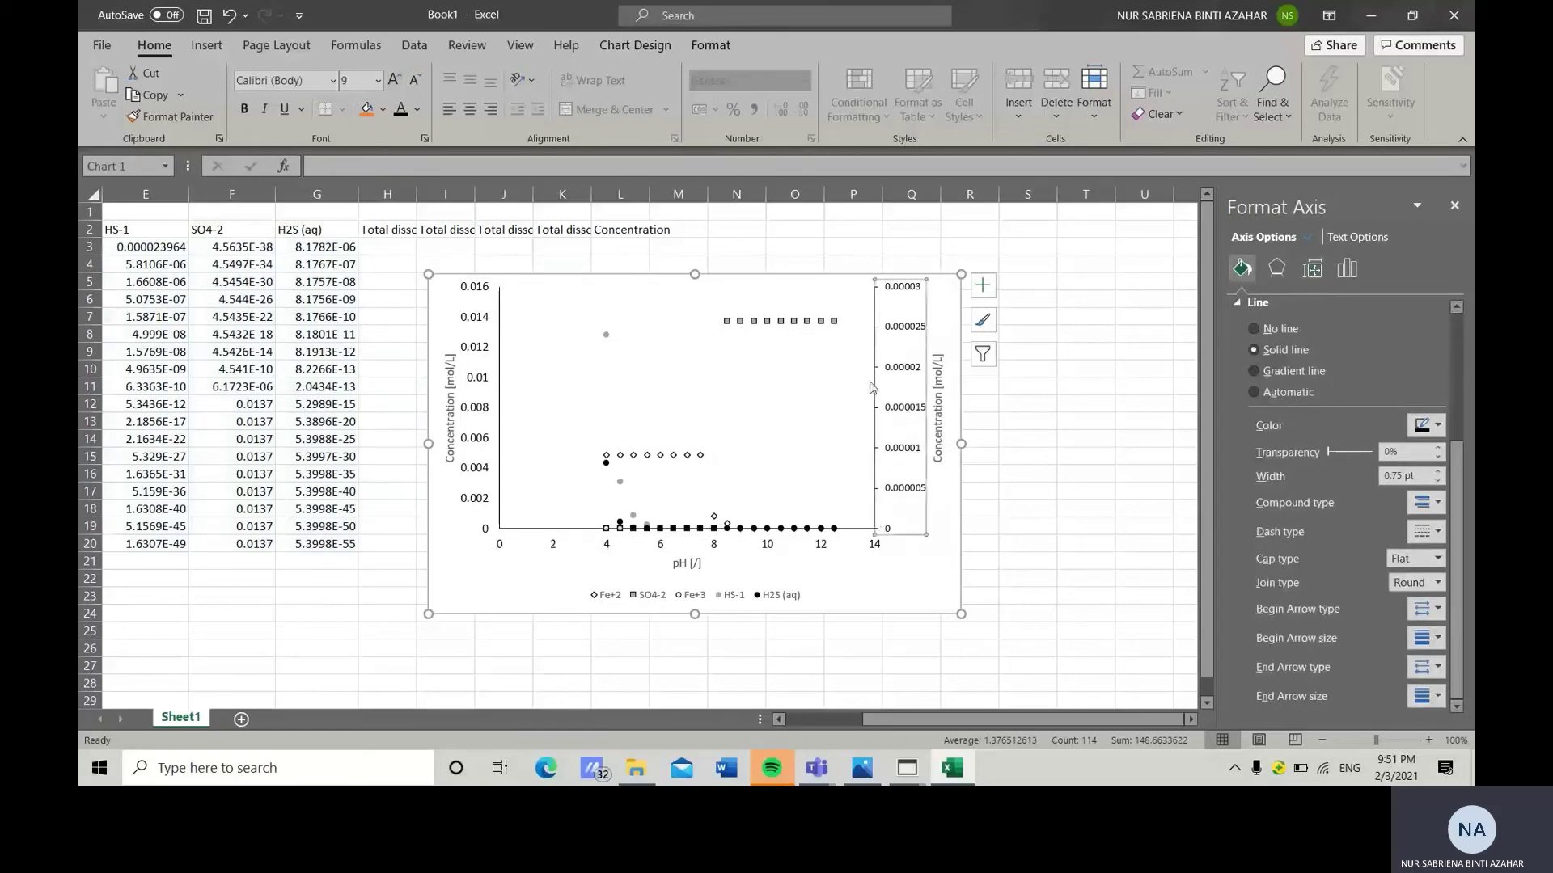
left_click(392, 81)
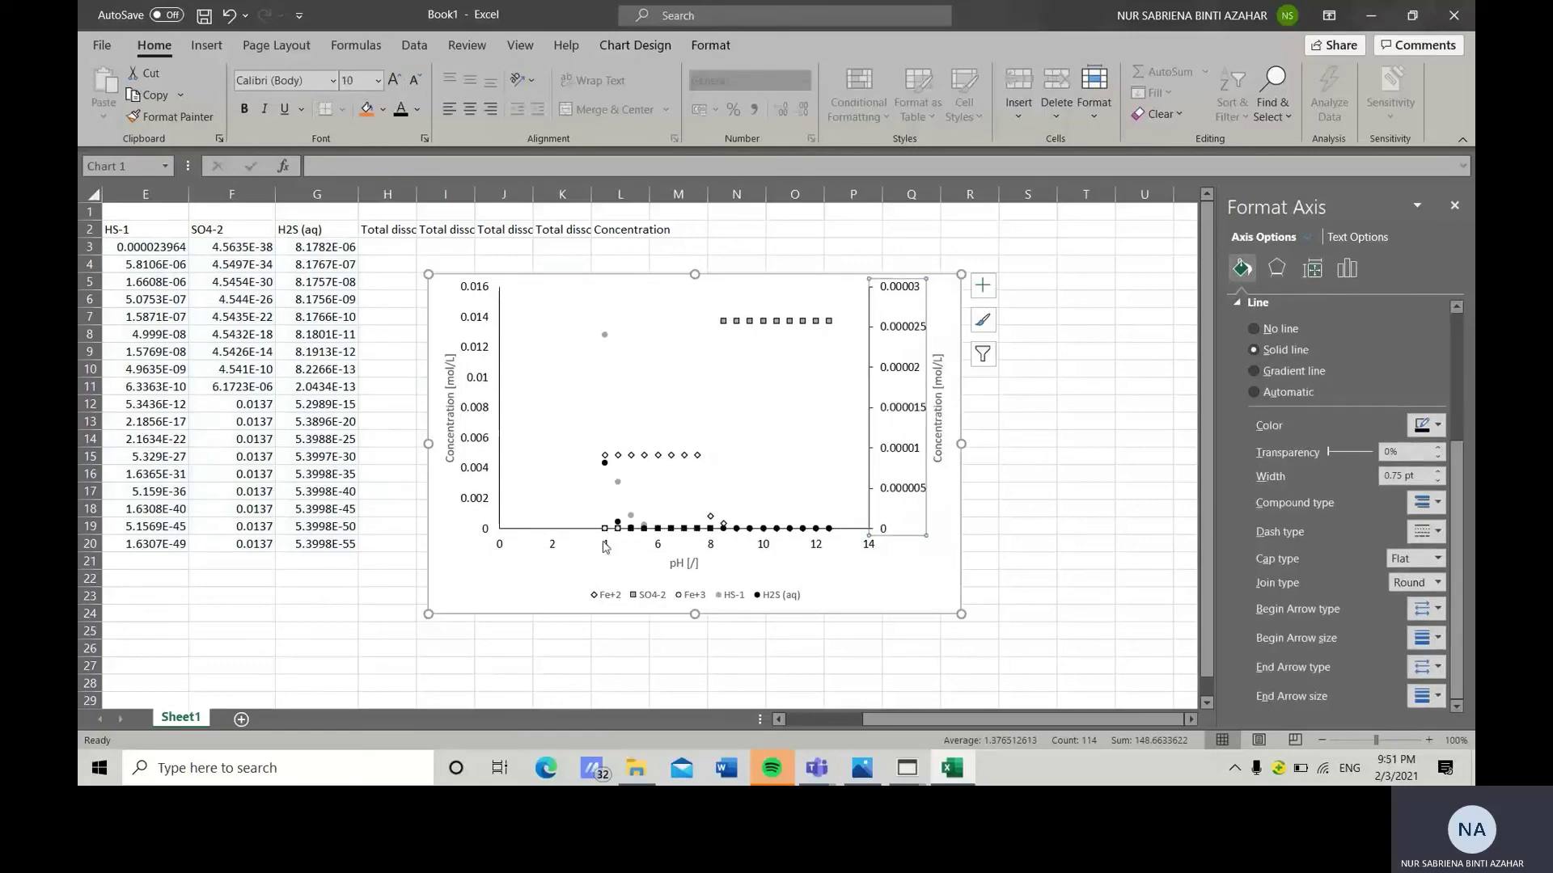
Set the minimum bound of the chart's horizontal pH axis to 2.0 and close the axis formatting options.
left_click(882, 580)
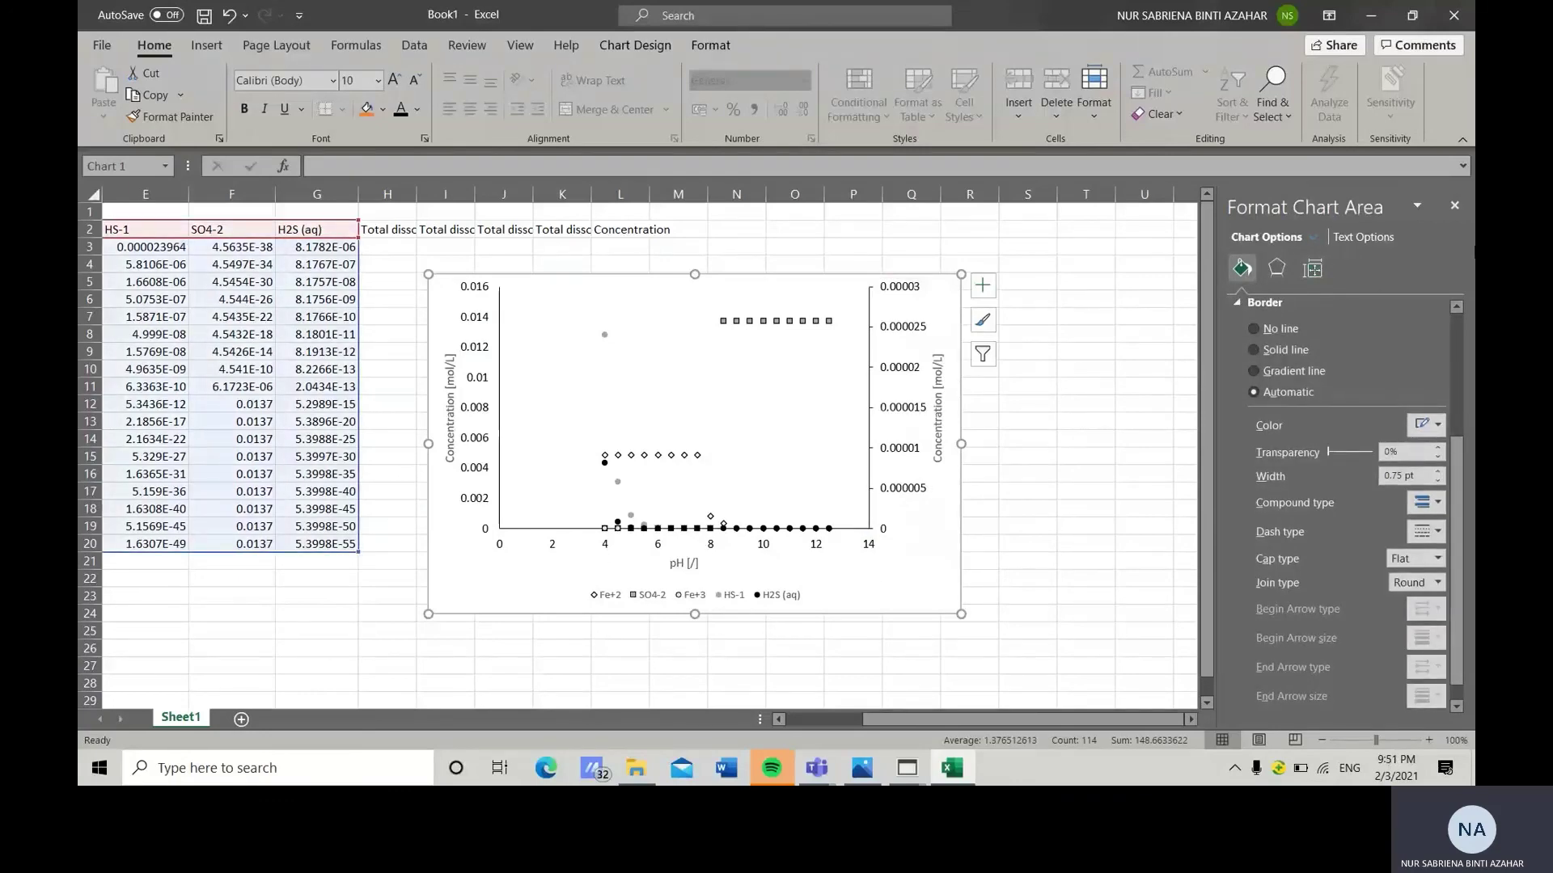
left_click(555, 546)
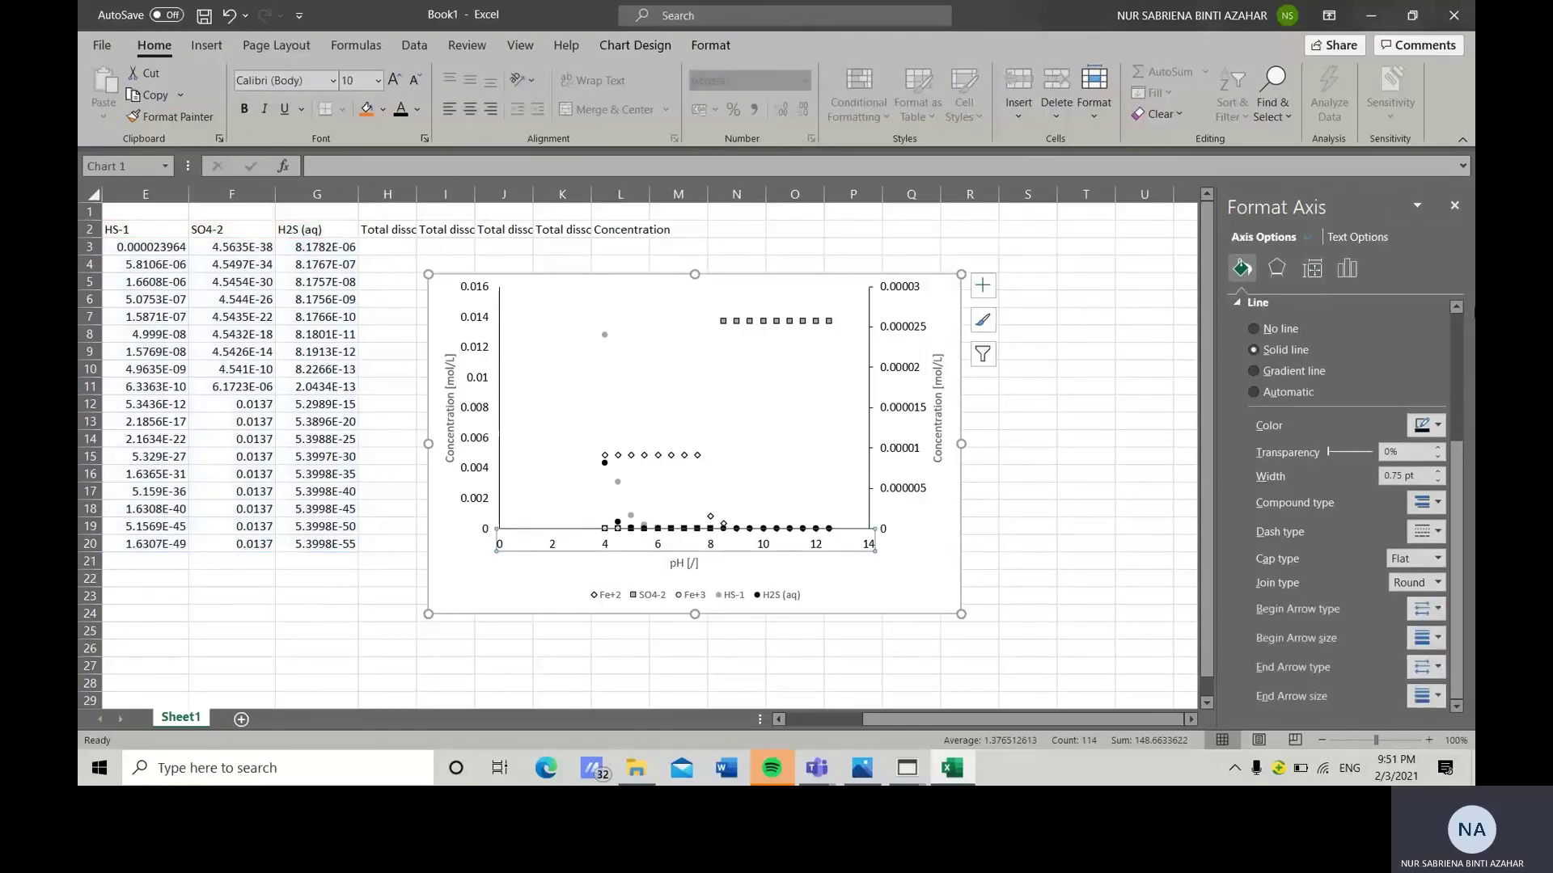
left_click(1347, 268)
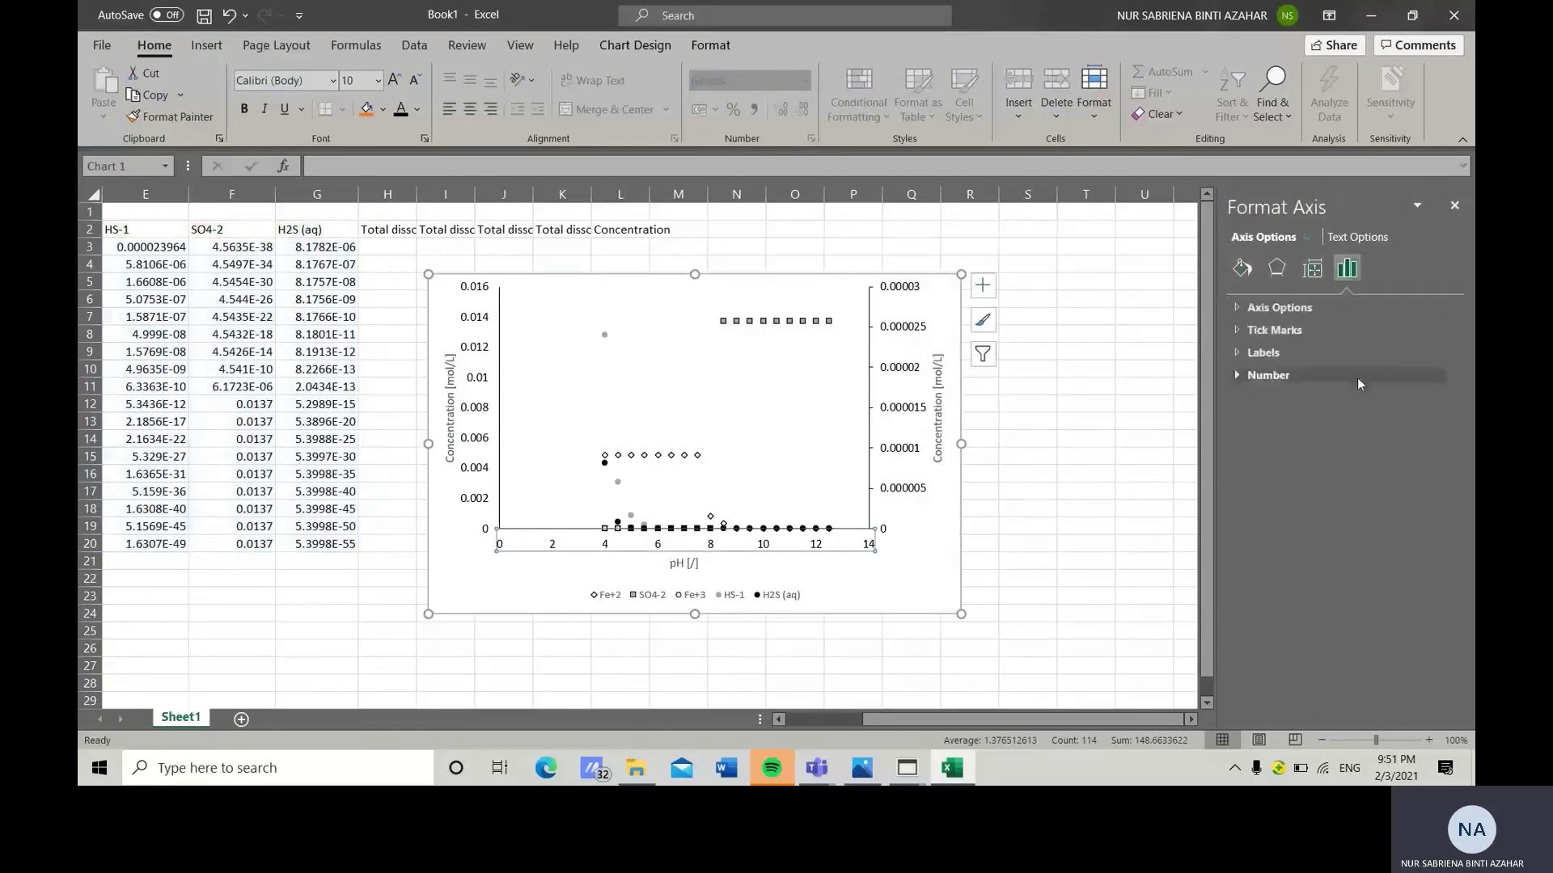
left_click(1297, 311)
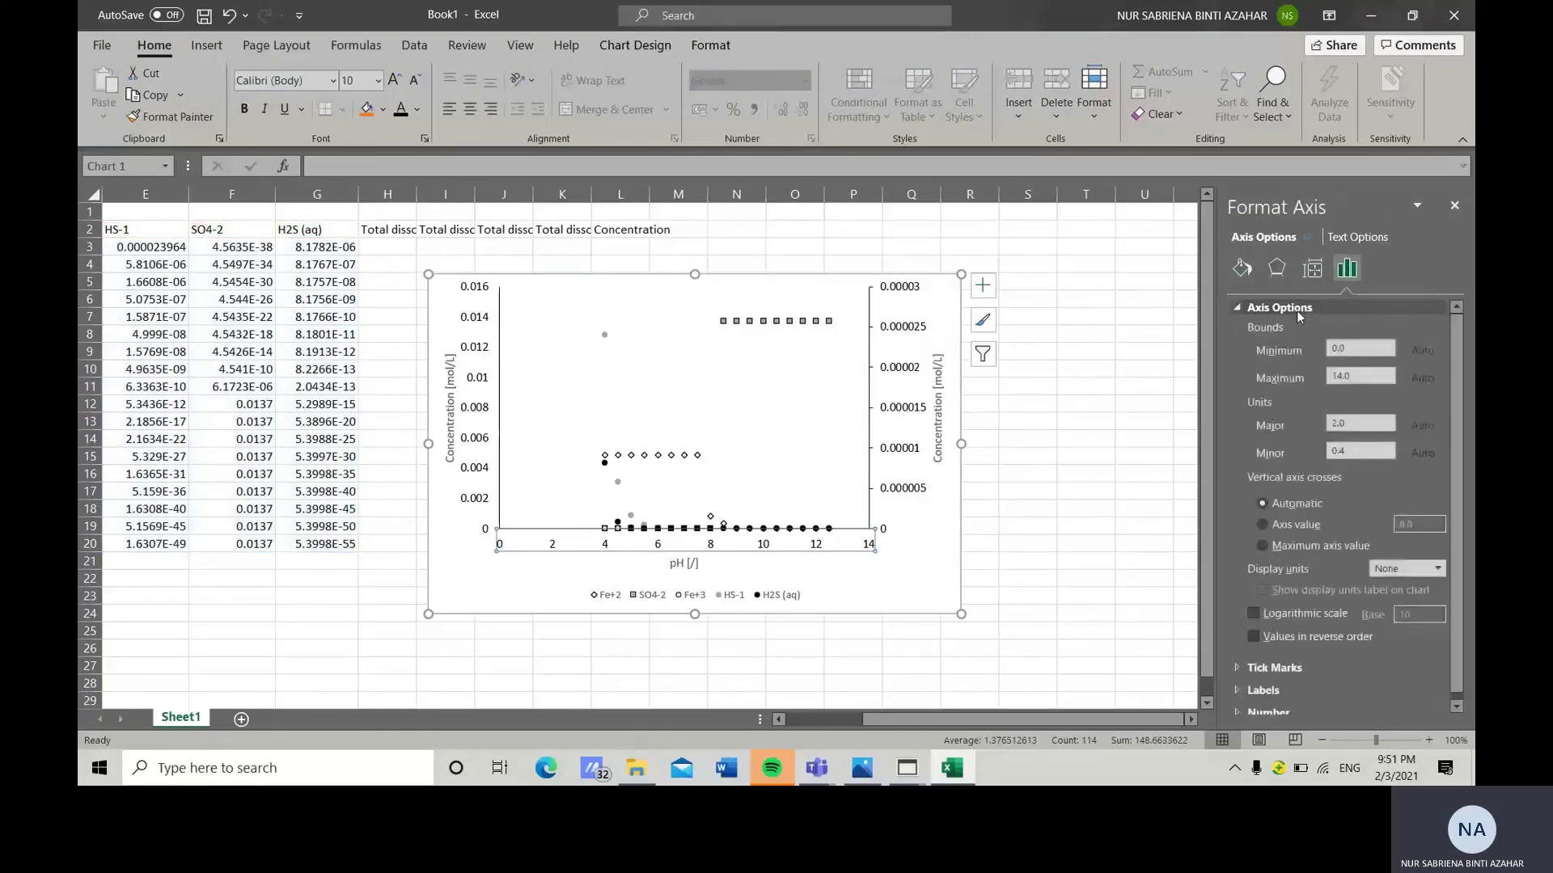
left_click(1337, 349)
key("BackSpace")
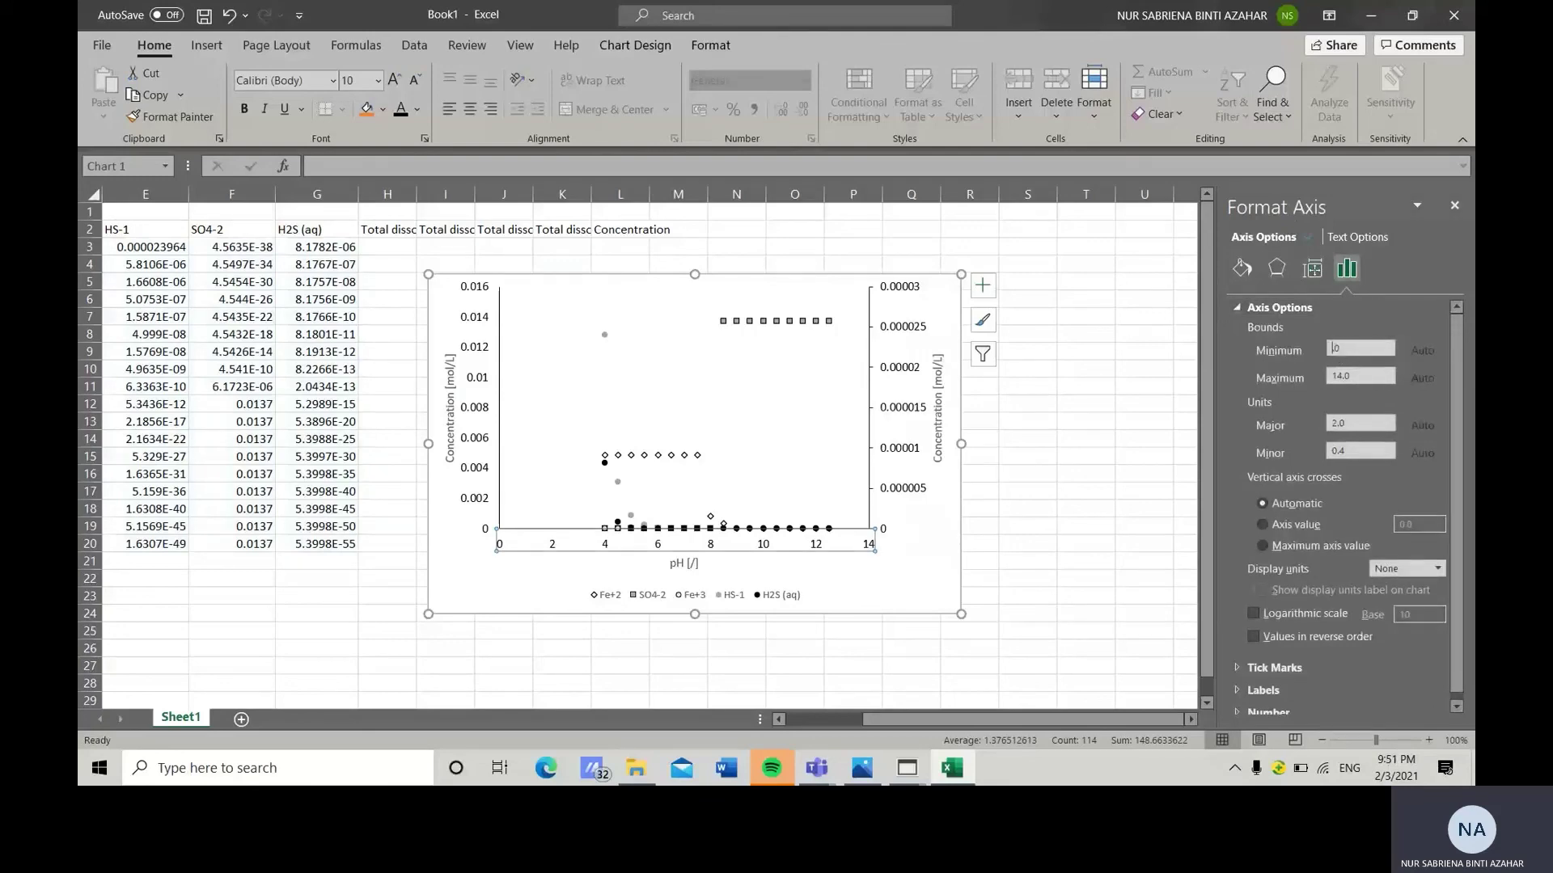
type("2")
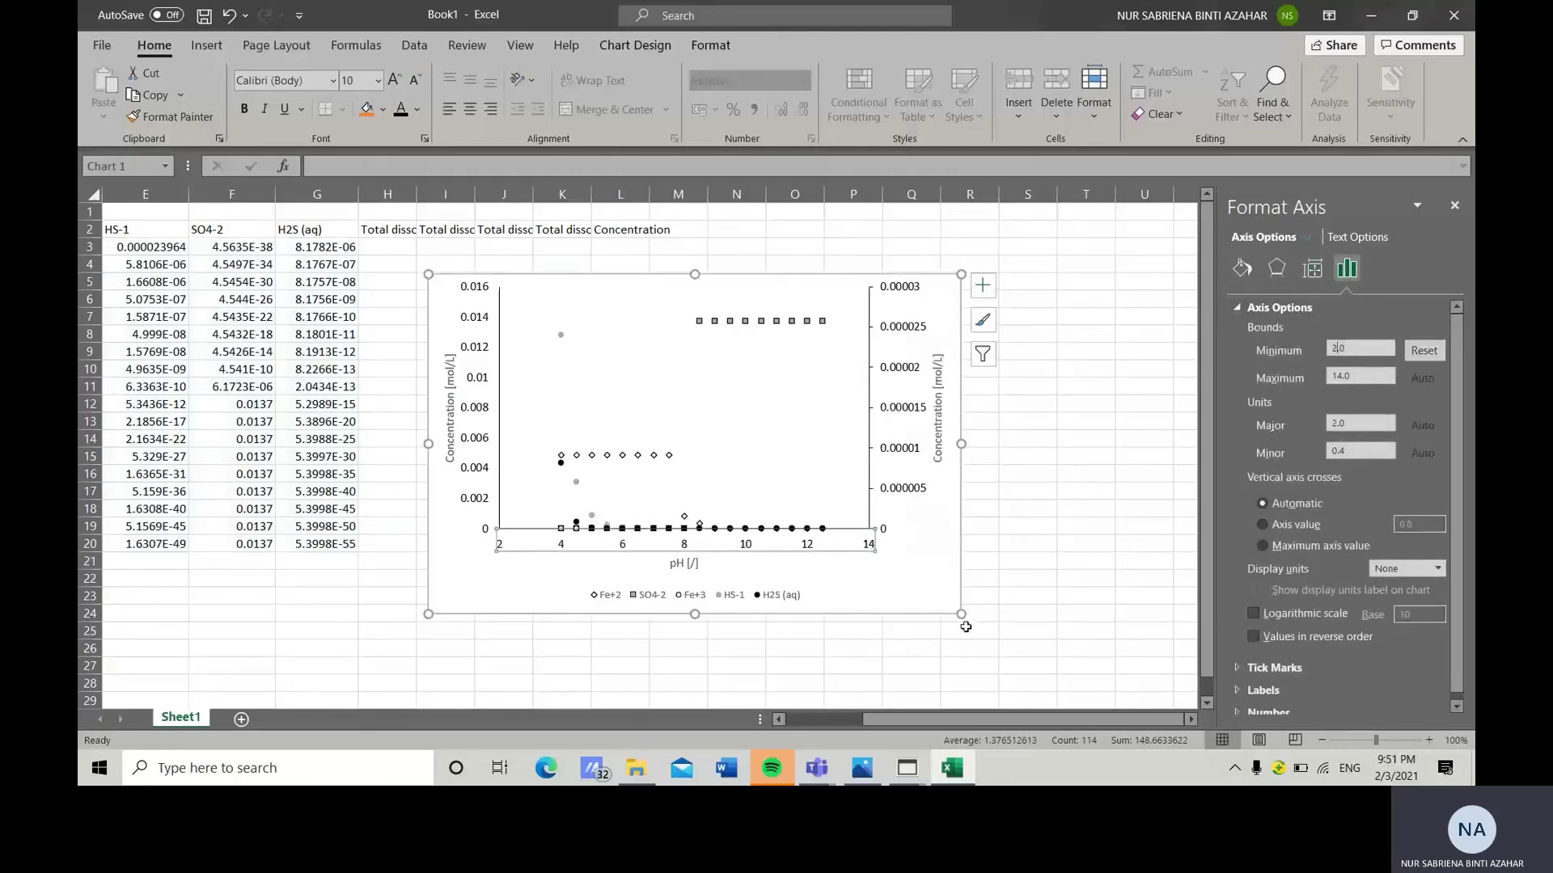
left_click(955, 638)
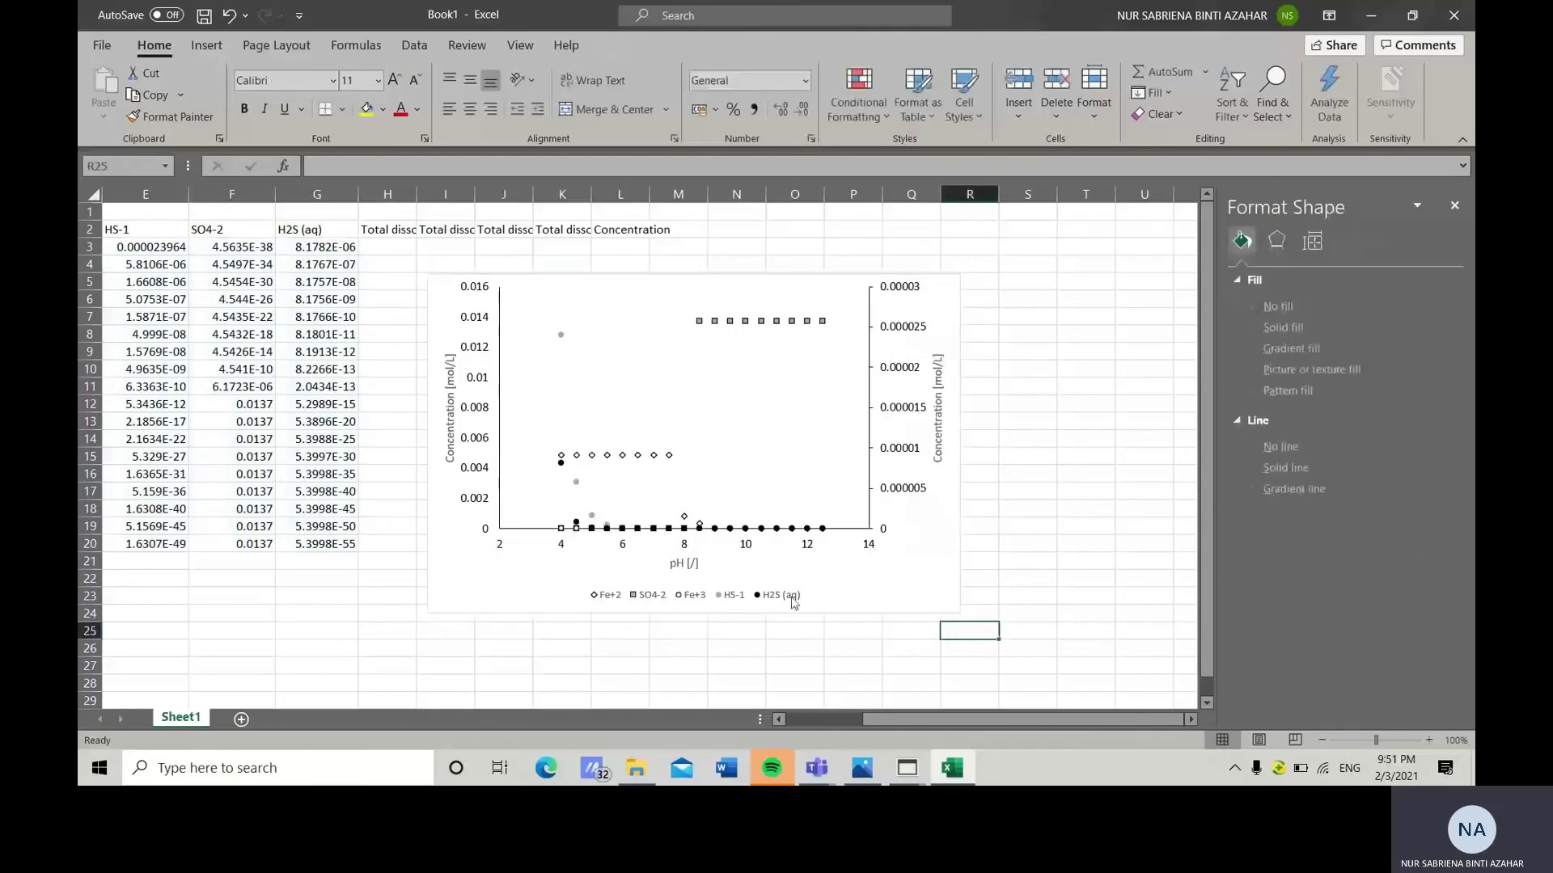
left_click(1454, 206)
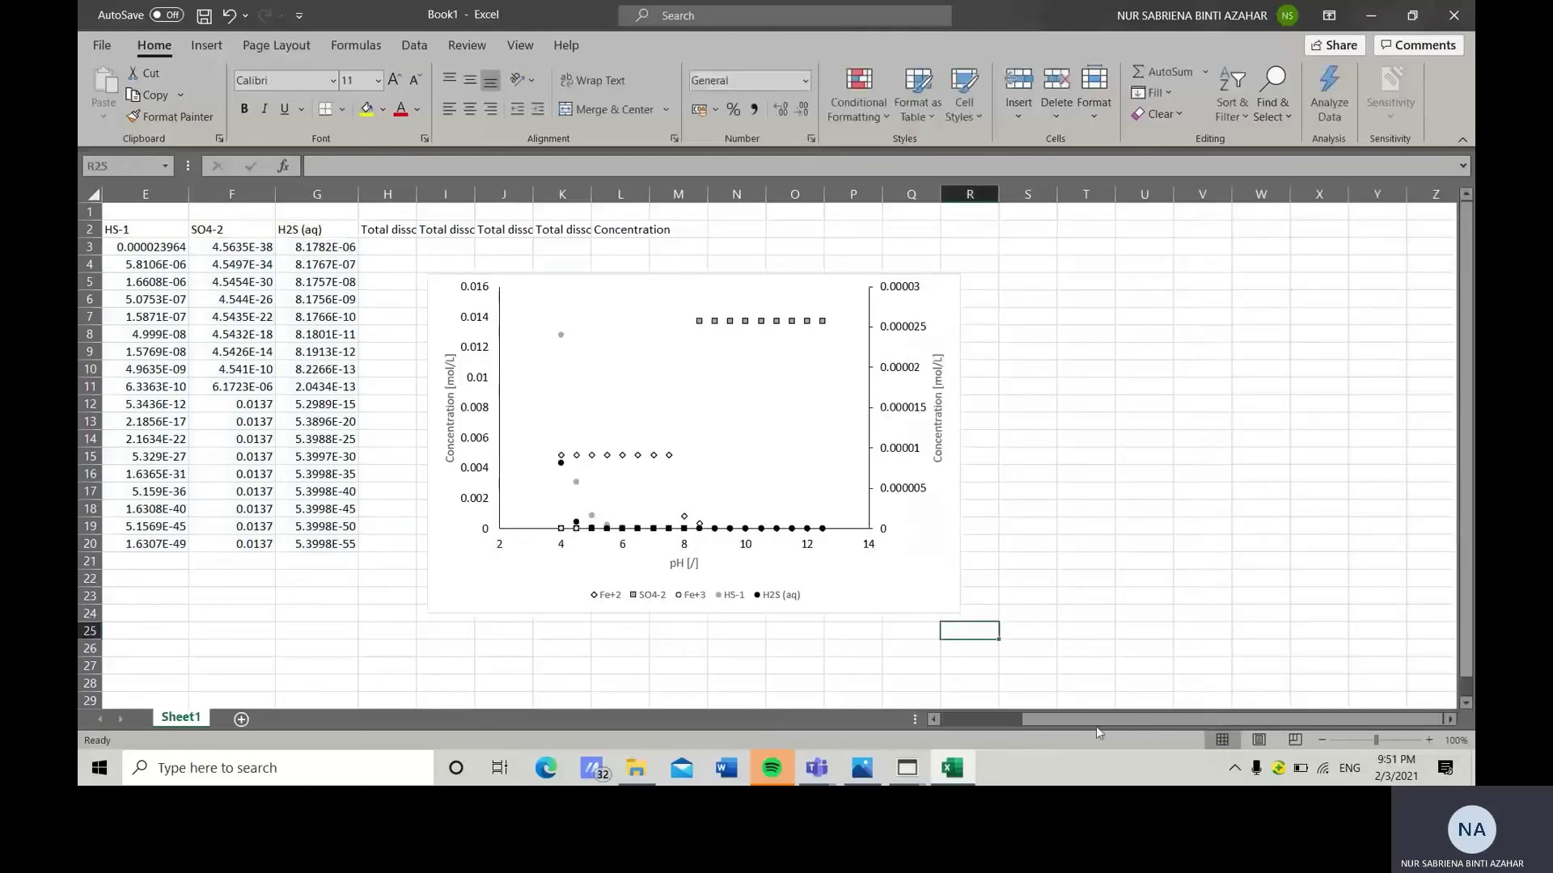
Add a bottom border beneath the pH and species concentration table in B2:G20.
left_click_drag(1095, 726, 976, 718)
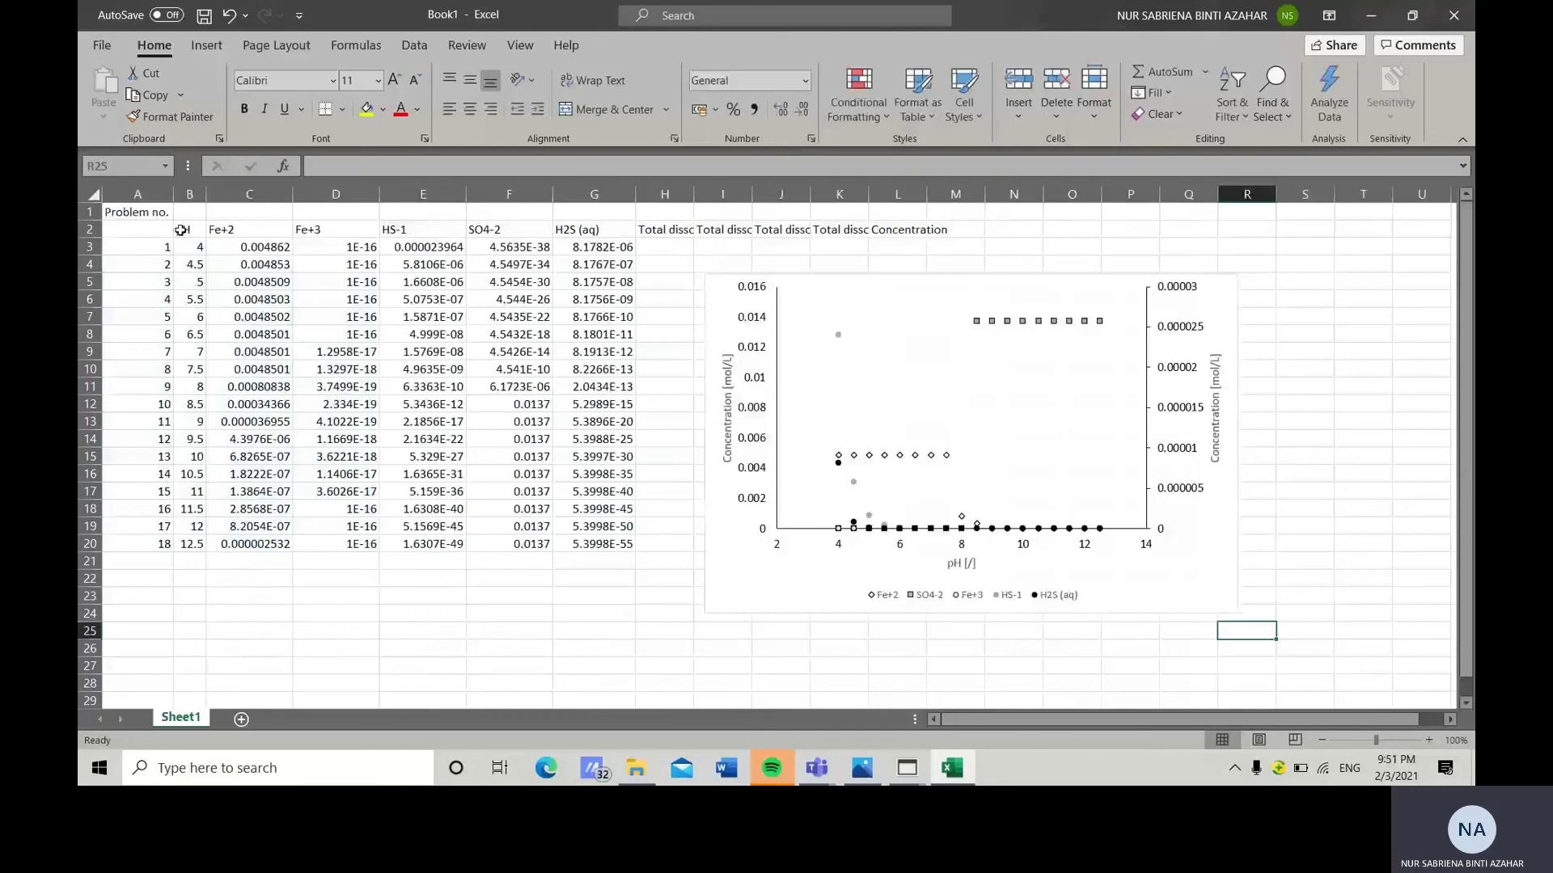
left_click_drag(181, 229, 594, 543)
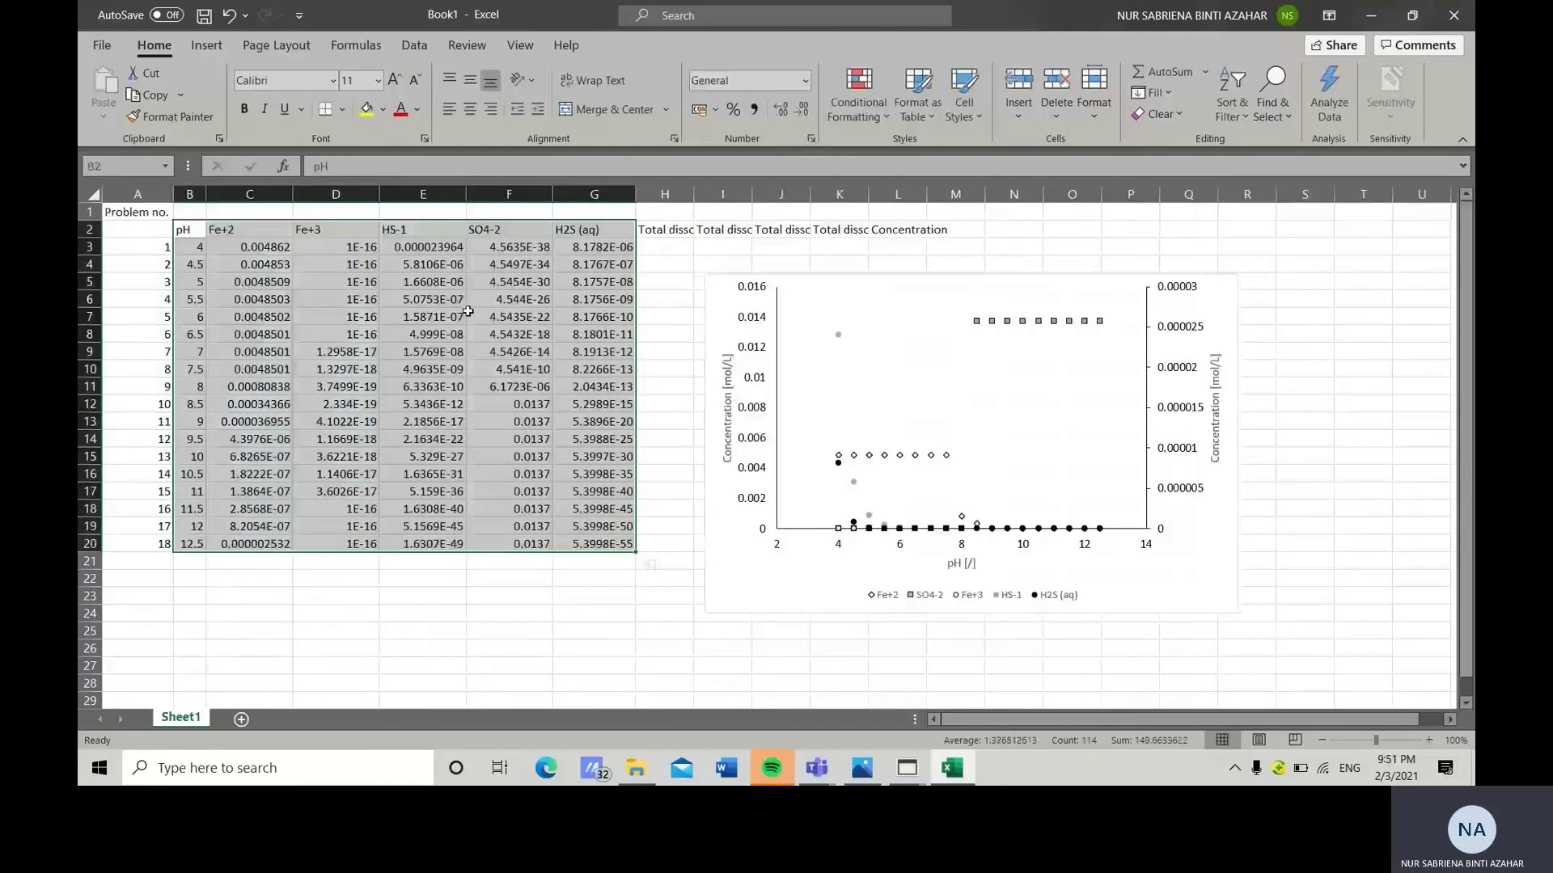
left_click(343, 109)
left_click(379, 212)
left_click(191, 233)
double_click(204, 229)
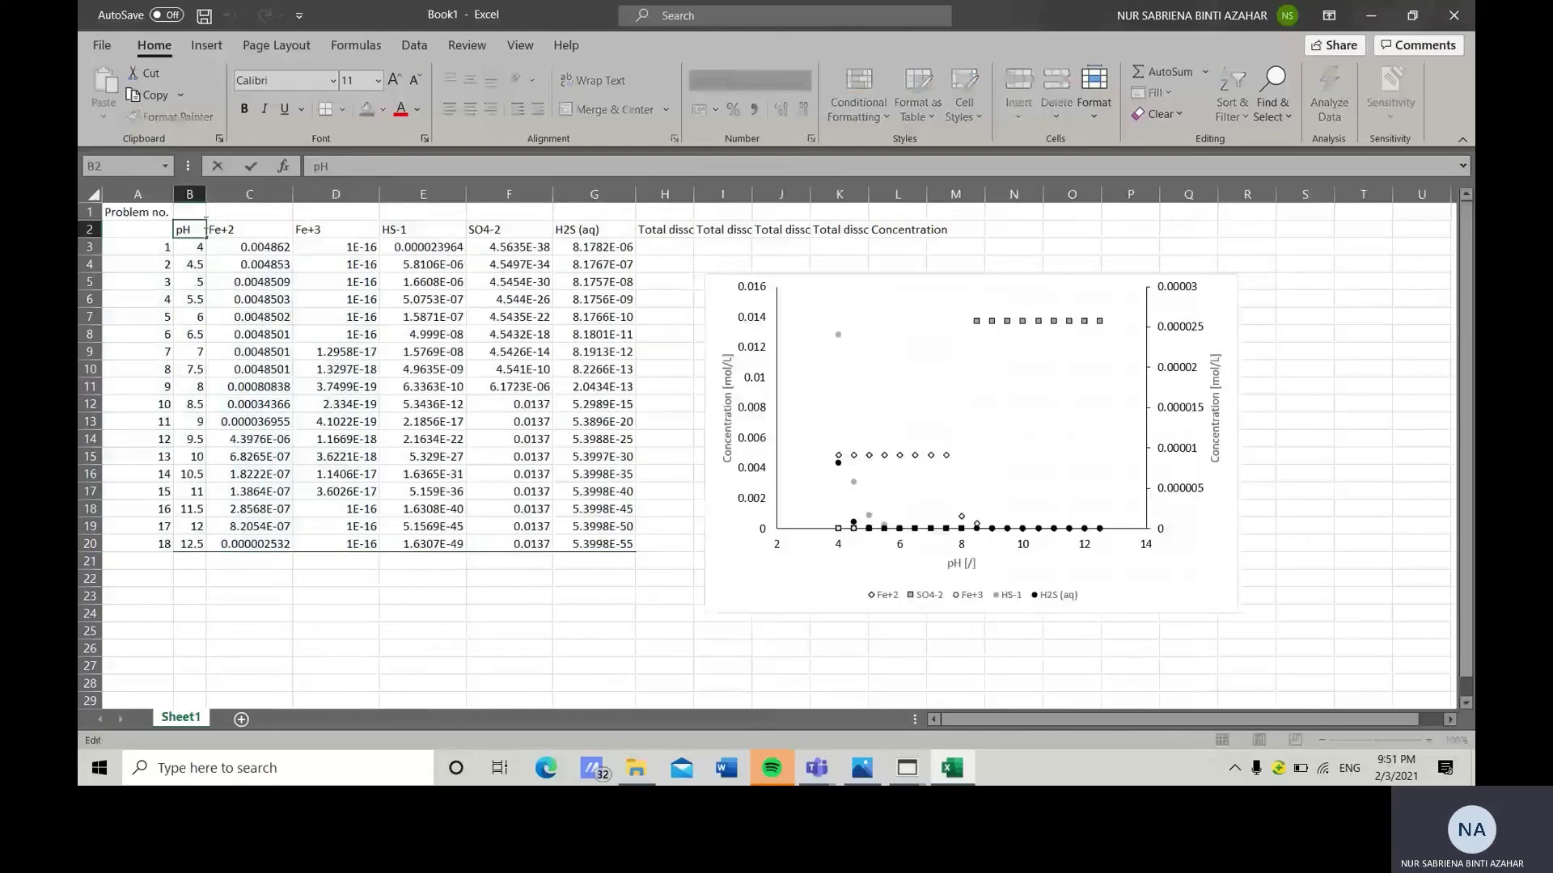
key("Escape")
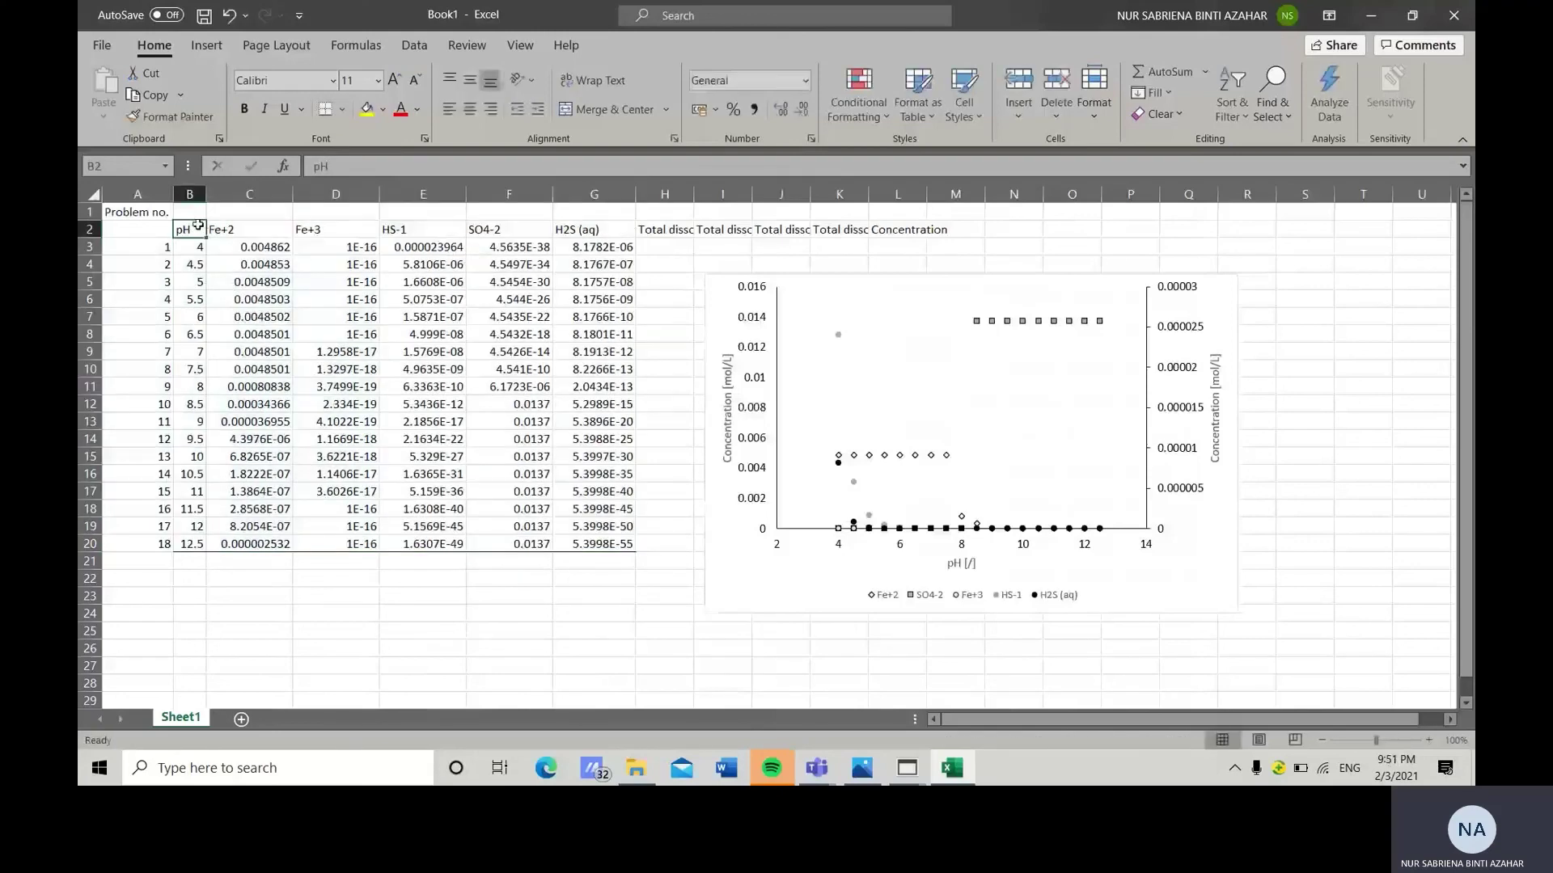
Add a top border and a light gray fill to the table's header row, B2:G2.
left_click_drag(198, 227, 566, 229)
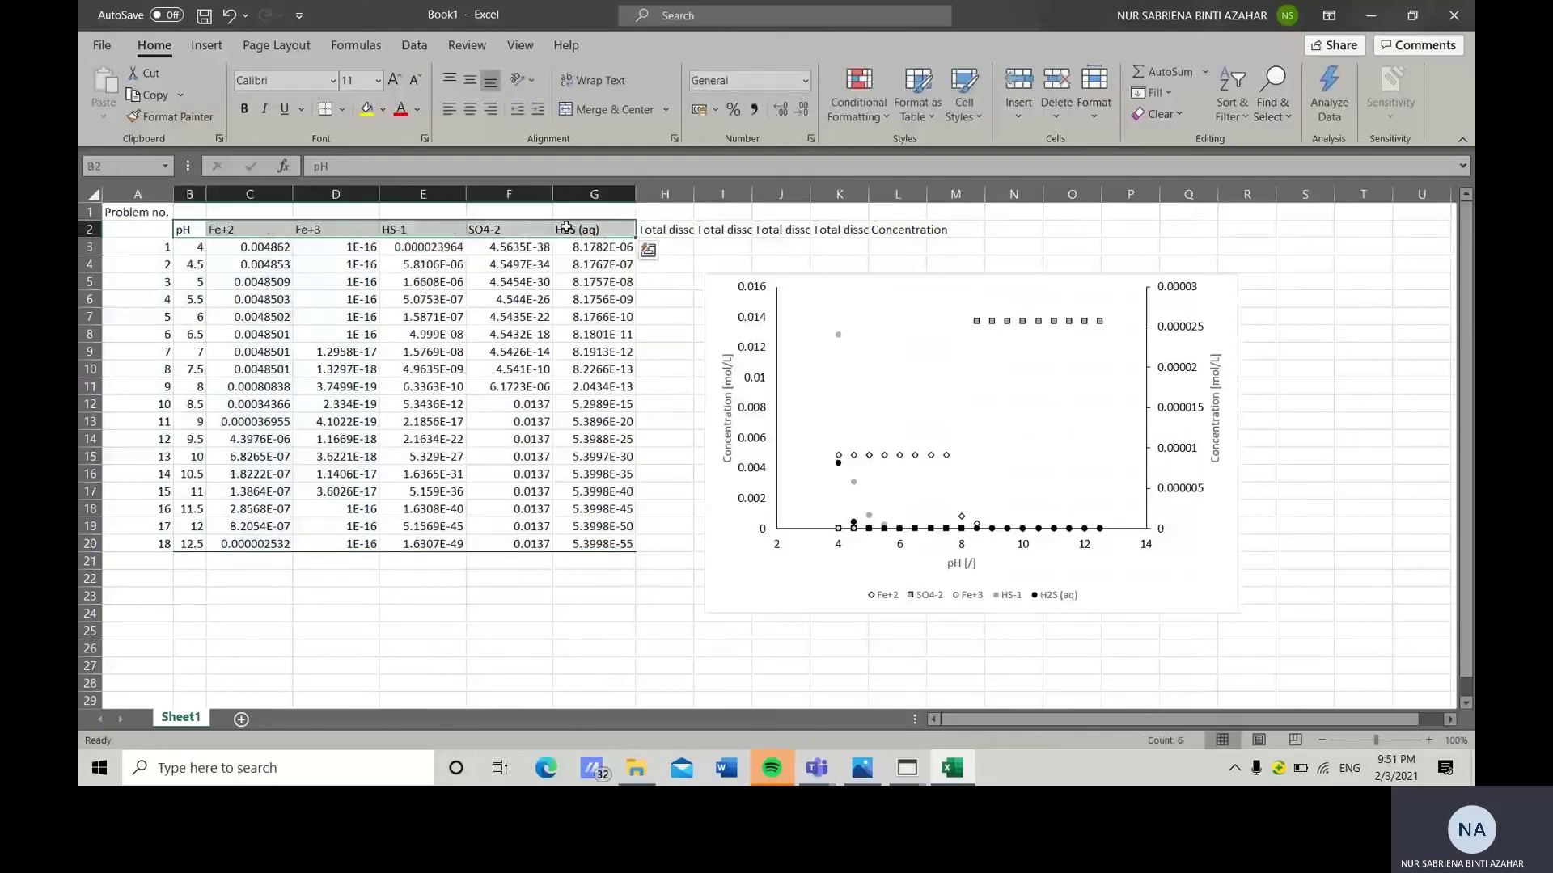
left_click(343, 110)
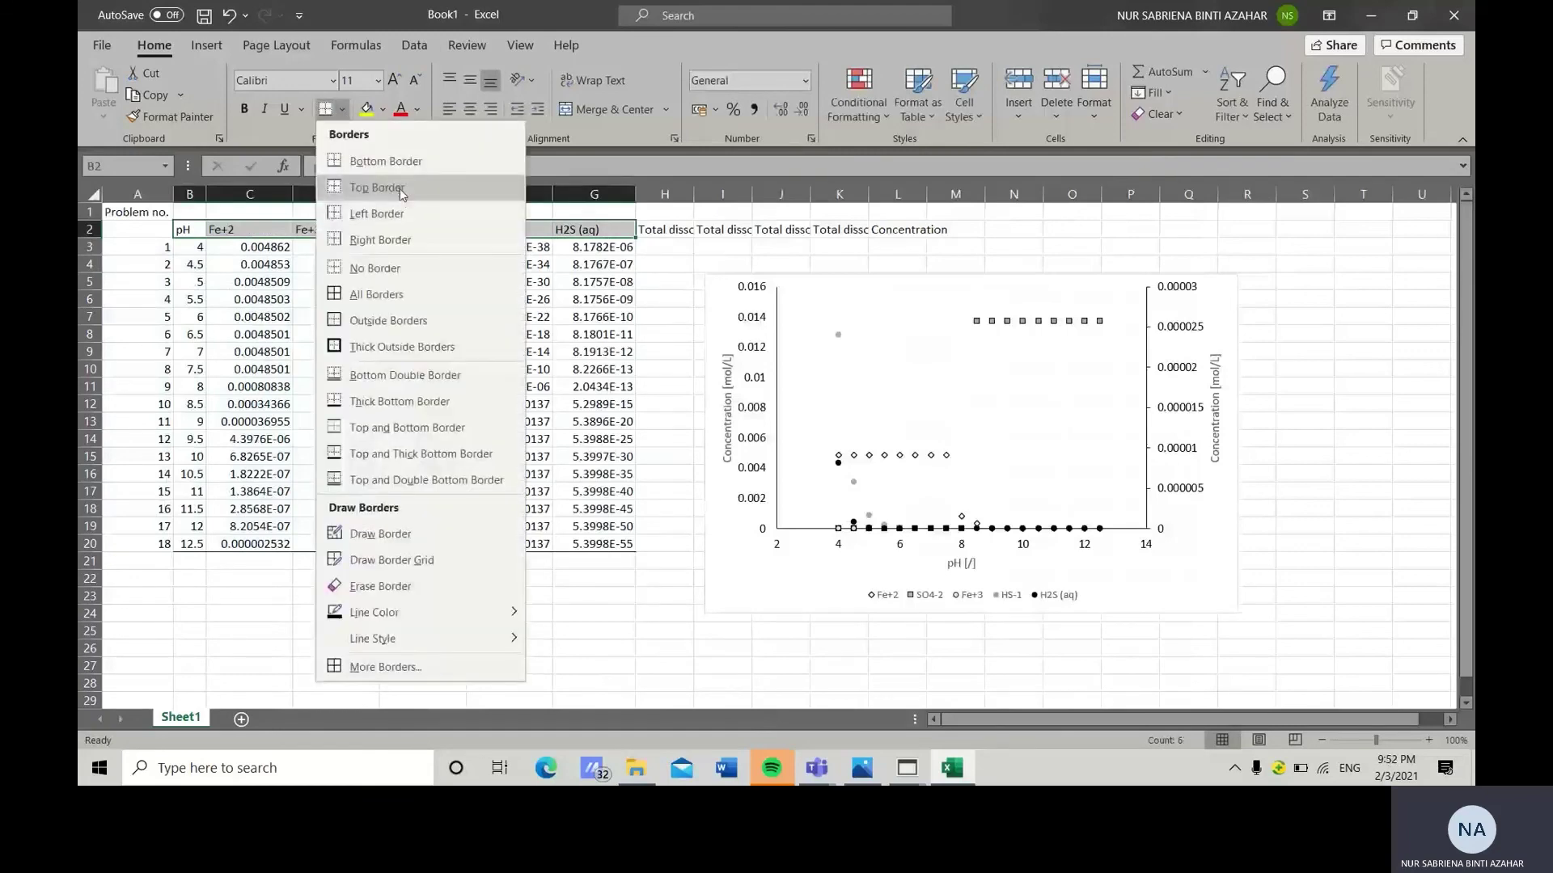
left_click(399, 187)
left_click(420, 110)
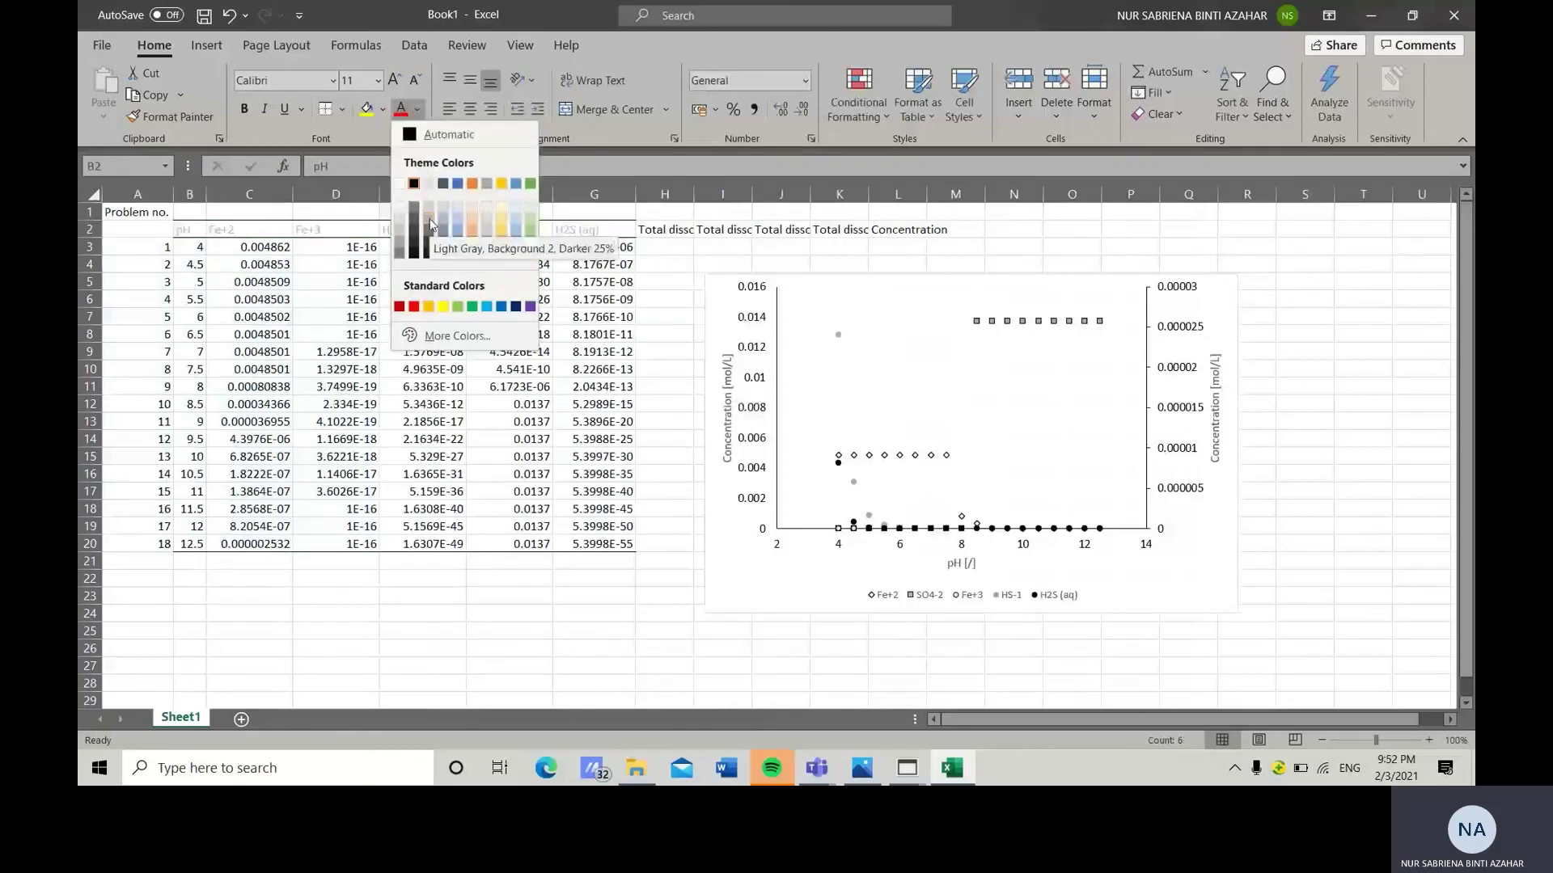
left_click(382, 111)
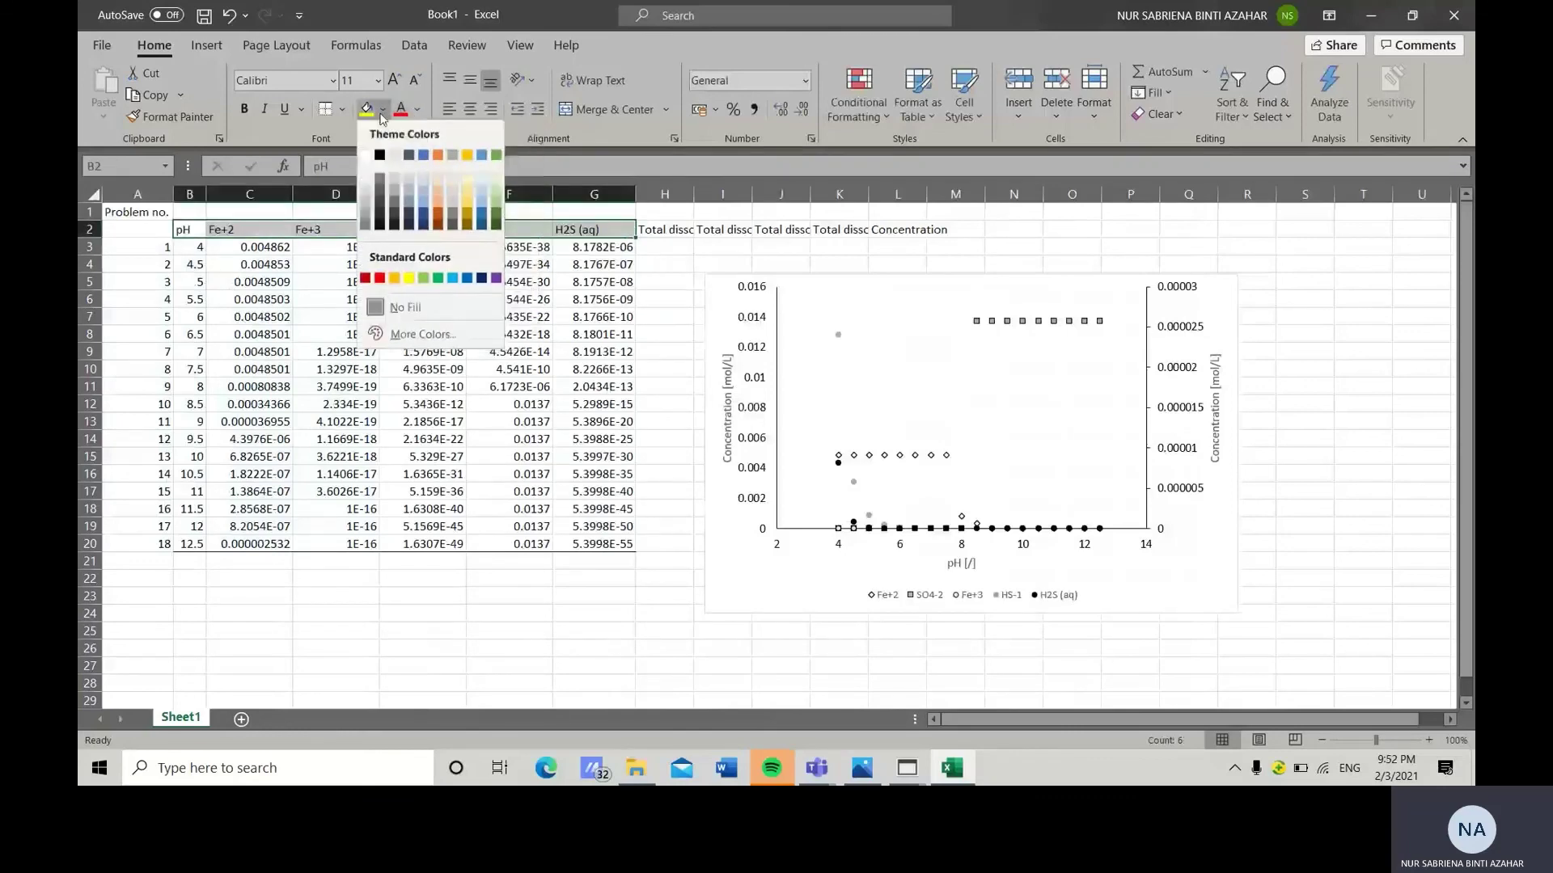
left_click(399, 183)
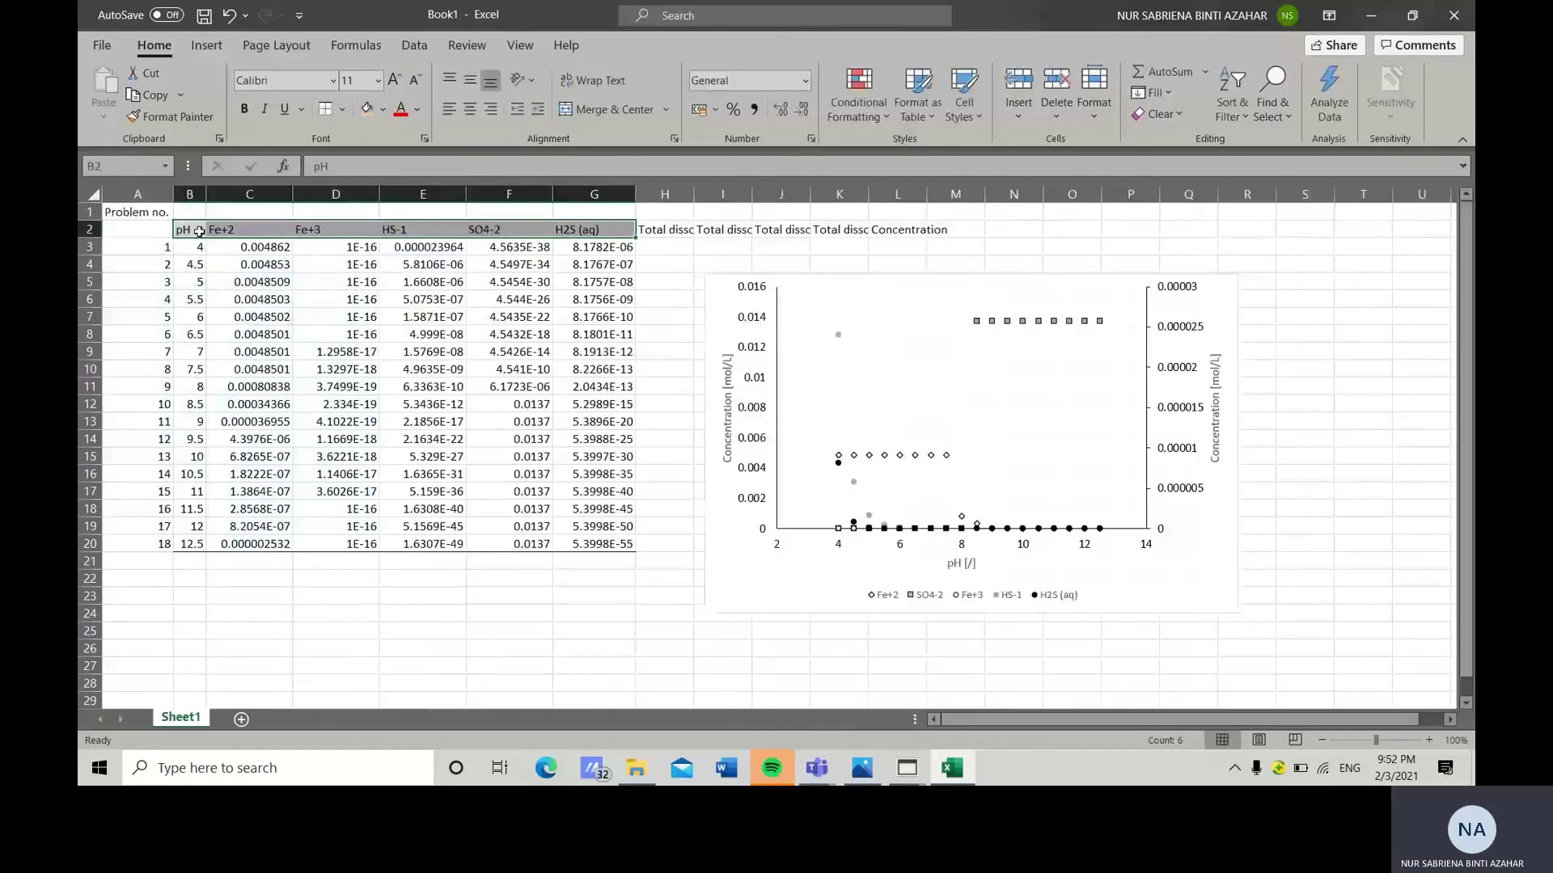
Center the contents of the whole pH and species table, B2:G20, horizontally.
left_click_drag(199, 232, 605, 546)
left_click(470, 109)
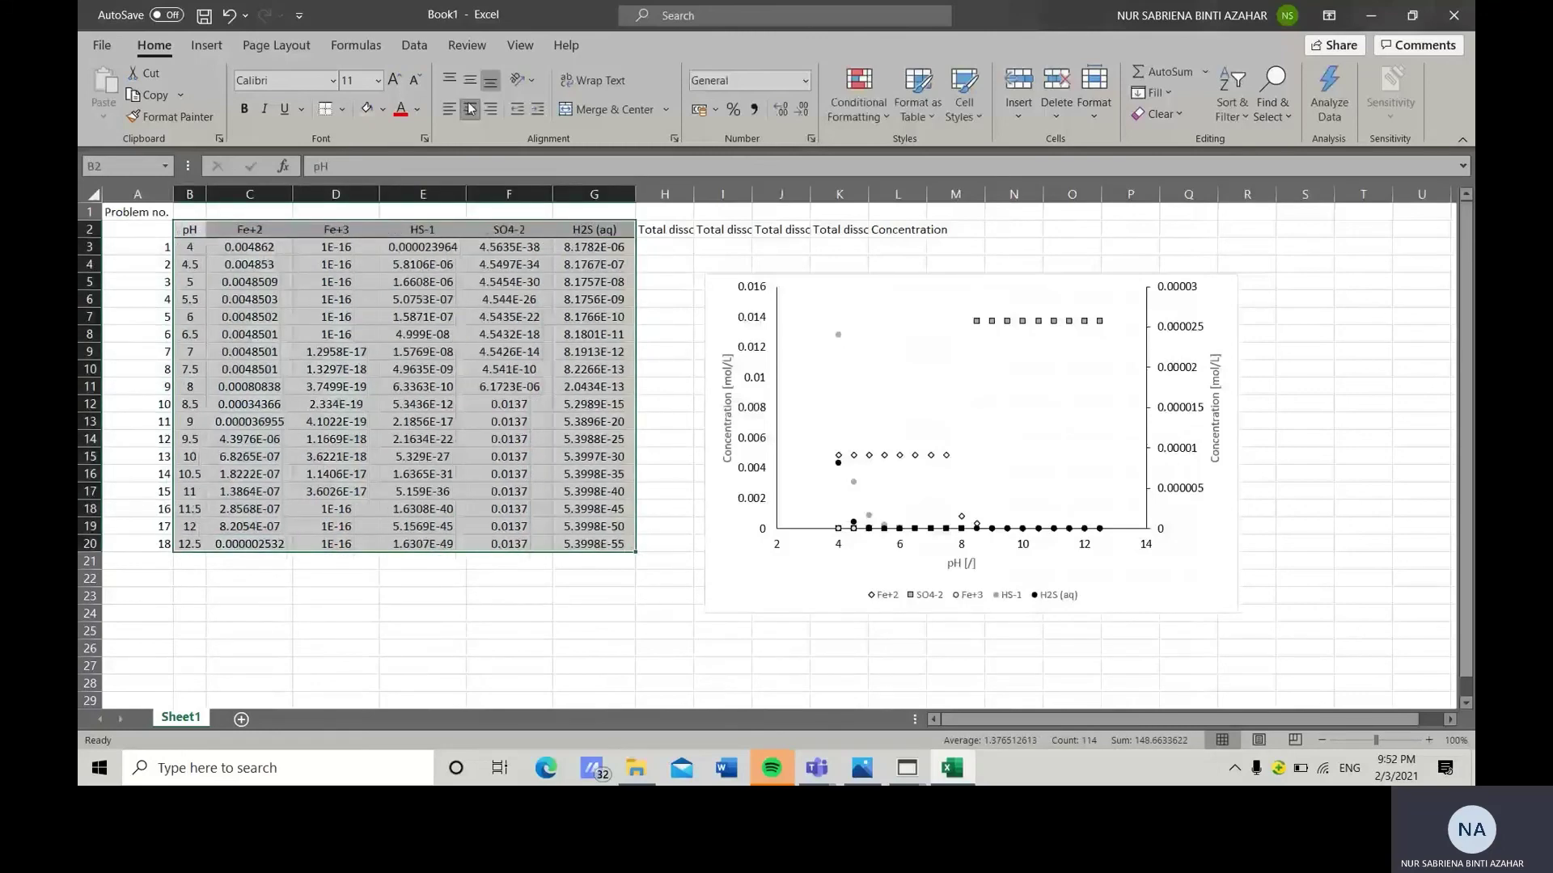
left_click(612, 629)
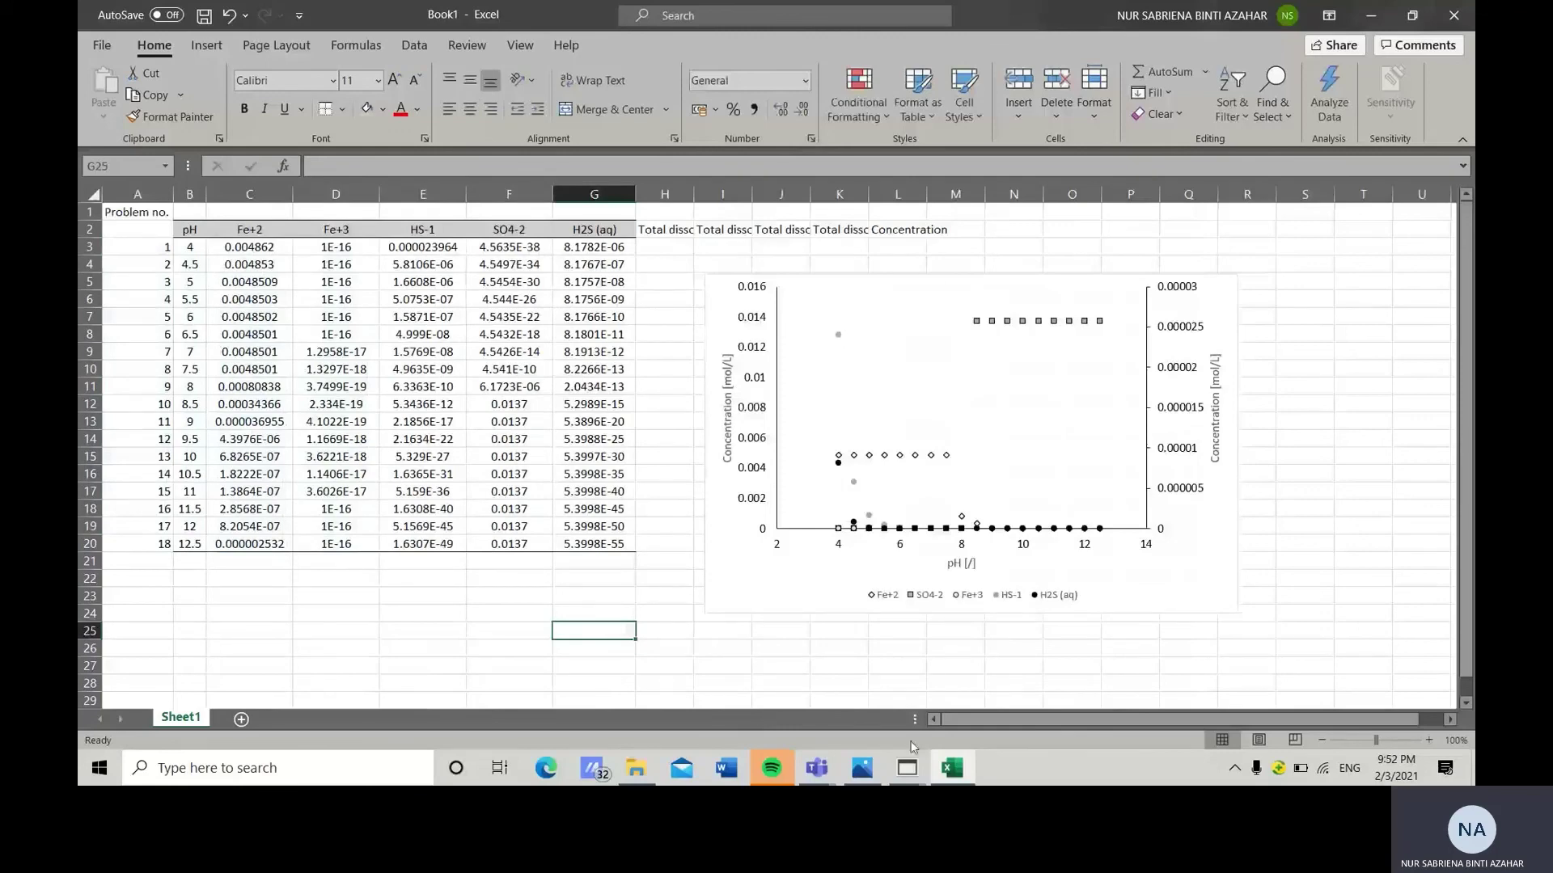
Switch to Visual MINTEQ.
mouse_move(908, 774)
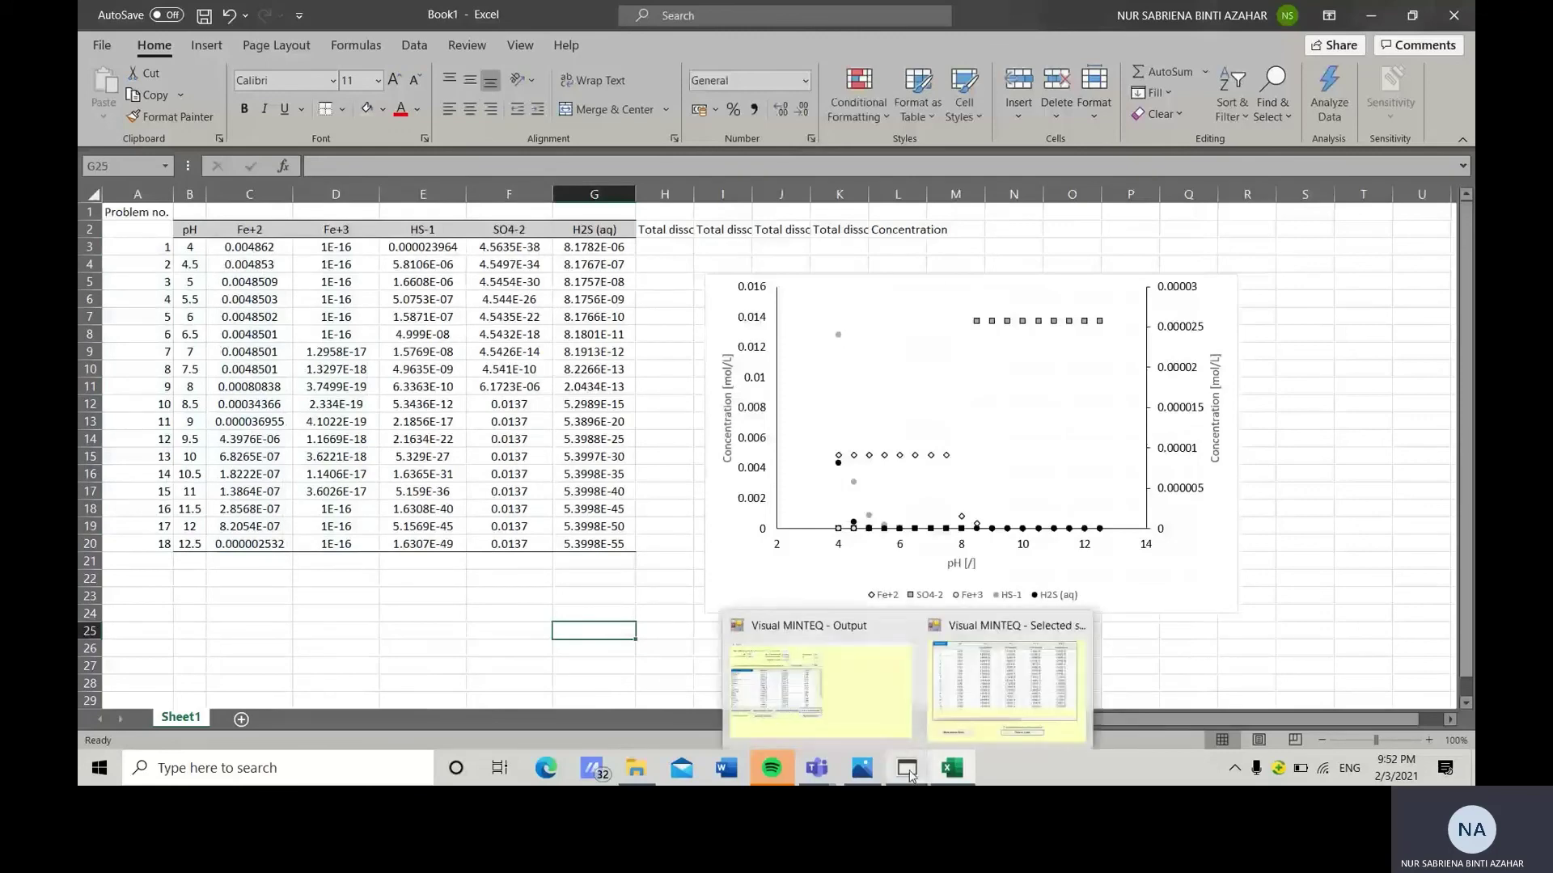